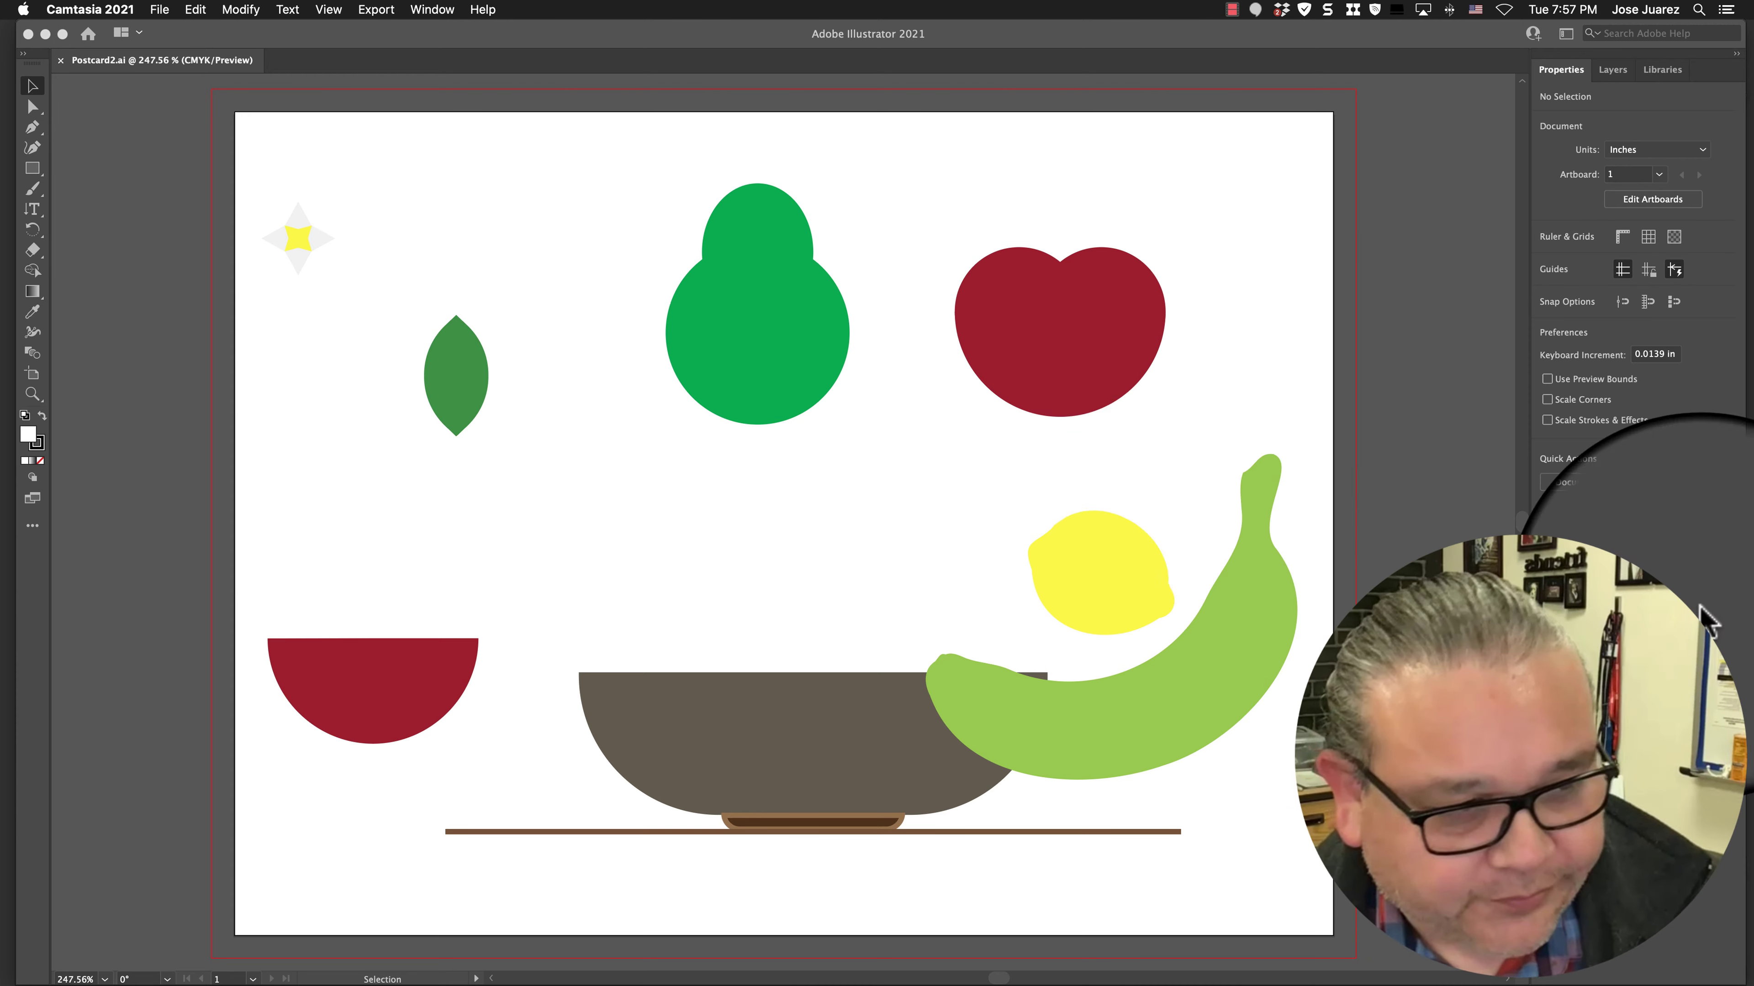
Examine the available drawing modes and keep Draw Normal as the active mode
click(587, 515)
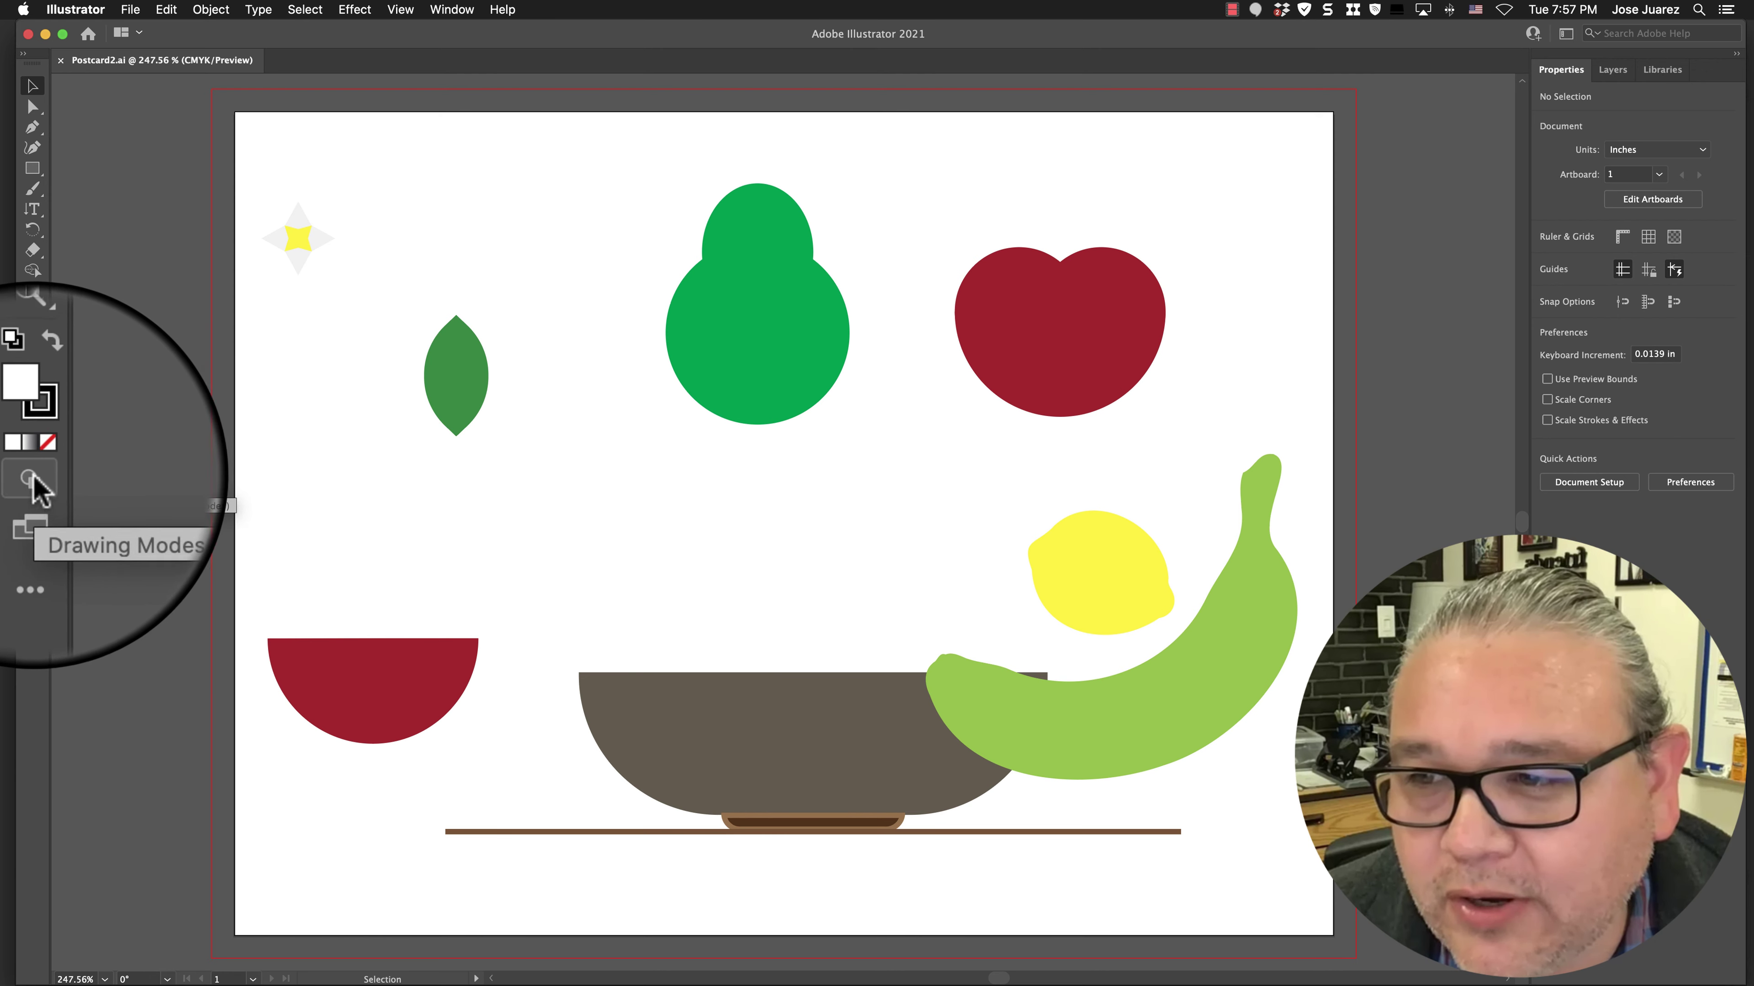
click(83, 483)
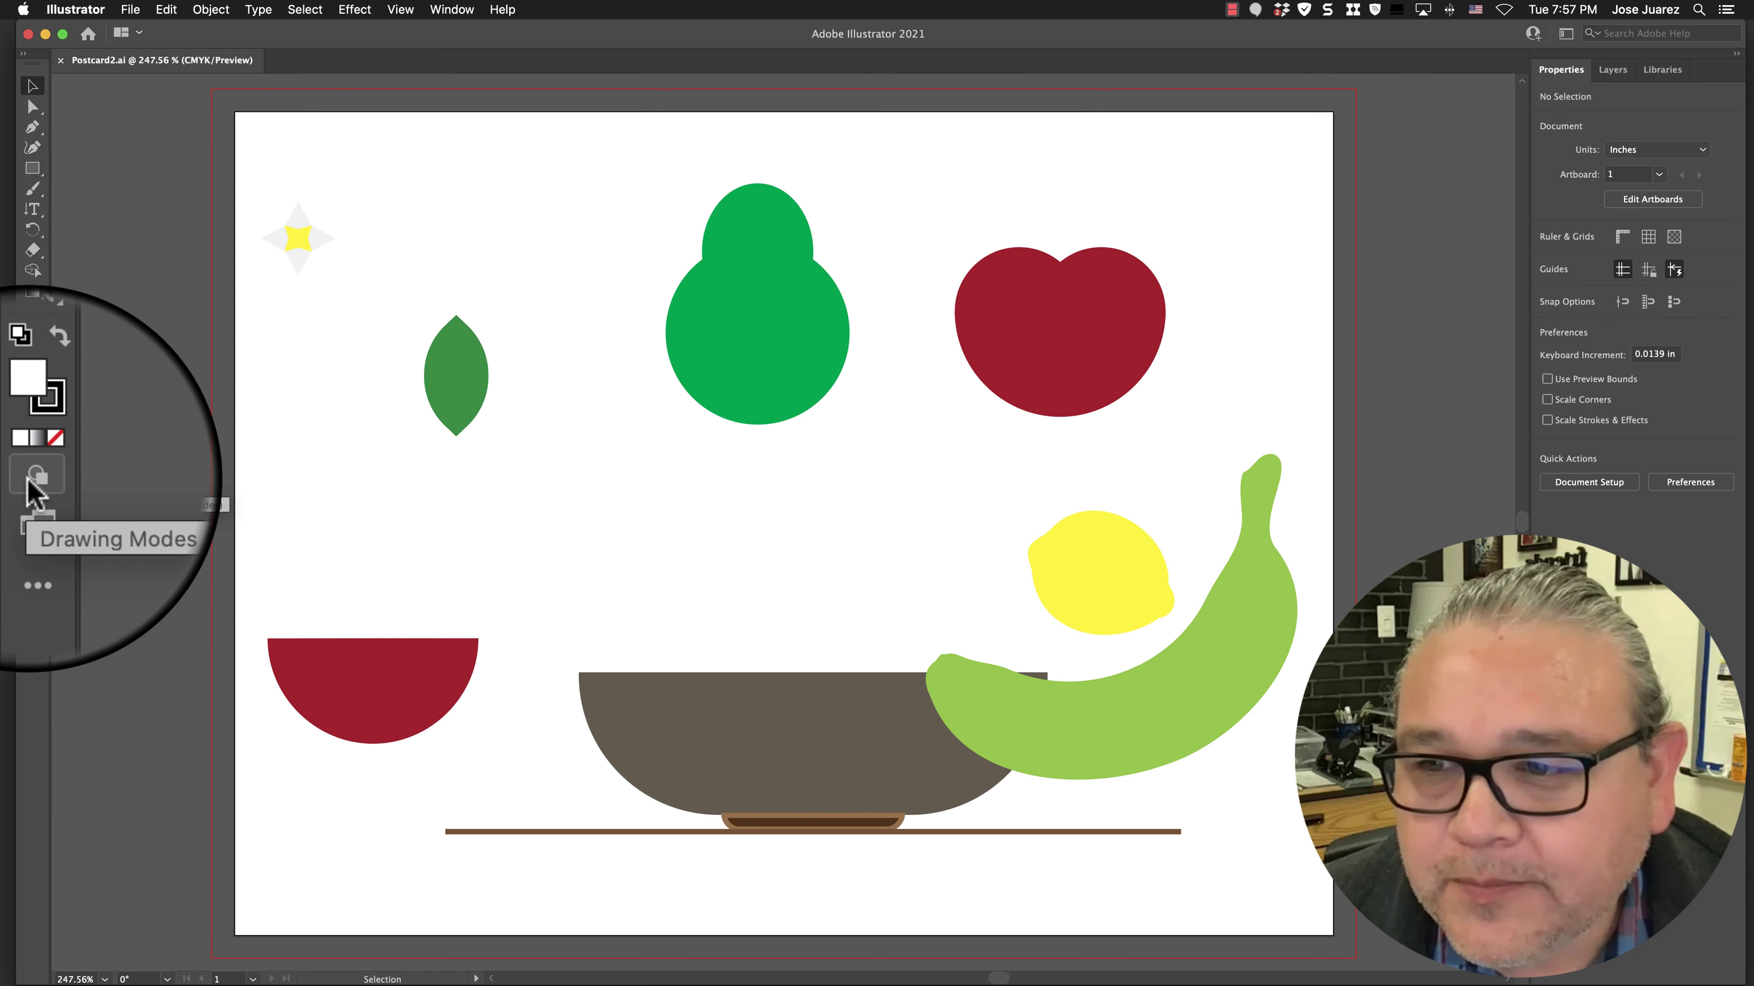
click(34, 484)
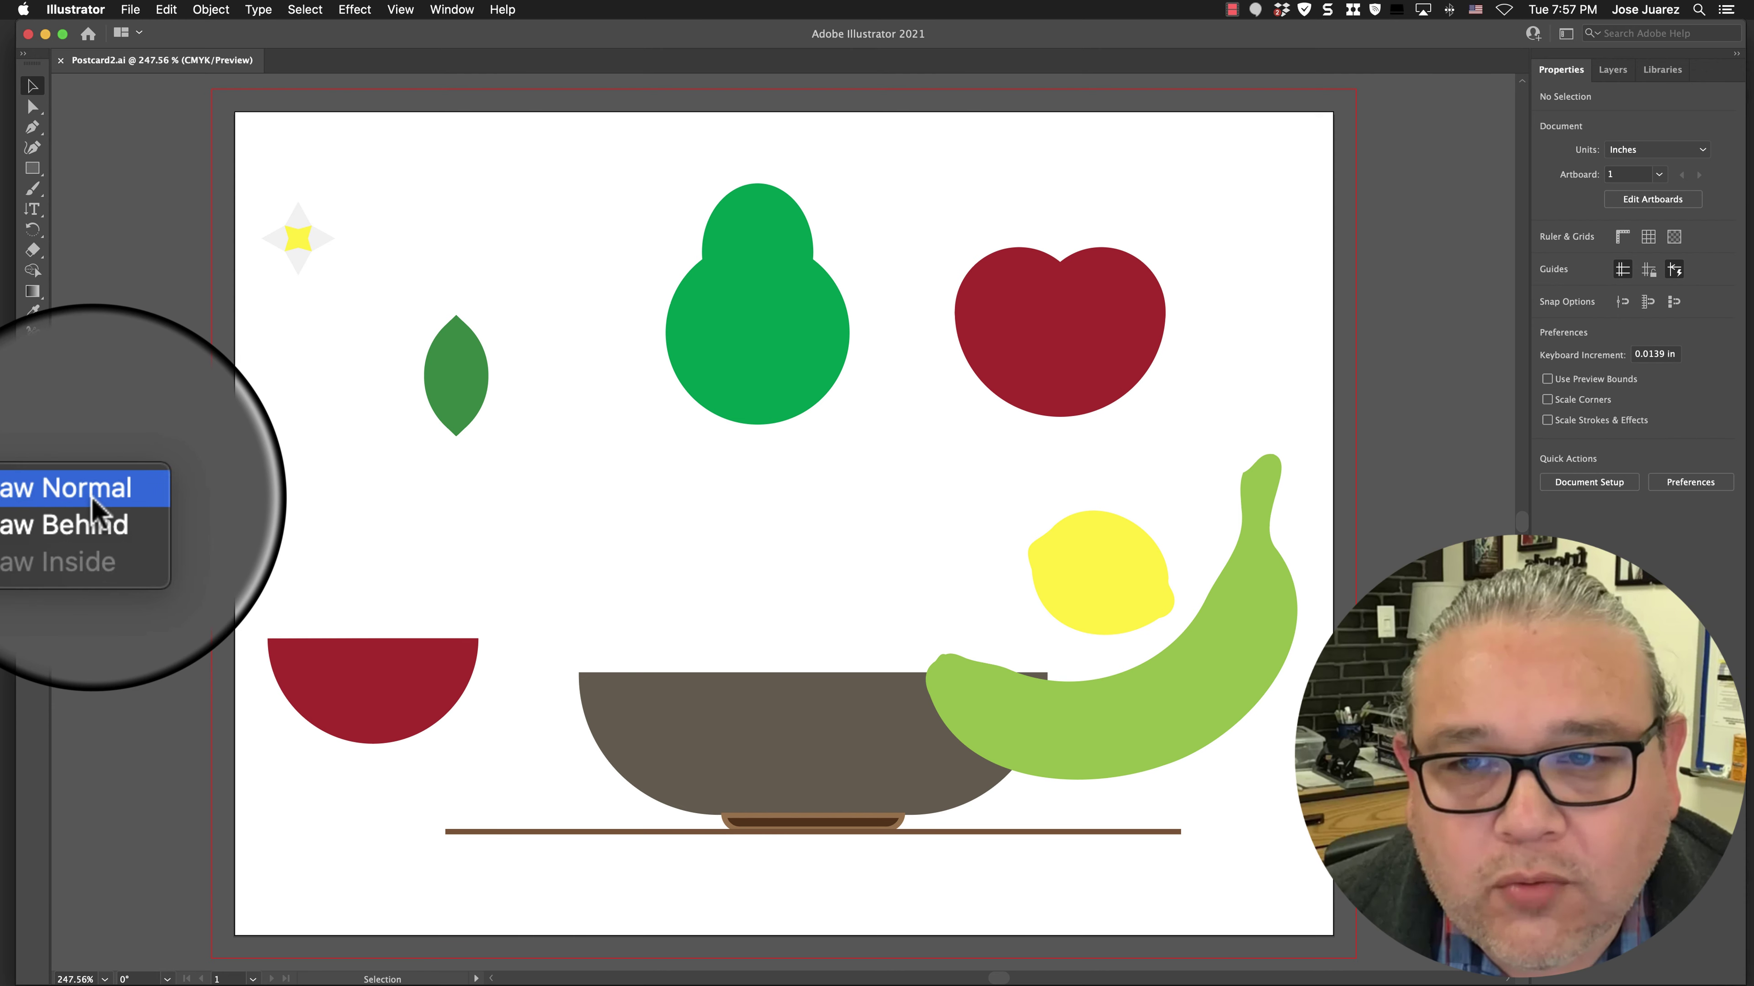
click(93, 508)
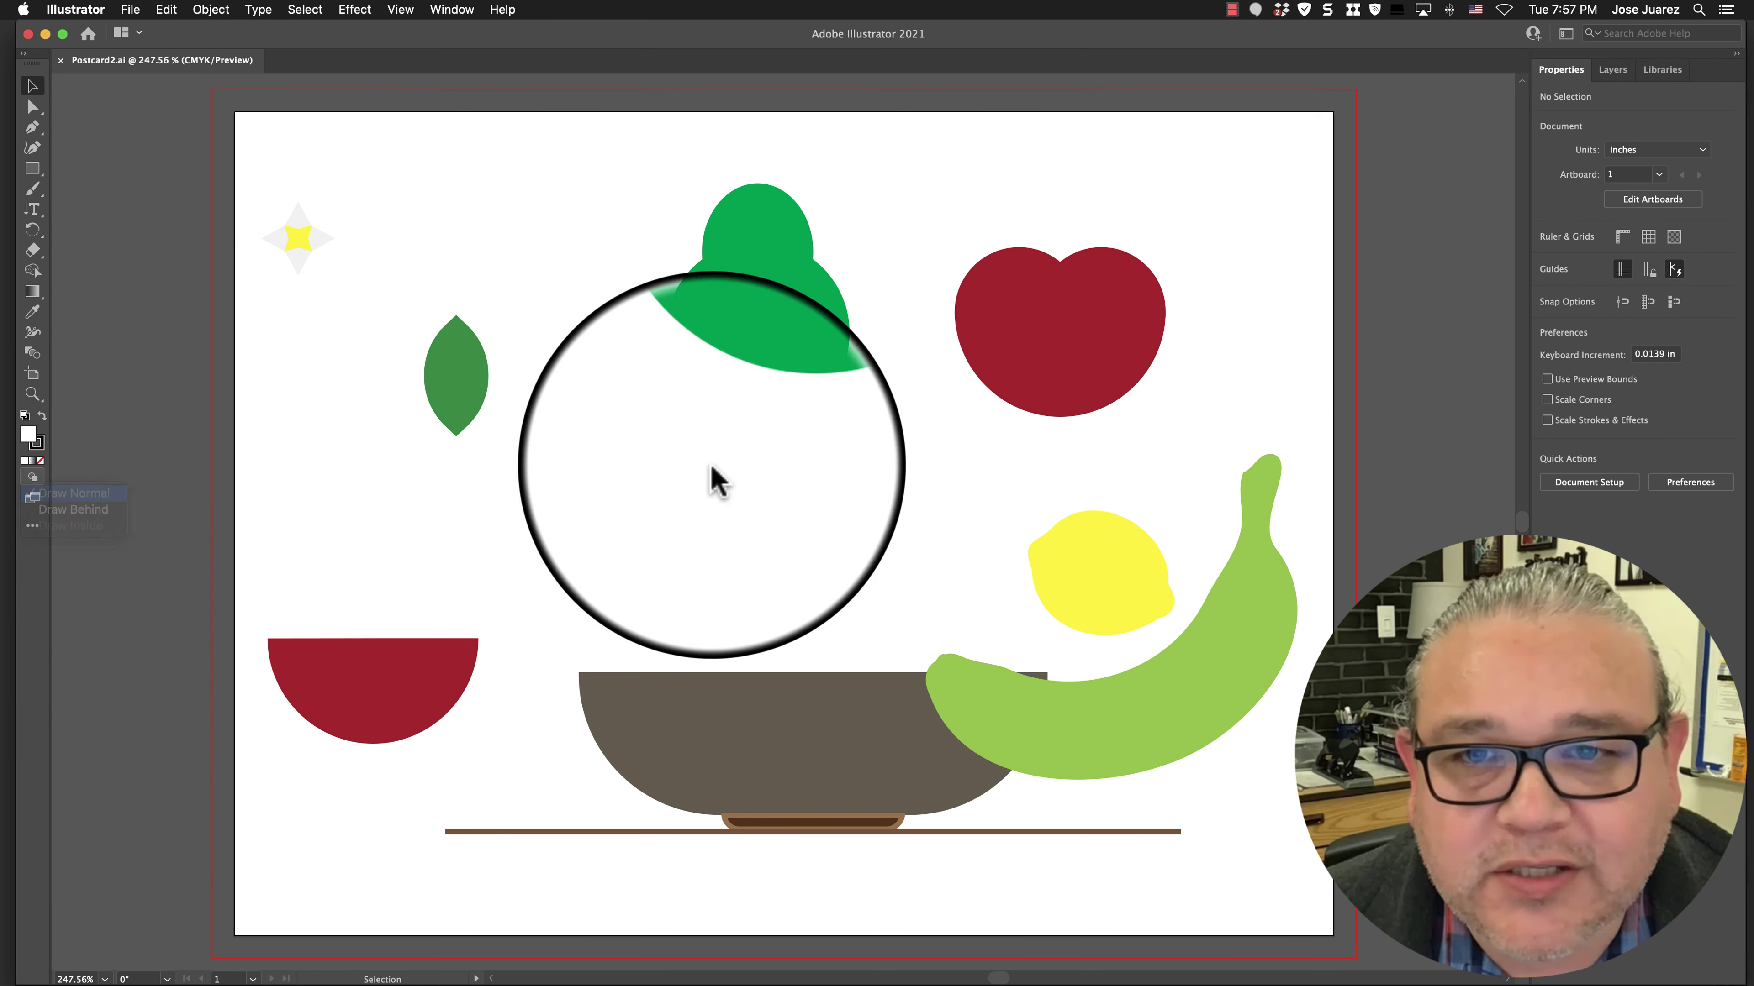
click(39, 480)
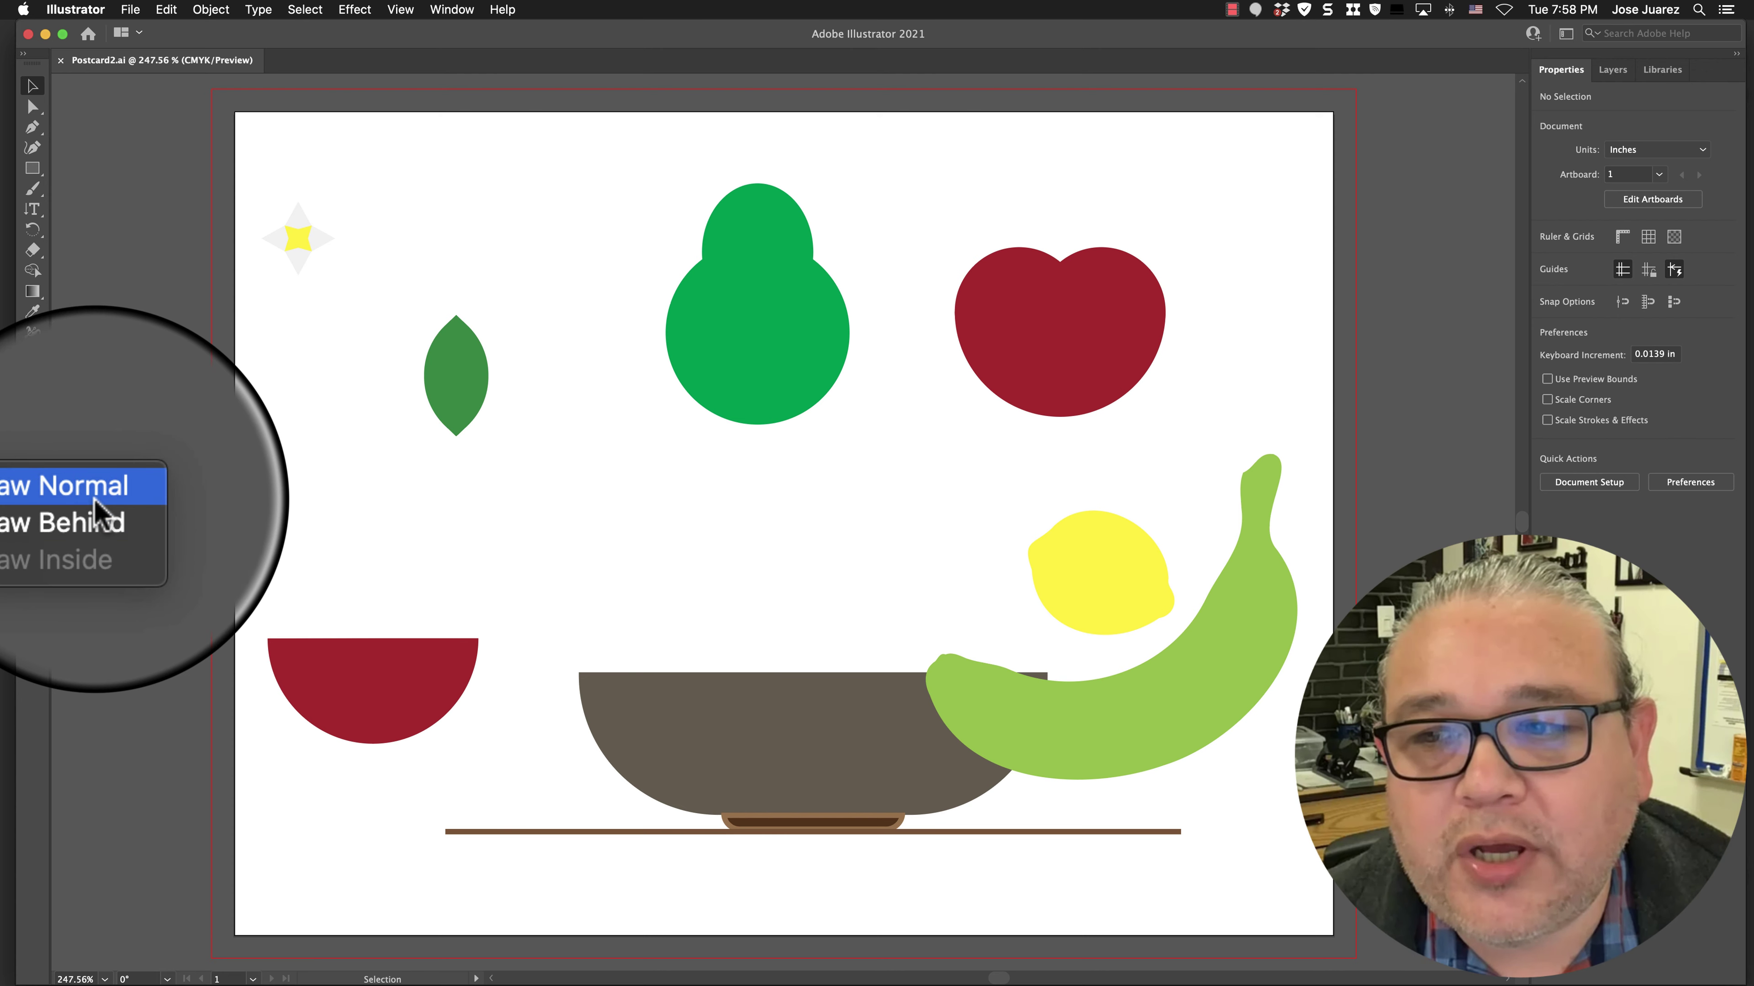
click(94, 495)
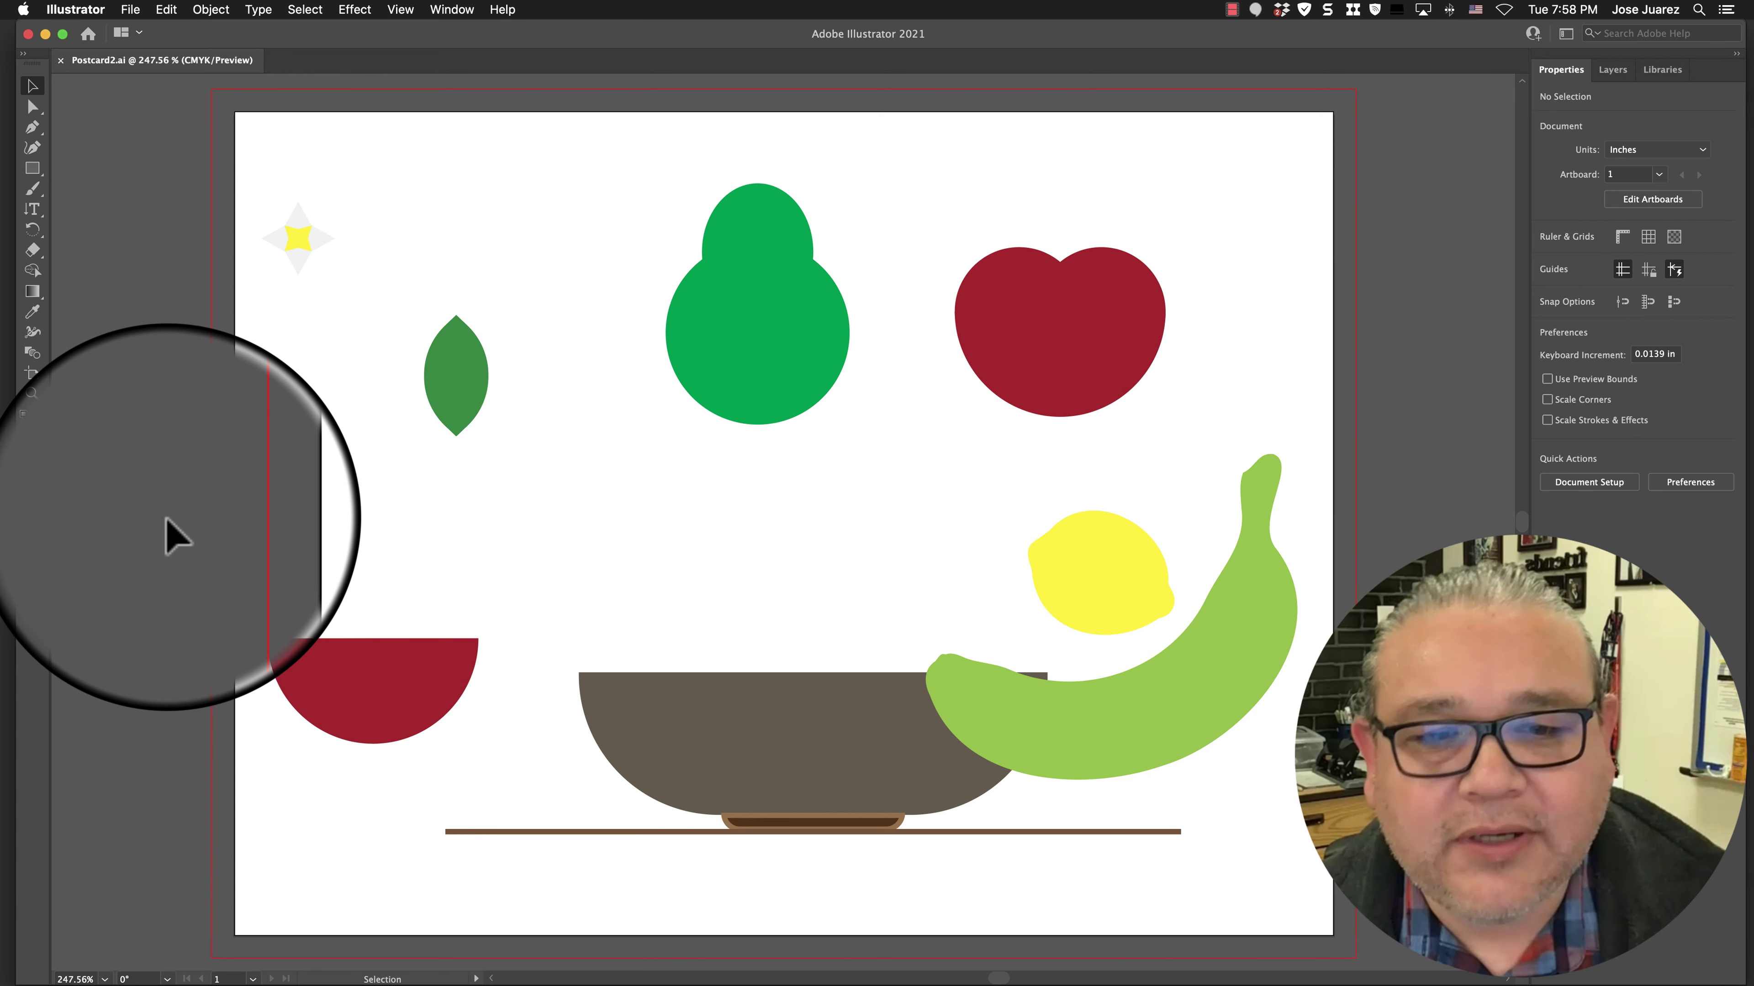
Reposition the banana so it overlaps the bowl's right side, at about X 4.73 in, Y 2.99 in
drag(1040, 708, 1006, 628)
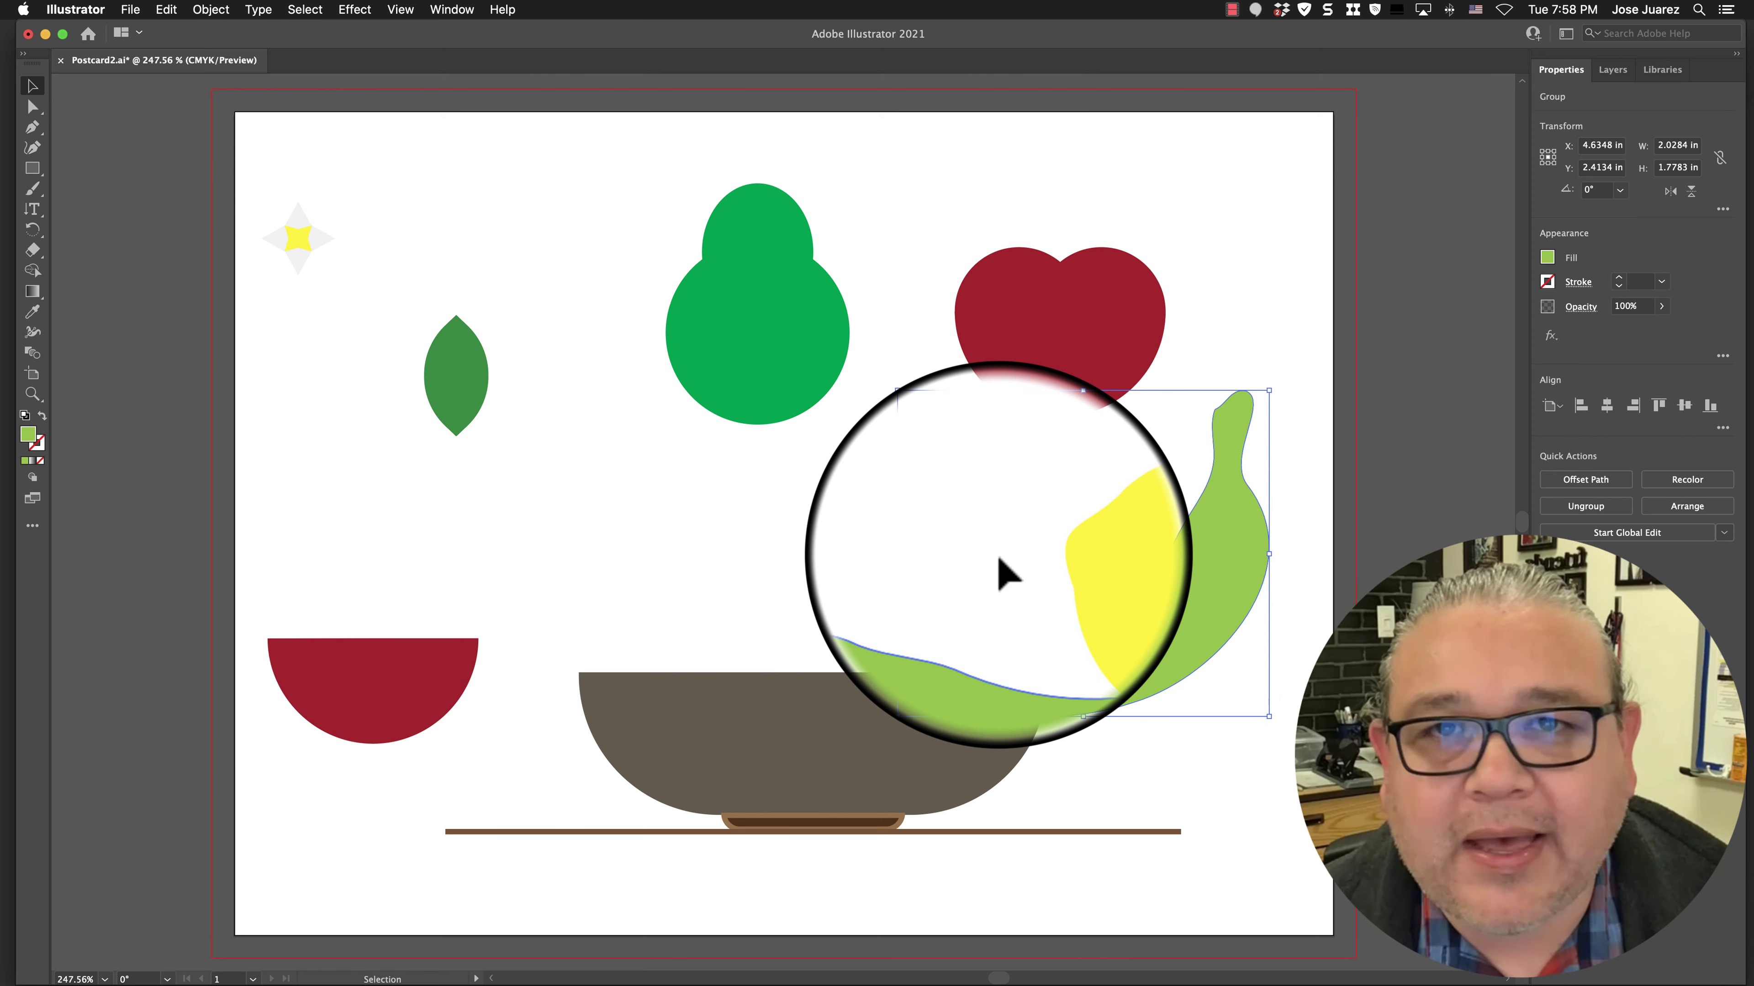
drag(1068, 666, 1107, 719)
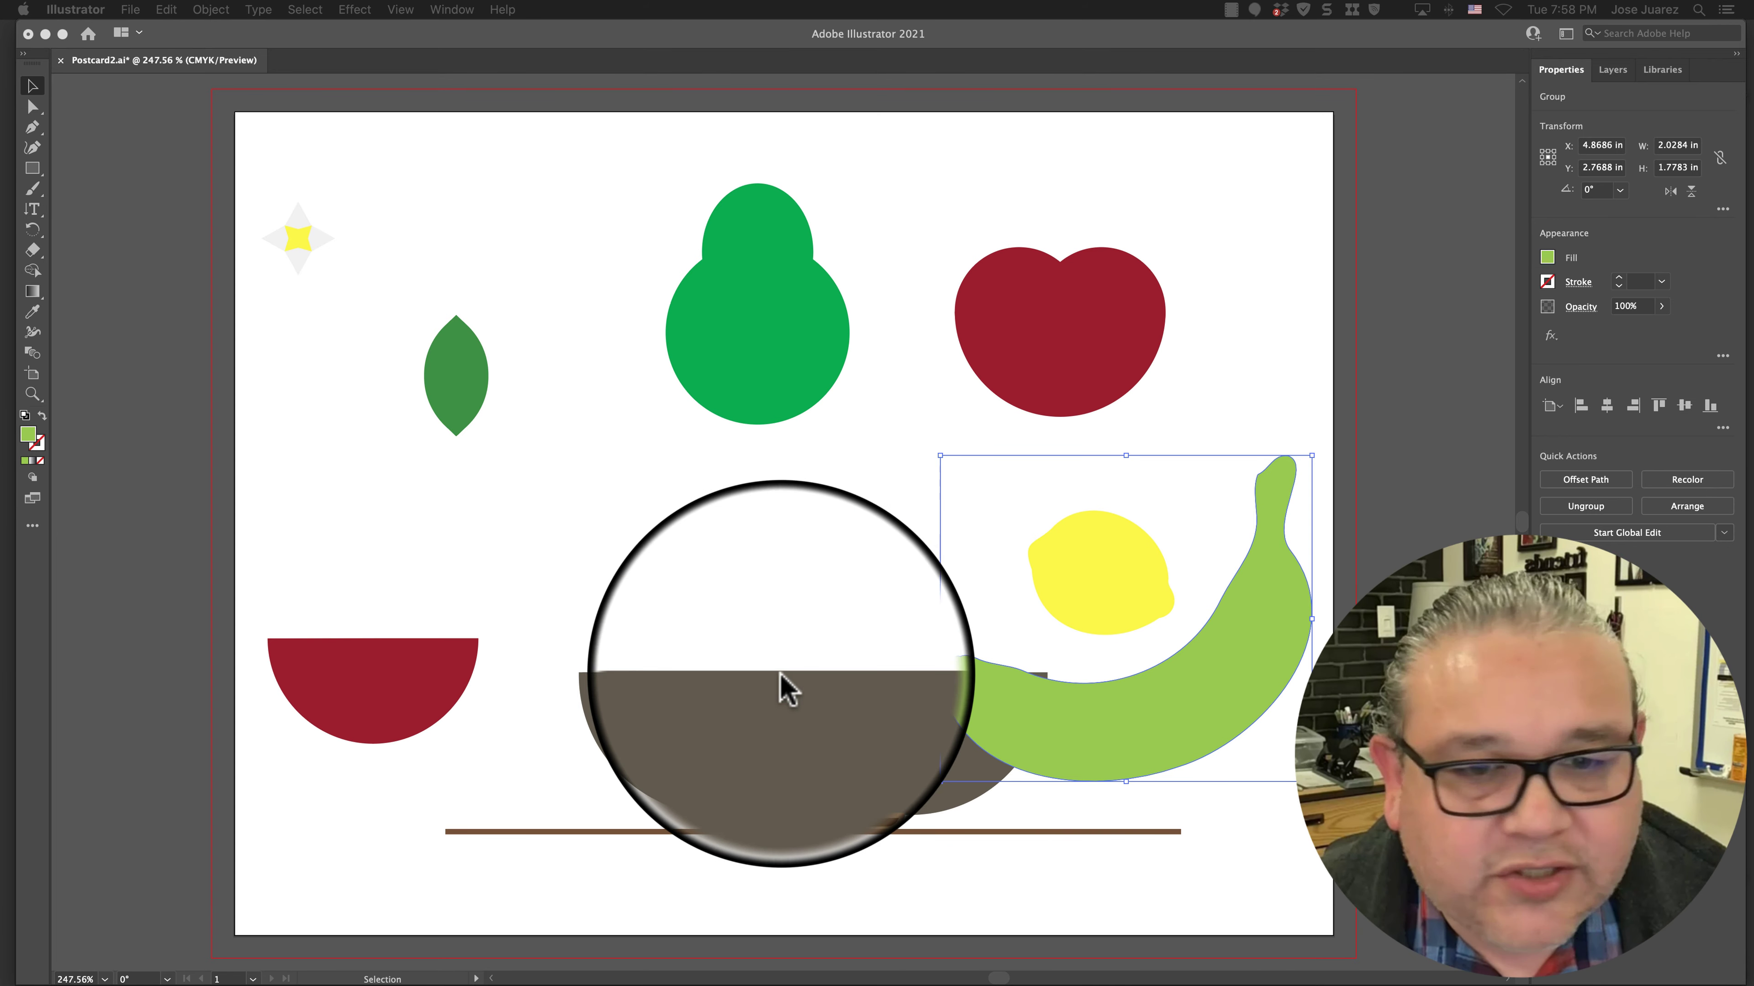
click(1167, 733)
drag(1153, 616, 1194, 748)
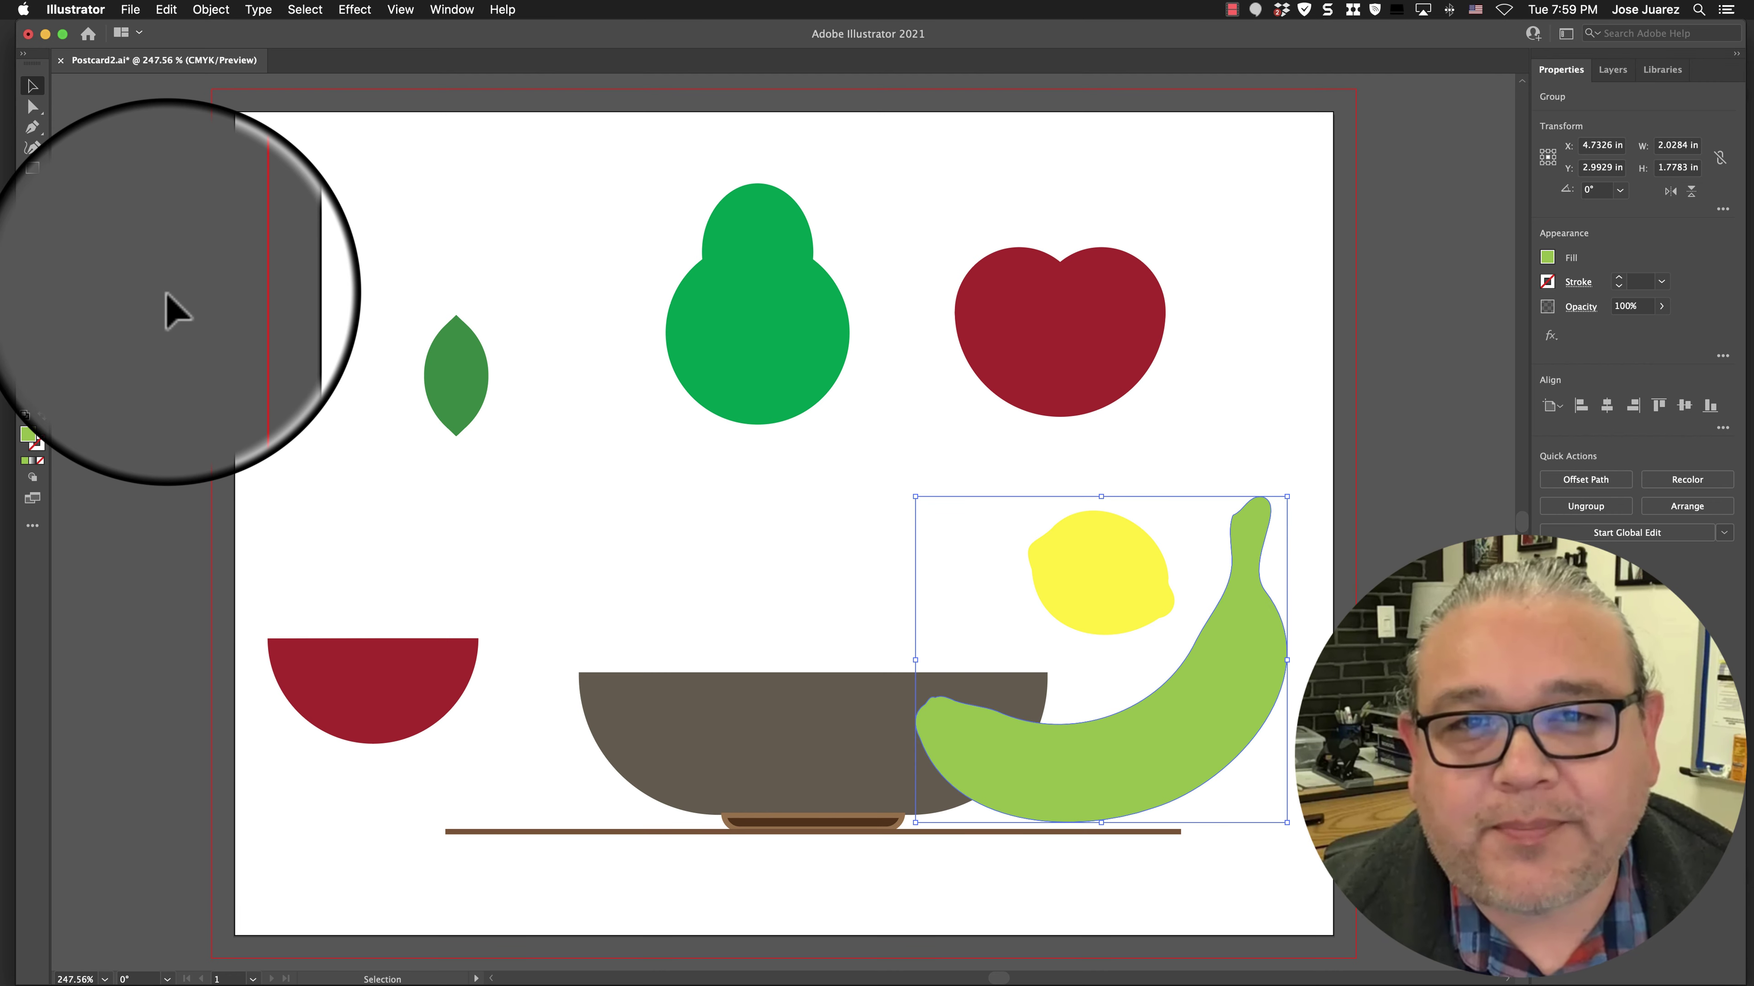
Open the artwork.ai file from the Lesson03 folder
click(129, 10)
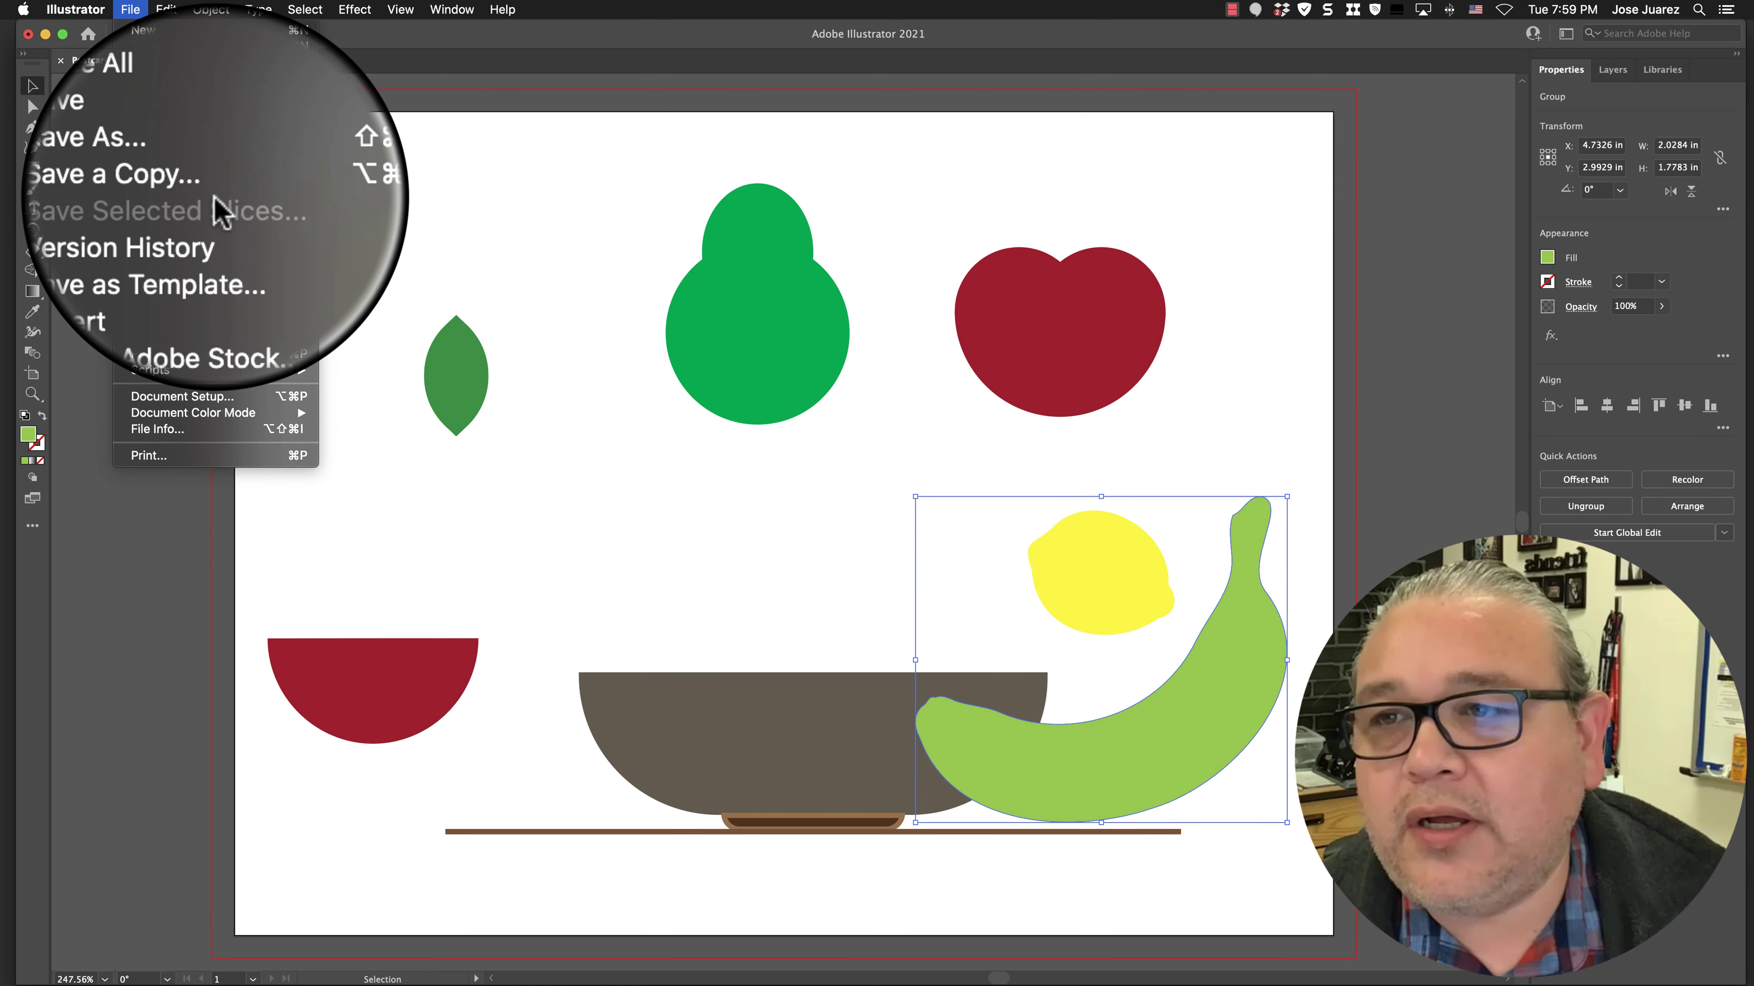
click(210, 63)
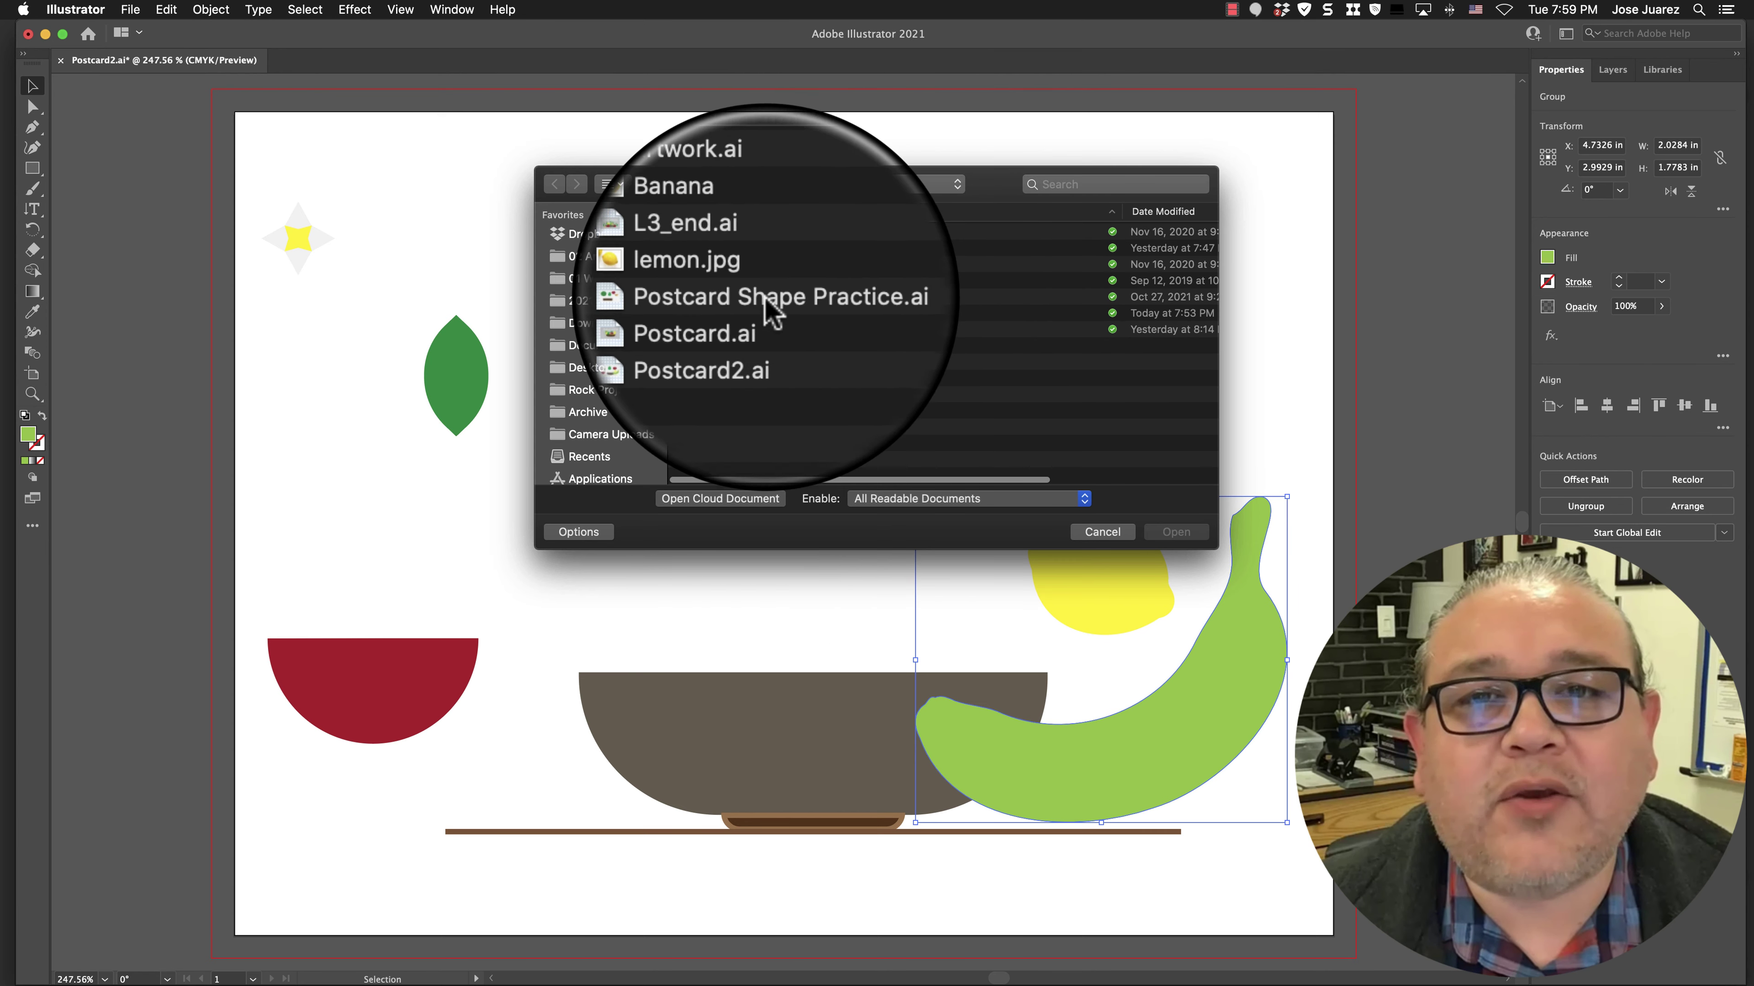
click(602, 254)
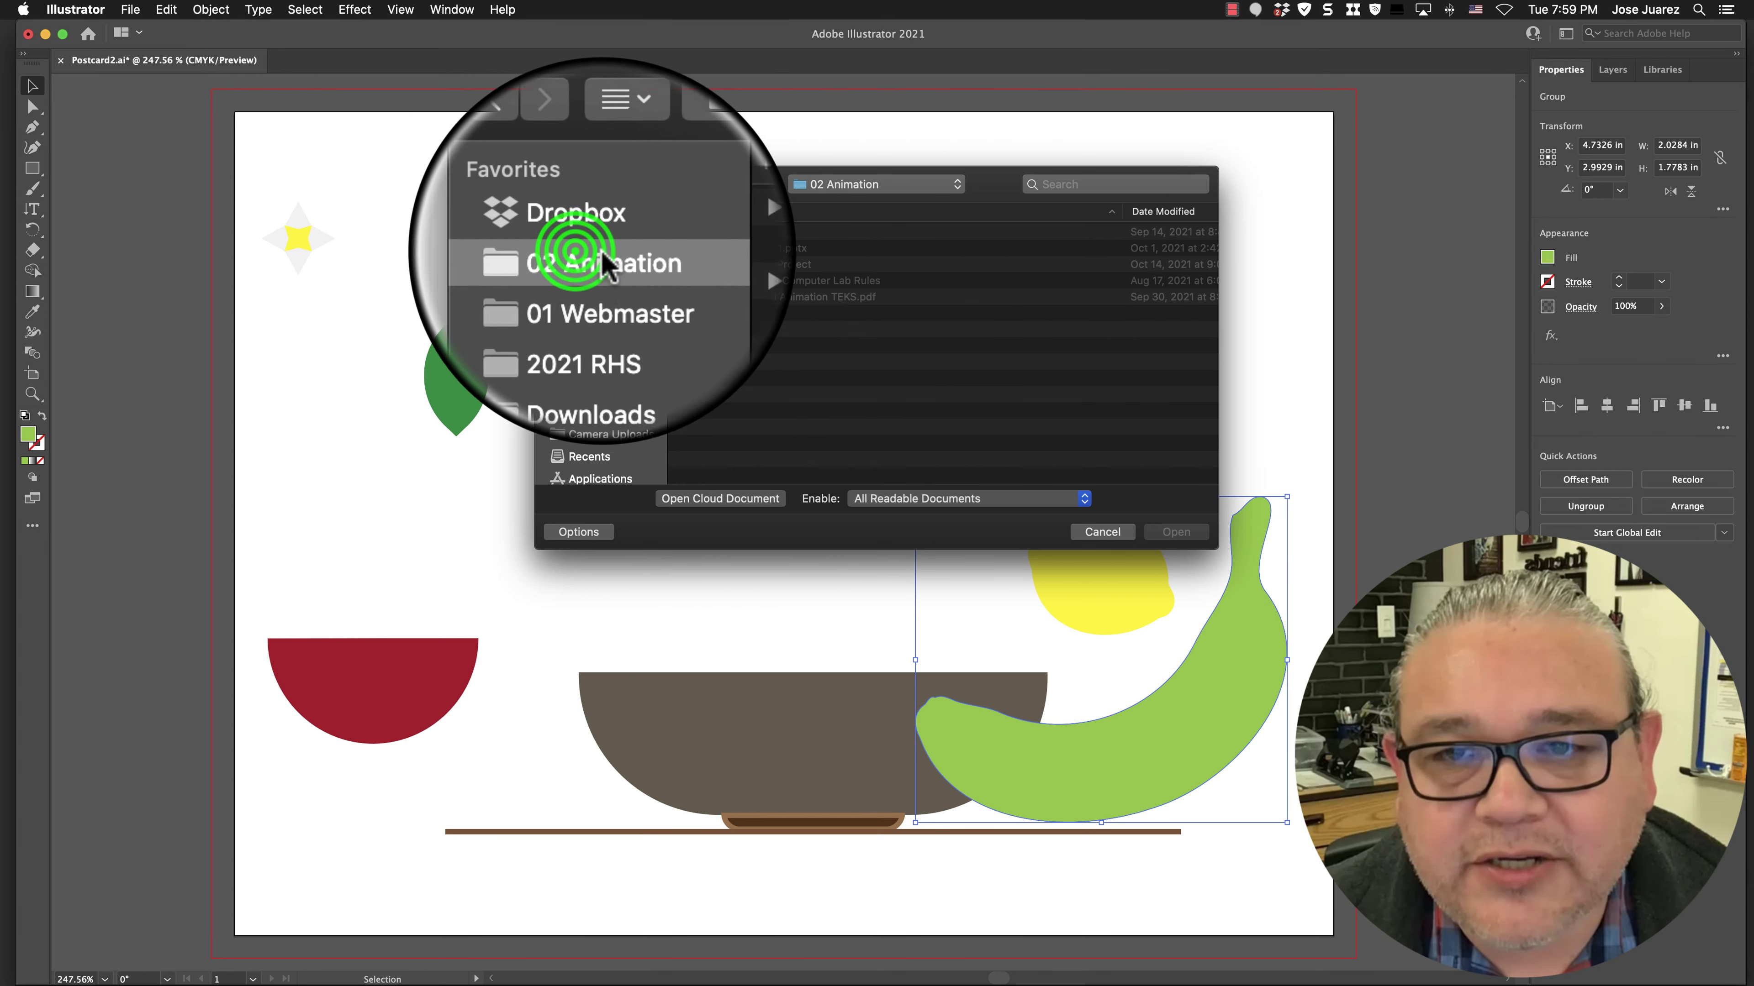
click(709, 234)
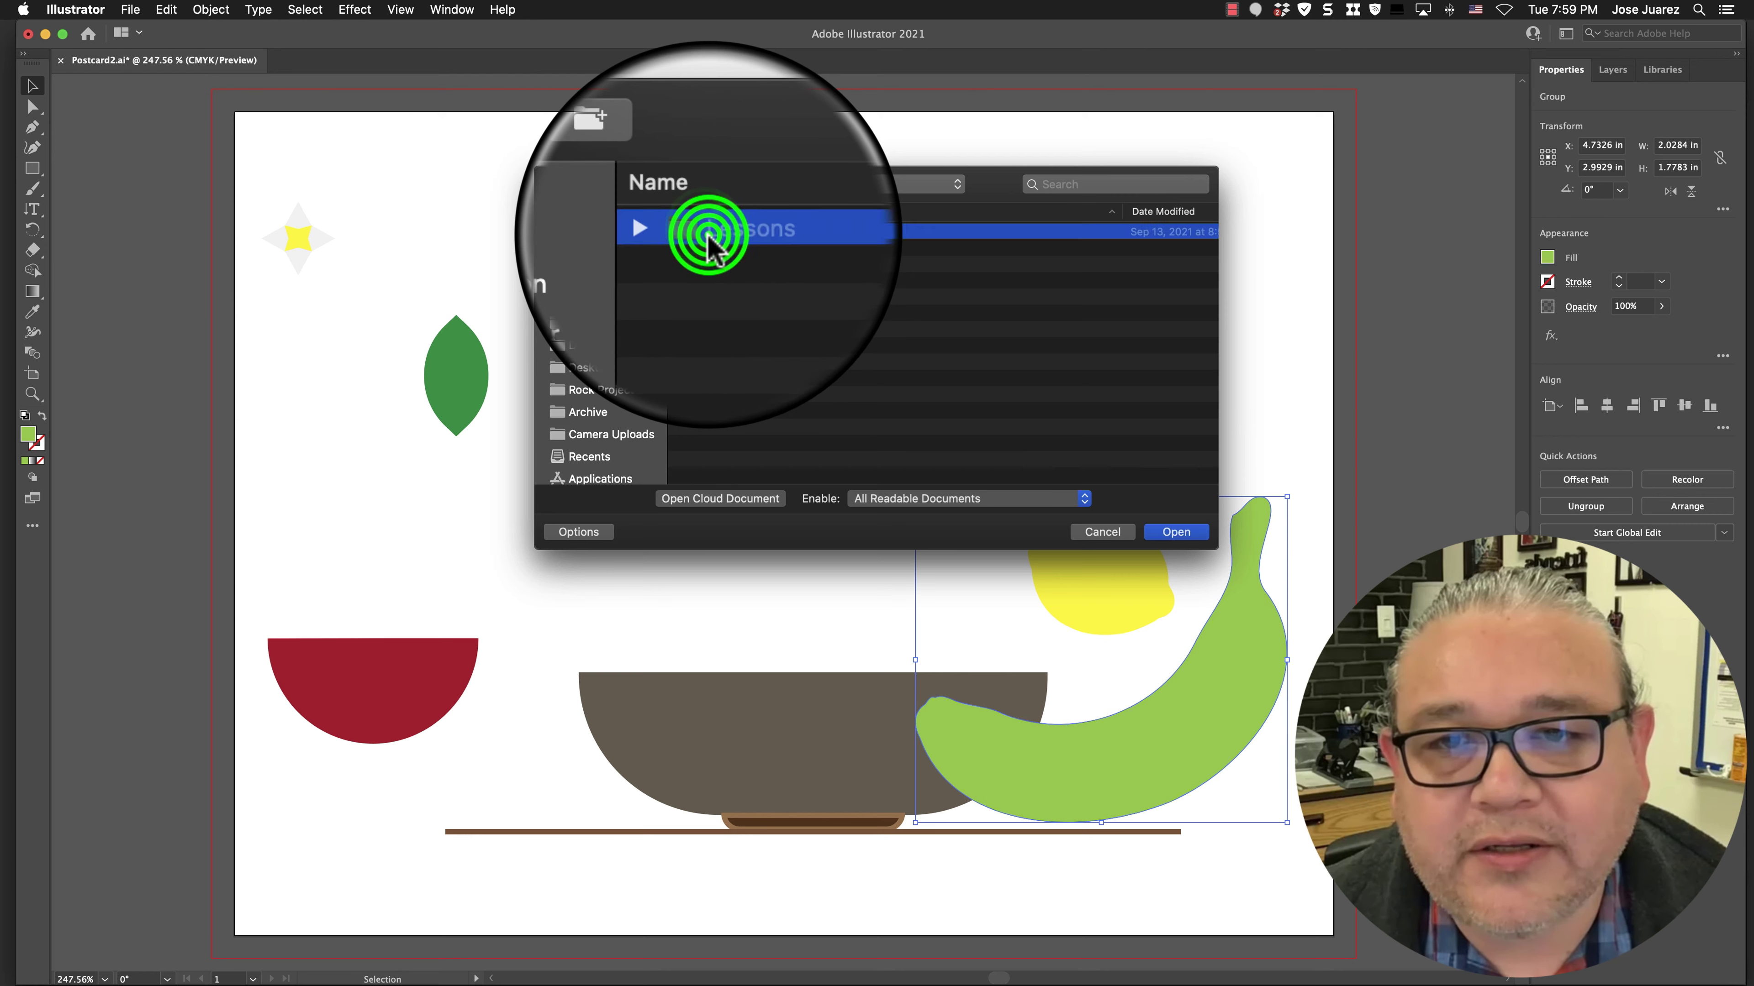
double_click(710, 233)
double_click(735, 301)
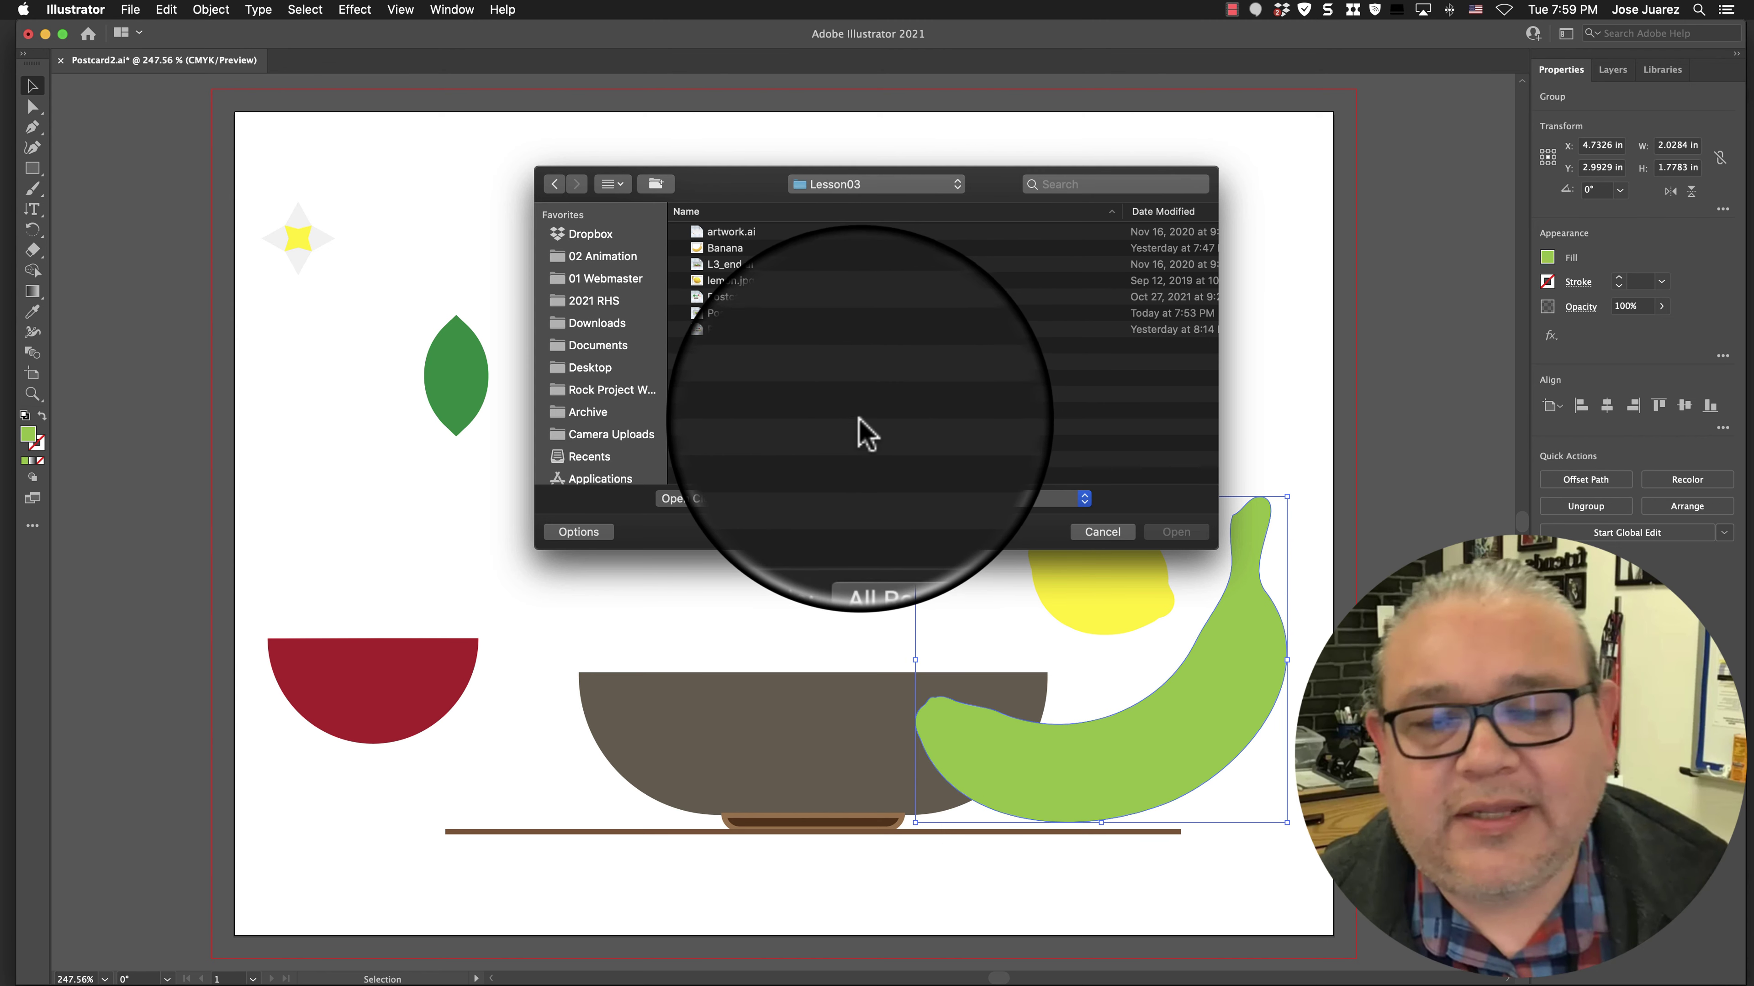
click(732, 380)
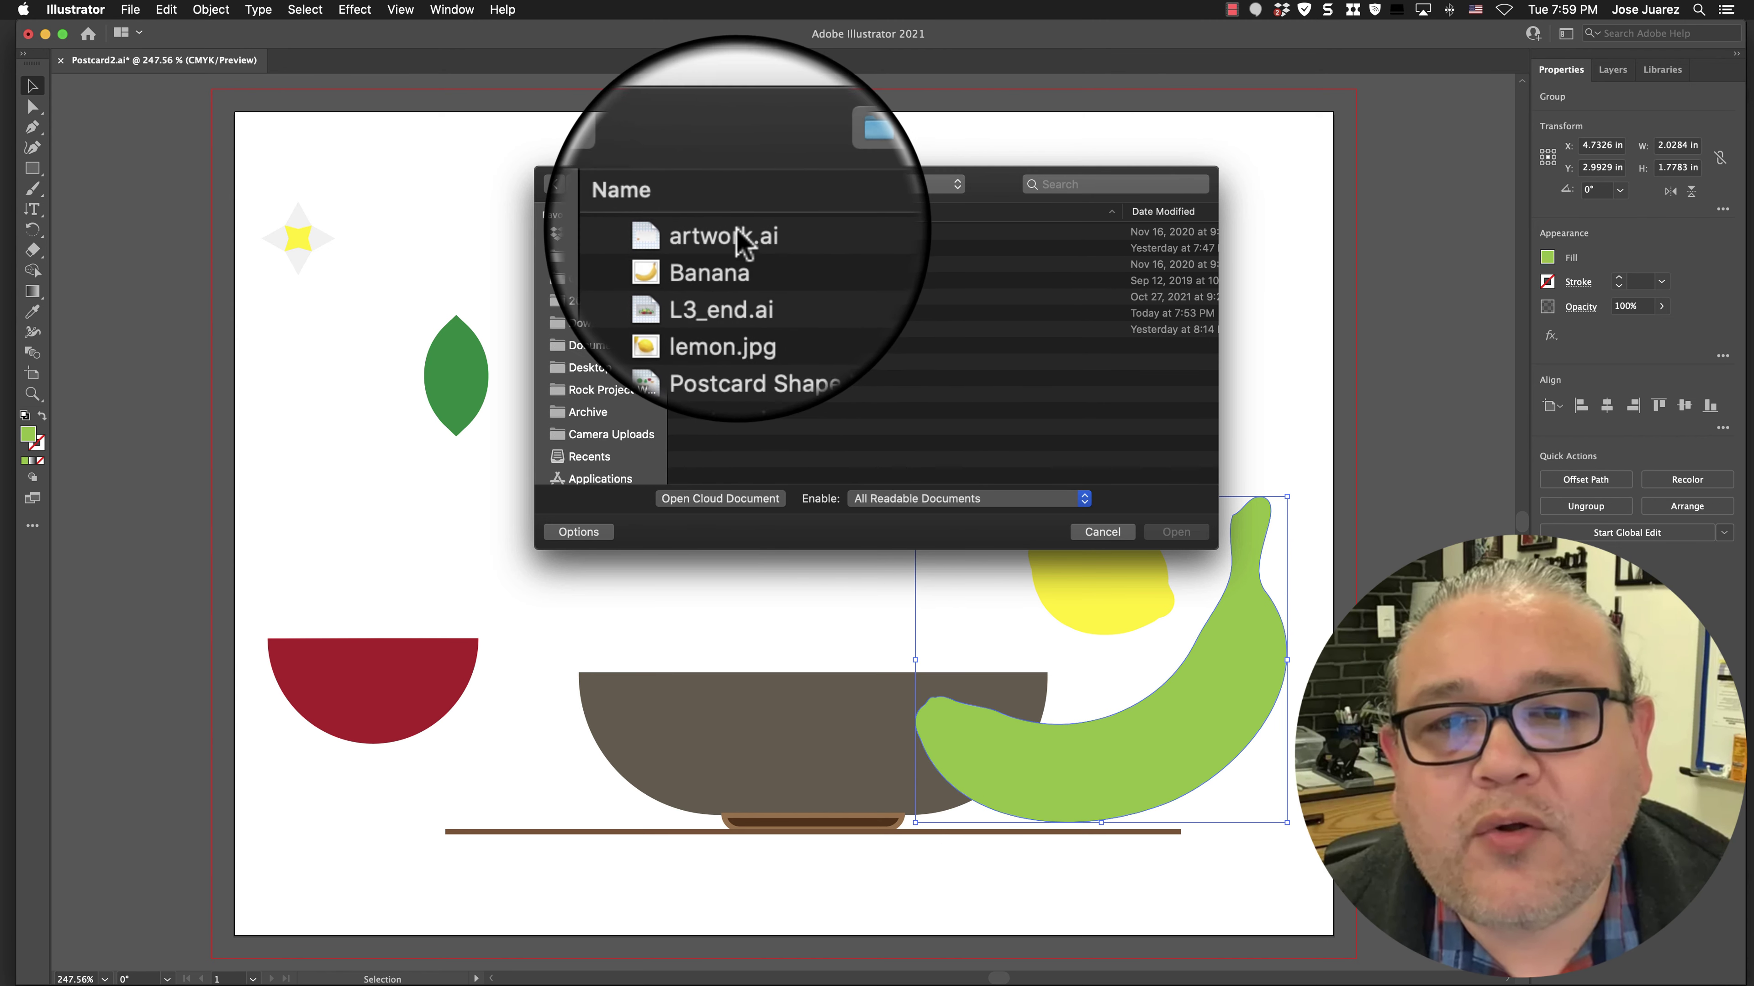
click(738, 230)
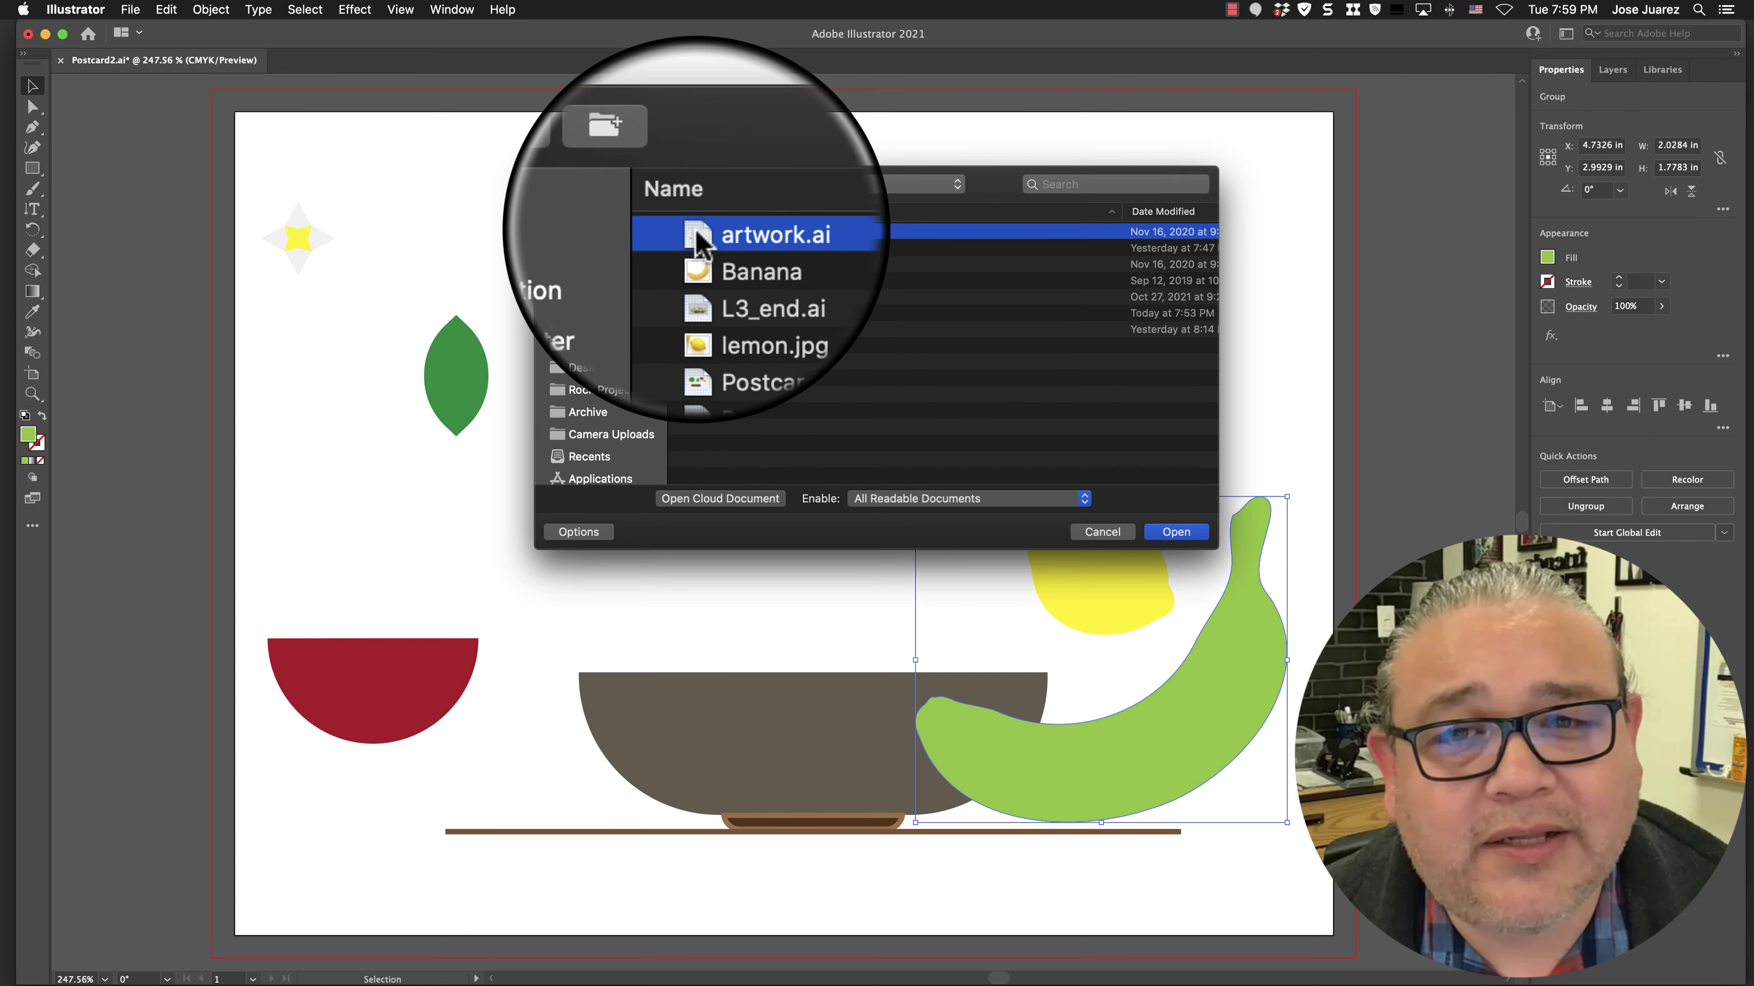
click(1167, 534)
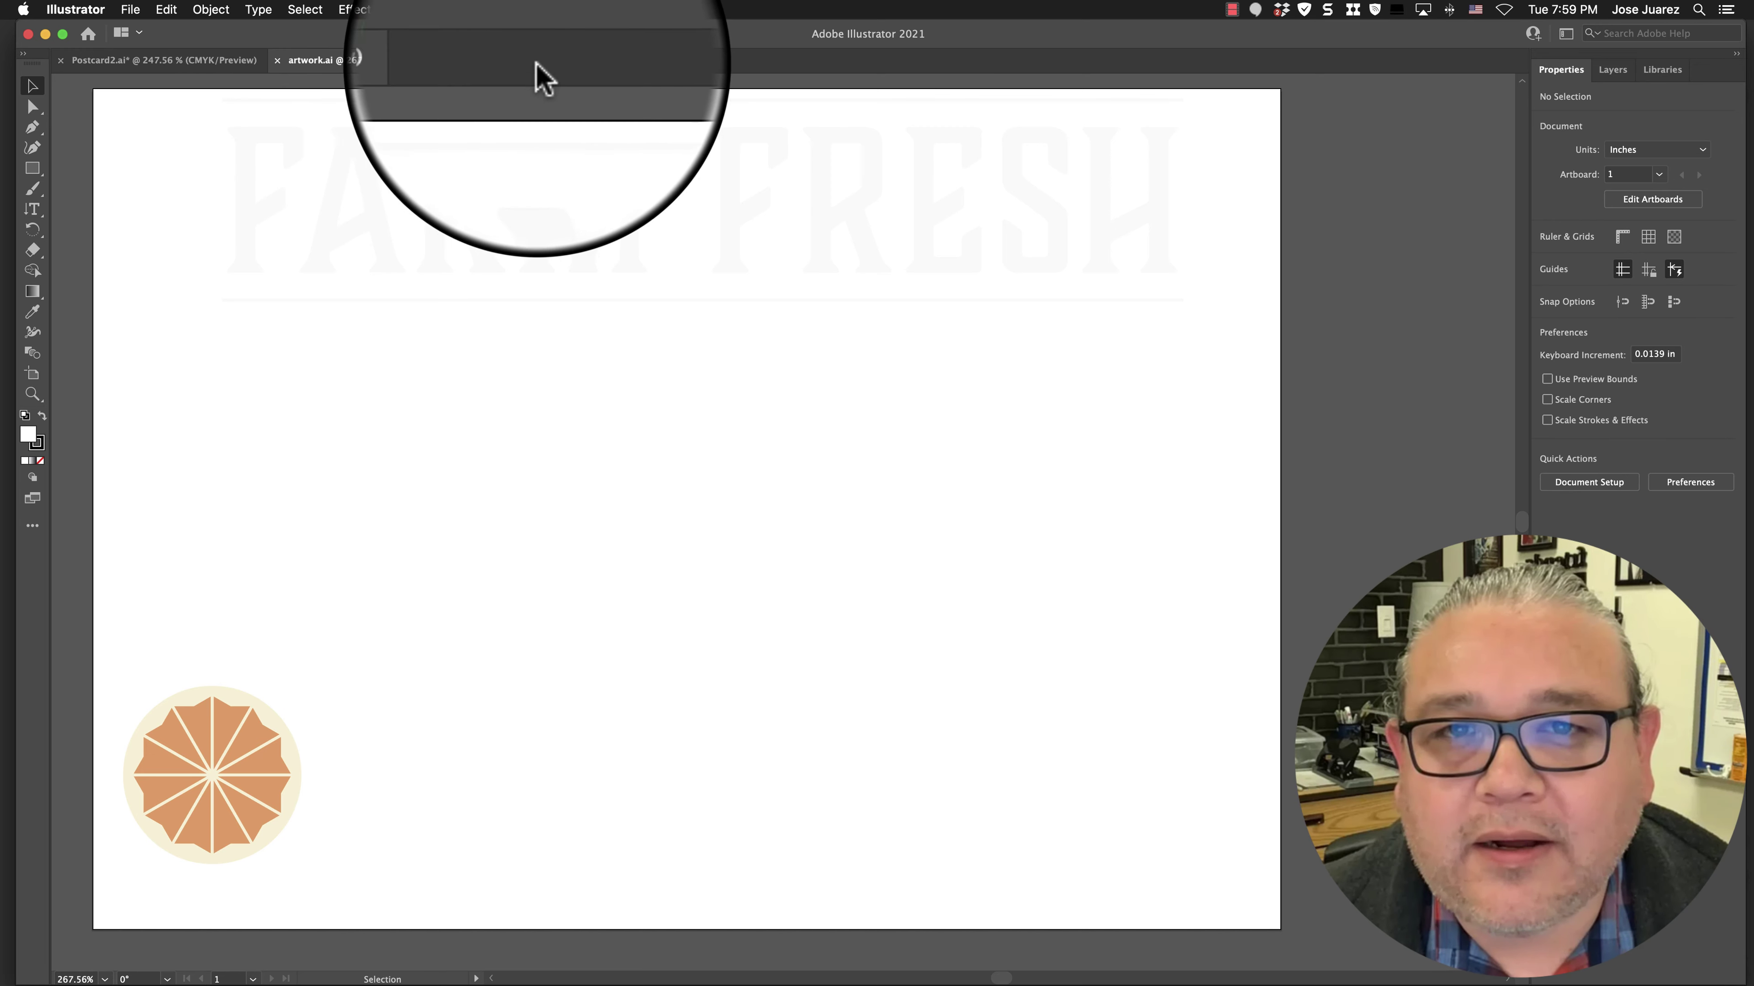
Switch back and forth between Postcard2.ai and artwork.ai to compare their contents, ending on artwork.ai
click(392, 51)
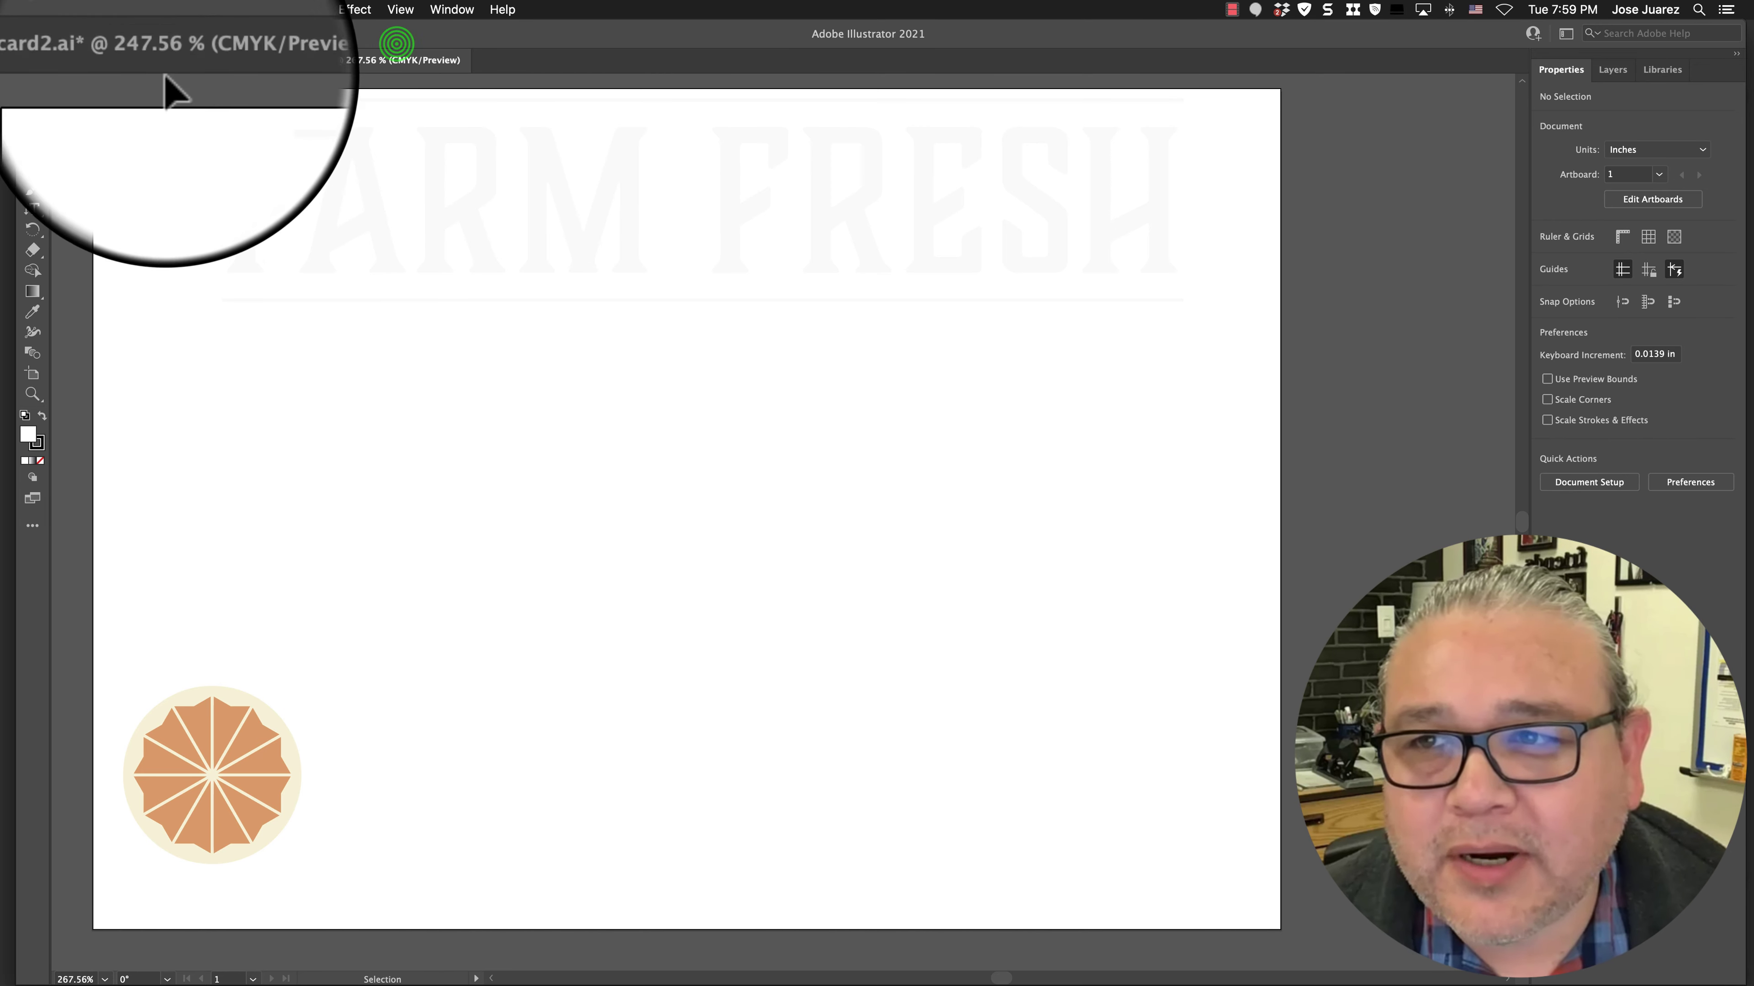
click(174, 62)
click(338, 61)
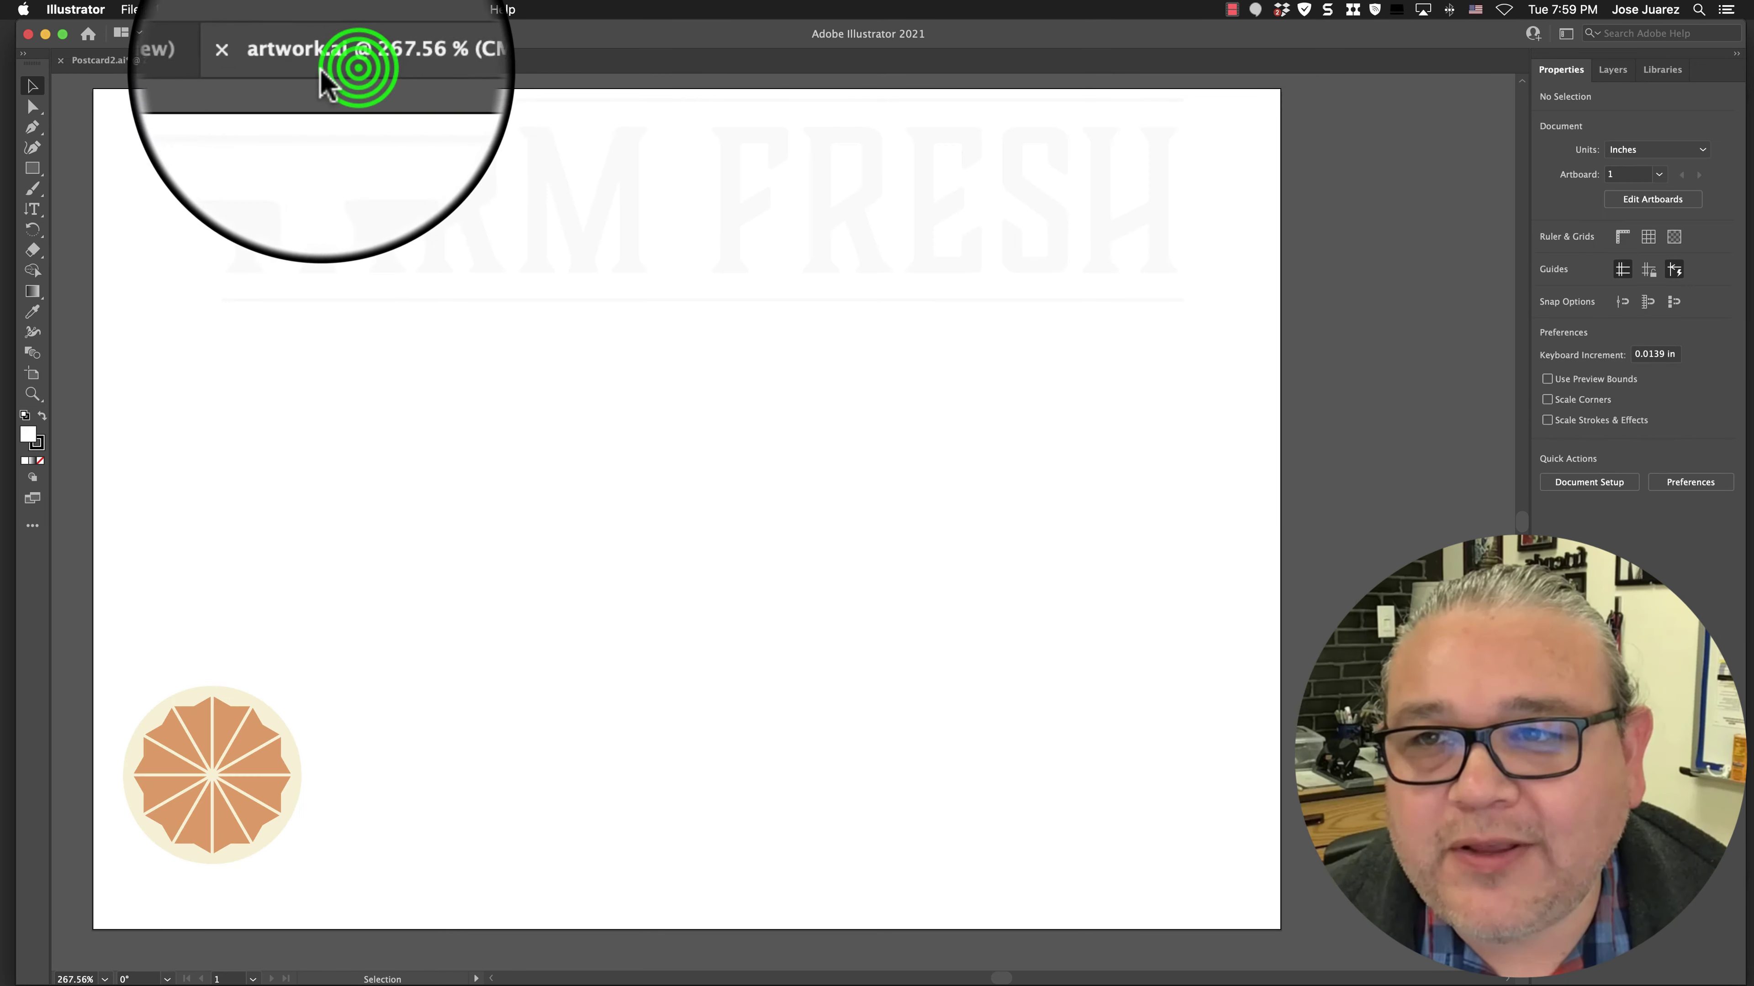
click(197, 61)
click(355, 61)
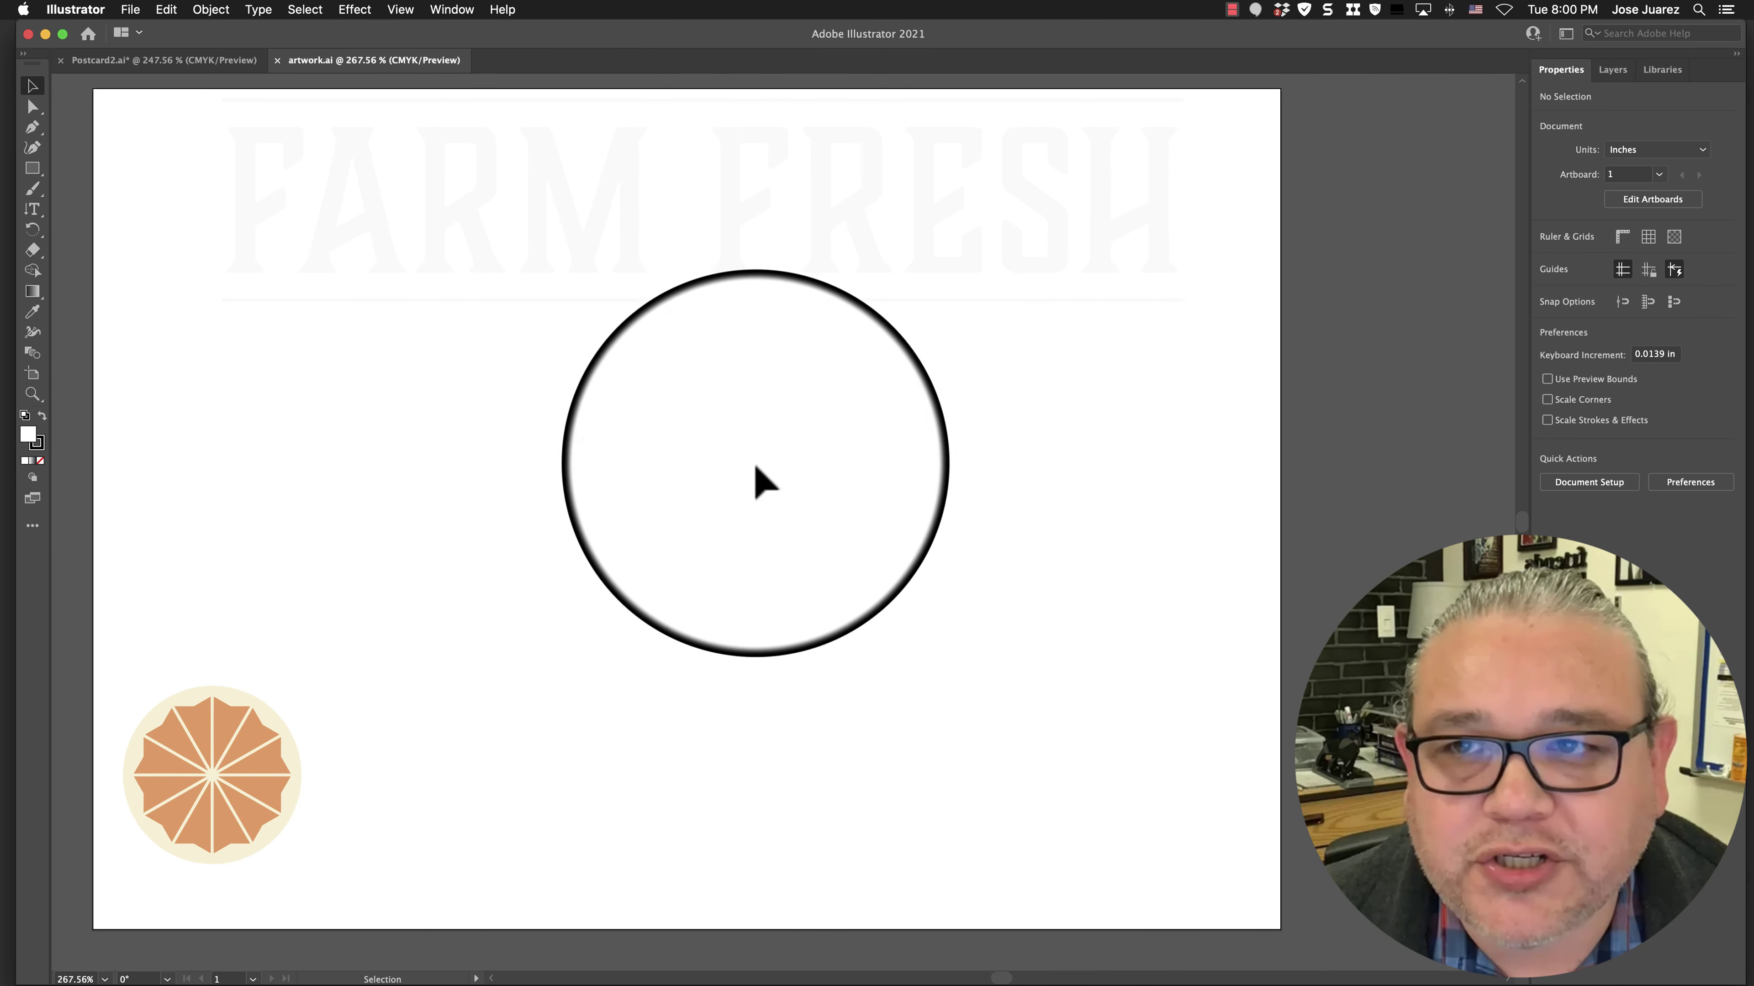
click(206, 62)
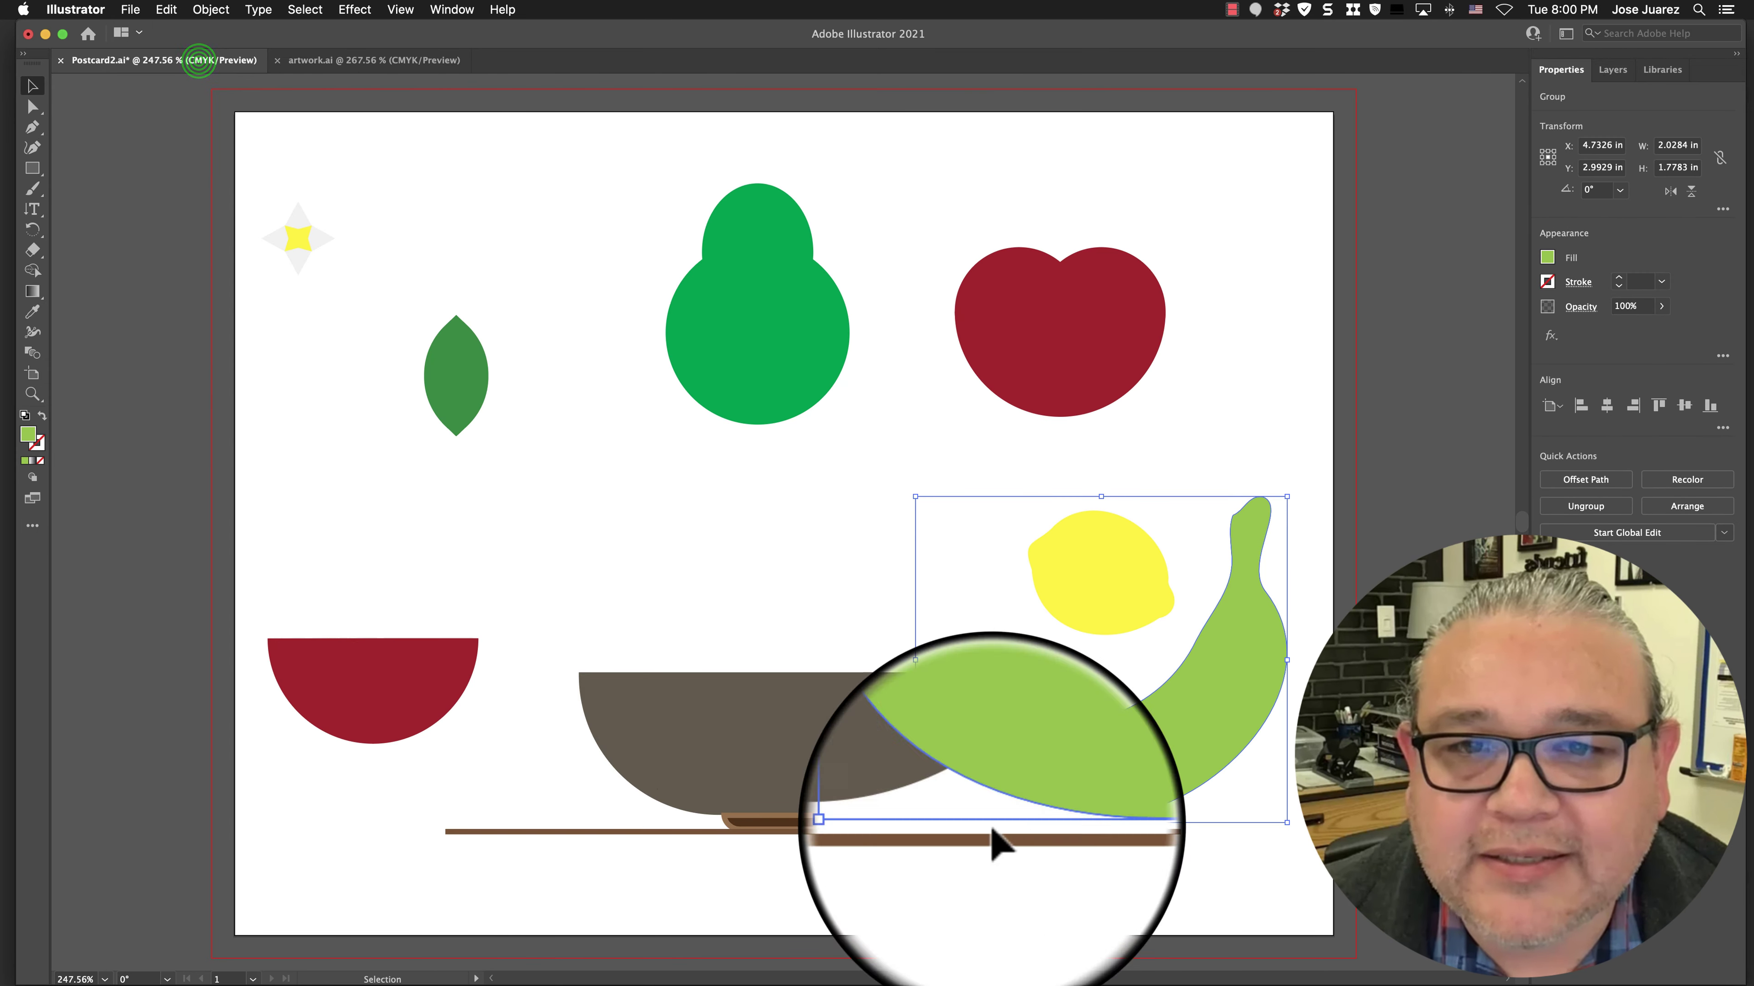
scroll(980, 591, up, 1)
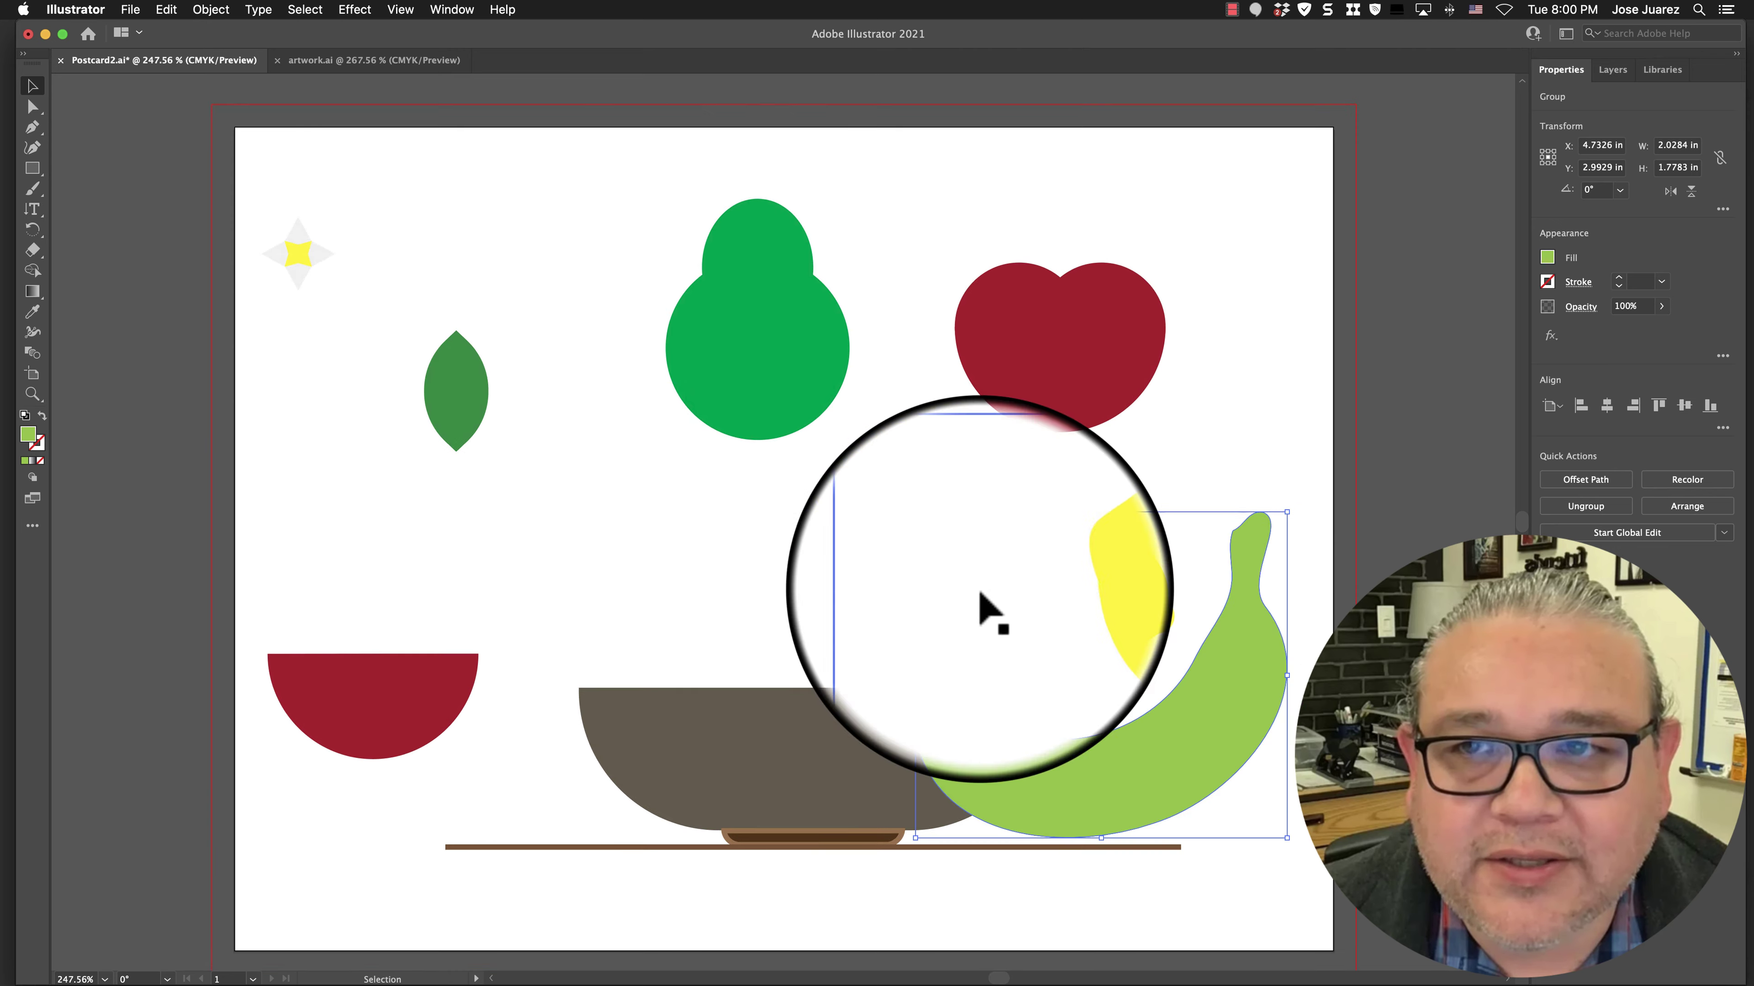
click(415, 60)
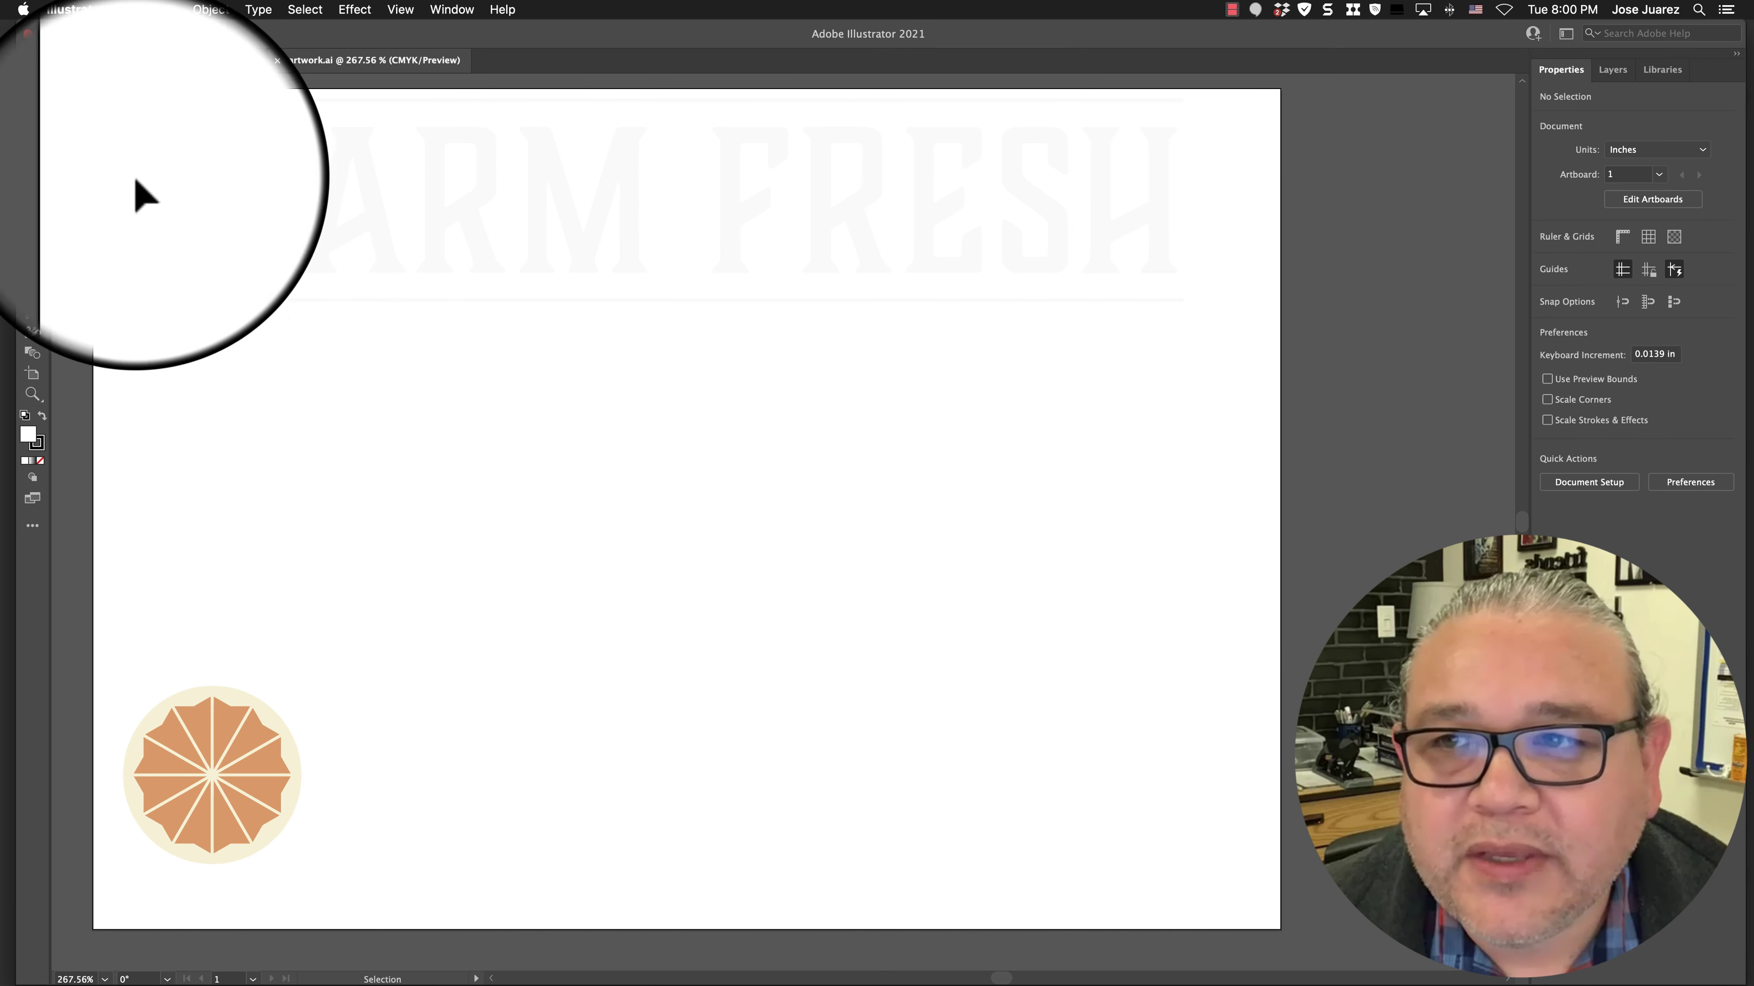
Select the FARM FRESH lettering with its lines and the orange slice in artwork.ai, and copy them
click(39, 86)
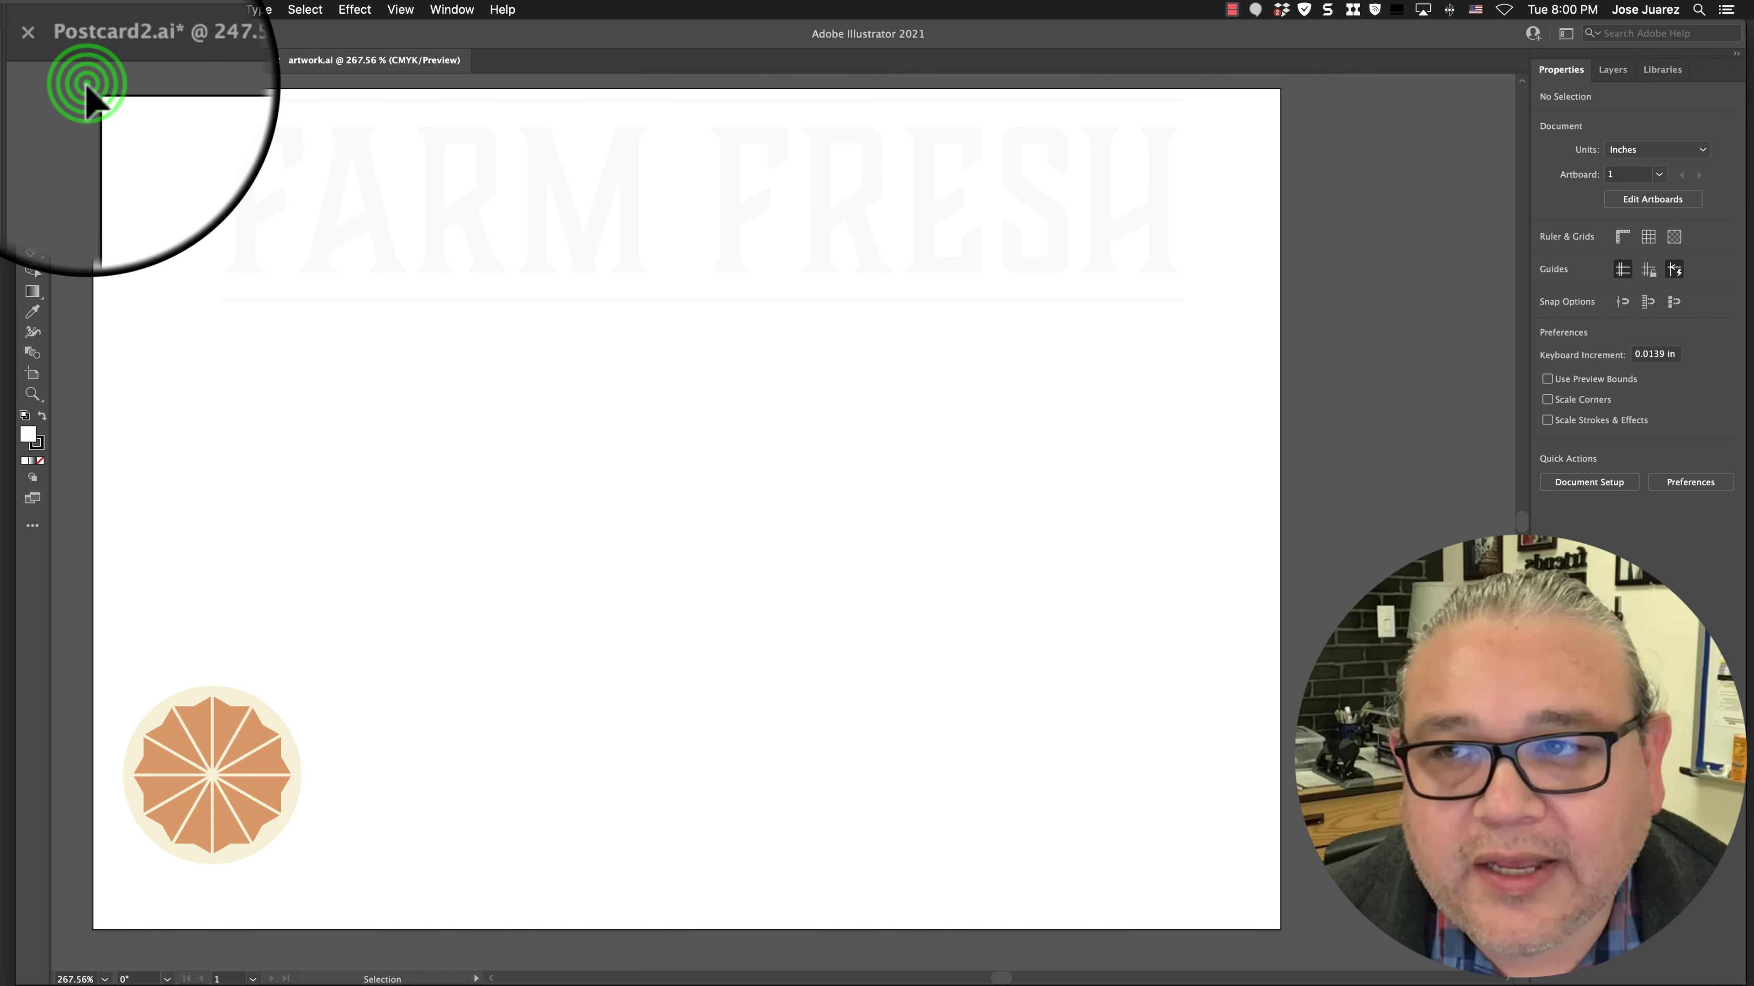
drag(85, 85, 1292, 940)
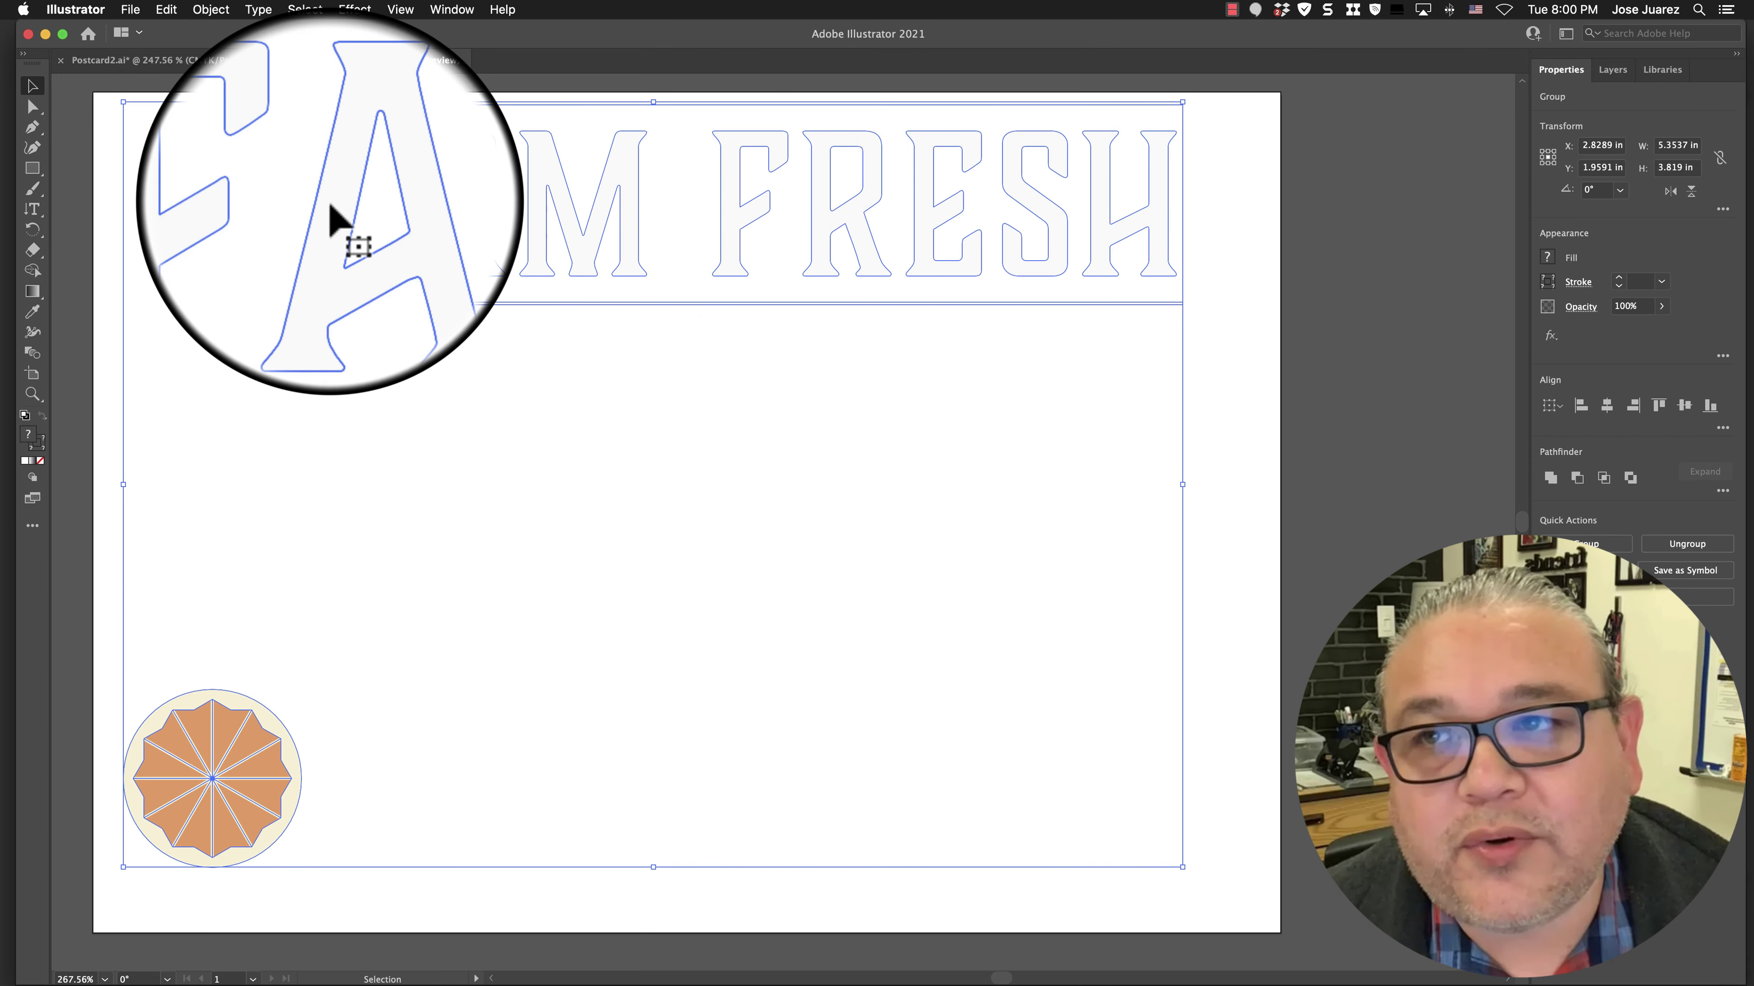
click(166, 11)
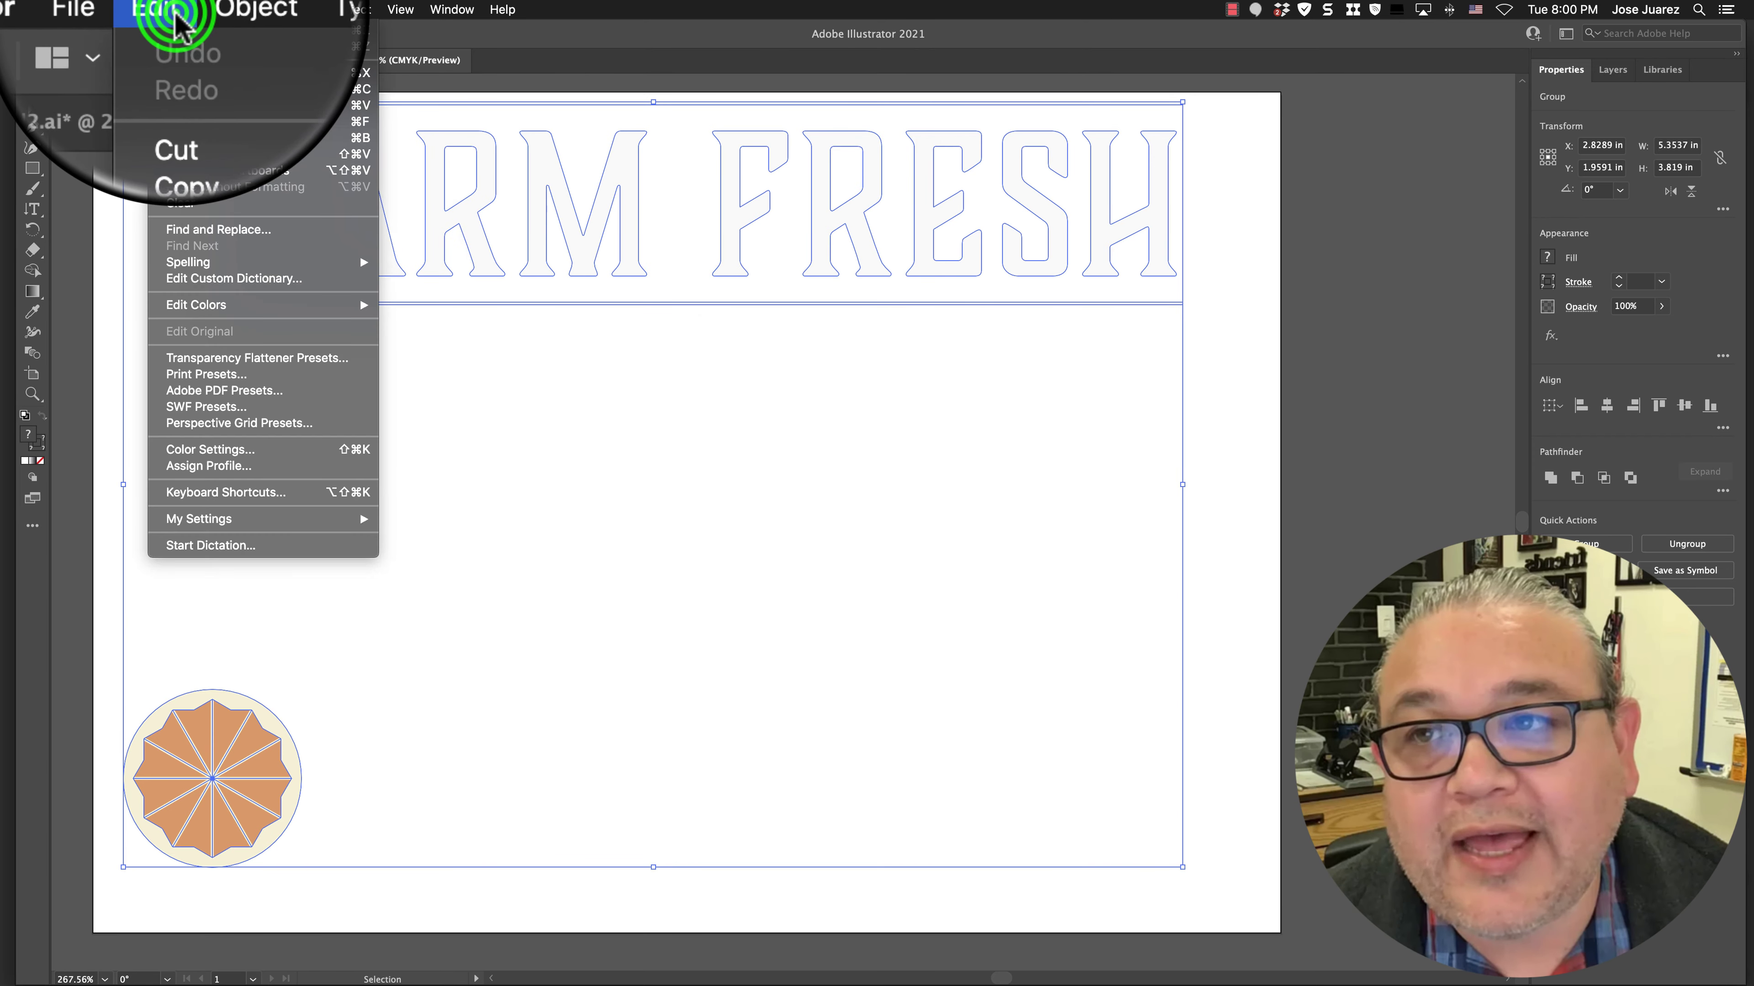
click(178, 97)
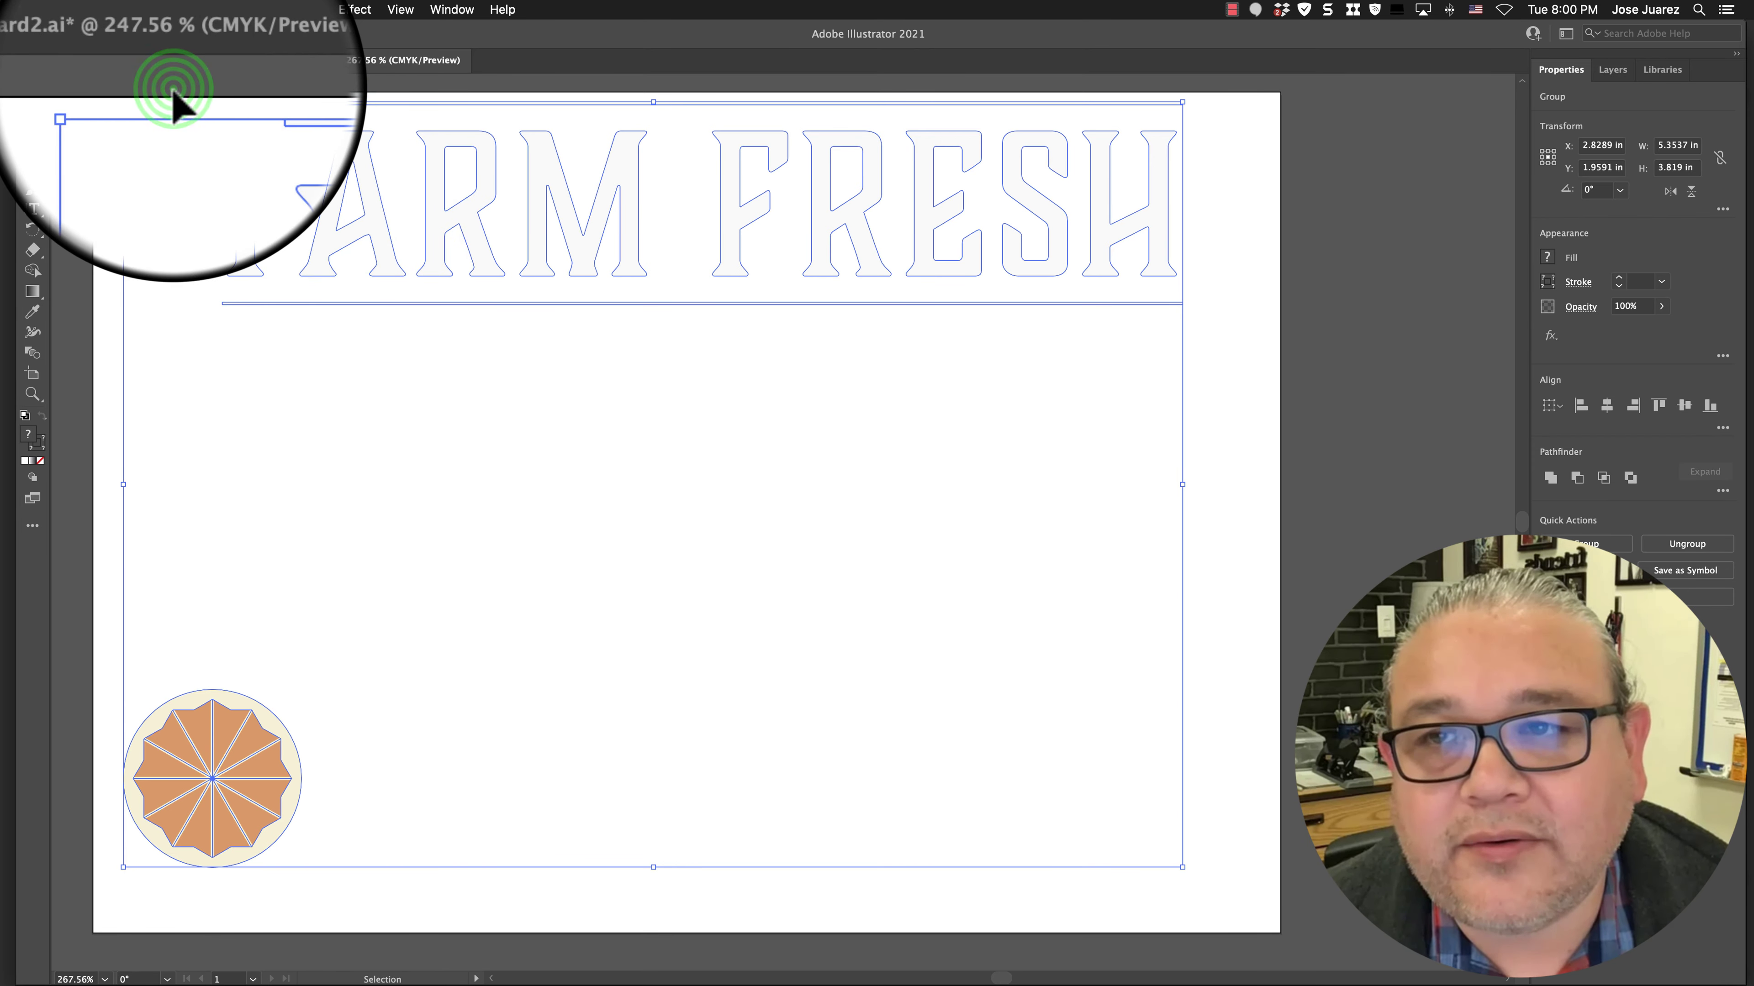
key(super+c)
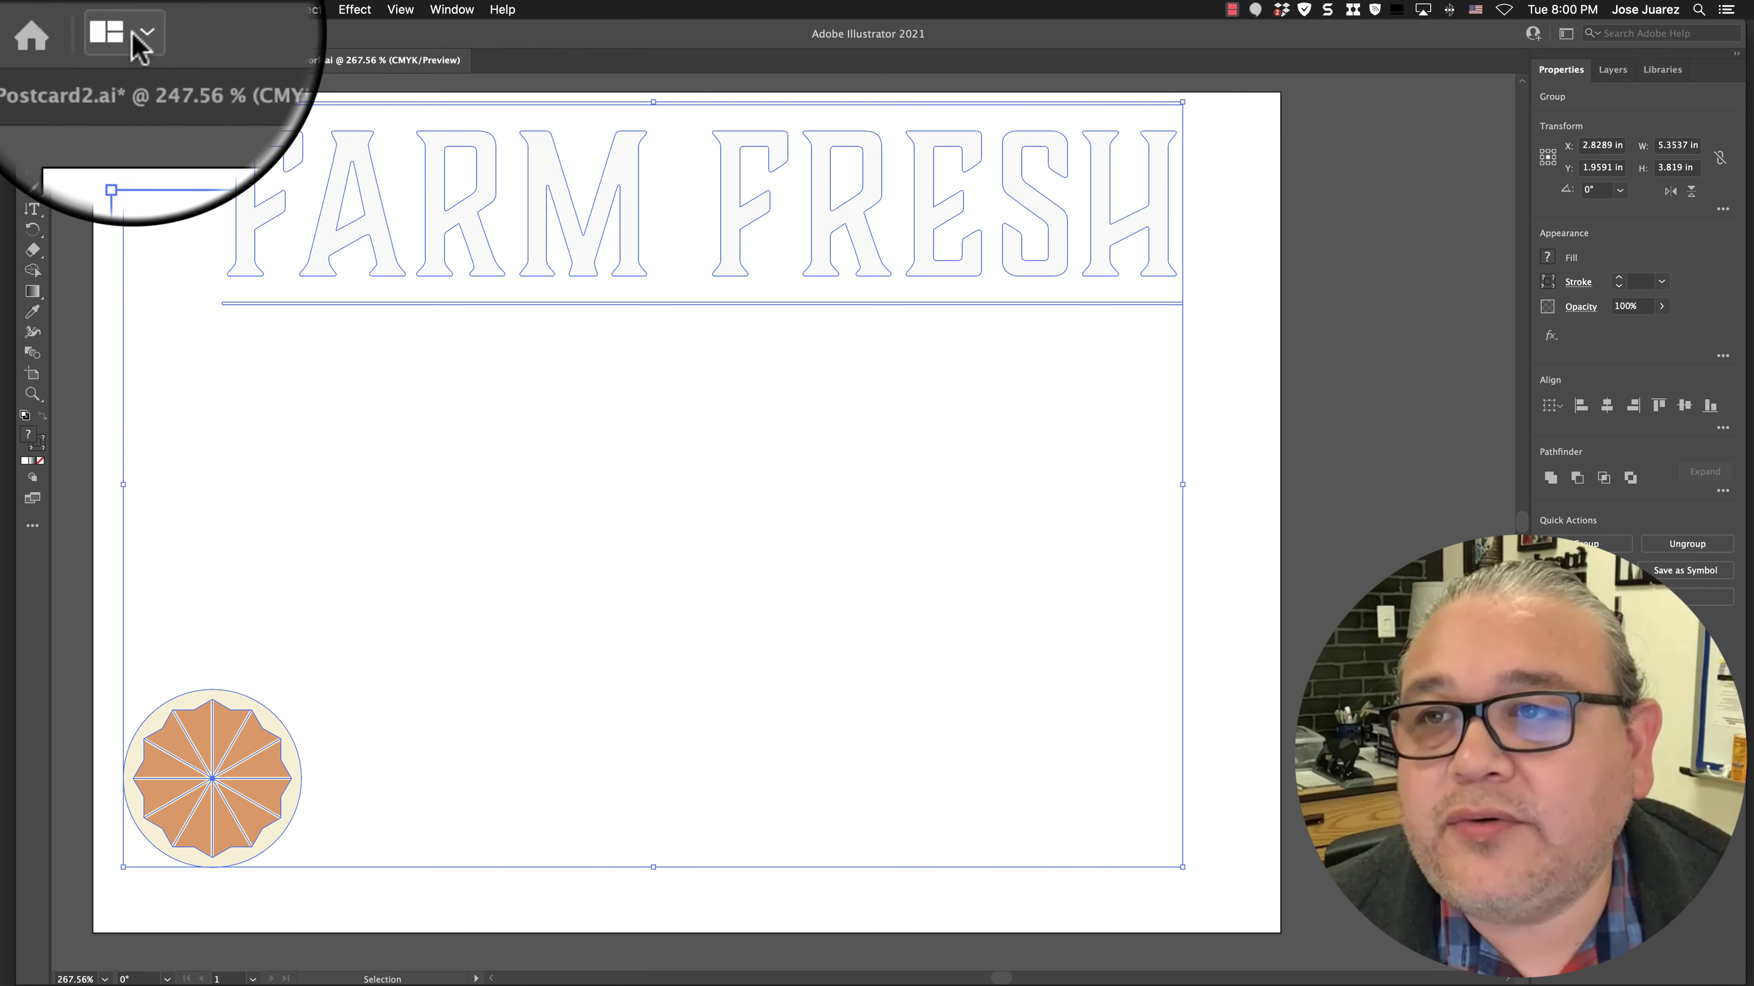
Paste the copied lettering and orange slice into Postcard2.ai and save the document
click(141, 62)
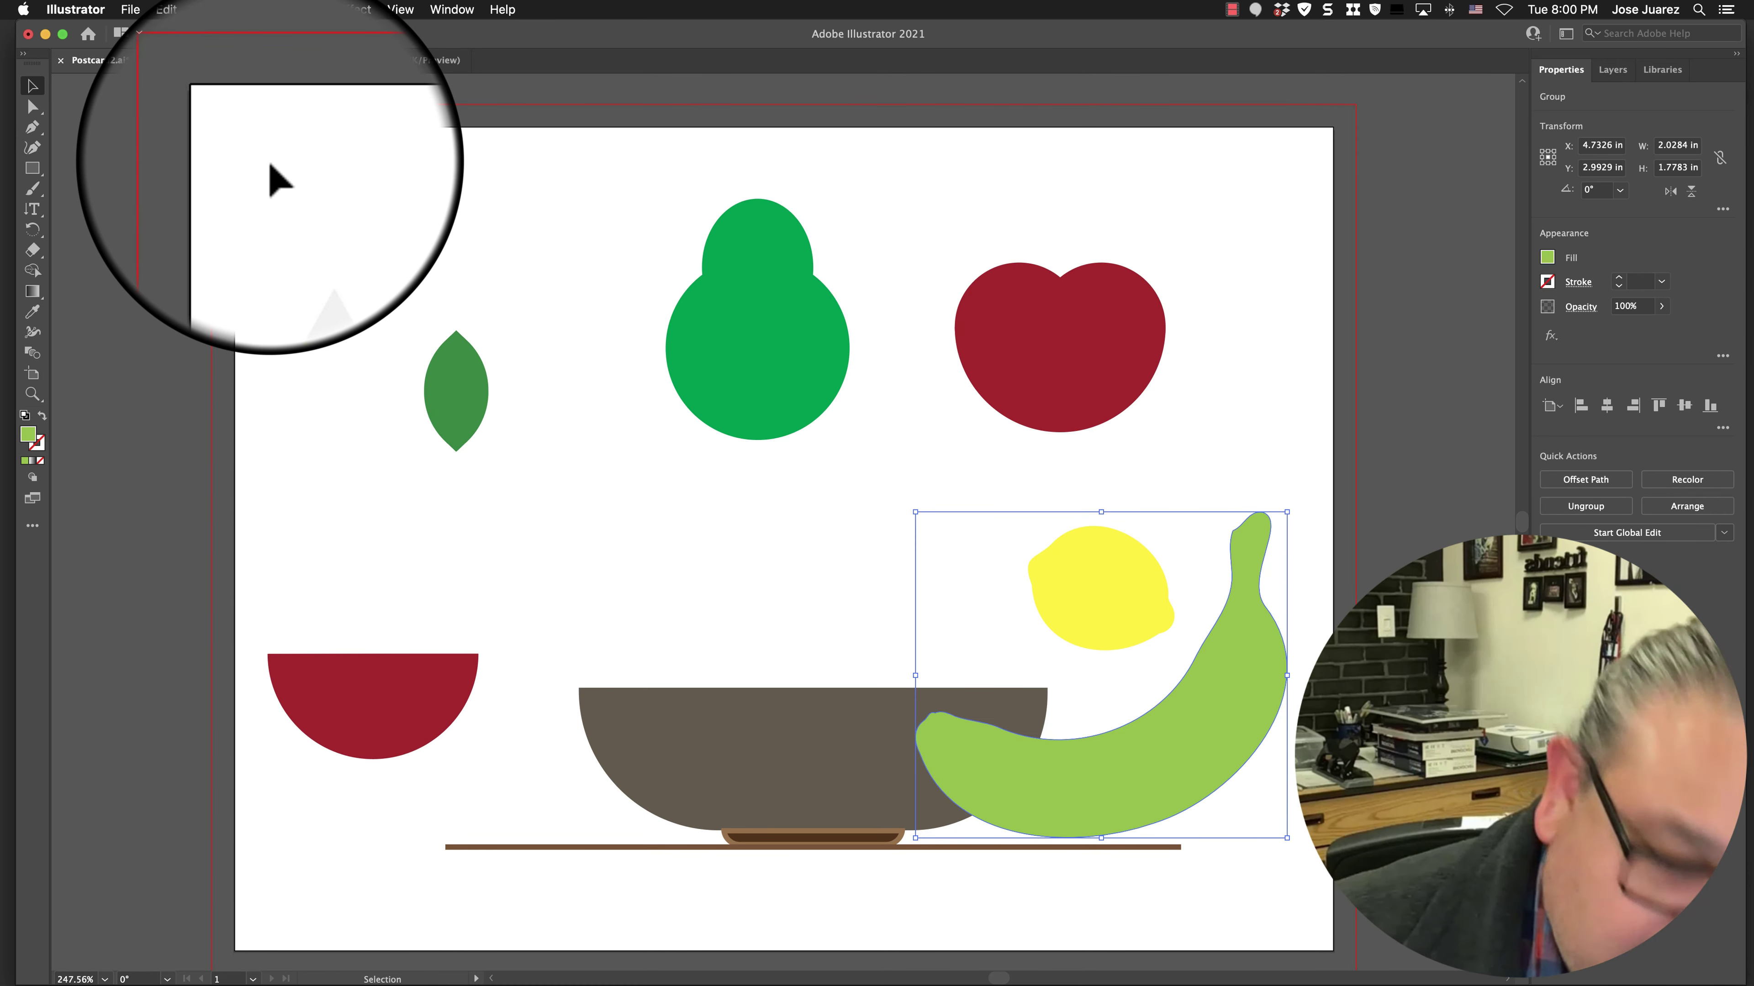
click(166, 8)
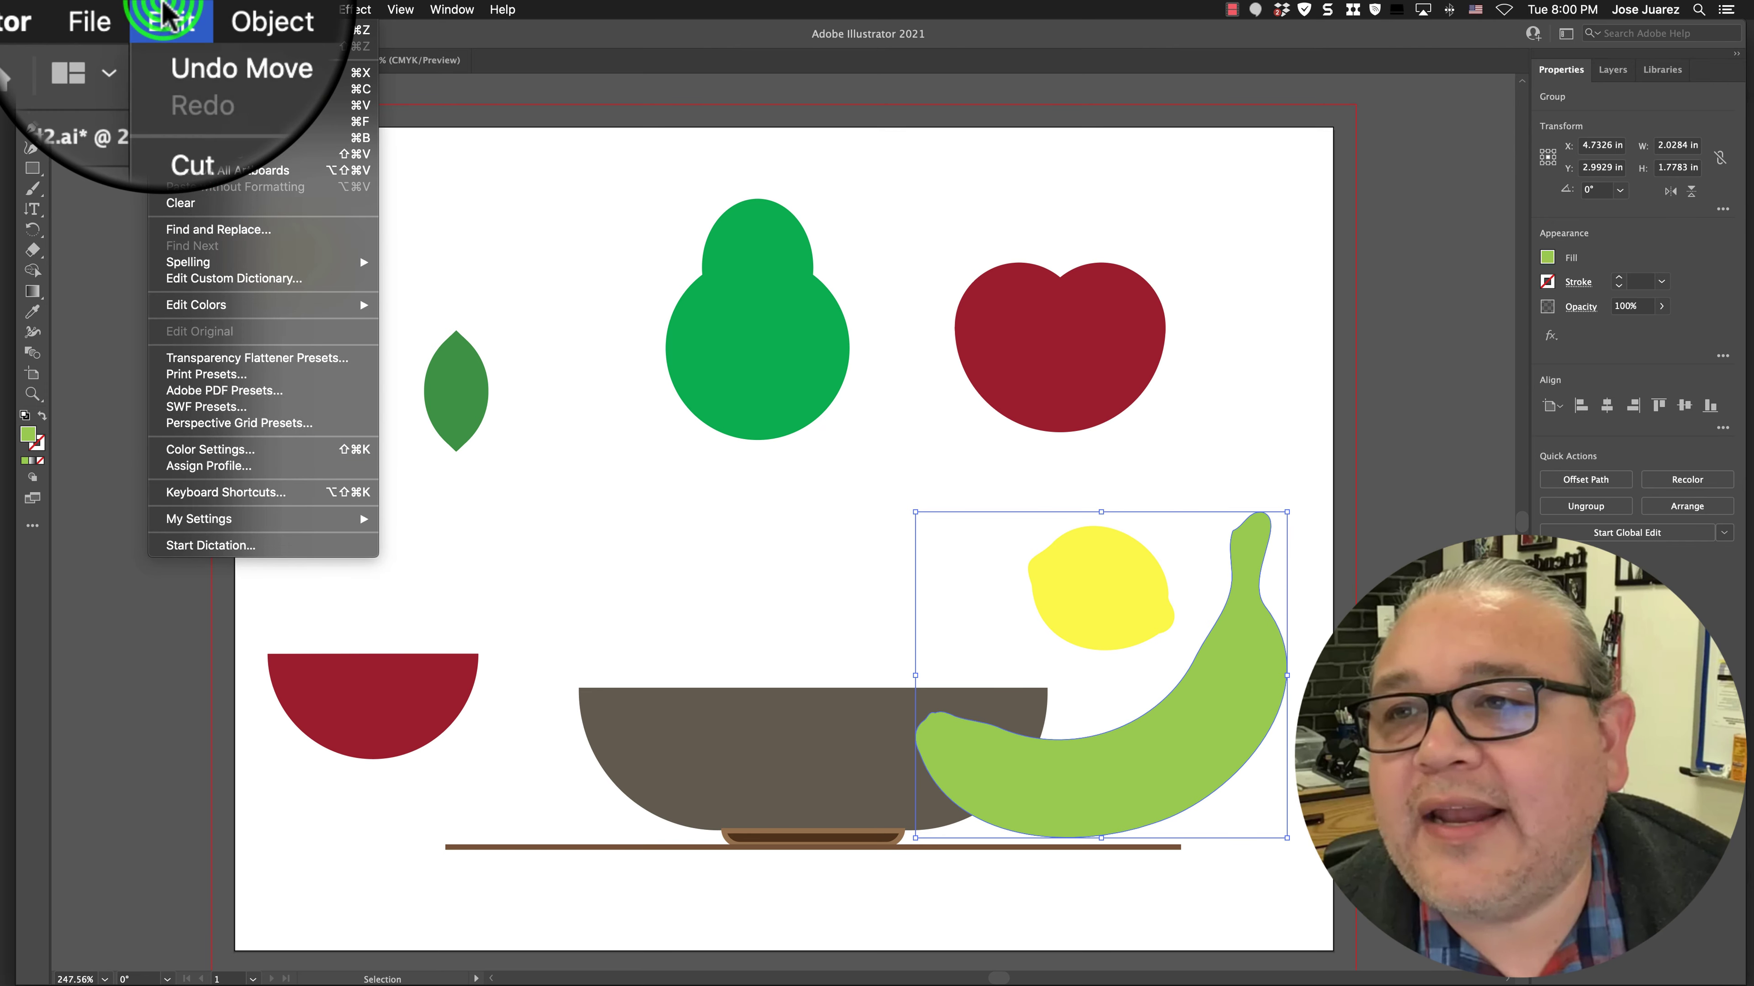
key(super+alt+3)
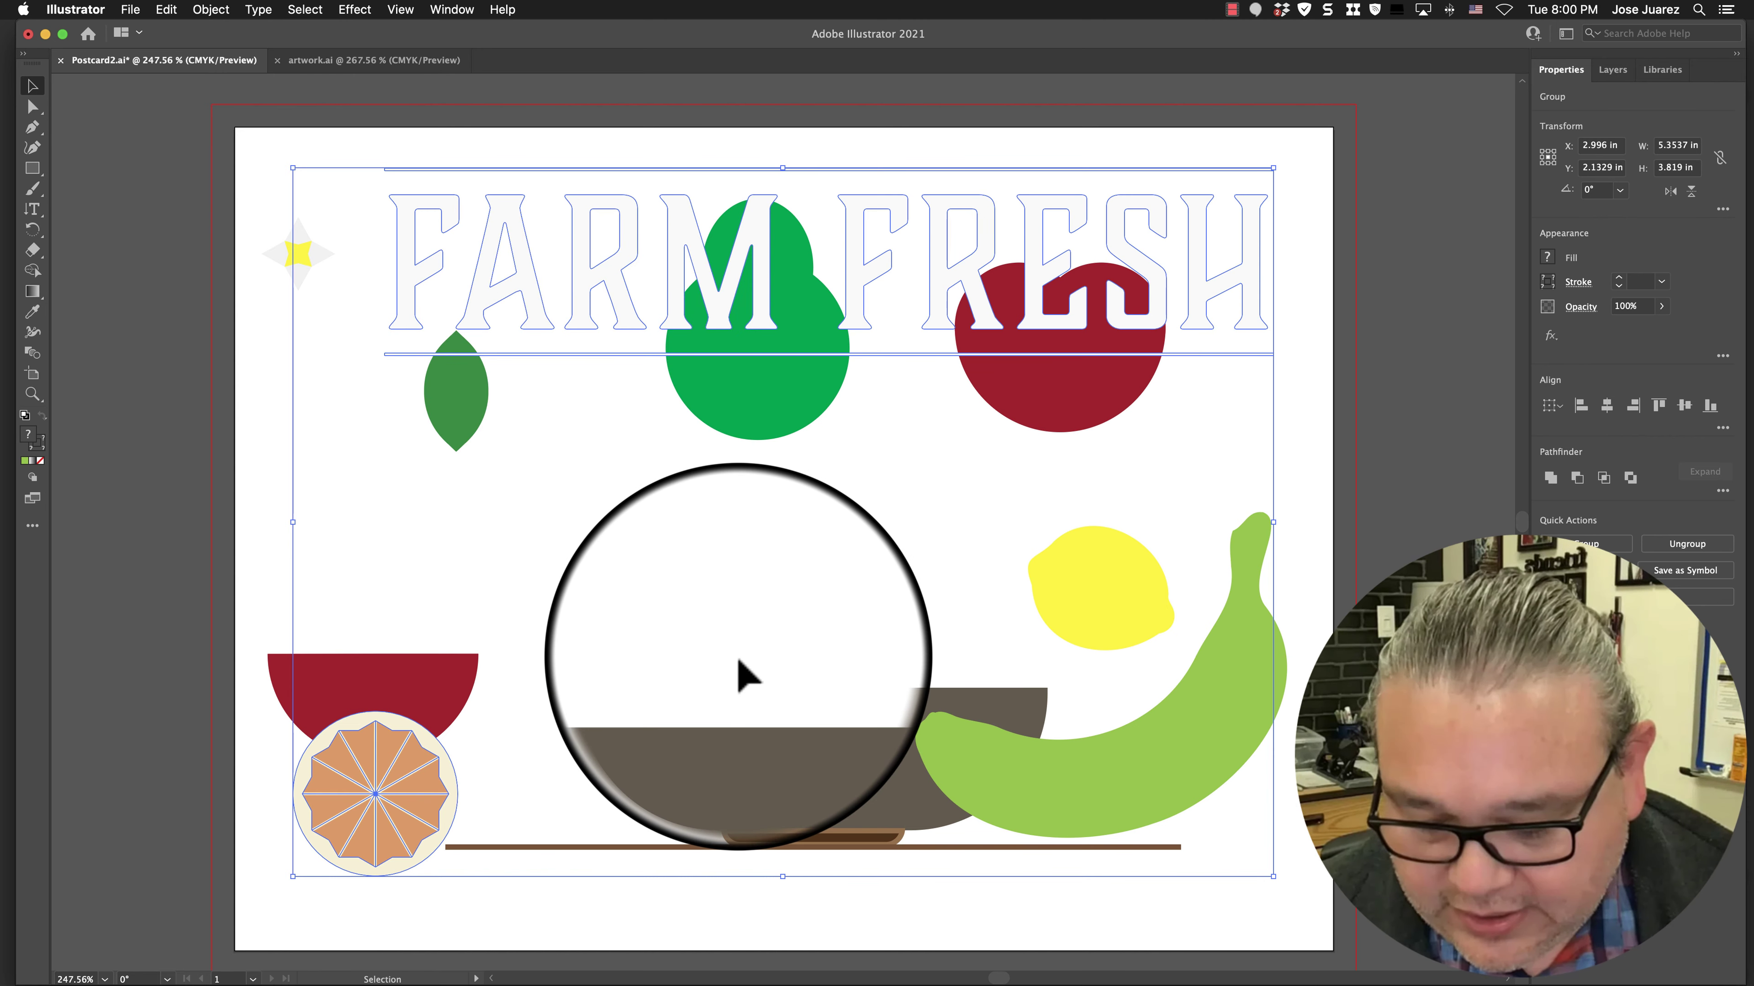
key(super+0)
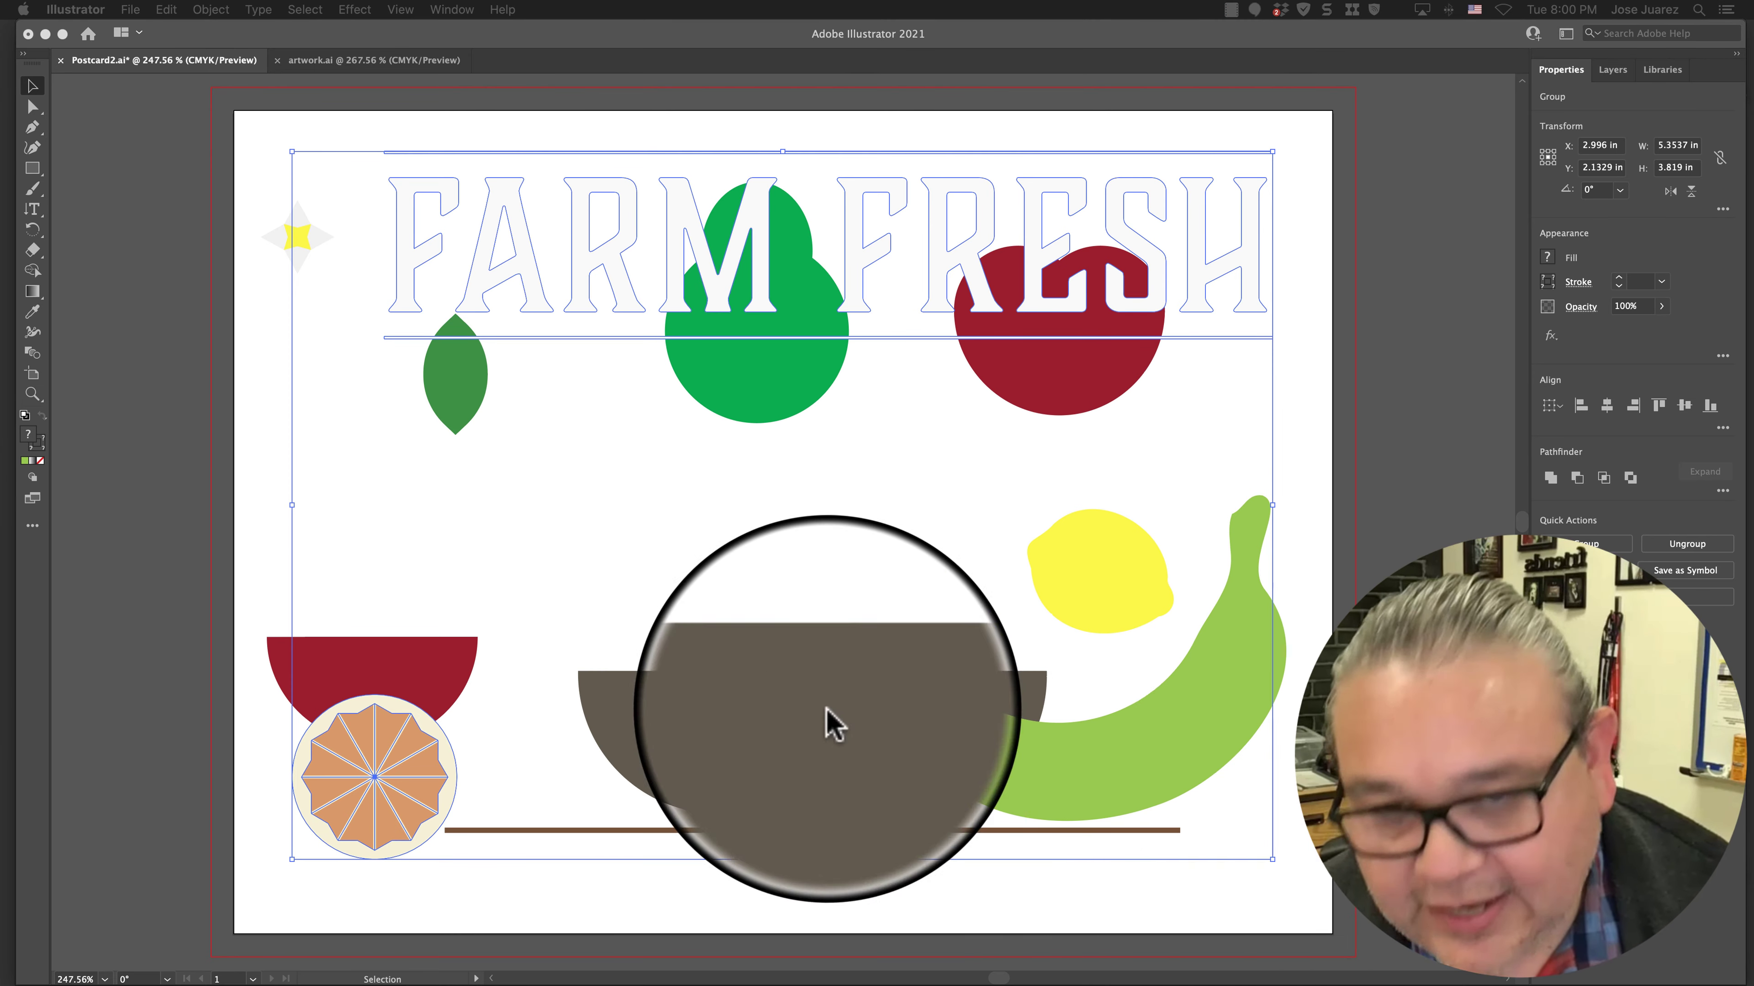
click(1416, 375)
key(super+s)
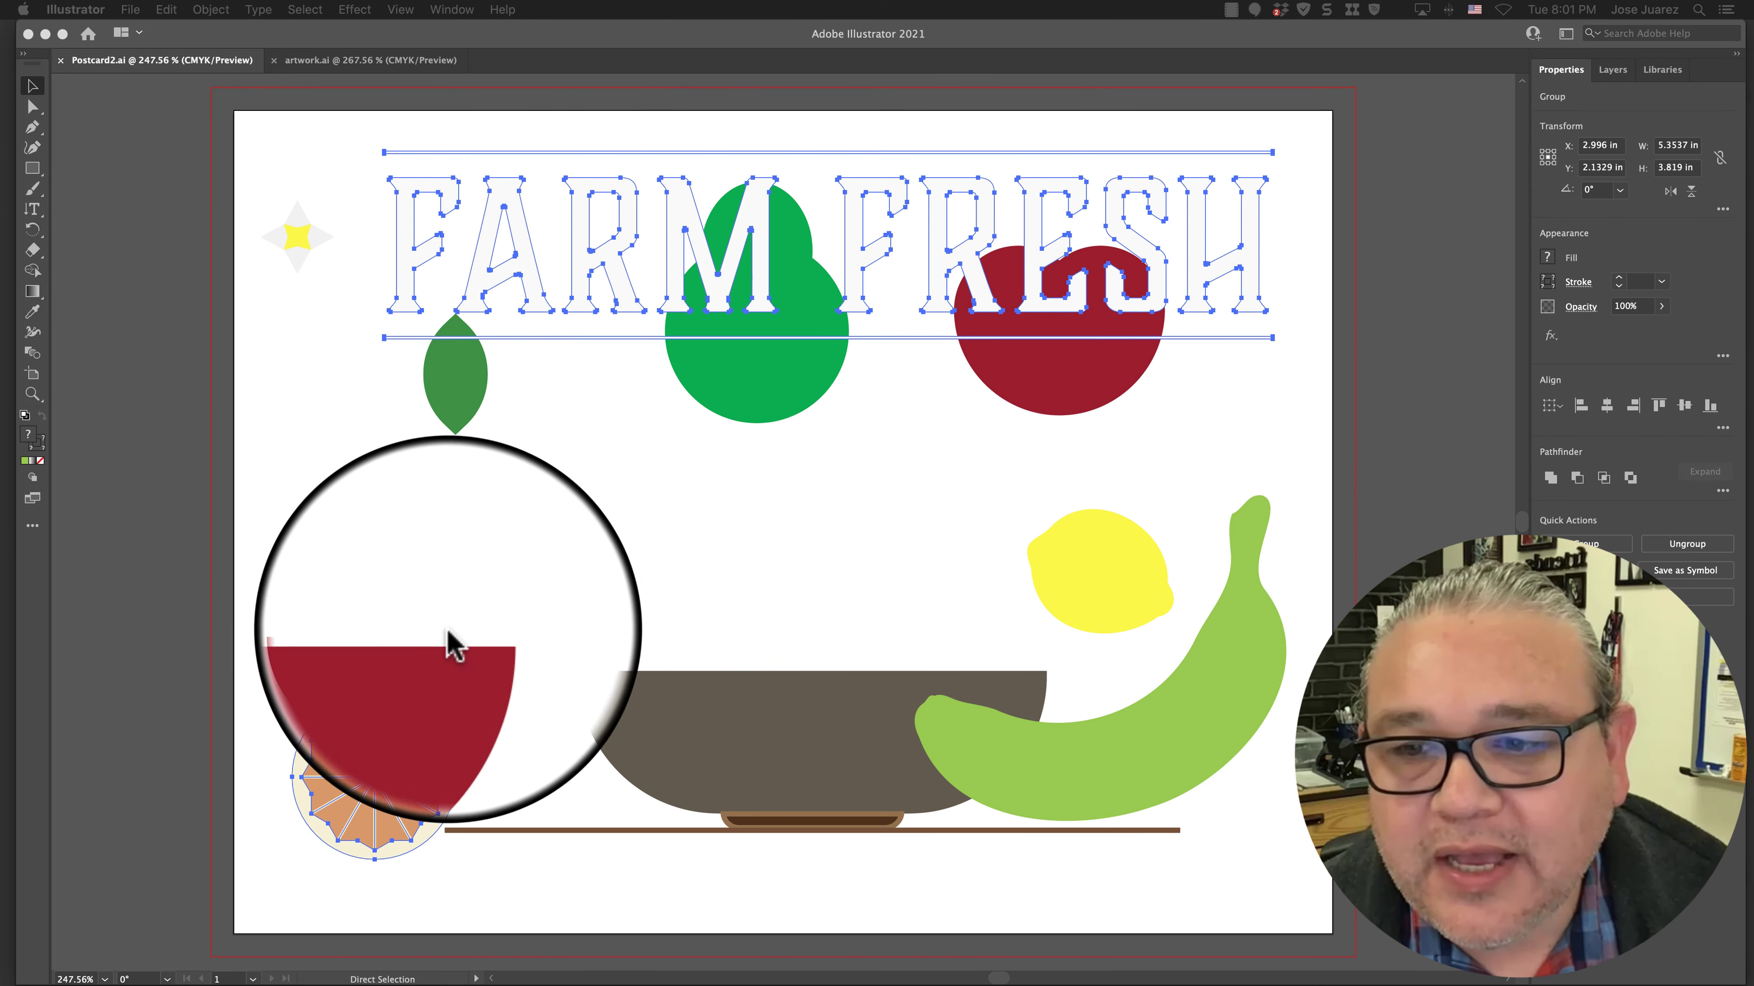
Move the red half-circle up, clear of the orange slice, to about X 0.82 in, Y 2.73 in
click(425, 666)
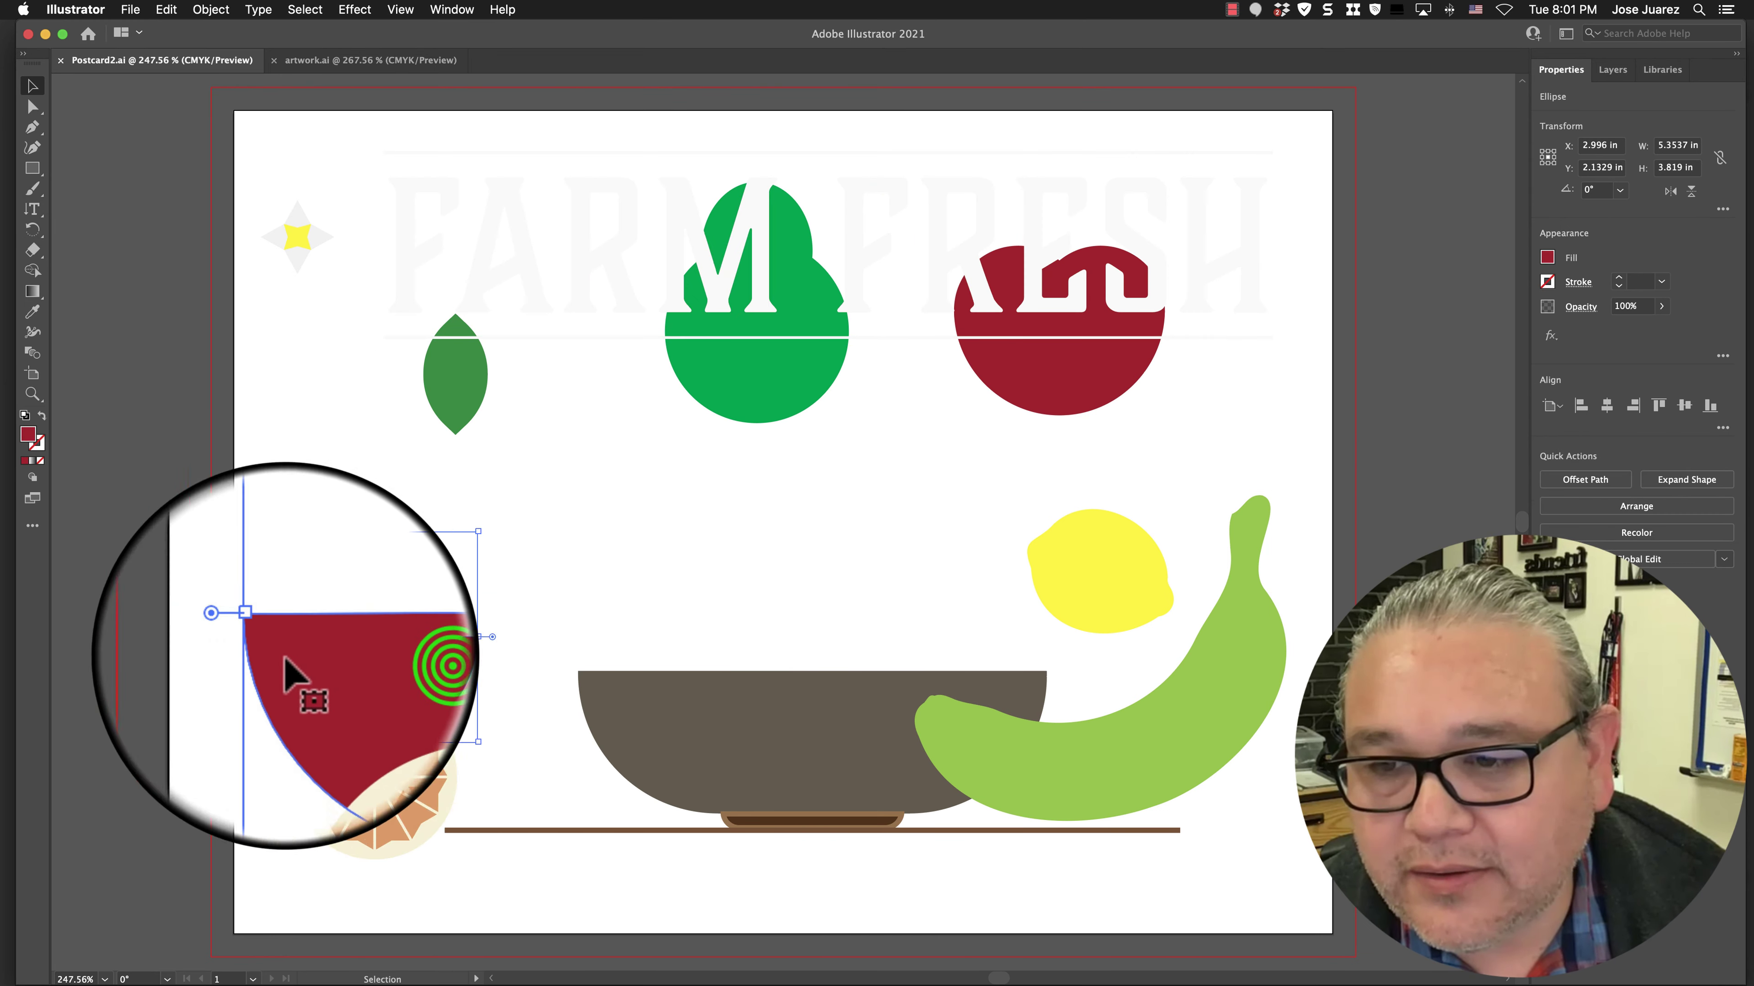
click(157, 646)
mouse_move(365, 620)
mouse_down()
mouse_move(381, 579)
mouse_move(355, 656)
mouse_move(384, 598)
mouse_up()
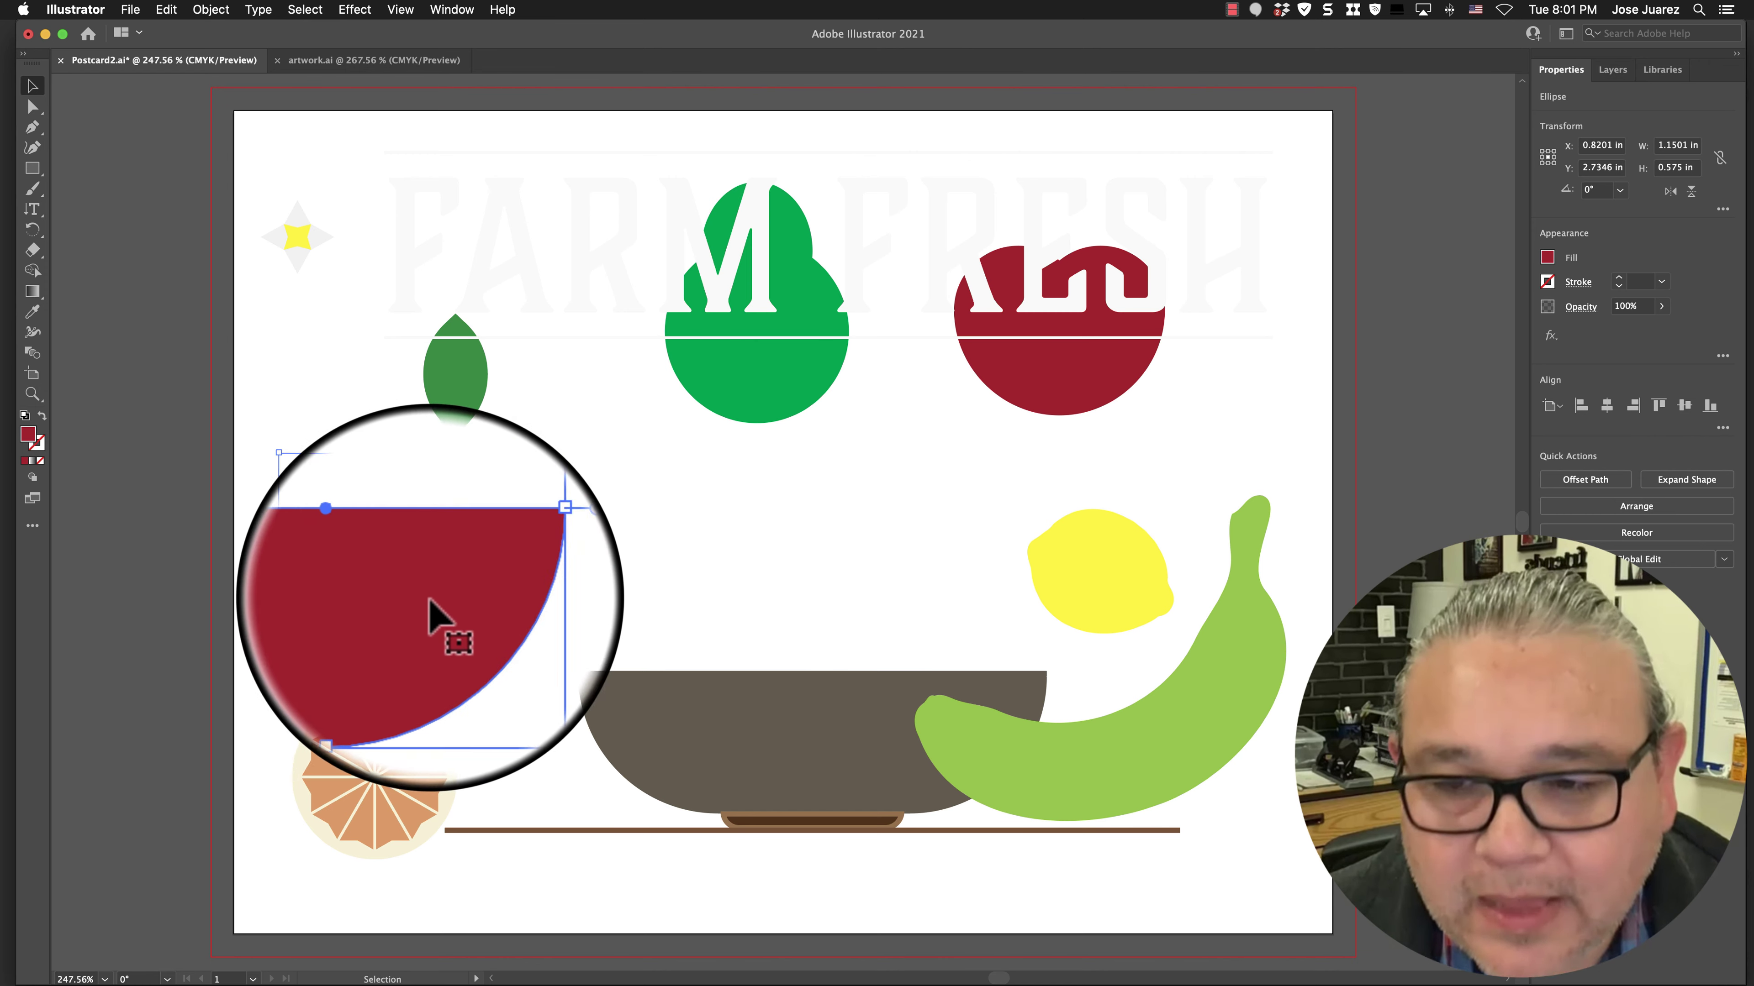
Recolor the red half-circle's fill to CMYK 0, 50, 100, 0
click(391, 608)
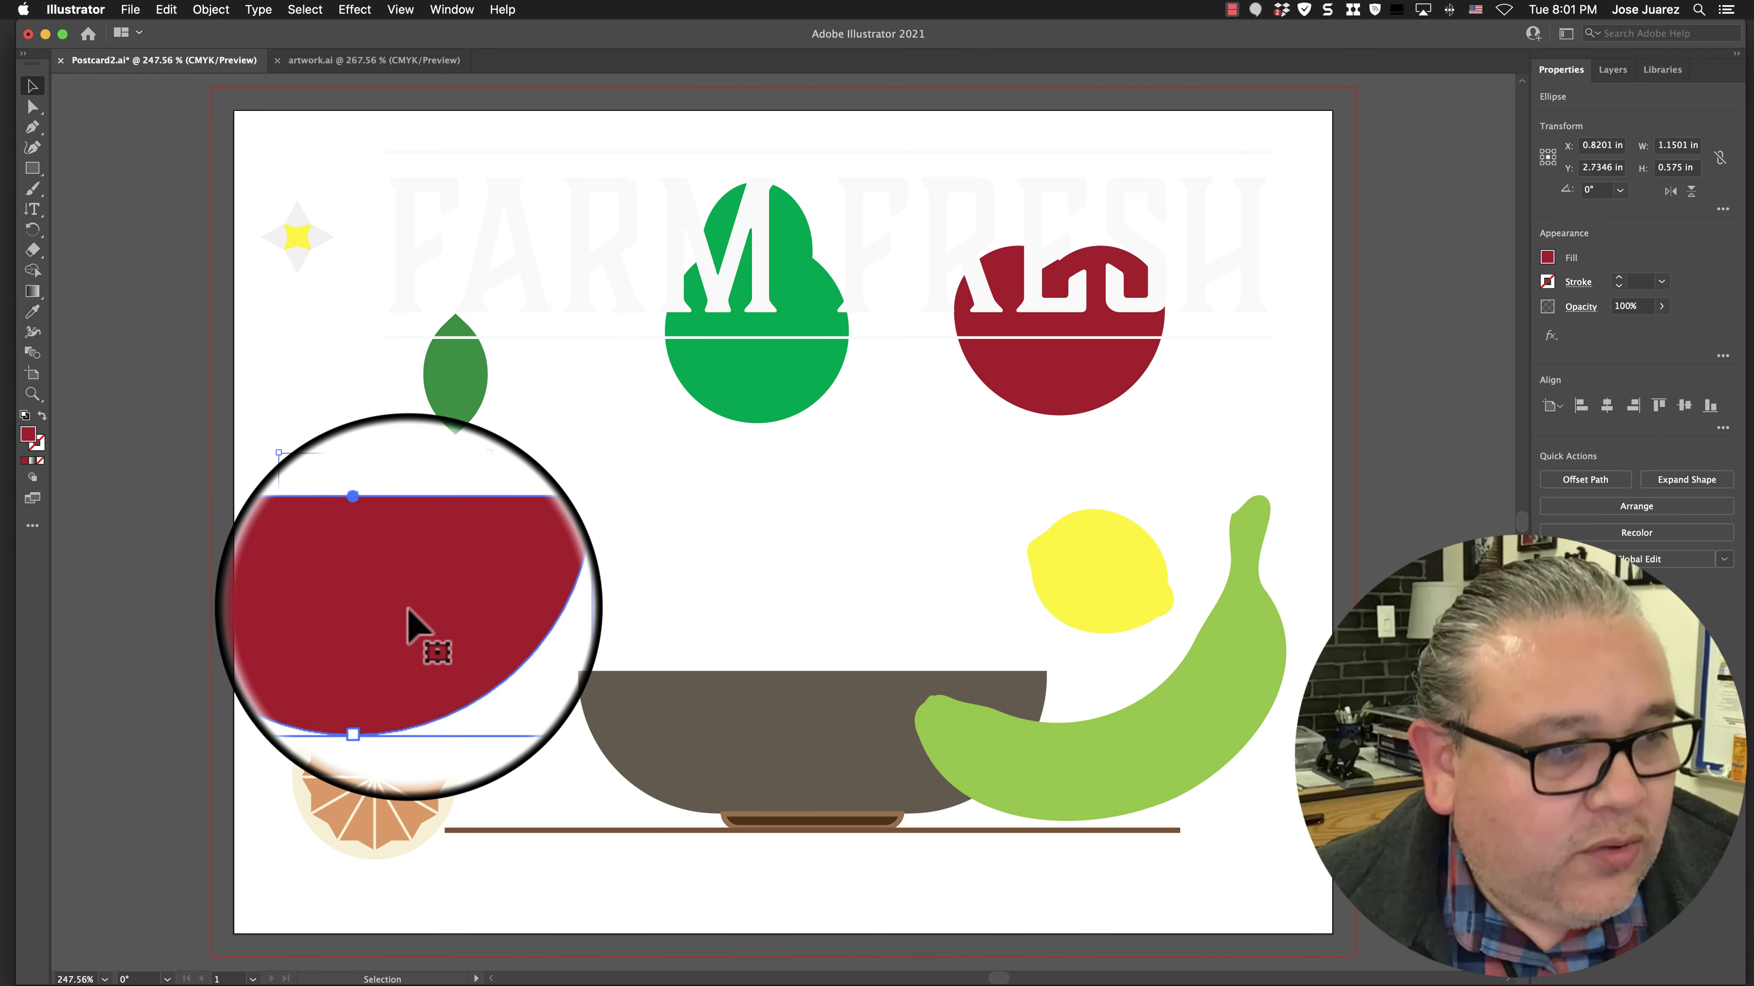
click(403, 608)
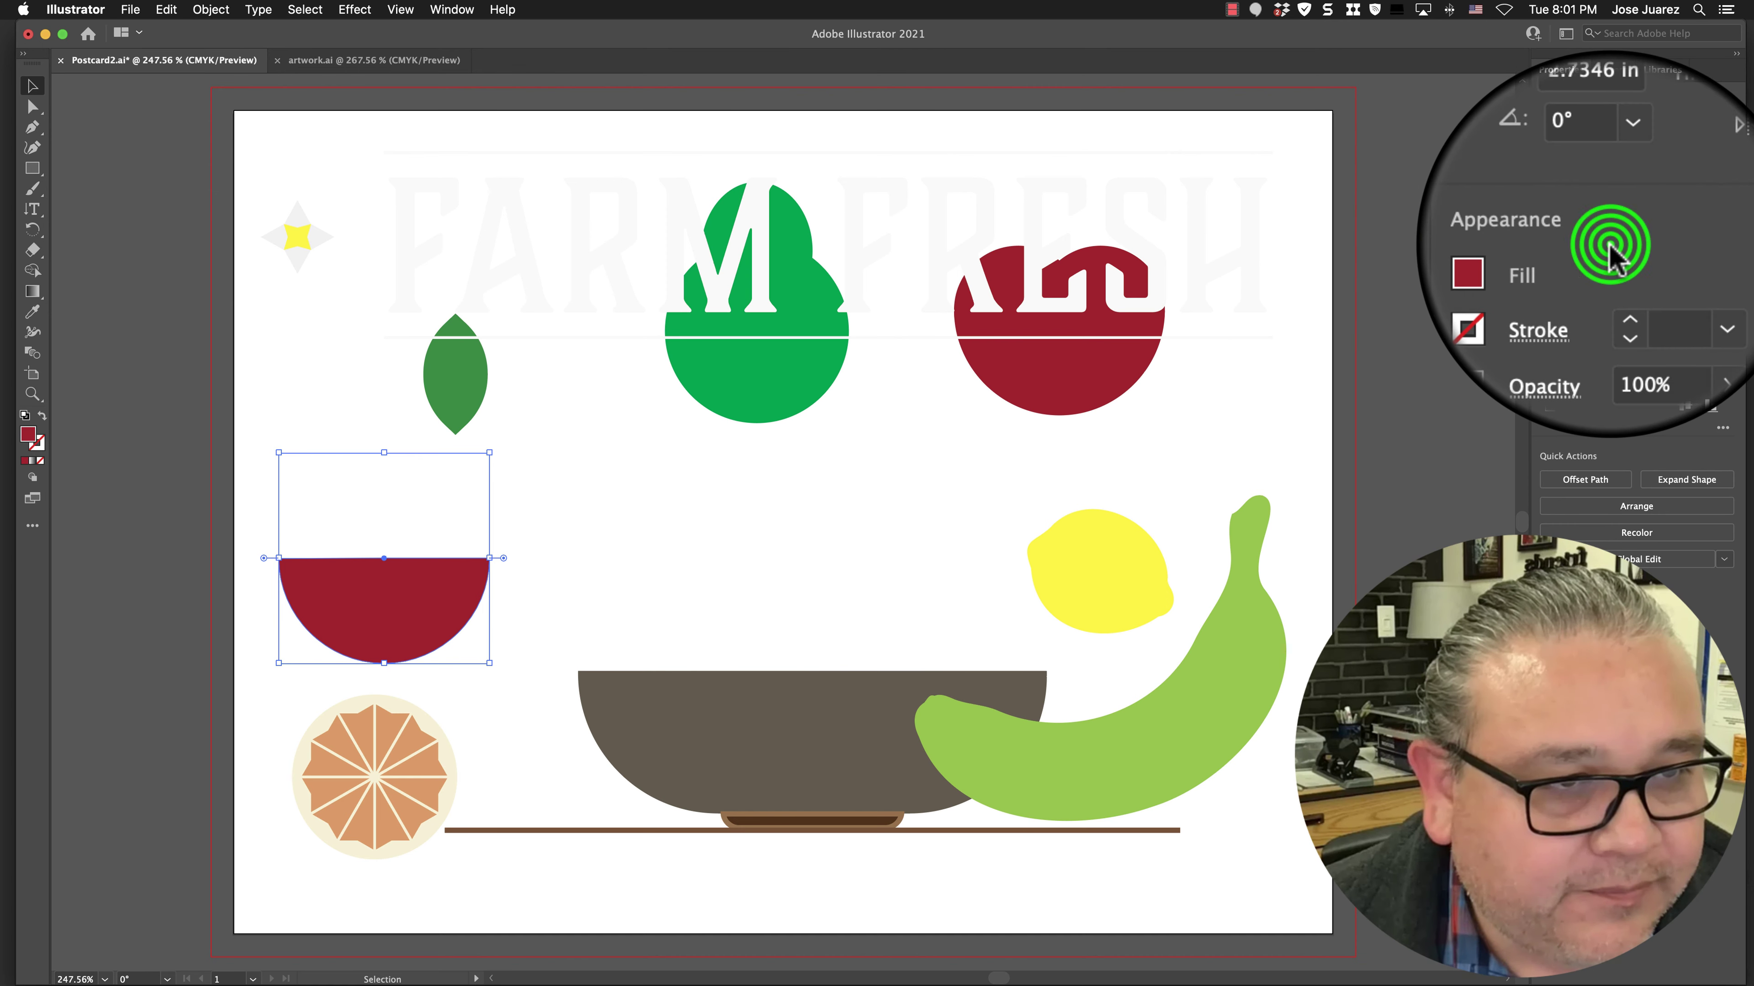
click(1547, 255)
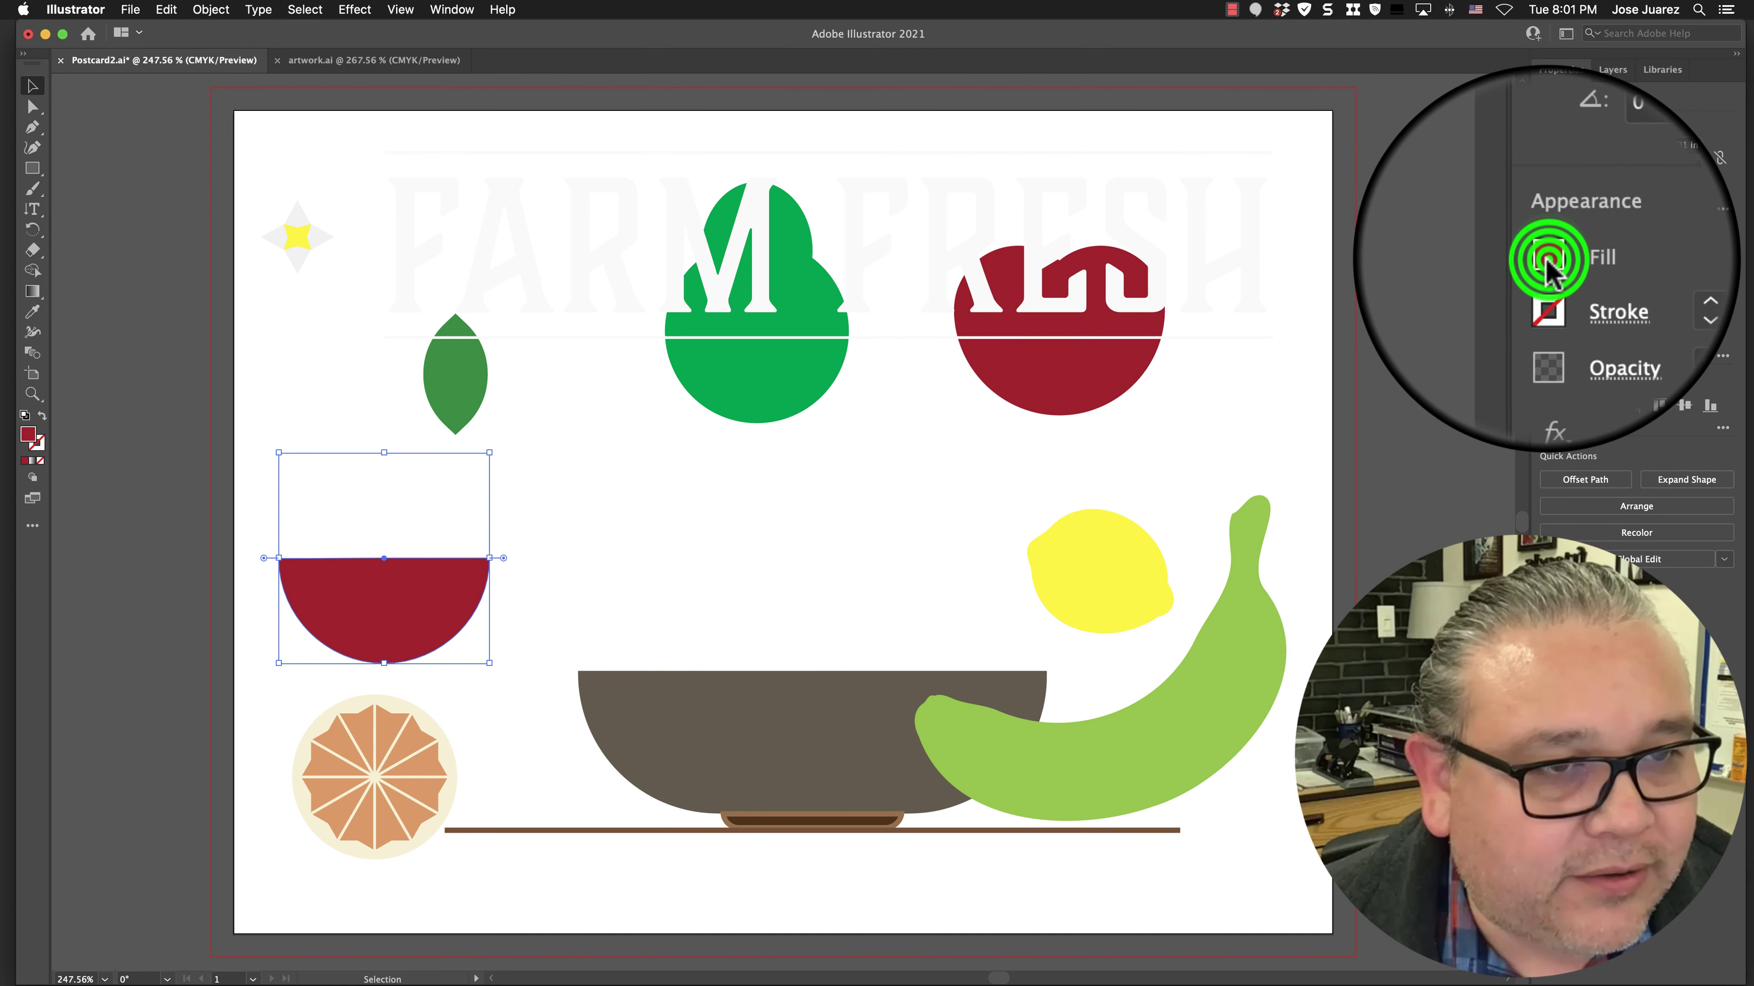
click(1471, 290)
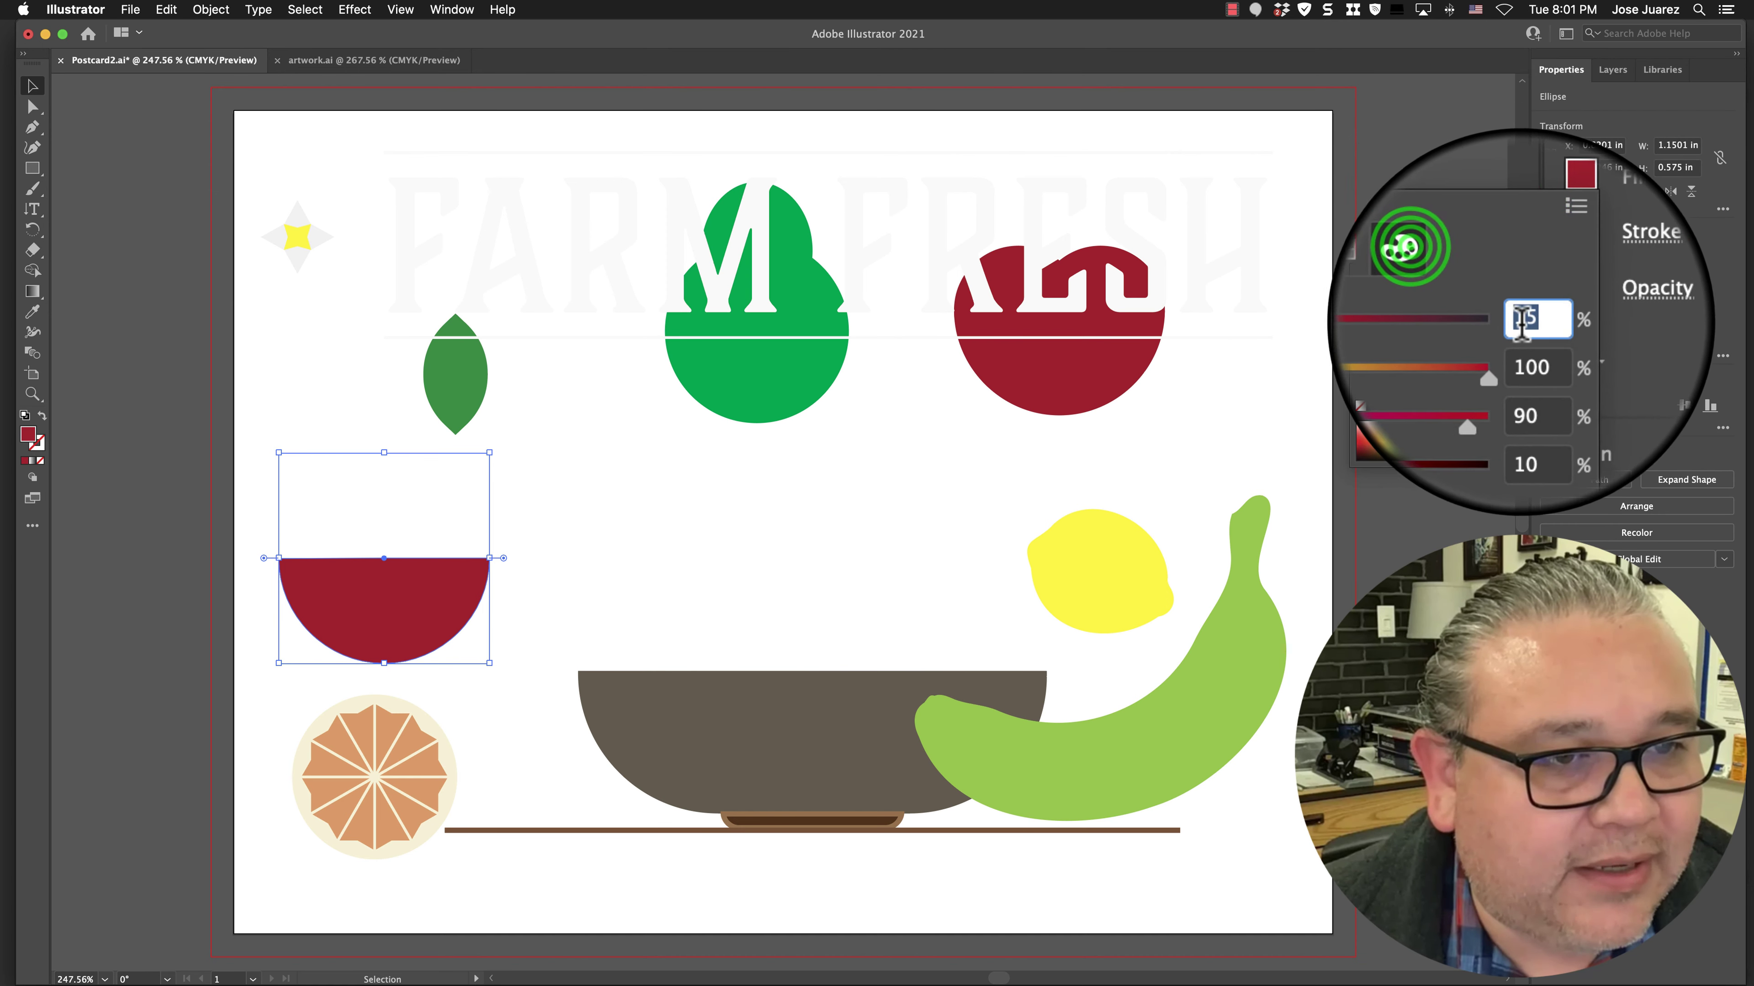
click(1527, 319)
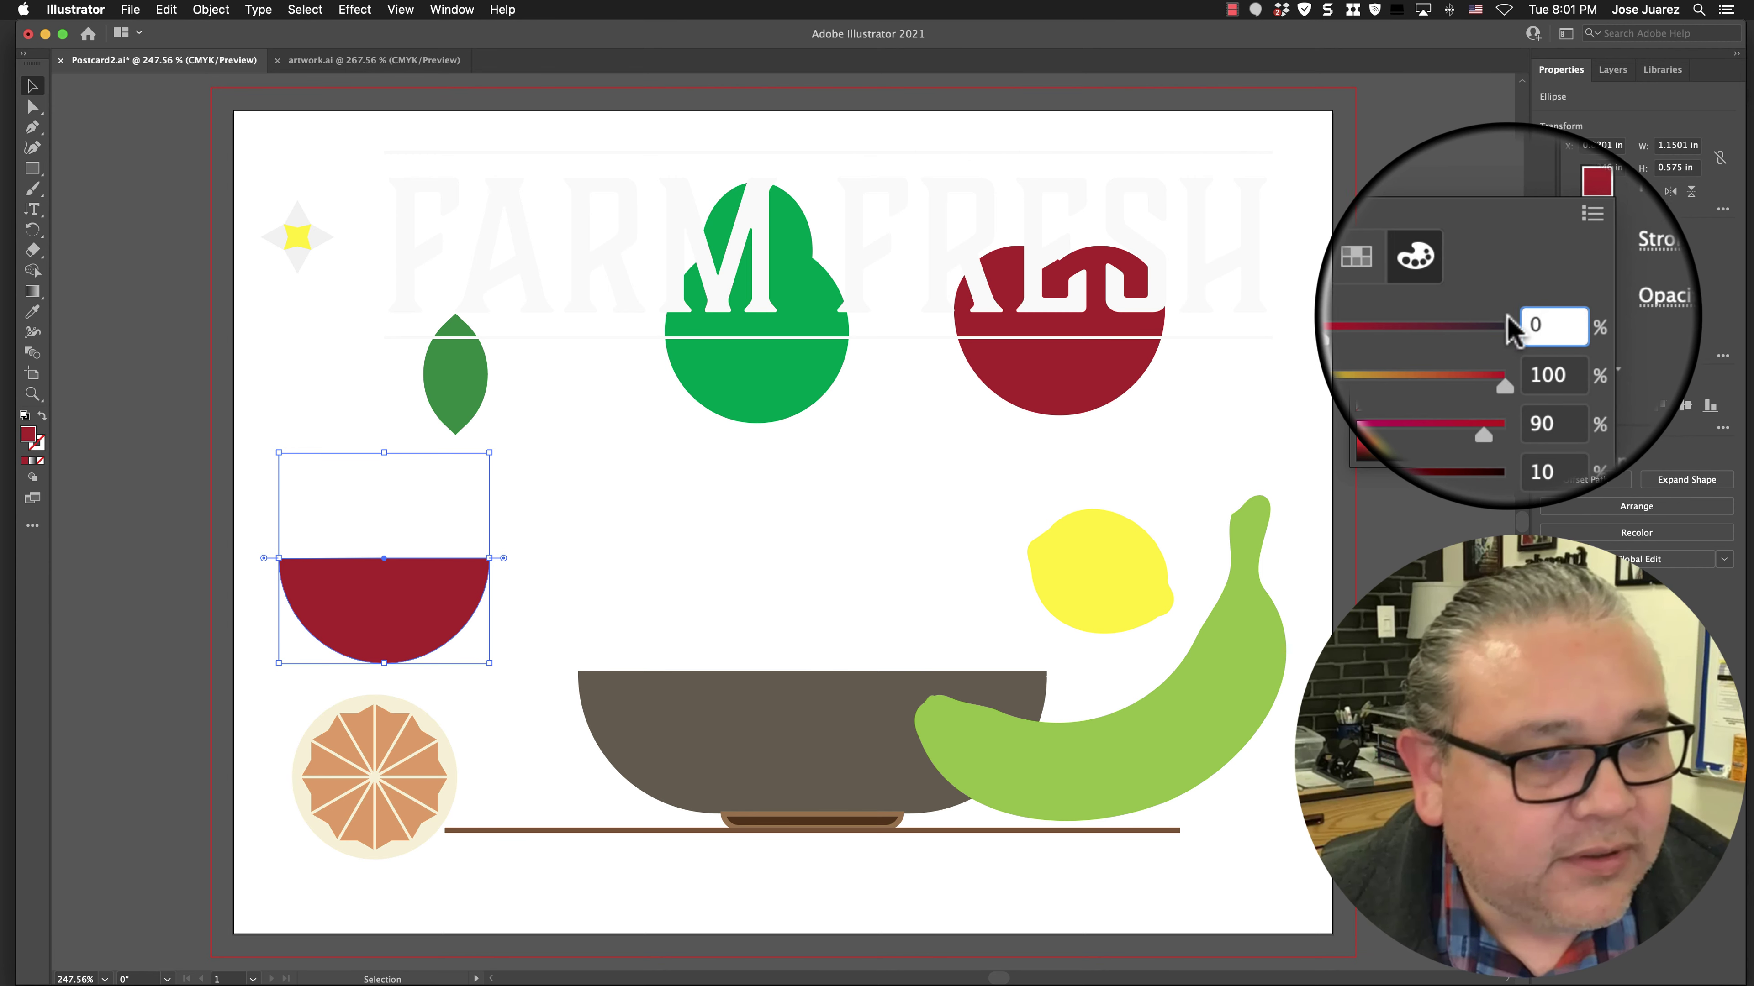
click(1532, 343)
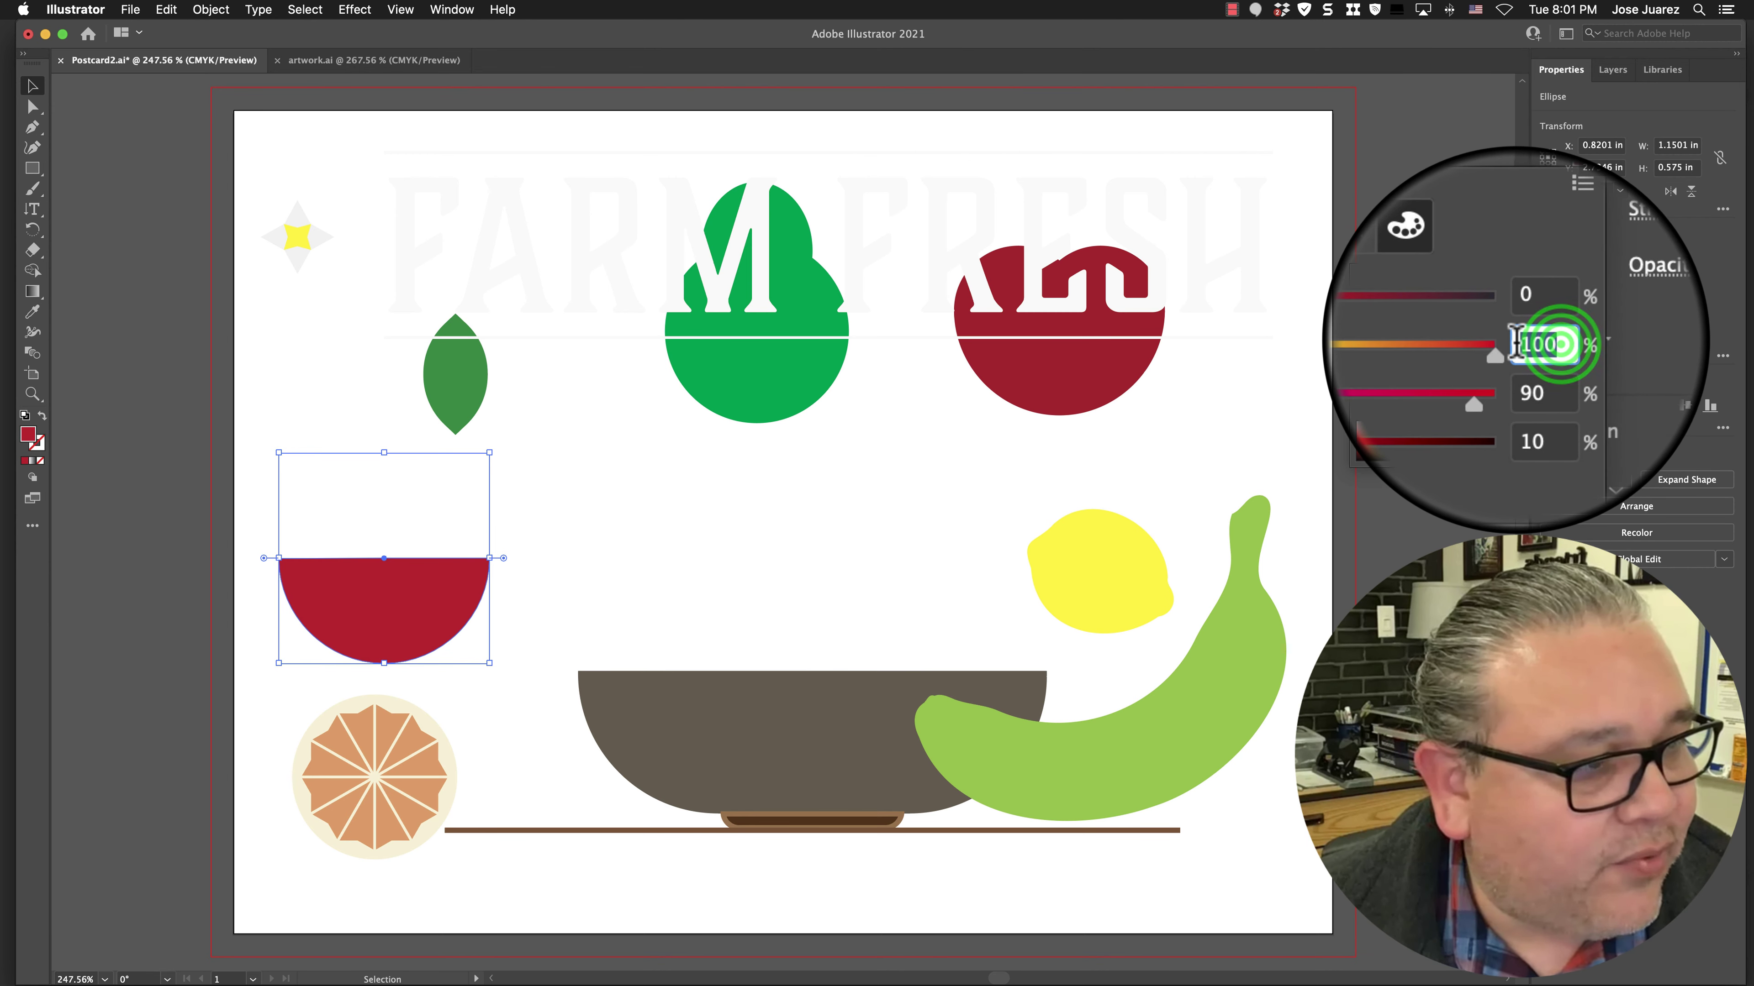
text(5)
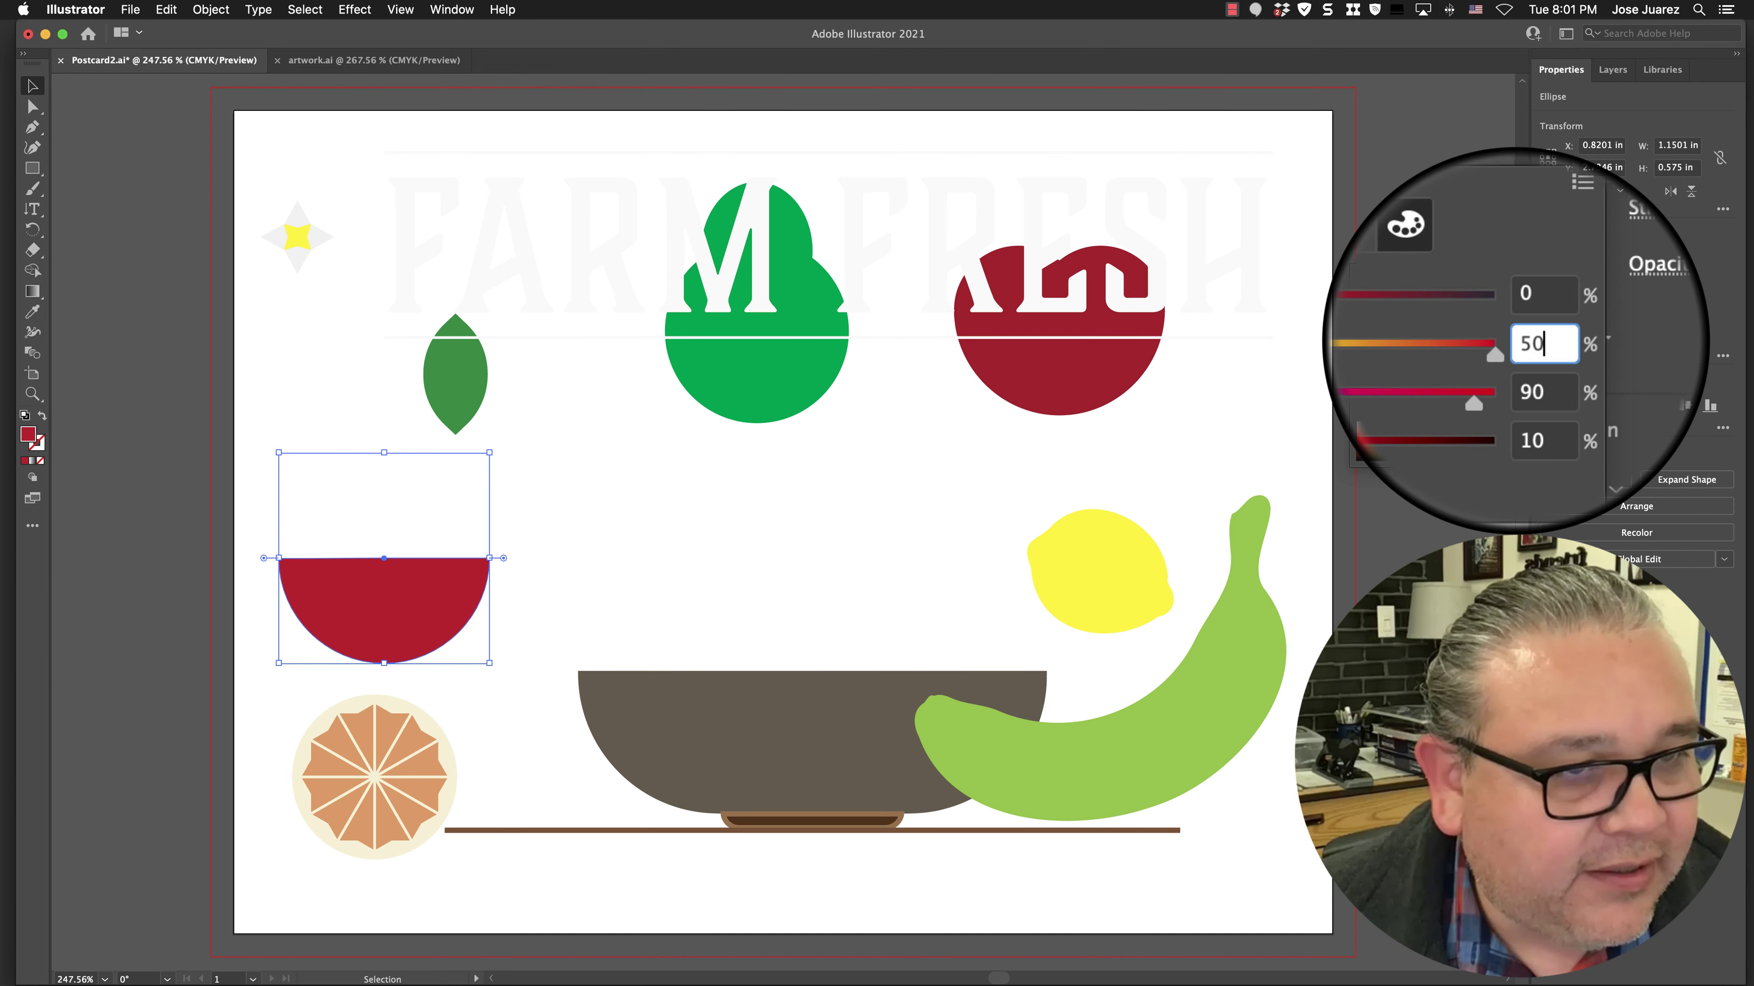
text(0)
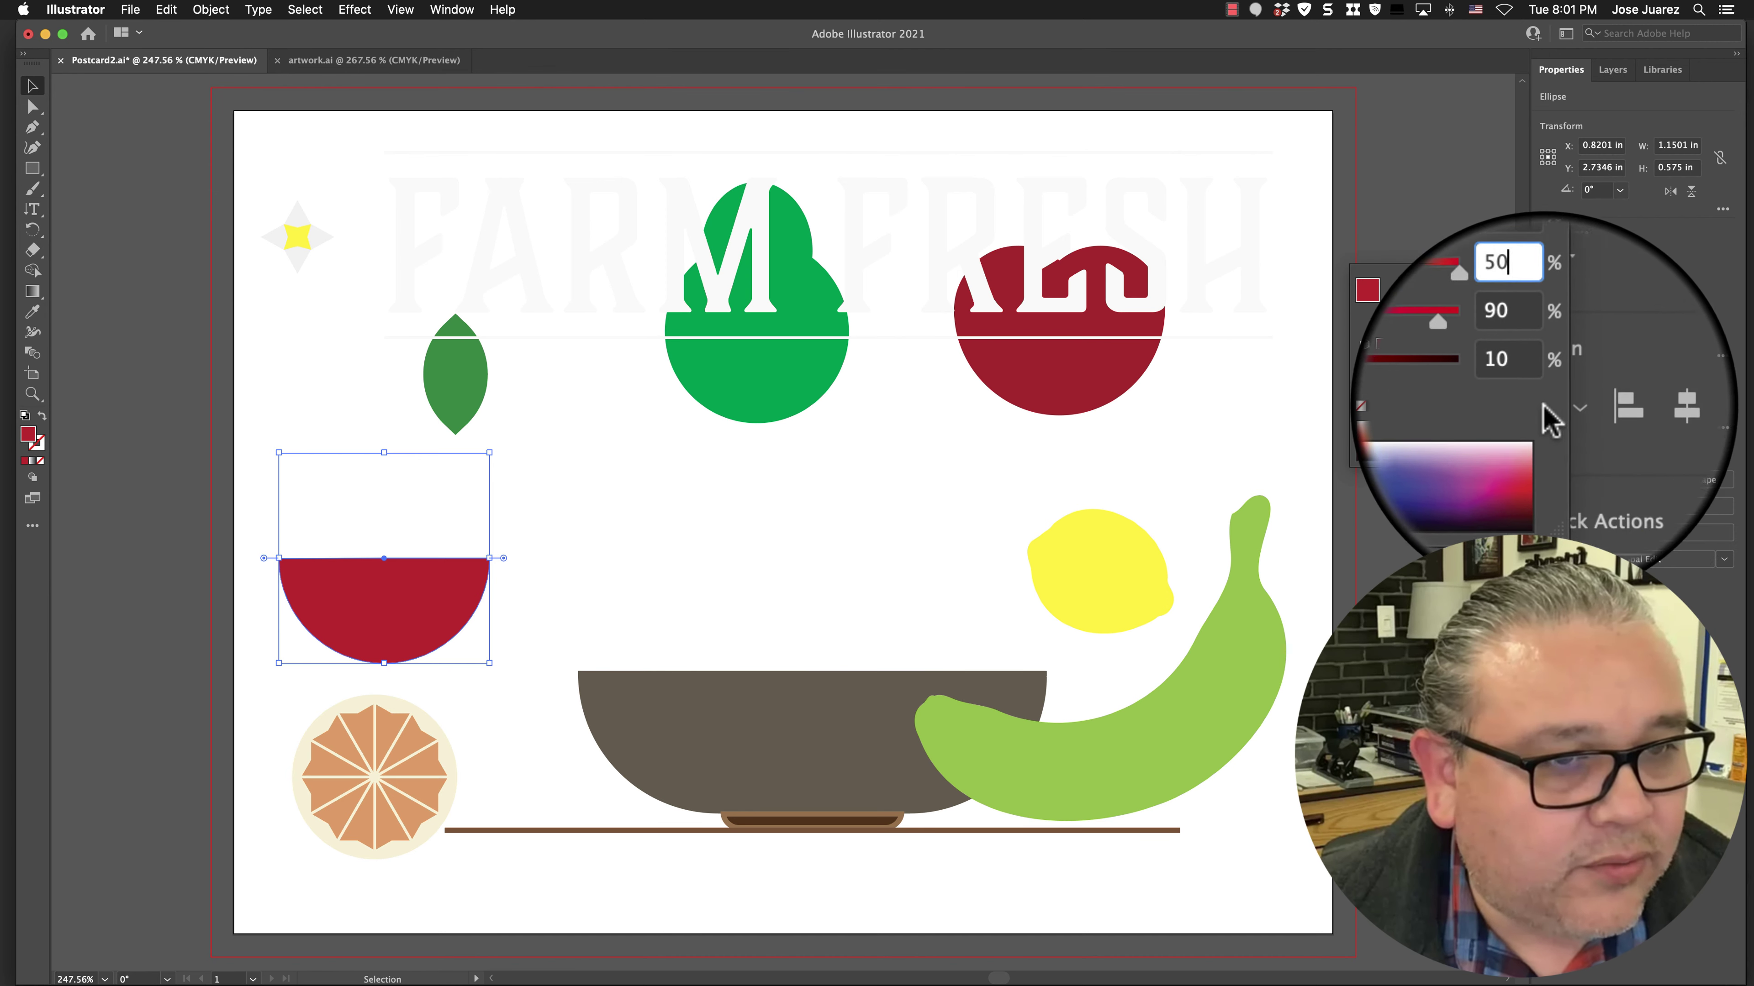
click(1523, 364)
text(100)
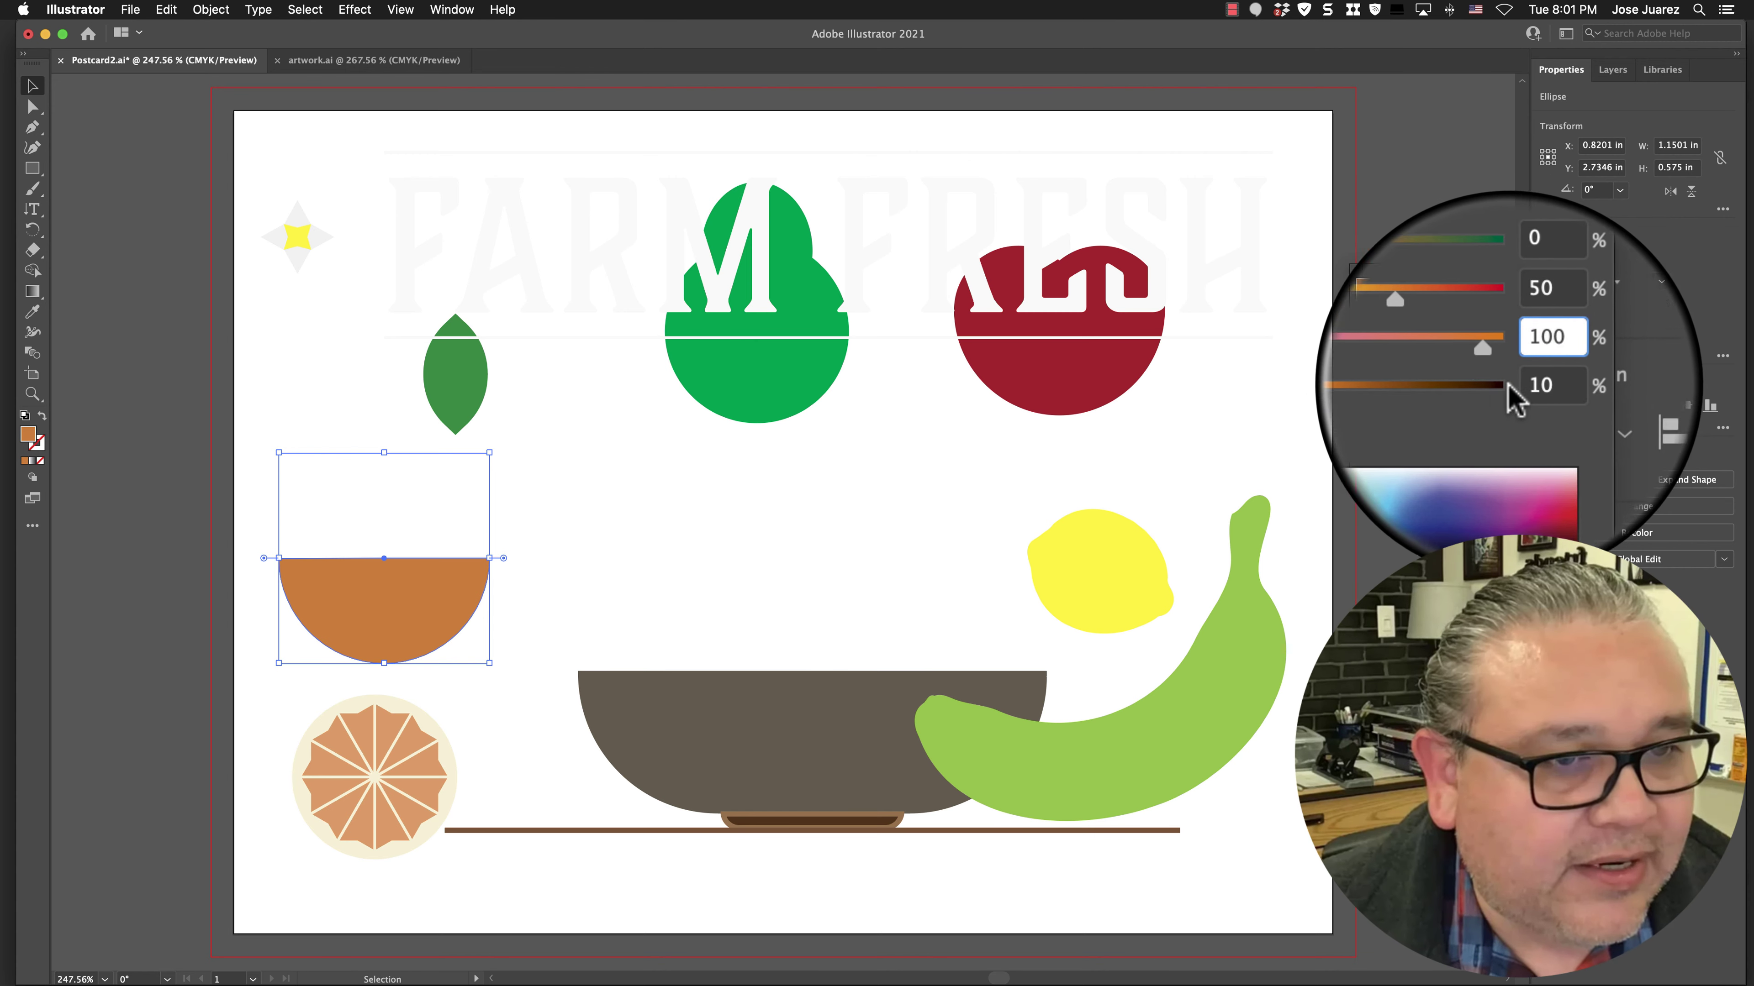
click(1485, 380)
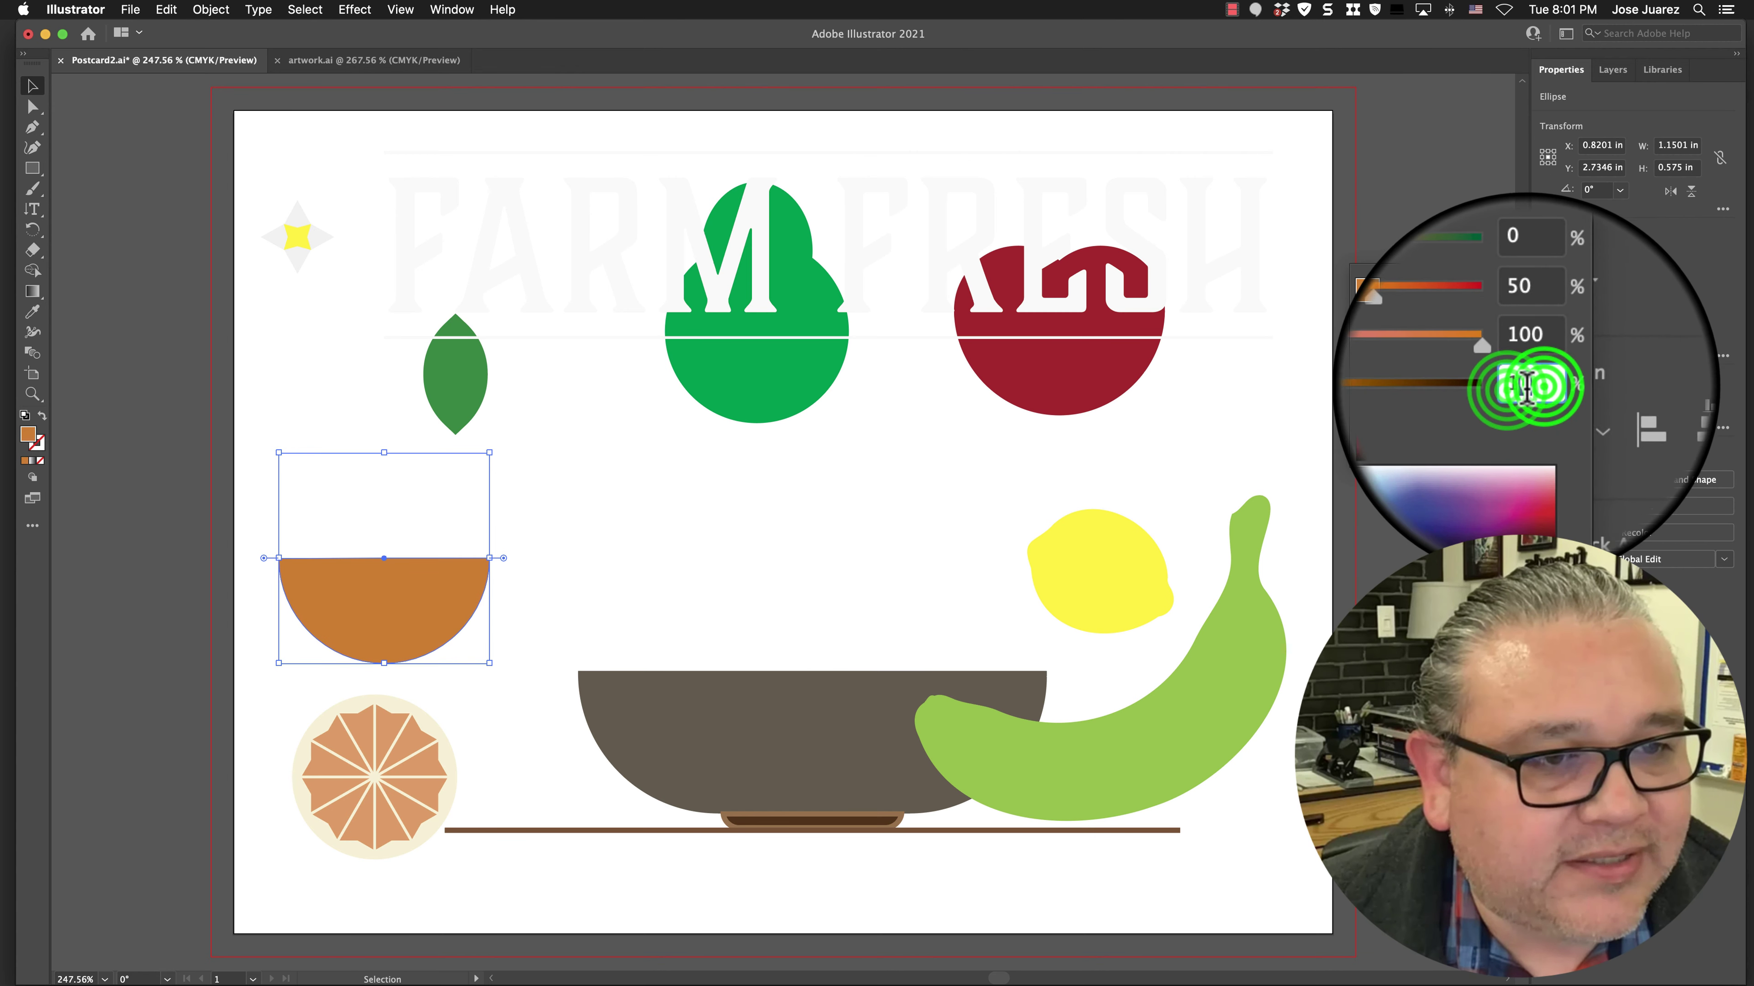
double_click(1494, 378)
text(0)
key(Return)
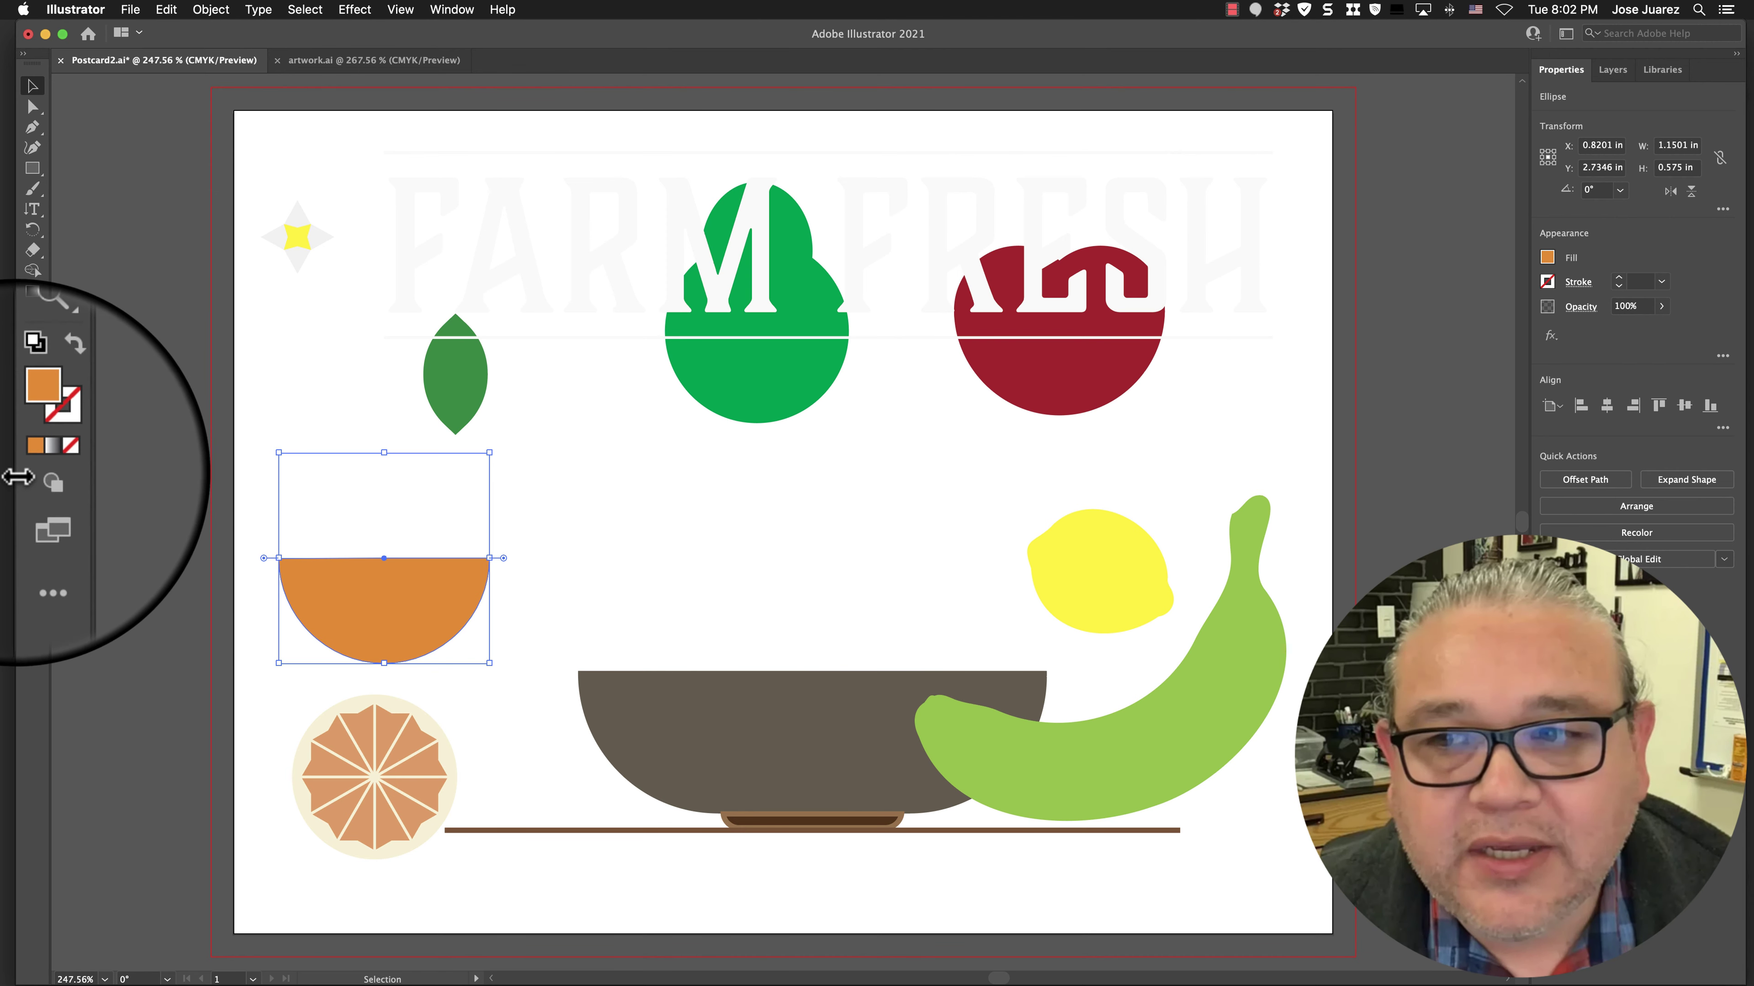
Turn on the Draw Inside mode for the orange half-circle
click(33, 487)
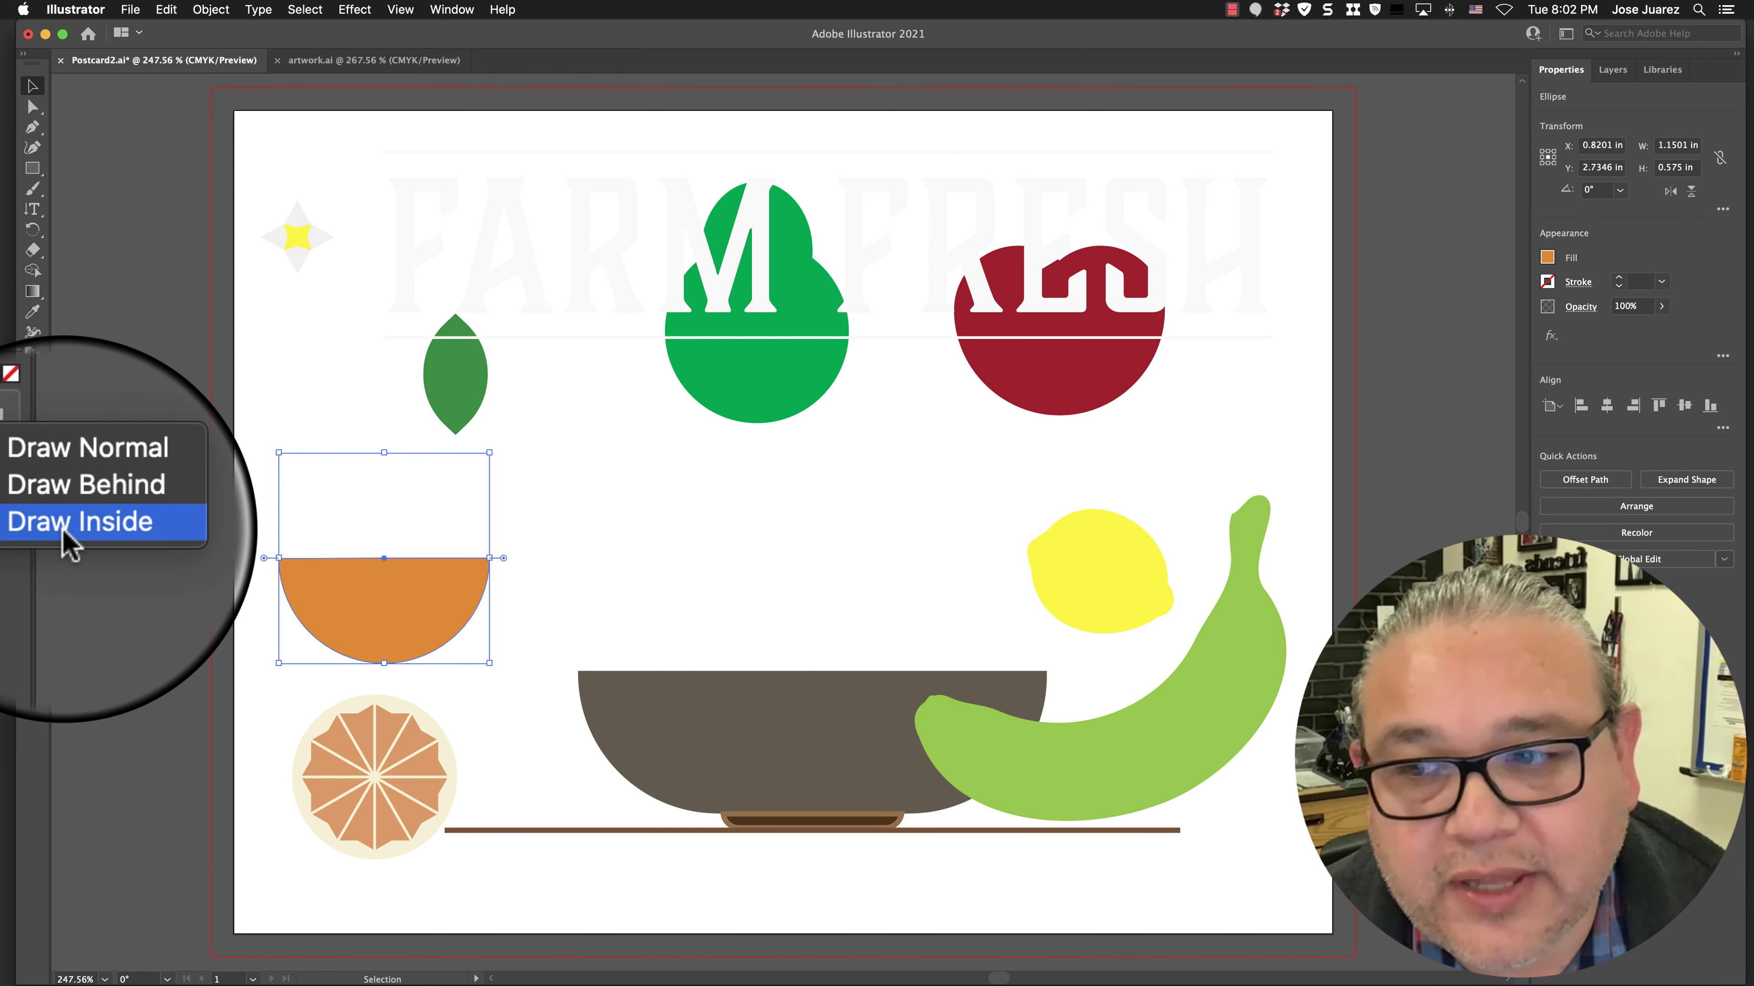
click(66, 542)
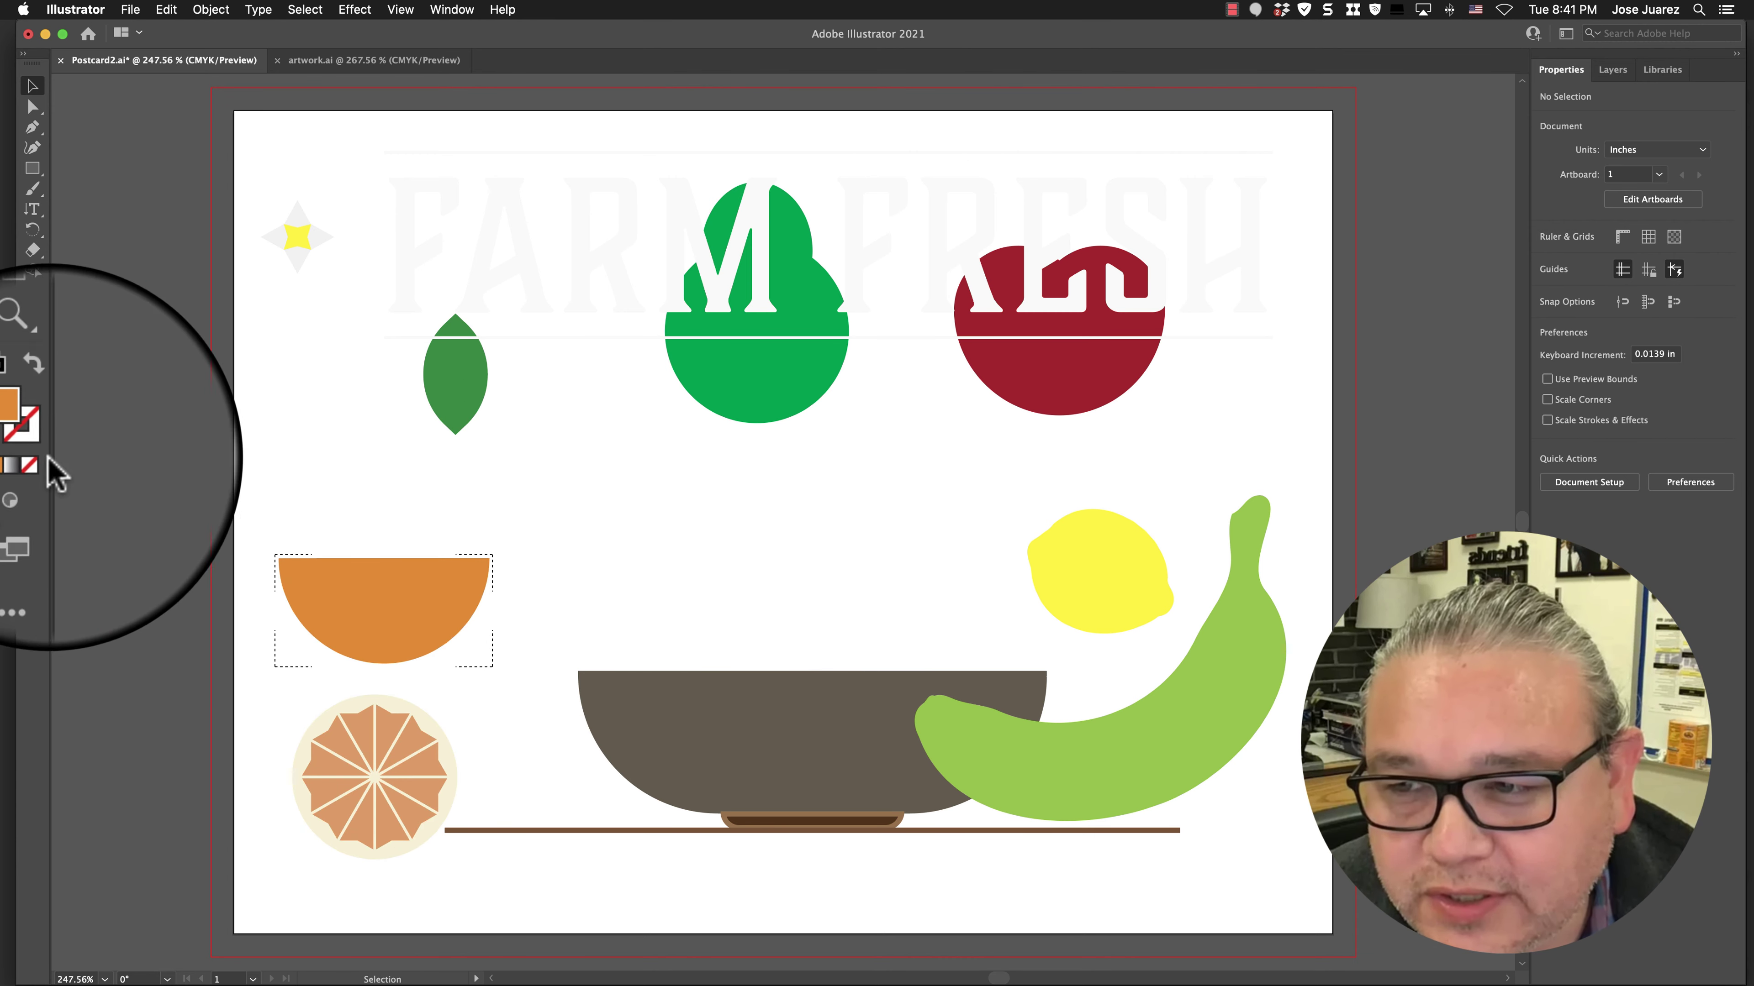
click(33, 480)
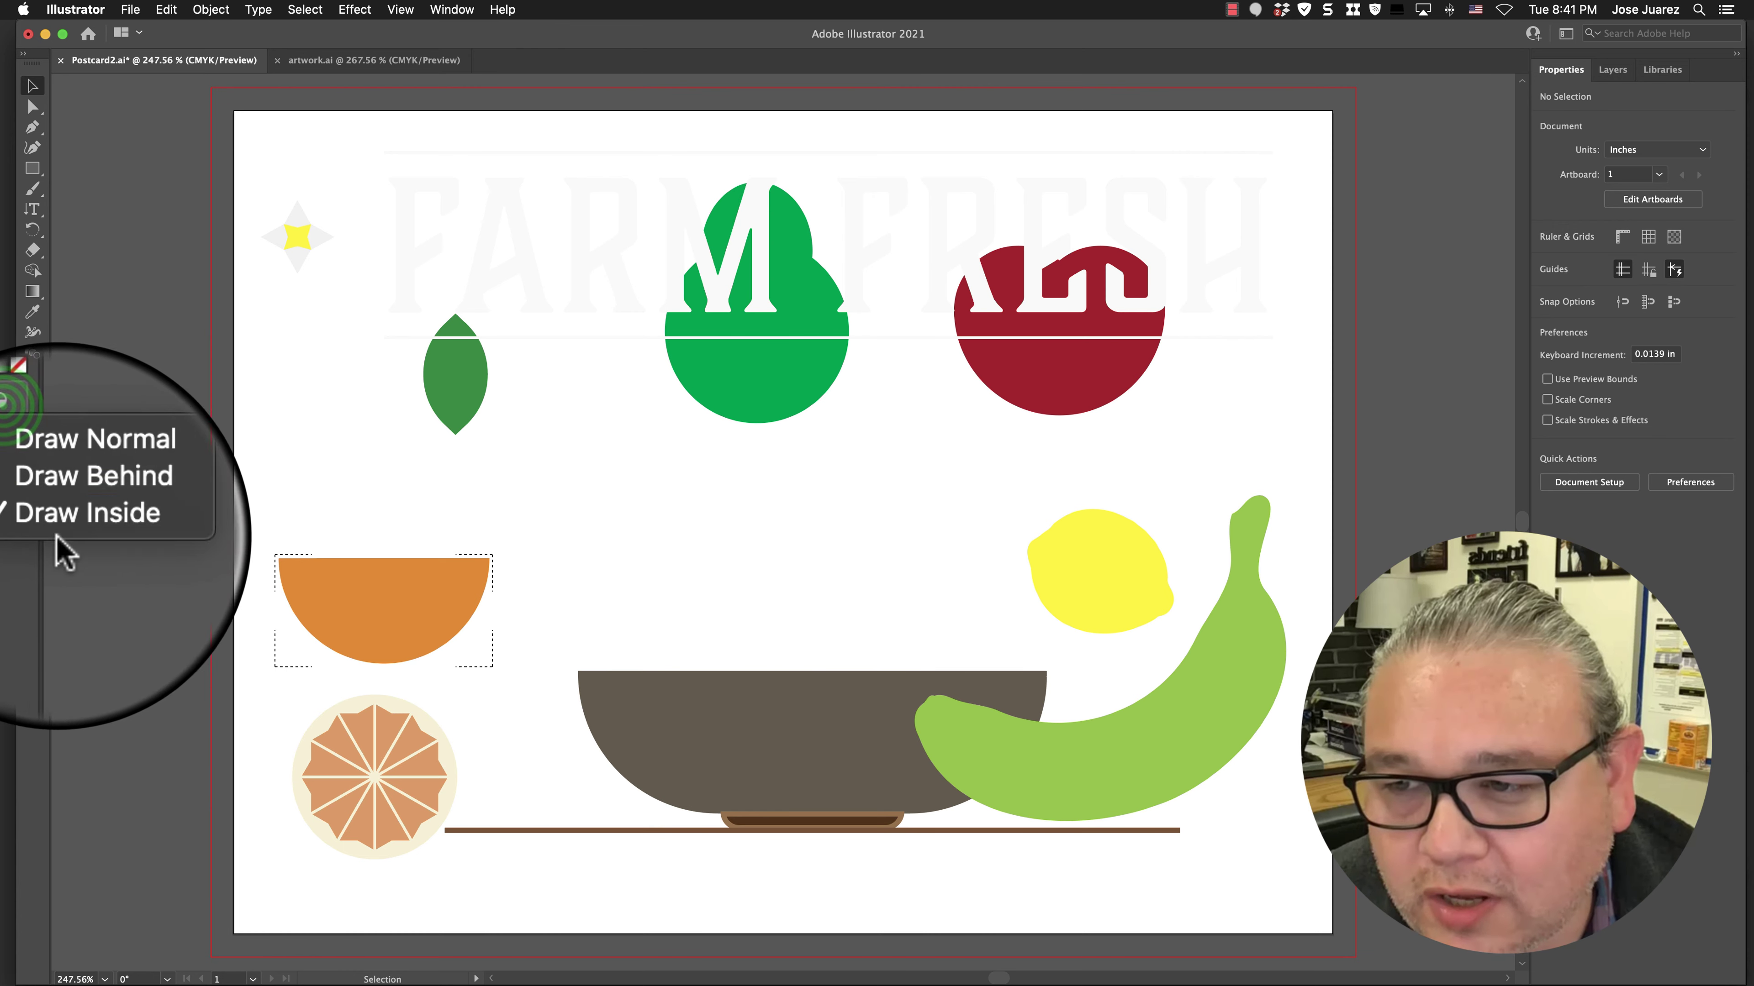
click(64, 532)
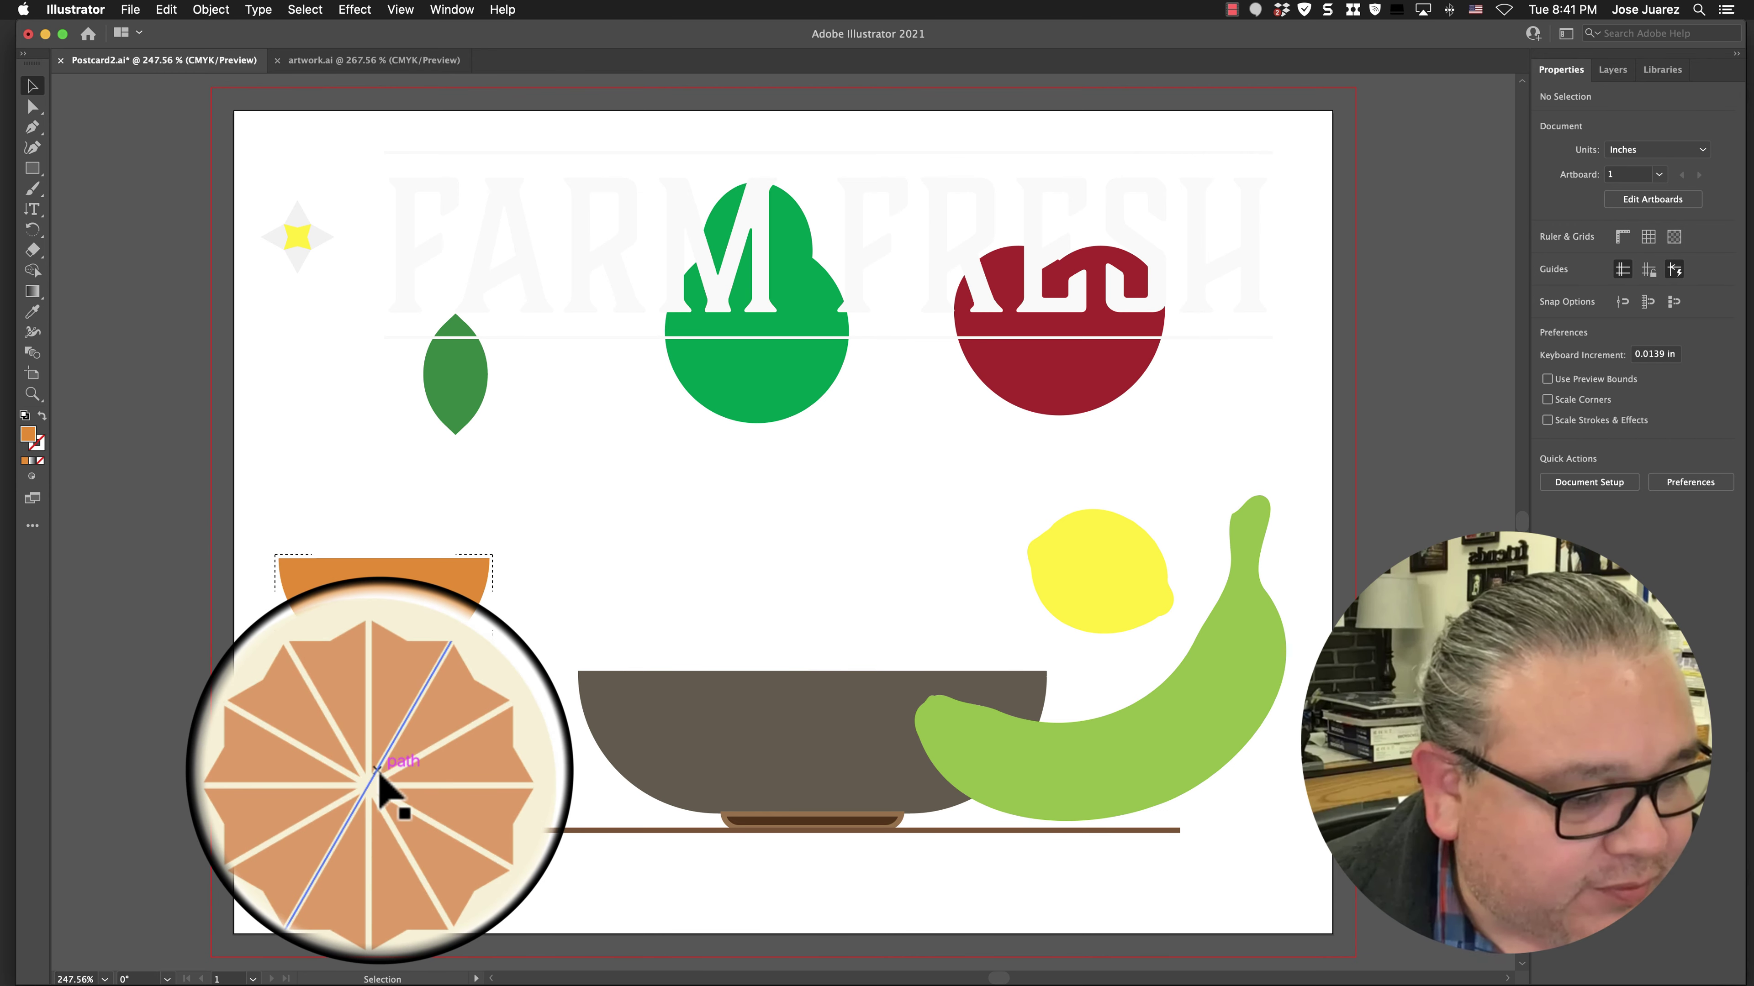
Cut the orange slice artwork and paste it inside the orange half-circle
click(378, 781)
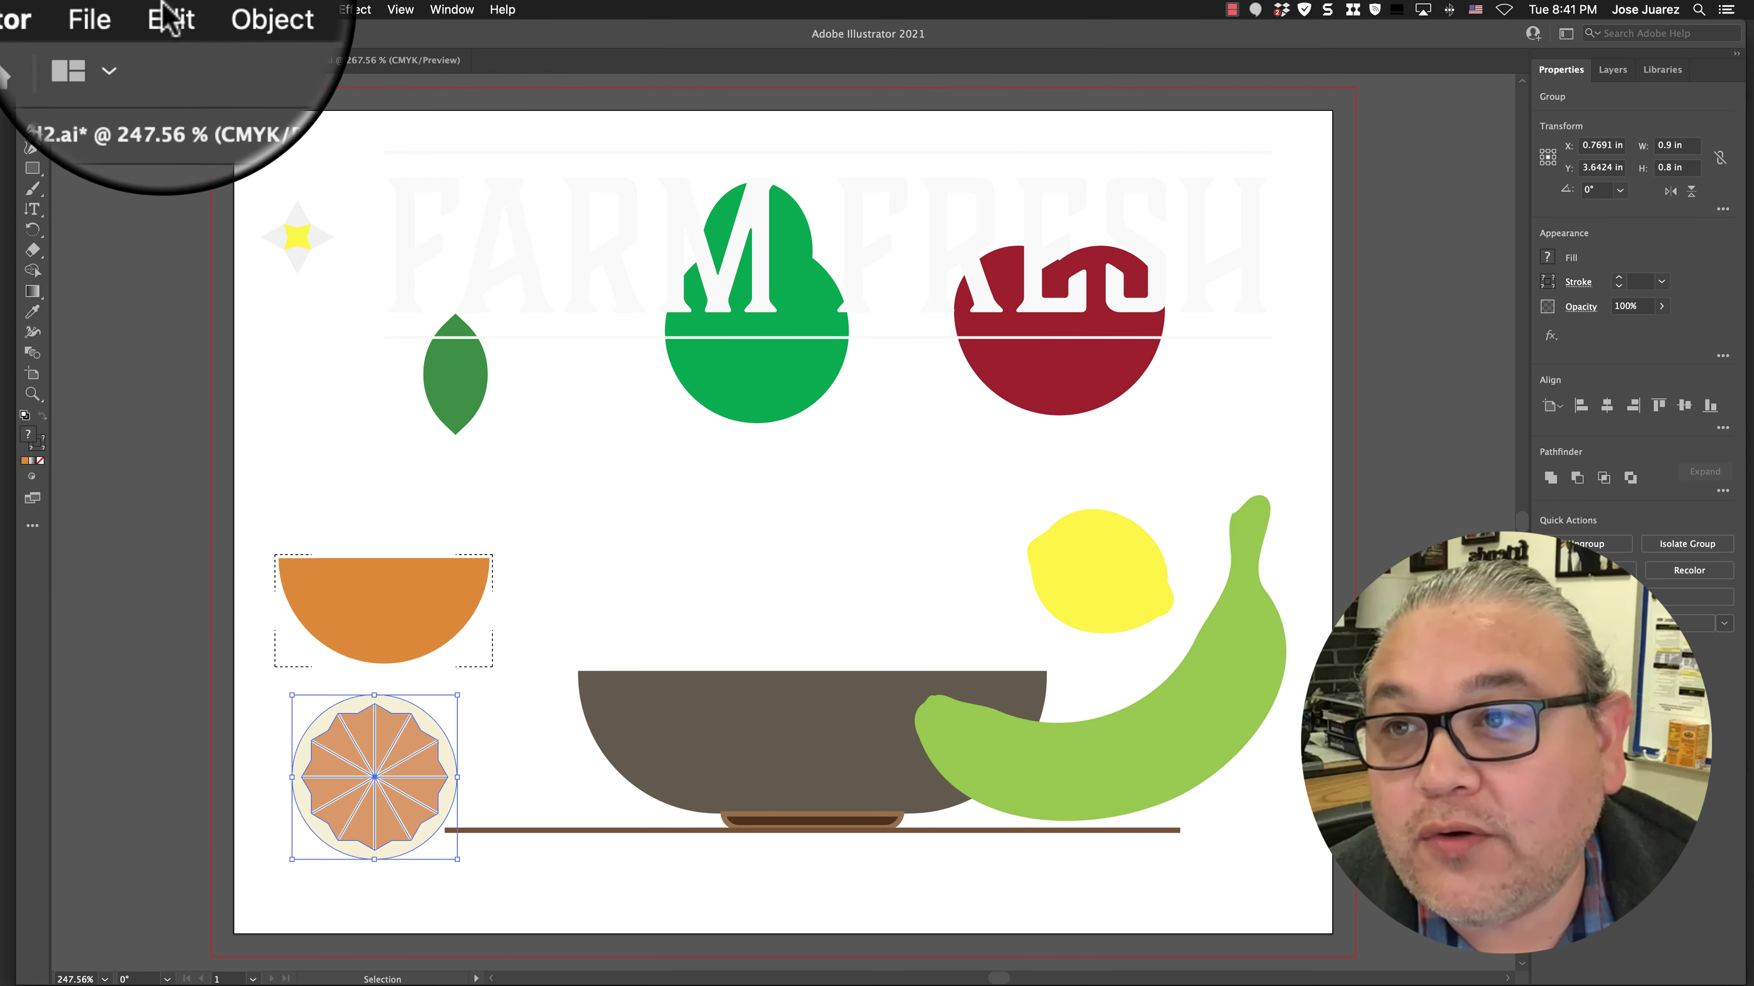
click(155, 15)
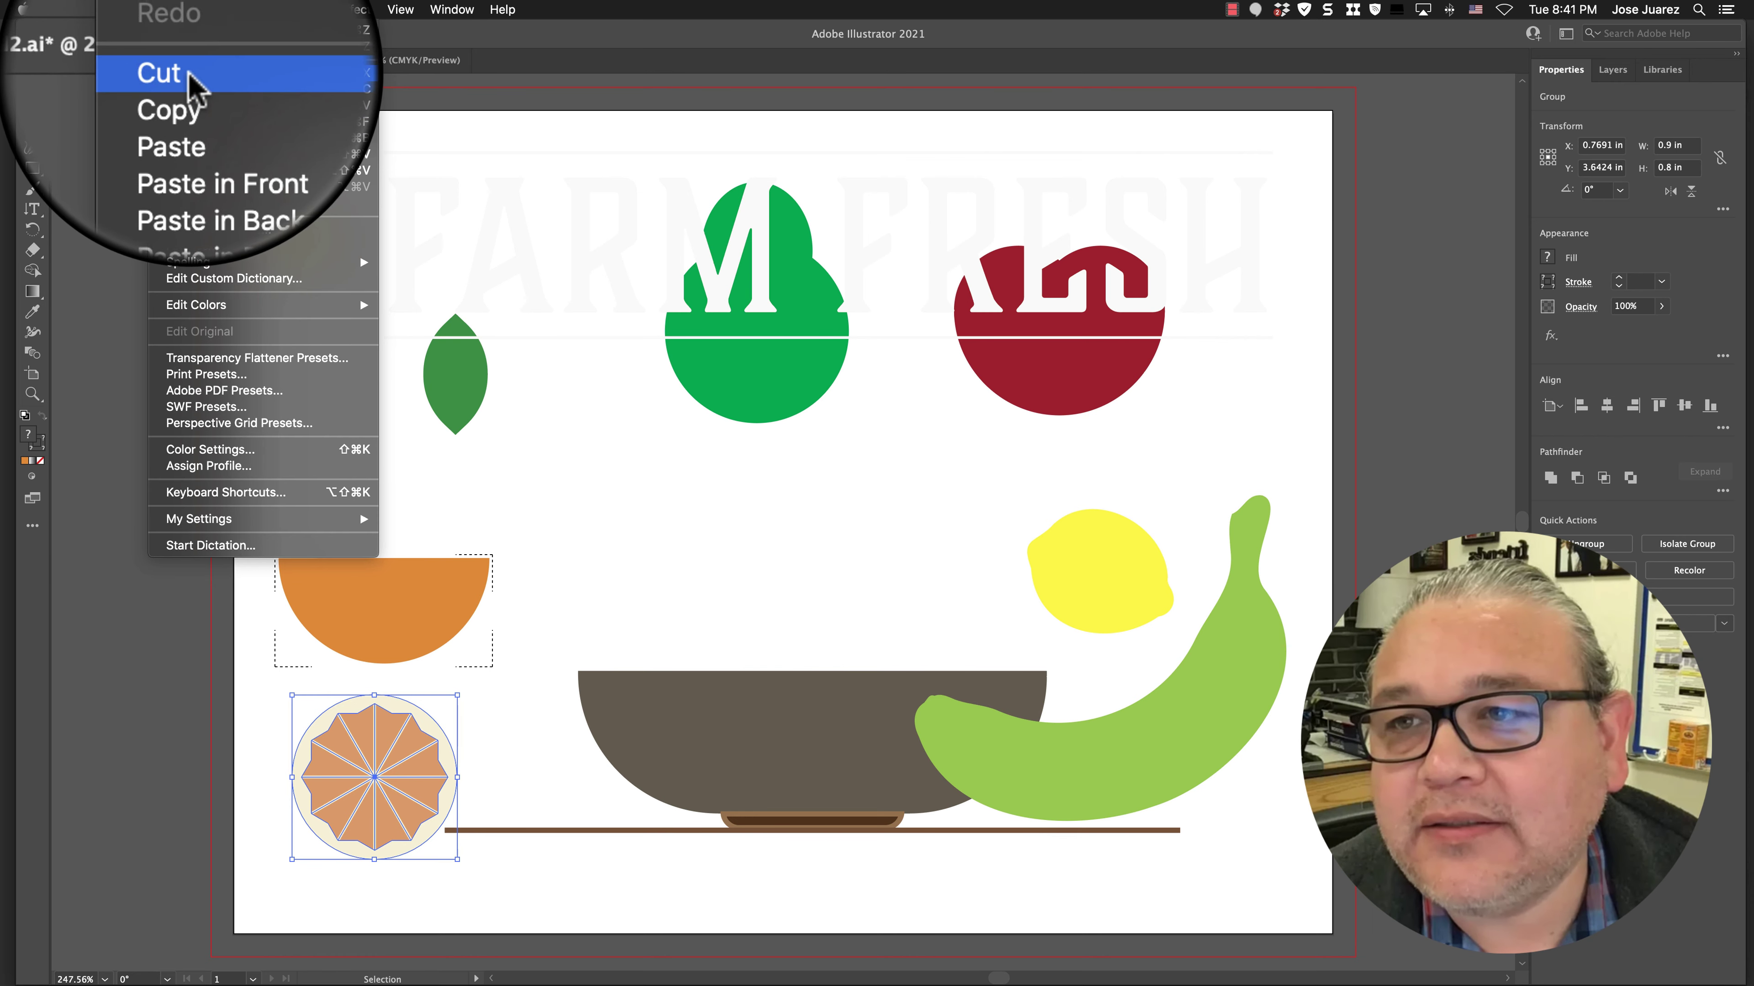
click(182, 73)
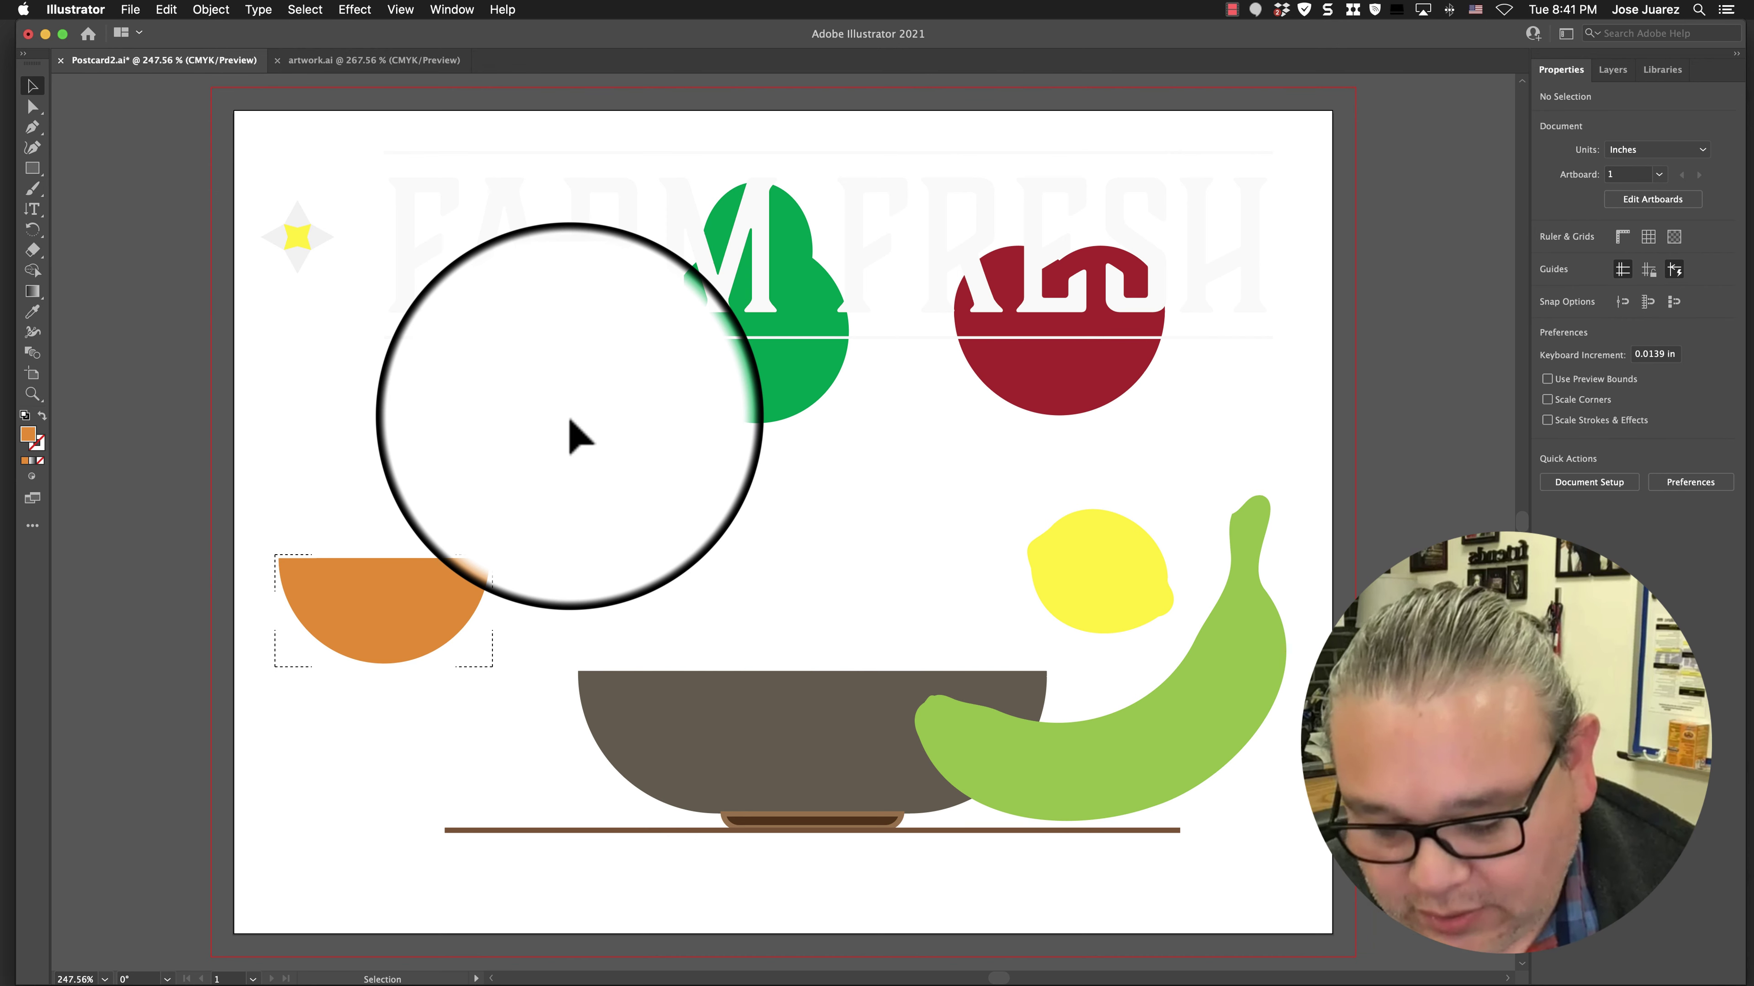
key(a)
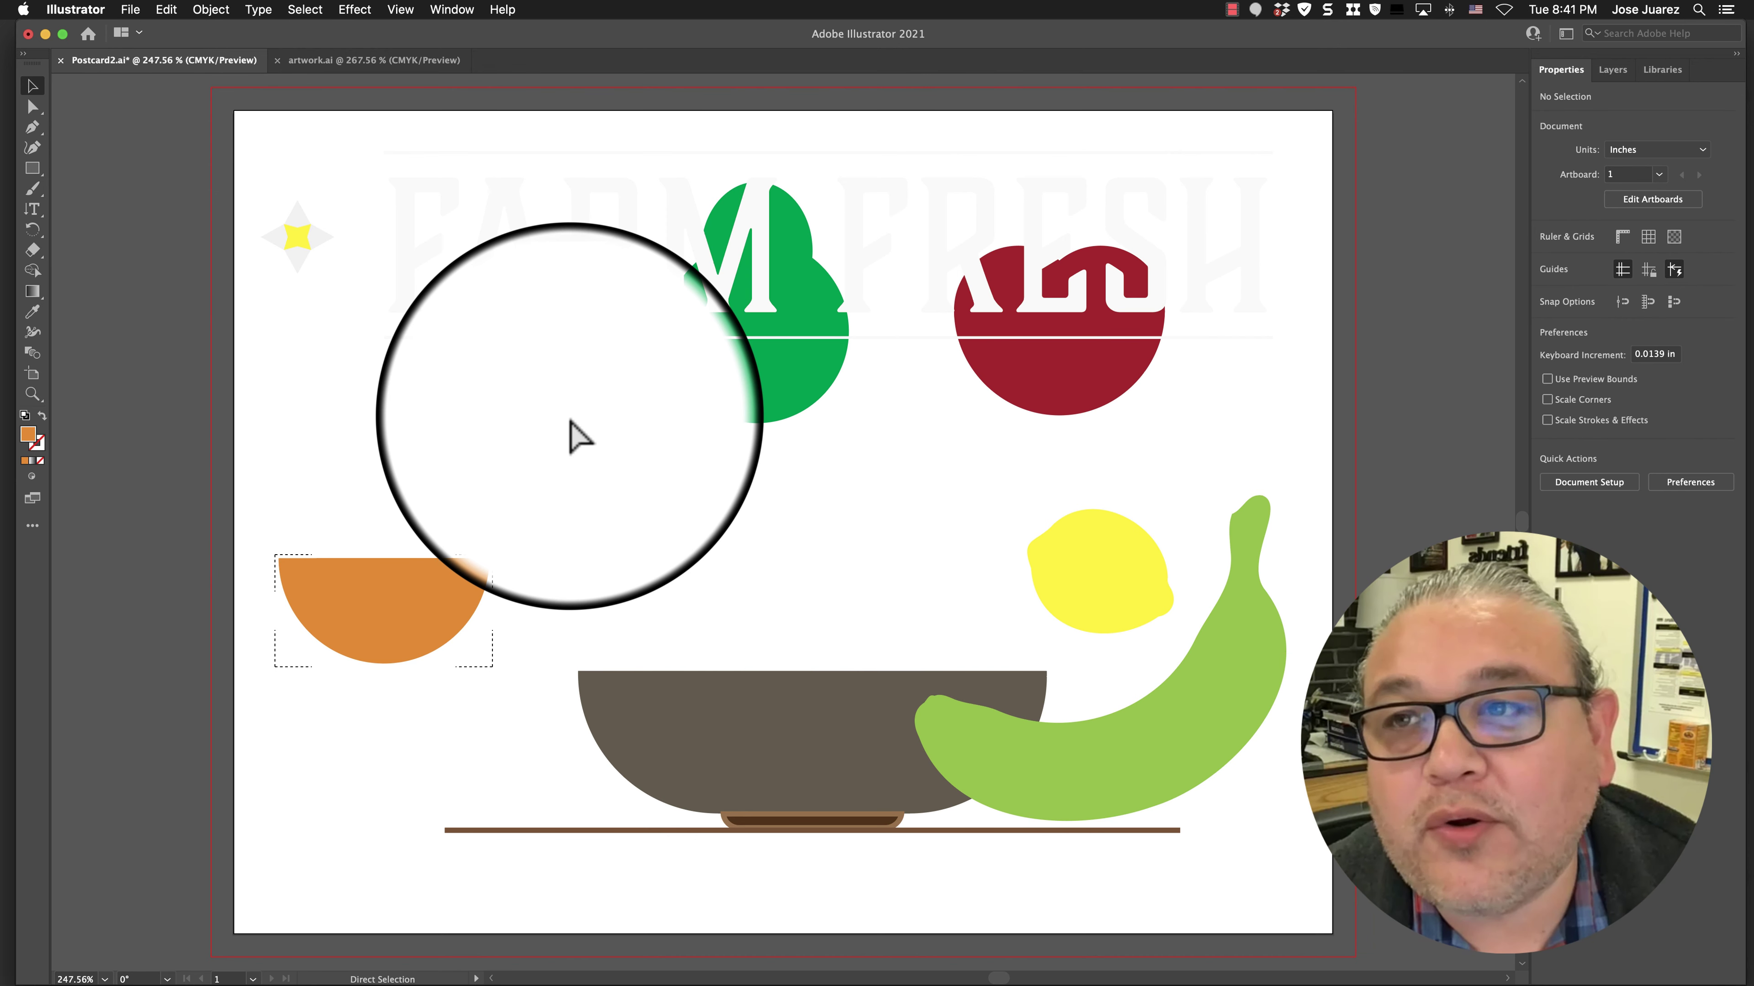
key(super+v)
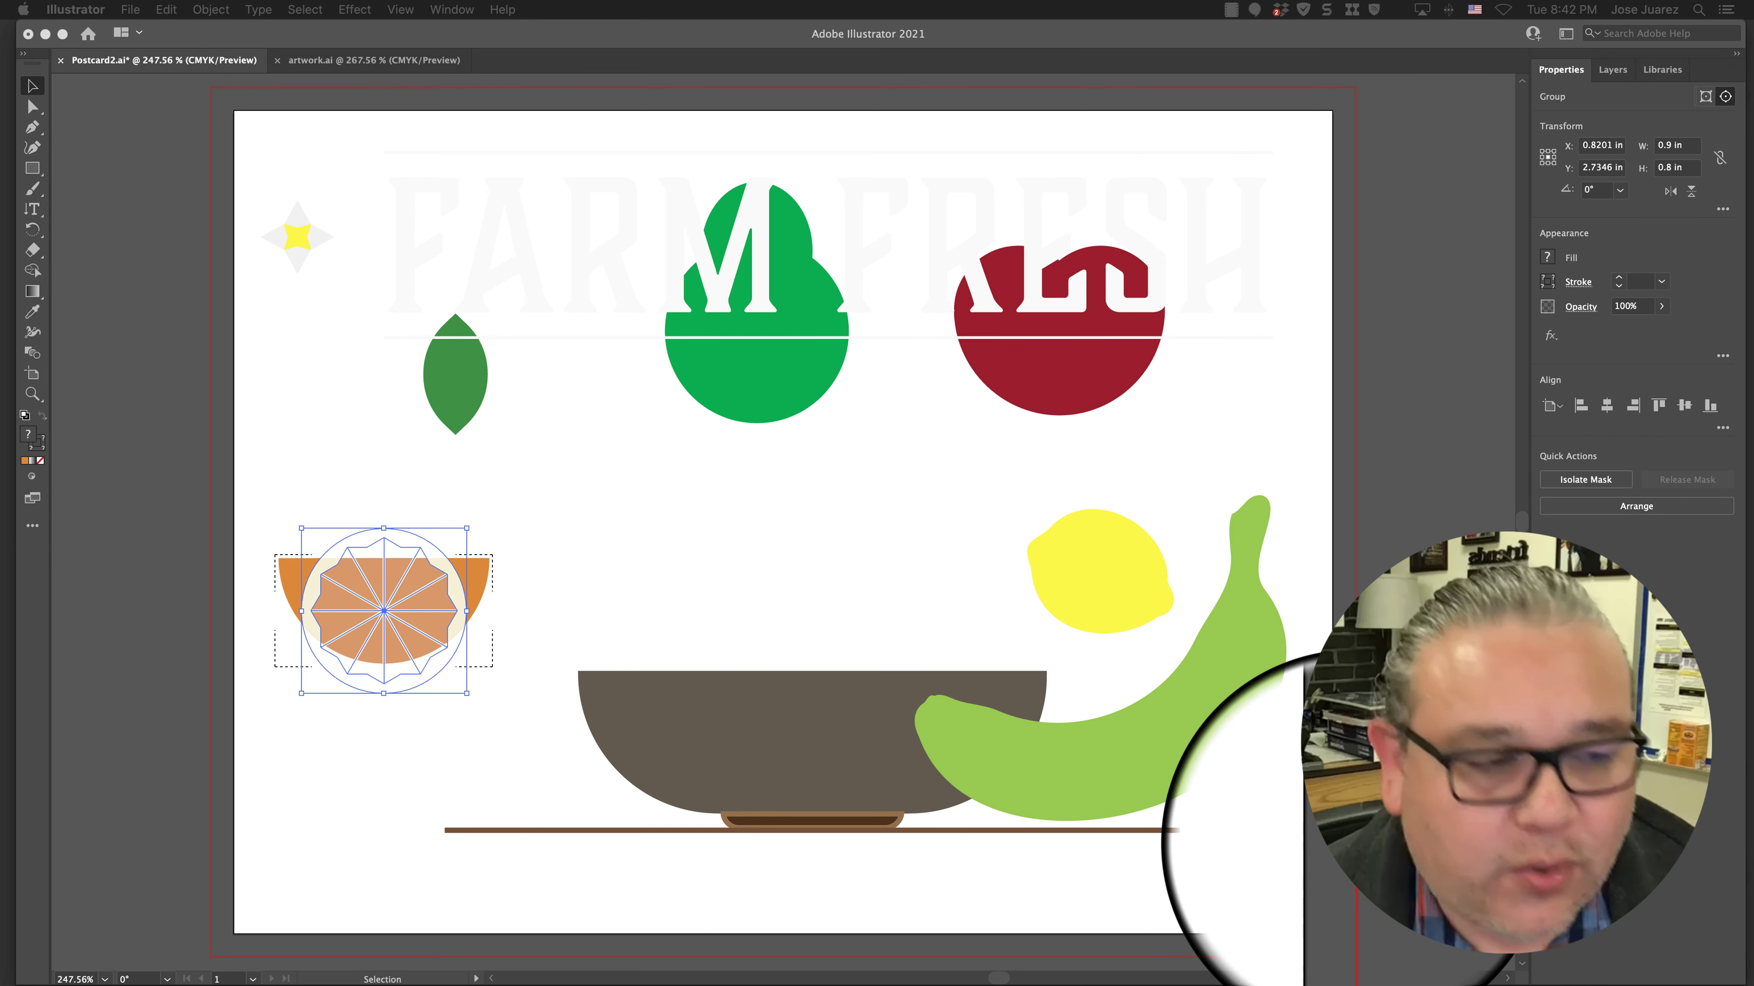
click(780, 535)
click(694, 539)
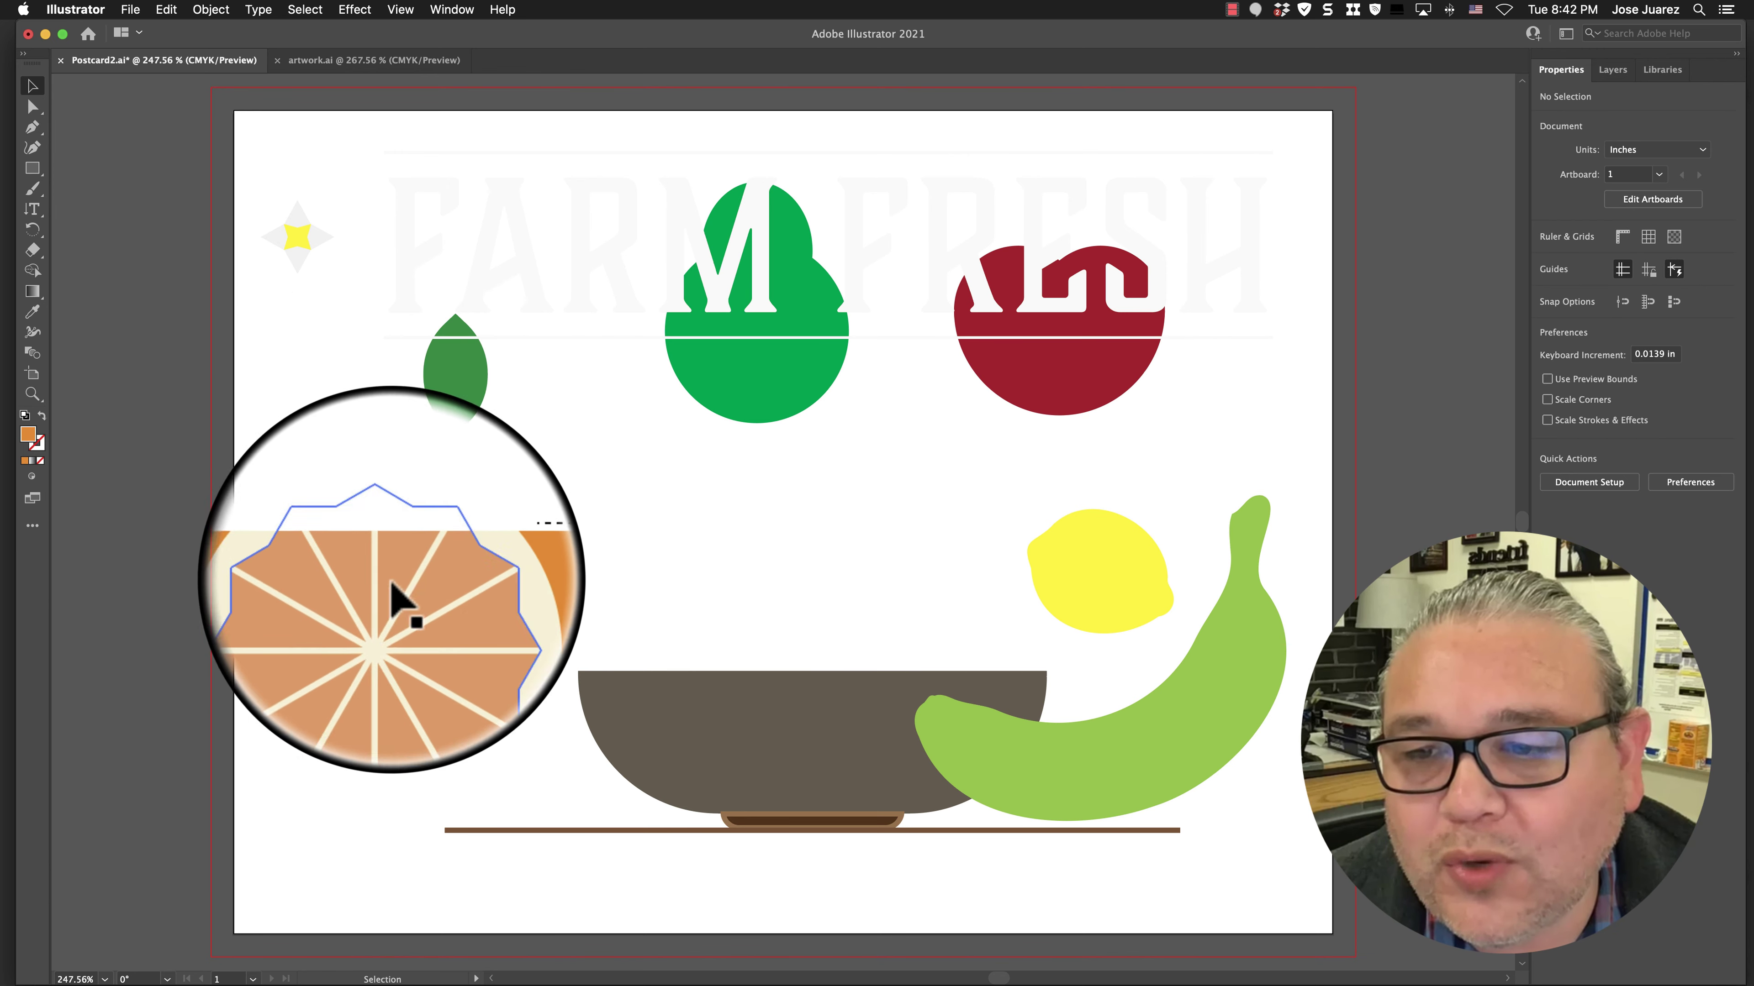
Select the clipped orange half and return the drawing mode to Draw Normal
click(32, 478)
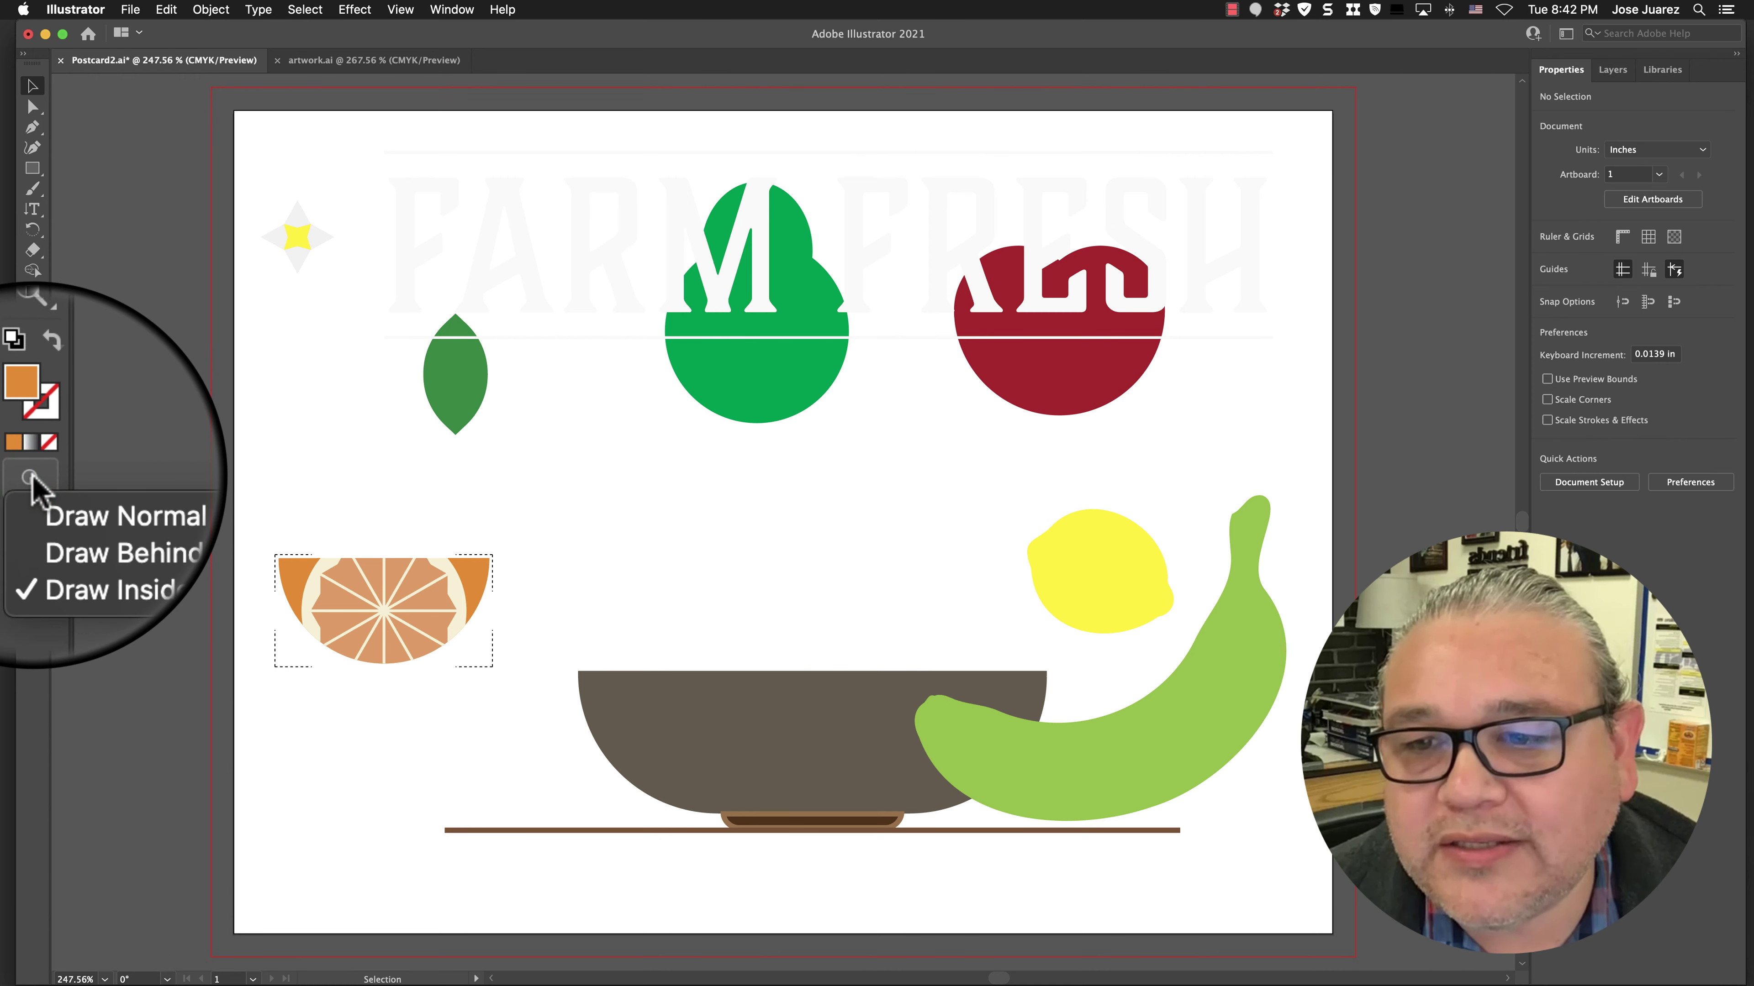
click(32, 478)
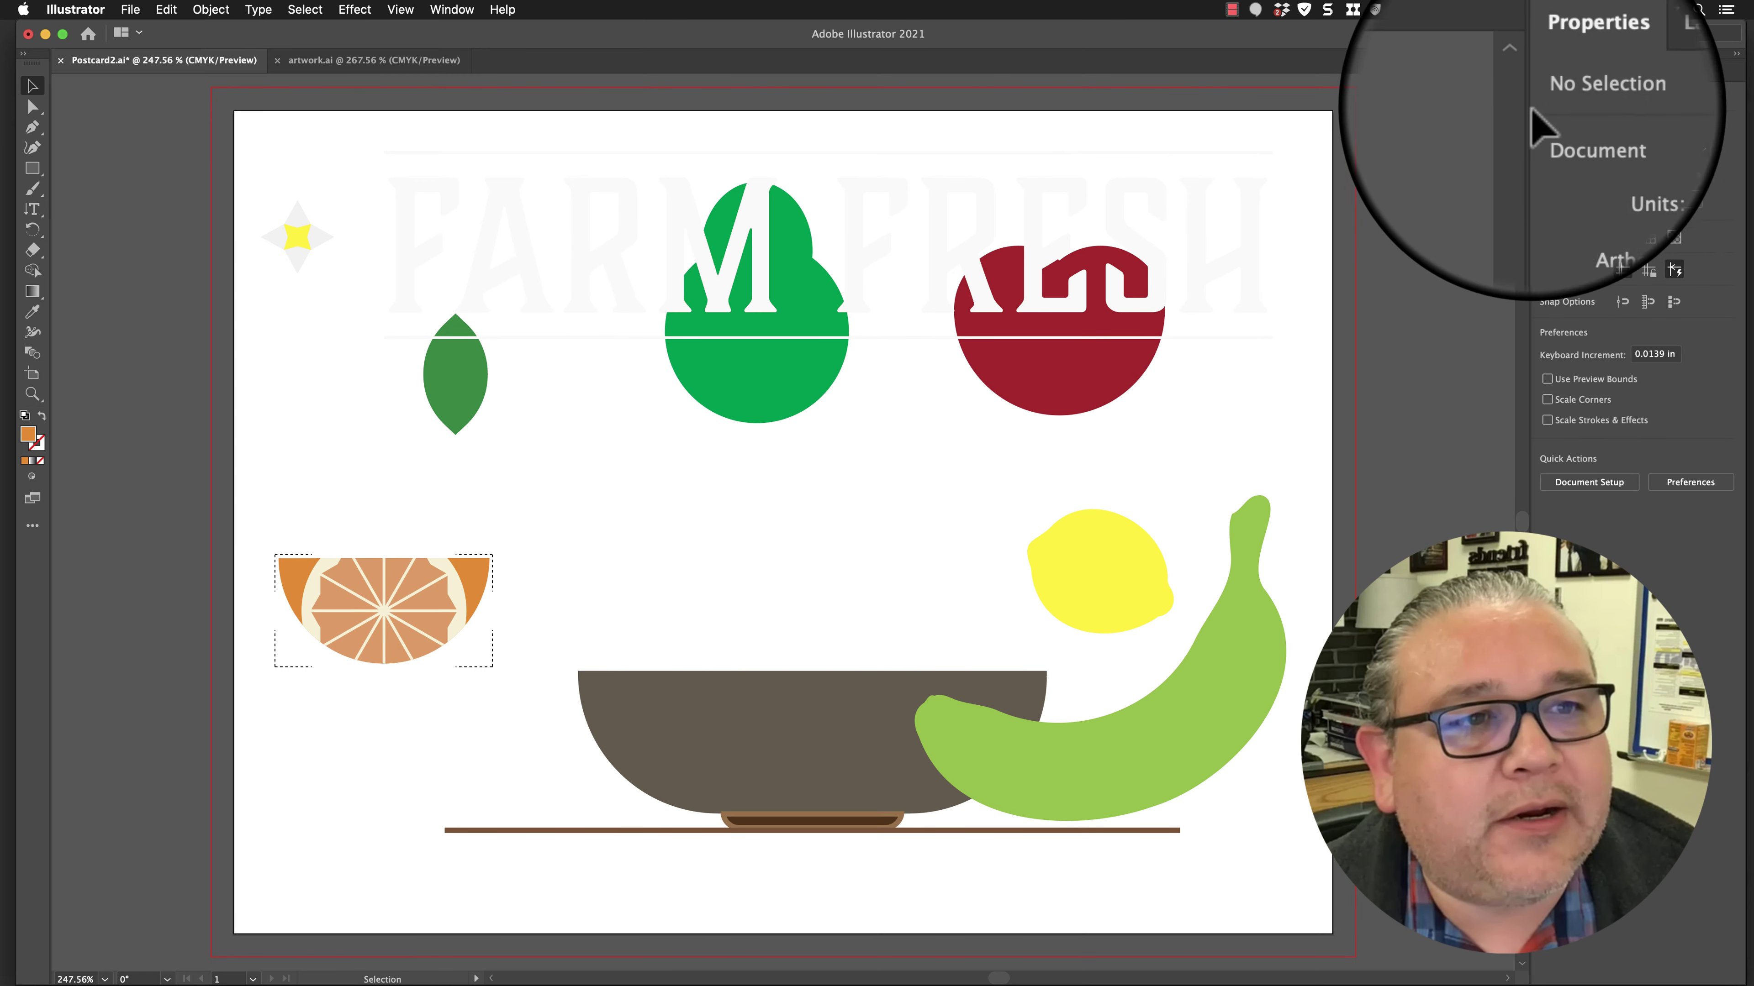
click(472, 574)
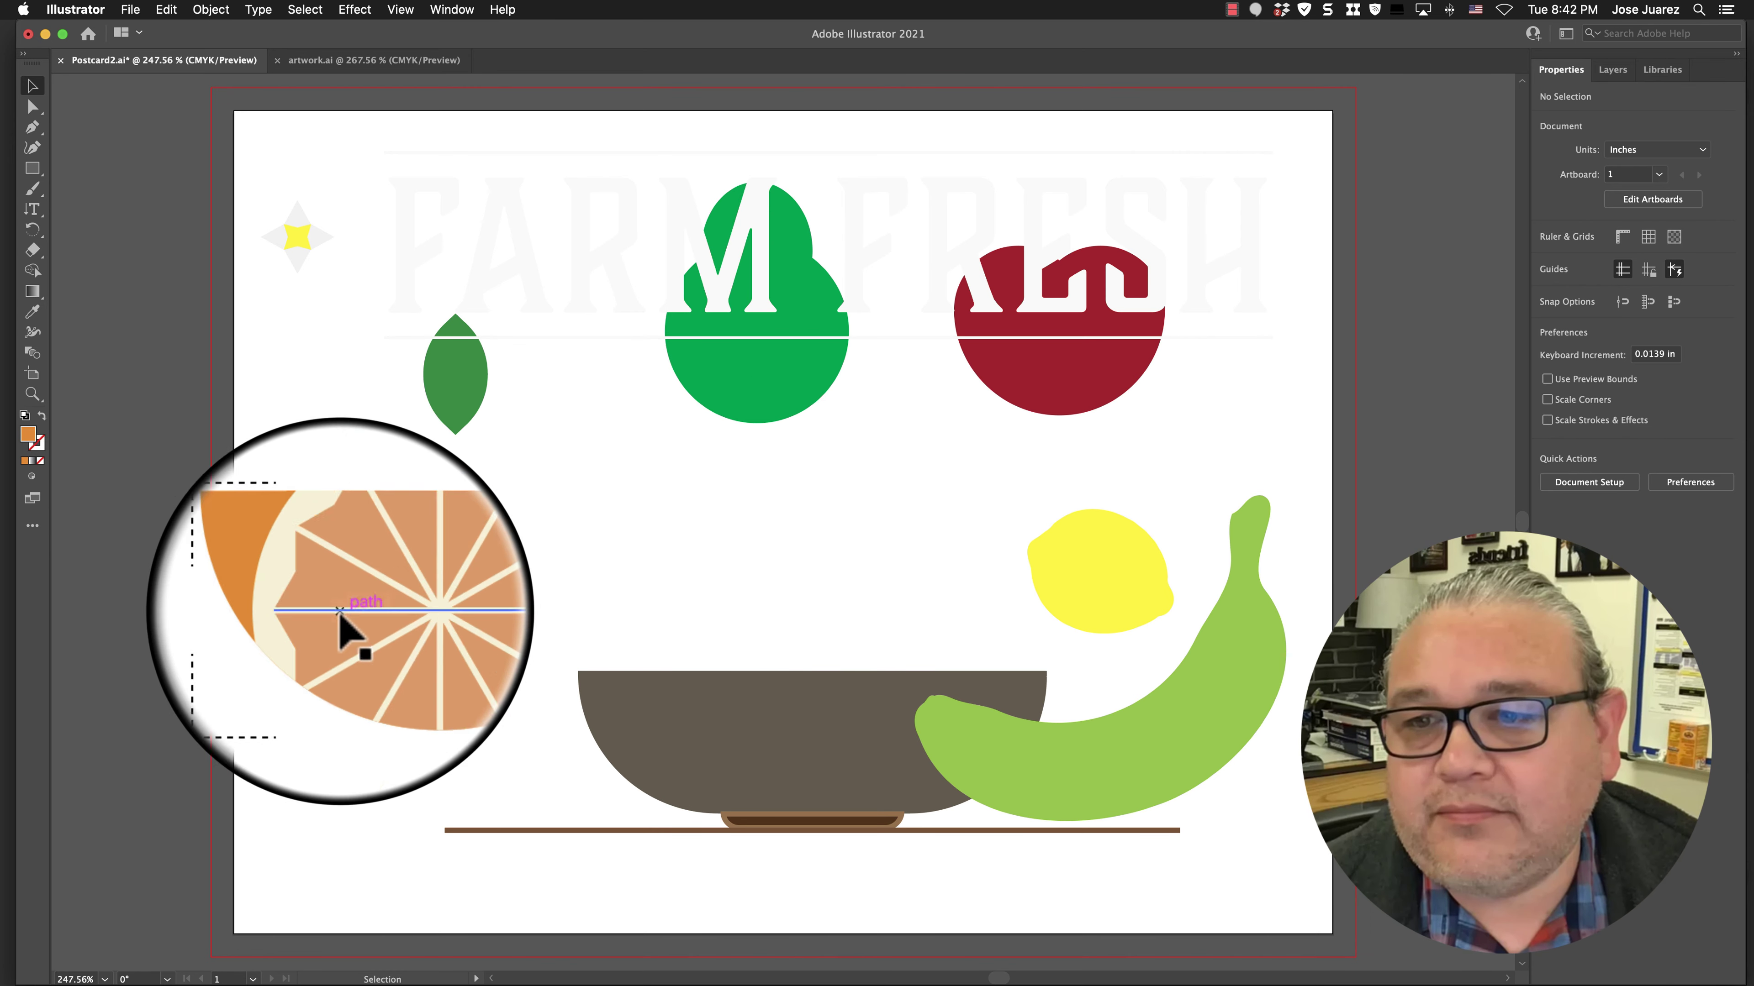
click(338, 611)
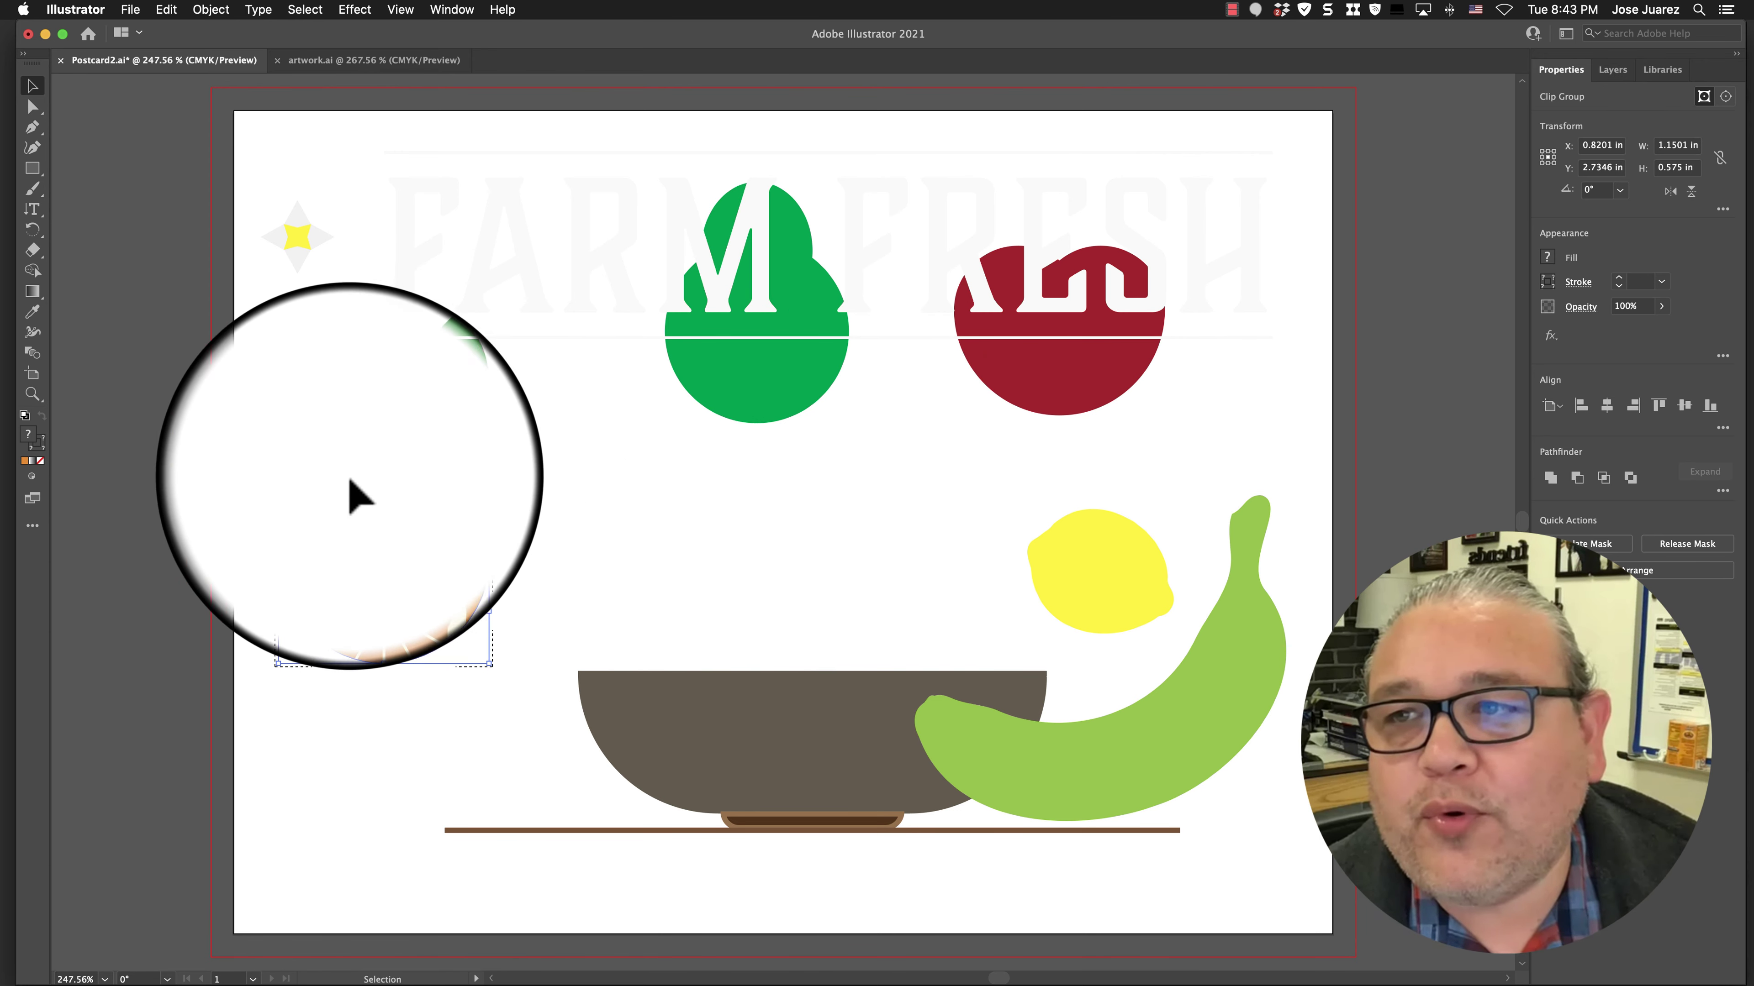
click(345, 494)
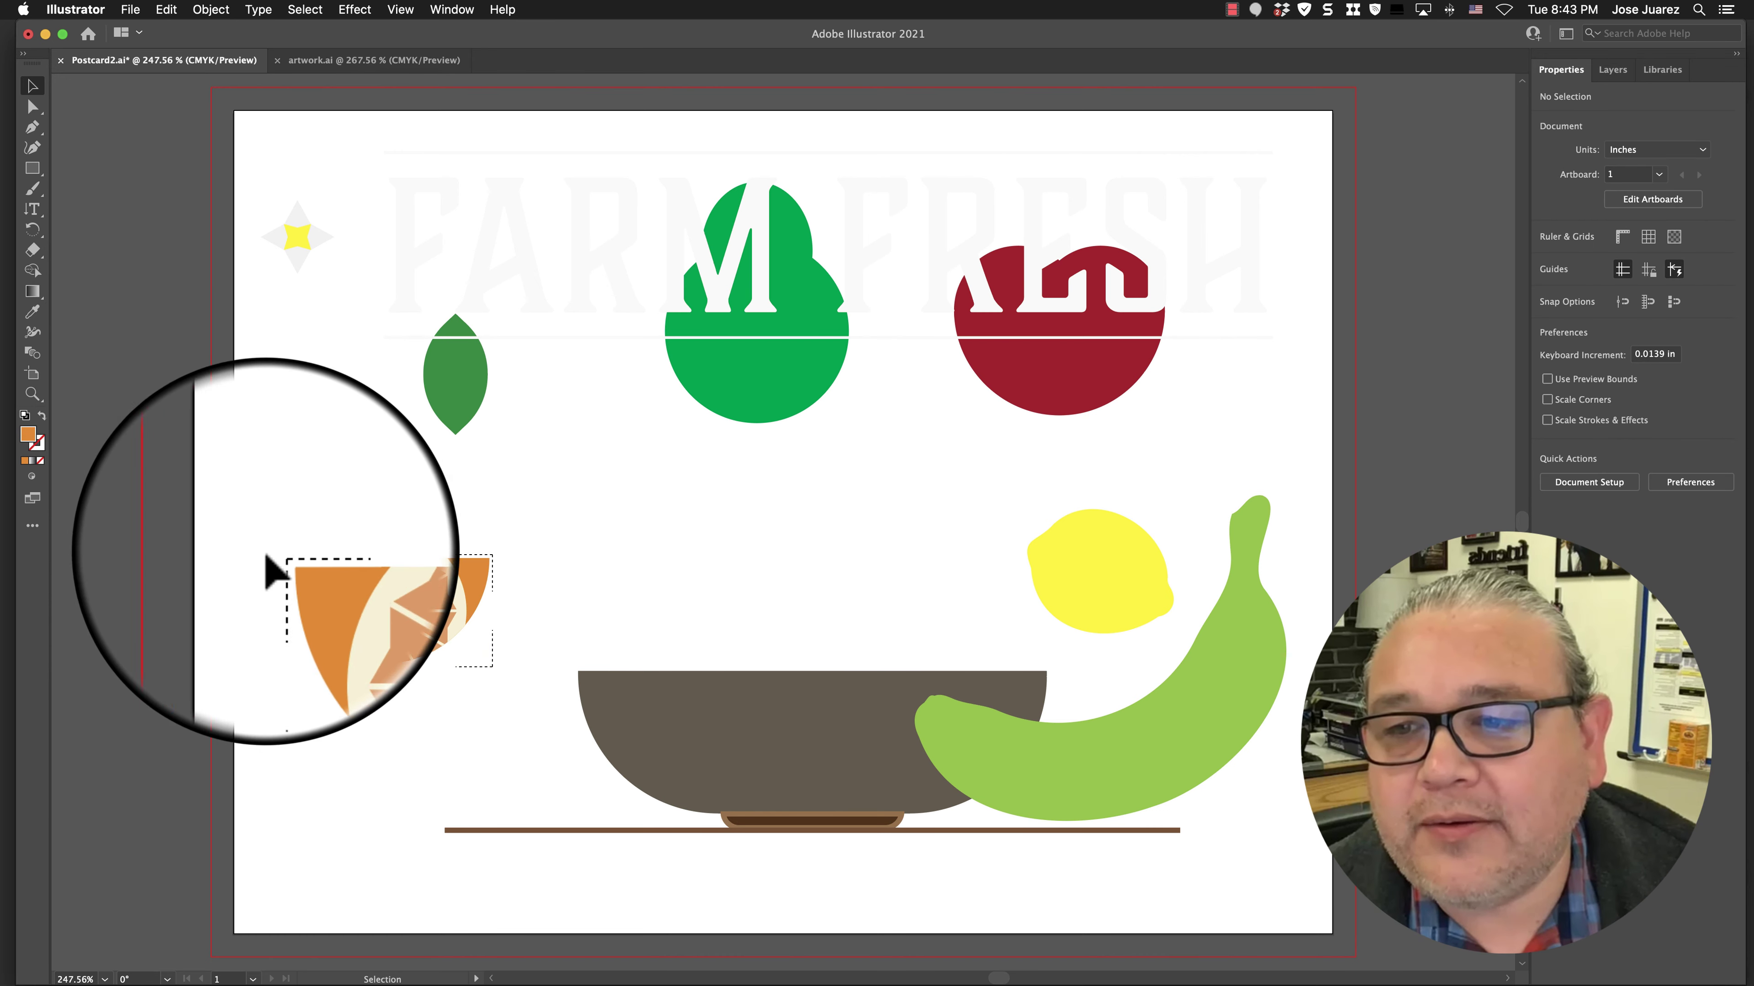
click(295, 581)
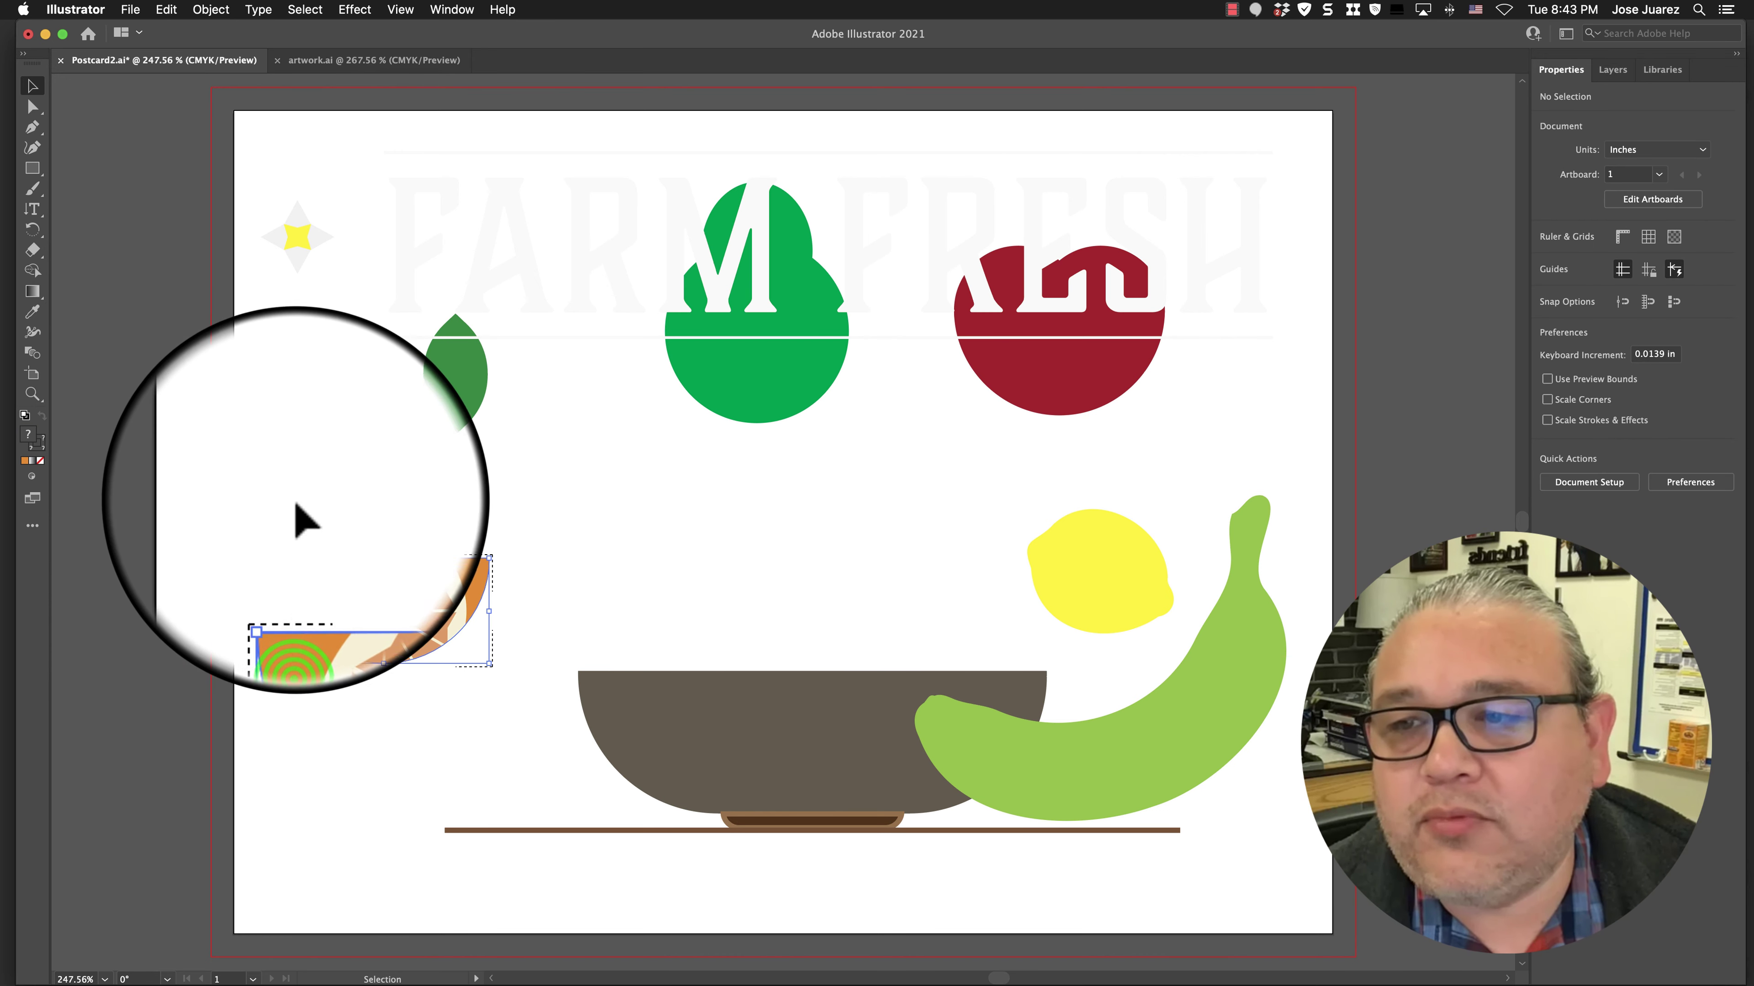
click(35, 483)
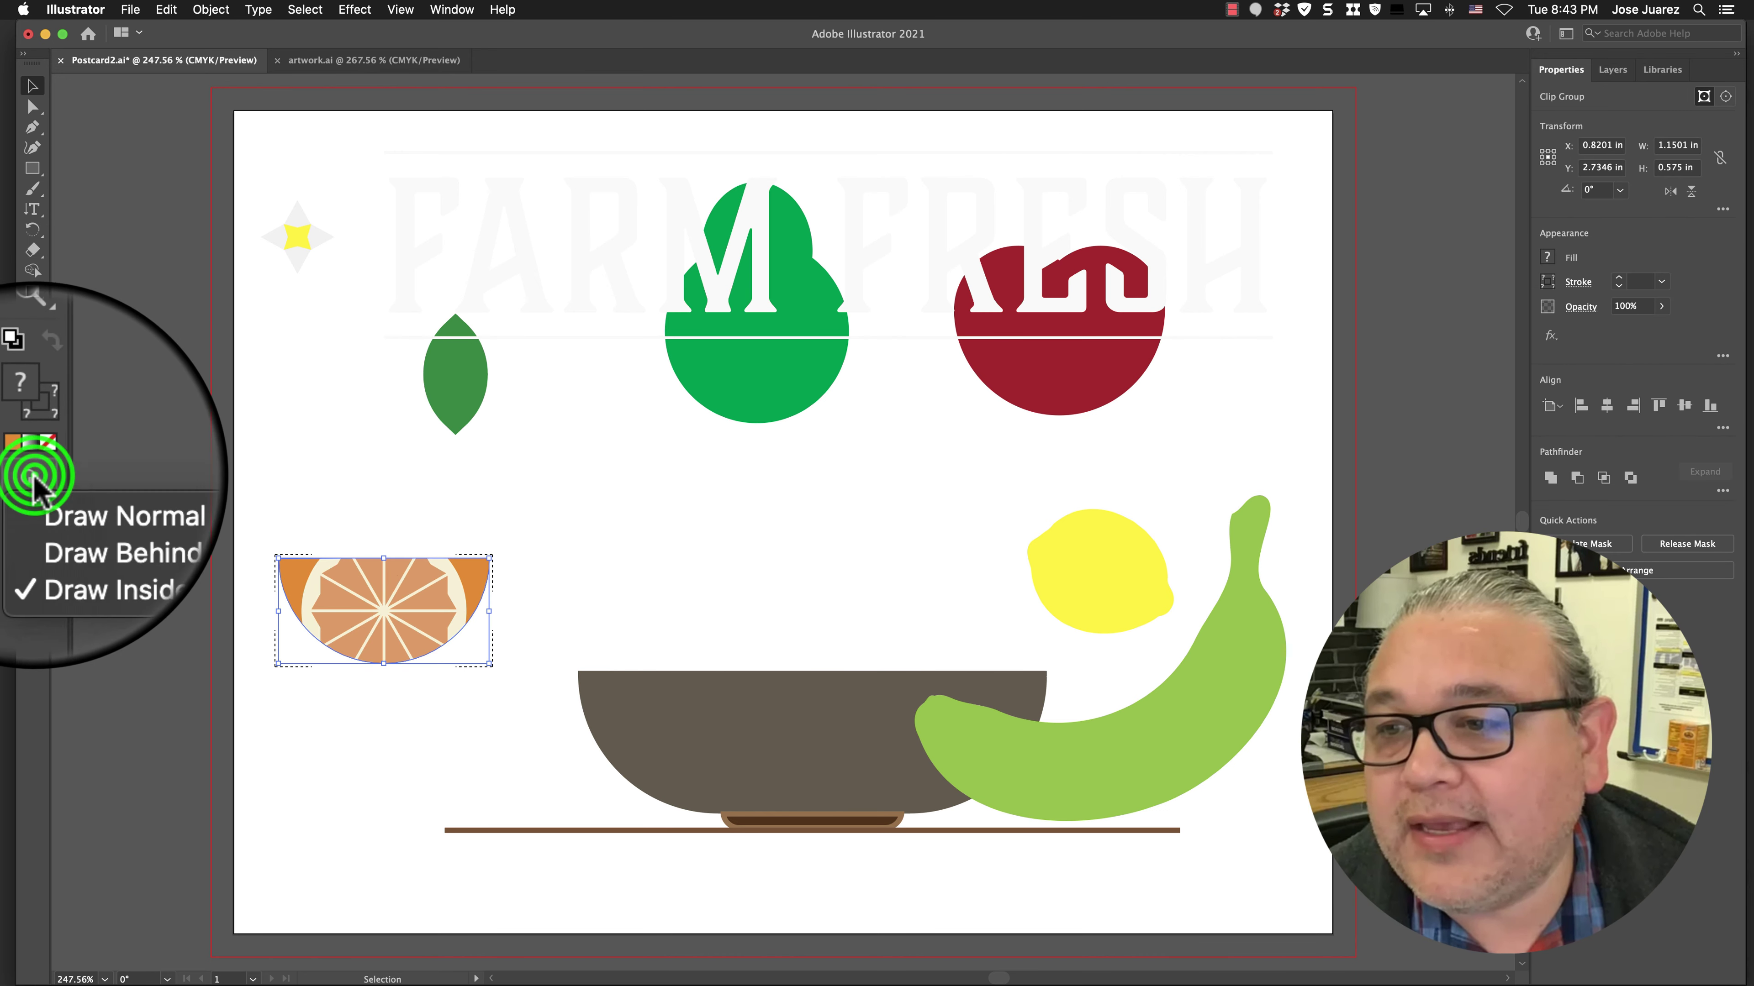
click(59, 511)
click(34, 79)
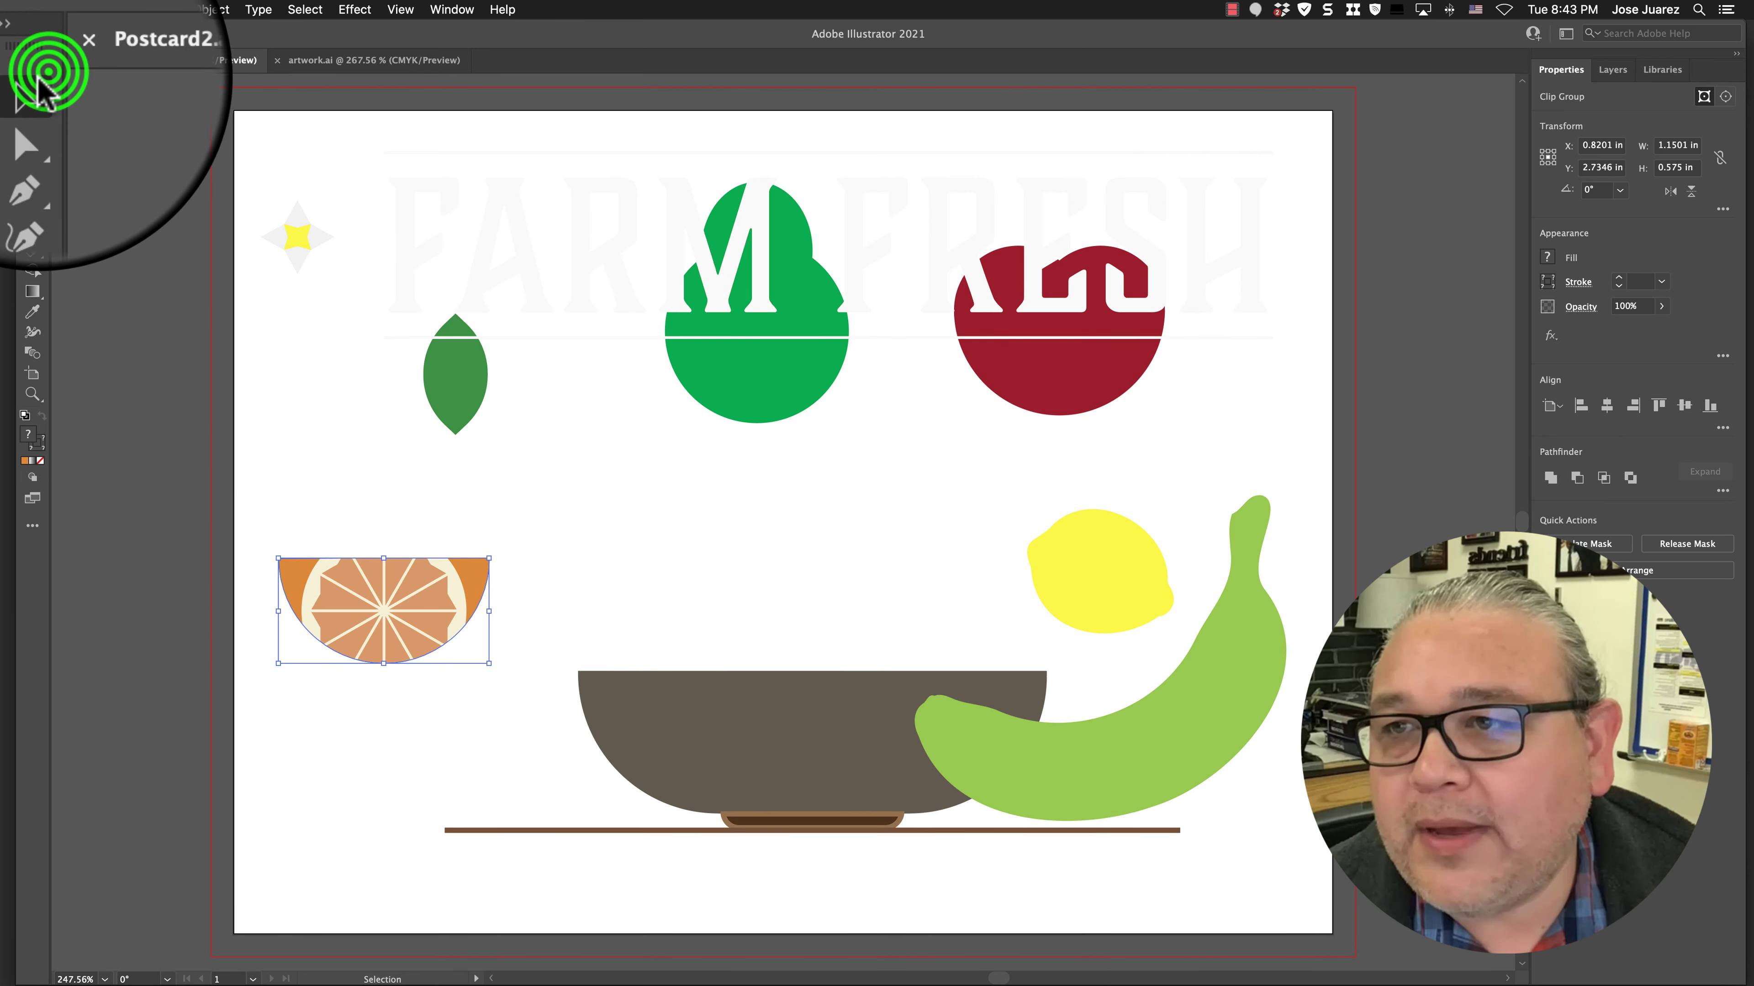
Move the clipped orange half to about X 0.87 in, Y 2.74 in and deselect it
click(275, 463)
drag(294, 599, 302, 495)
drag(457, 510, 442, 646)
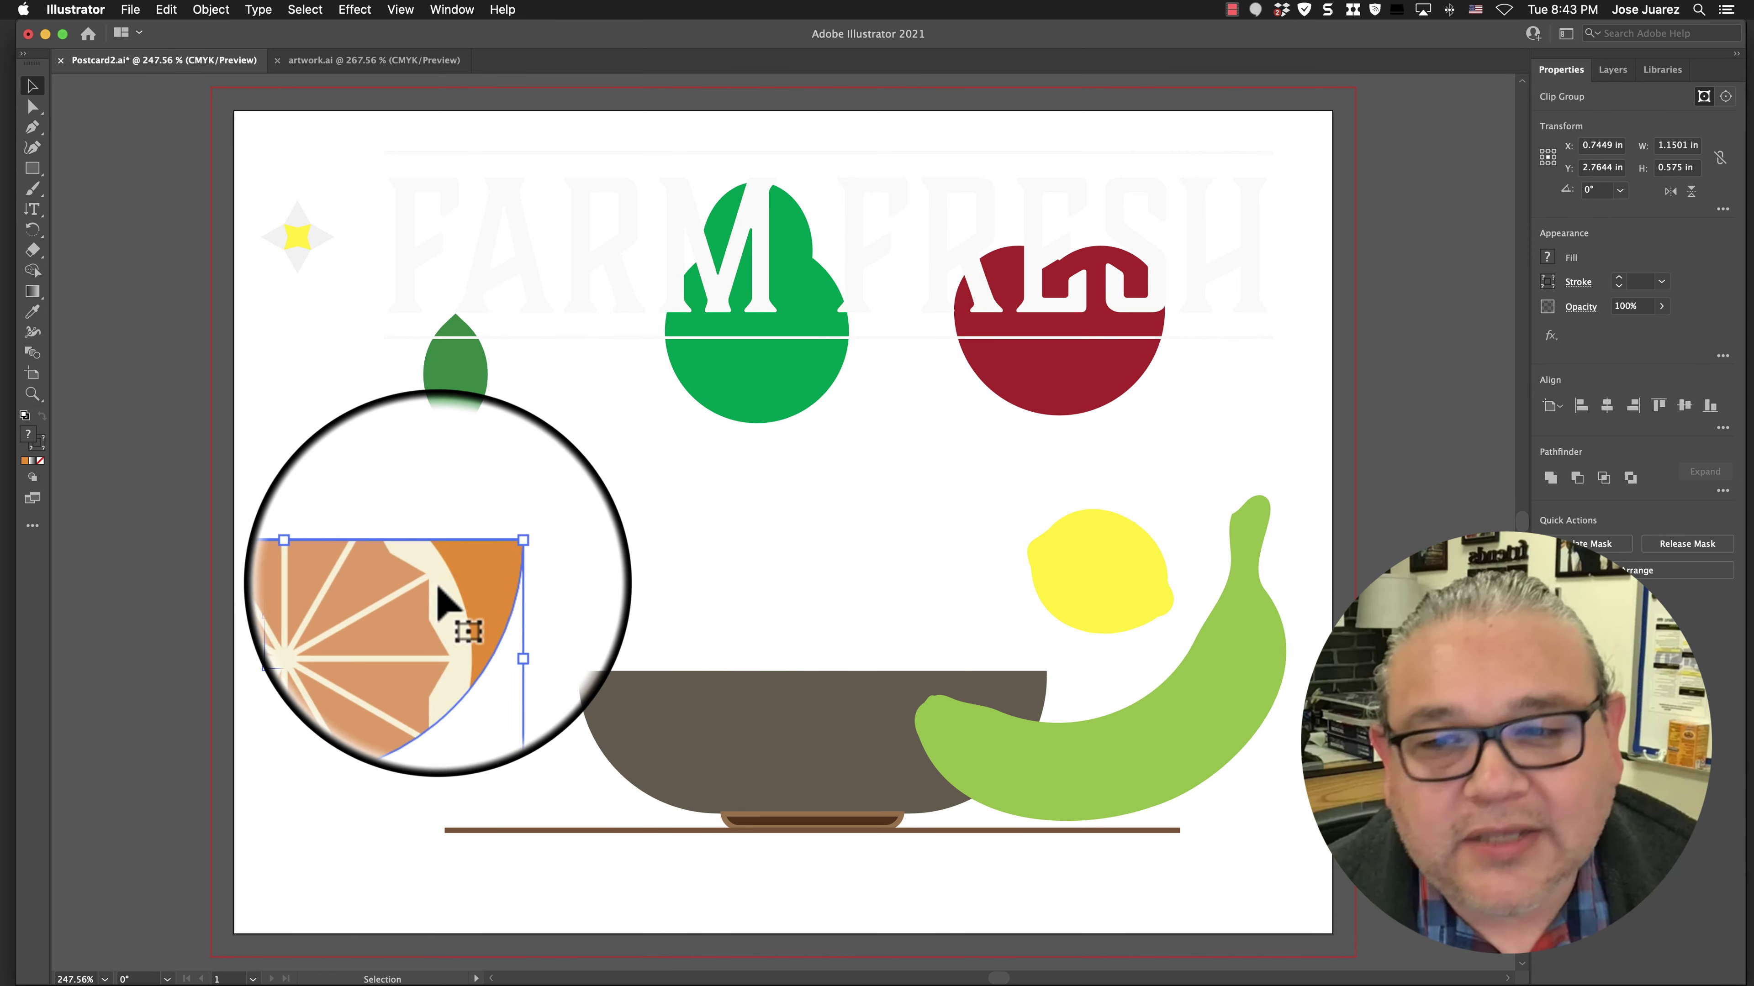
drag(450, 606, 467, 581)
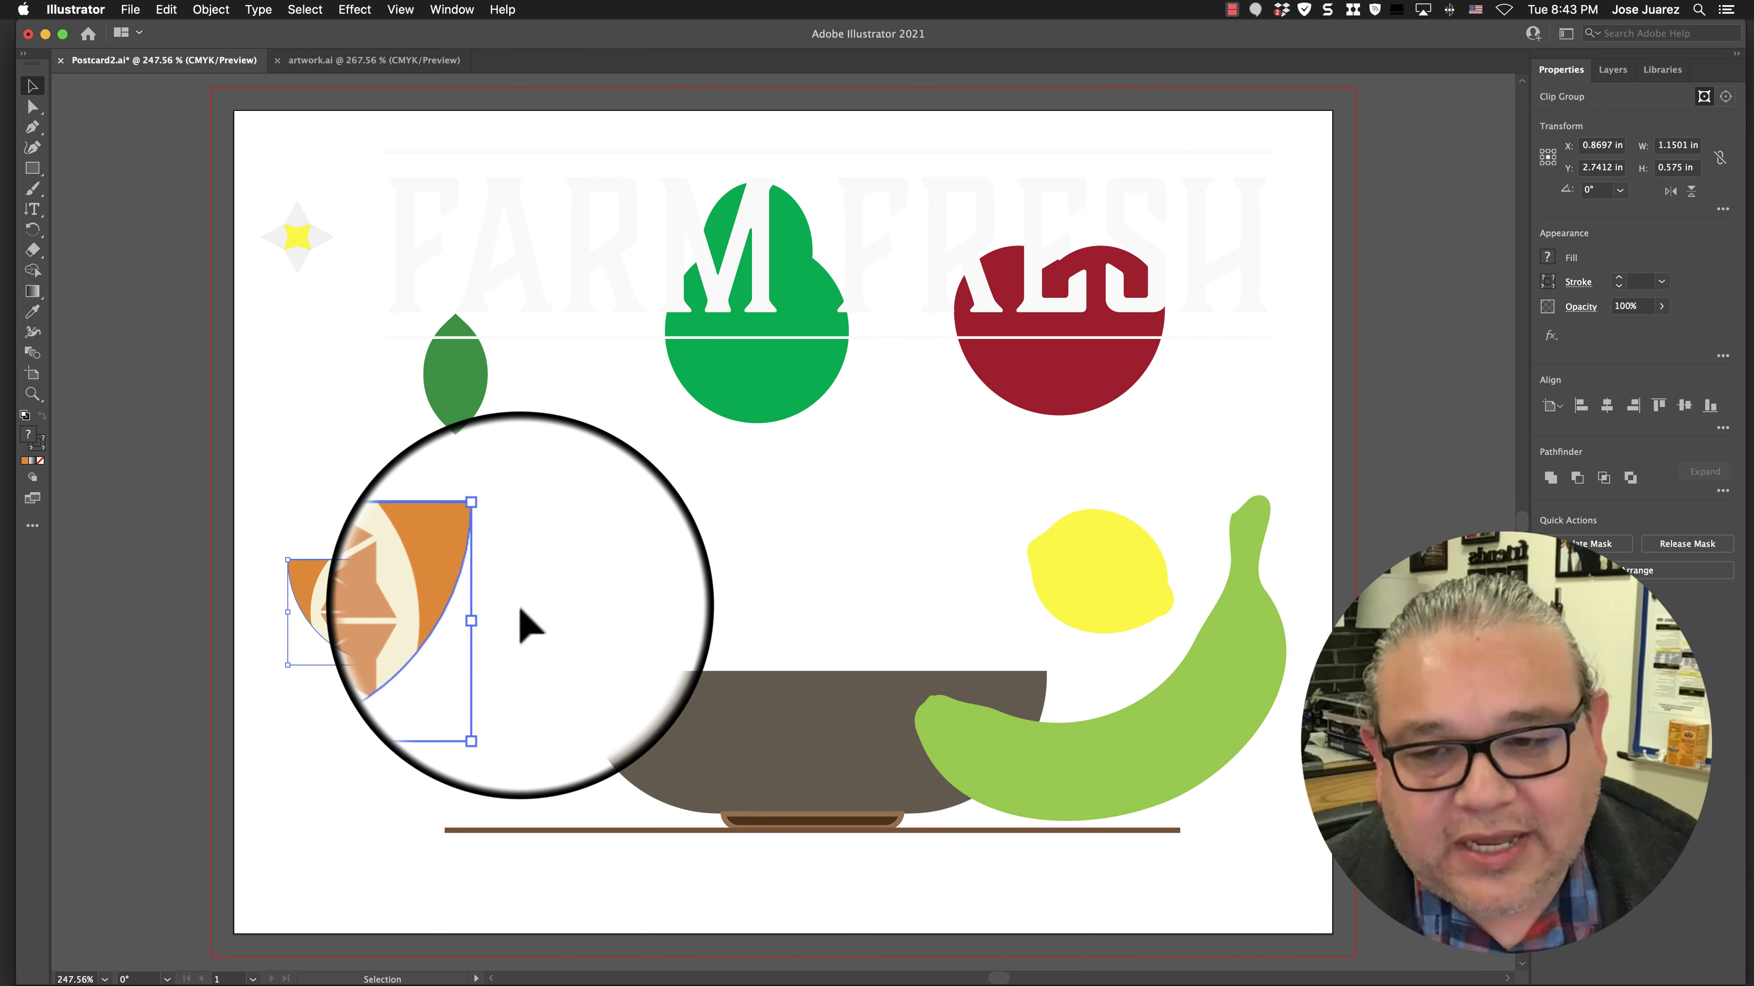
click(515, 588)
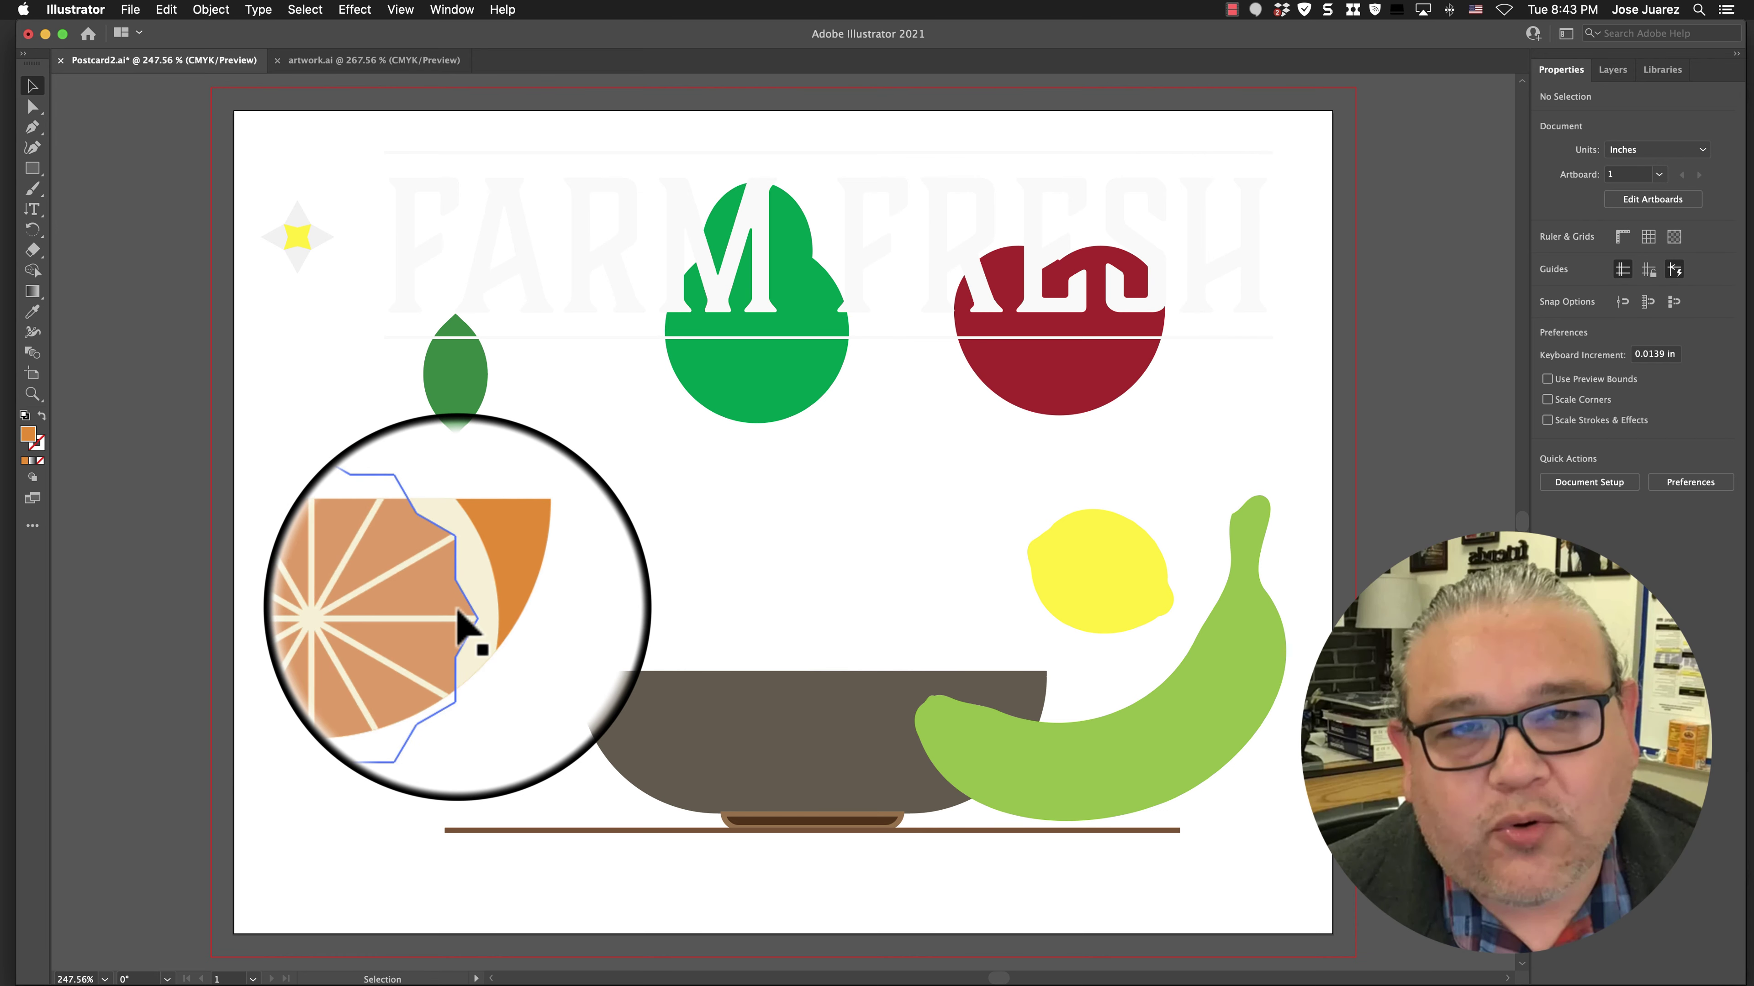
Isolate the clip group, move the slice up so its center meets the half-circle's flat edge, and leave isolation
double_click(429, 622)
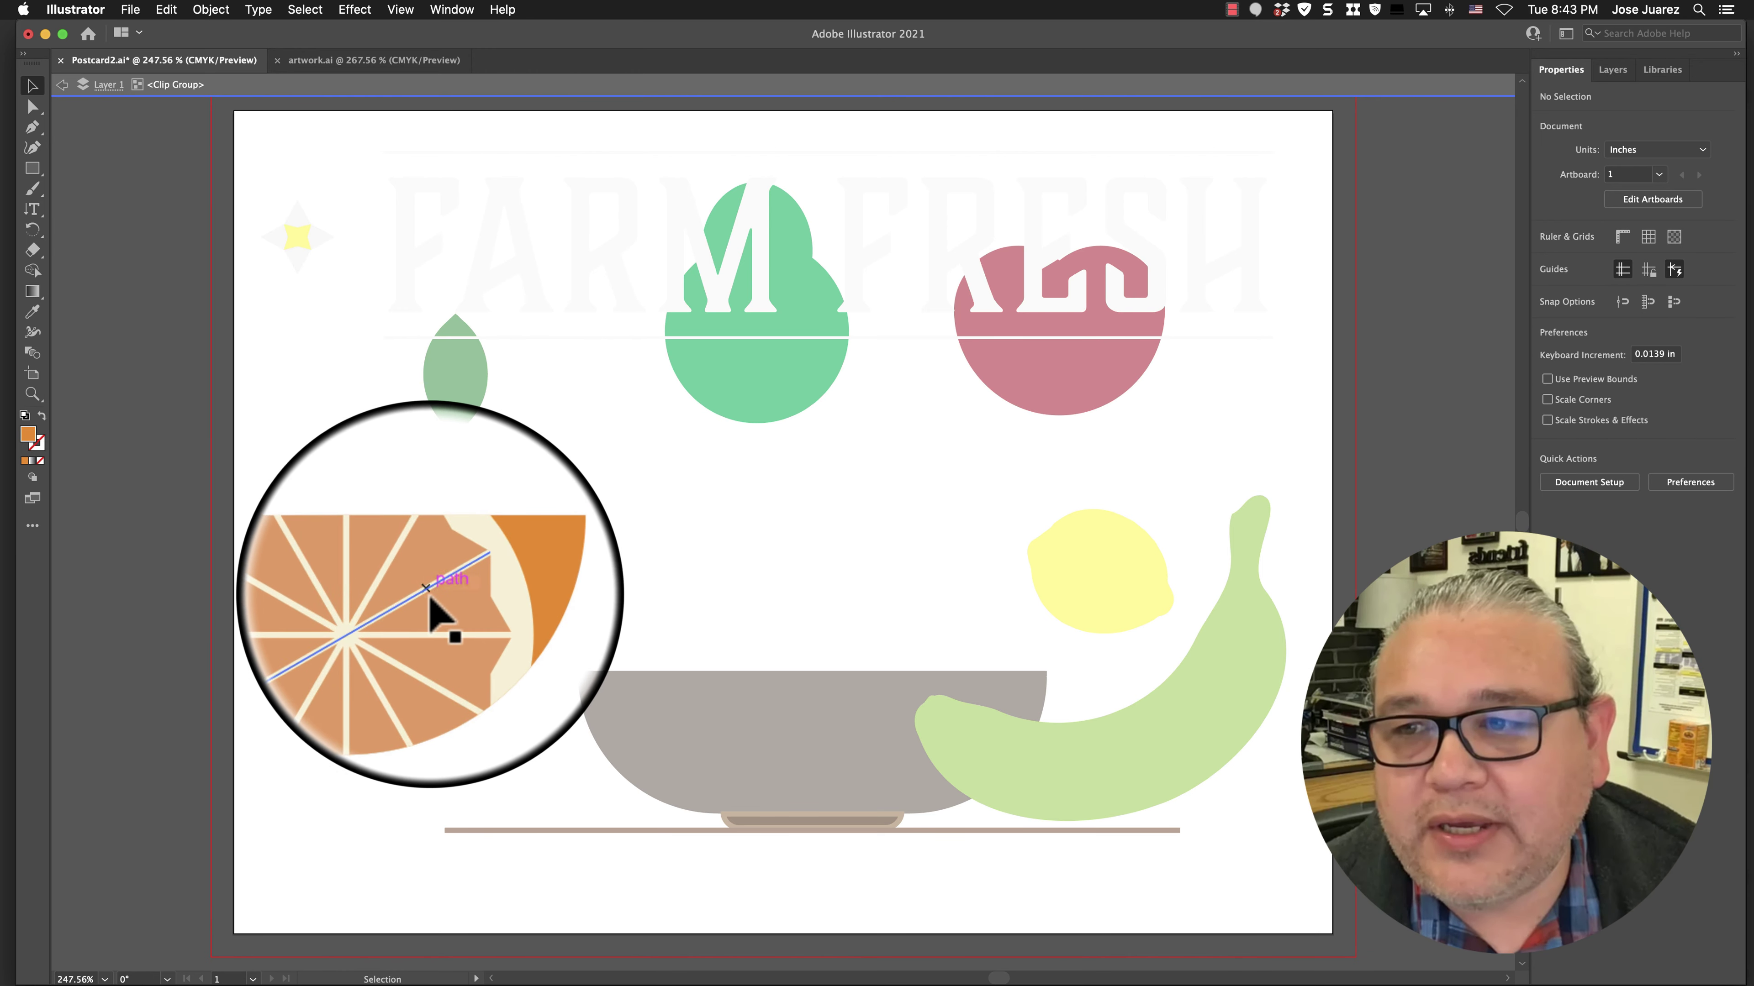
drag(430, 594, 430, 558)
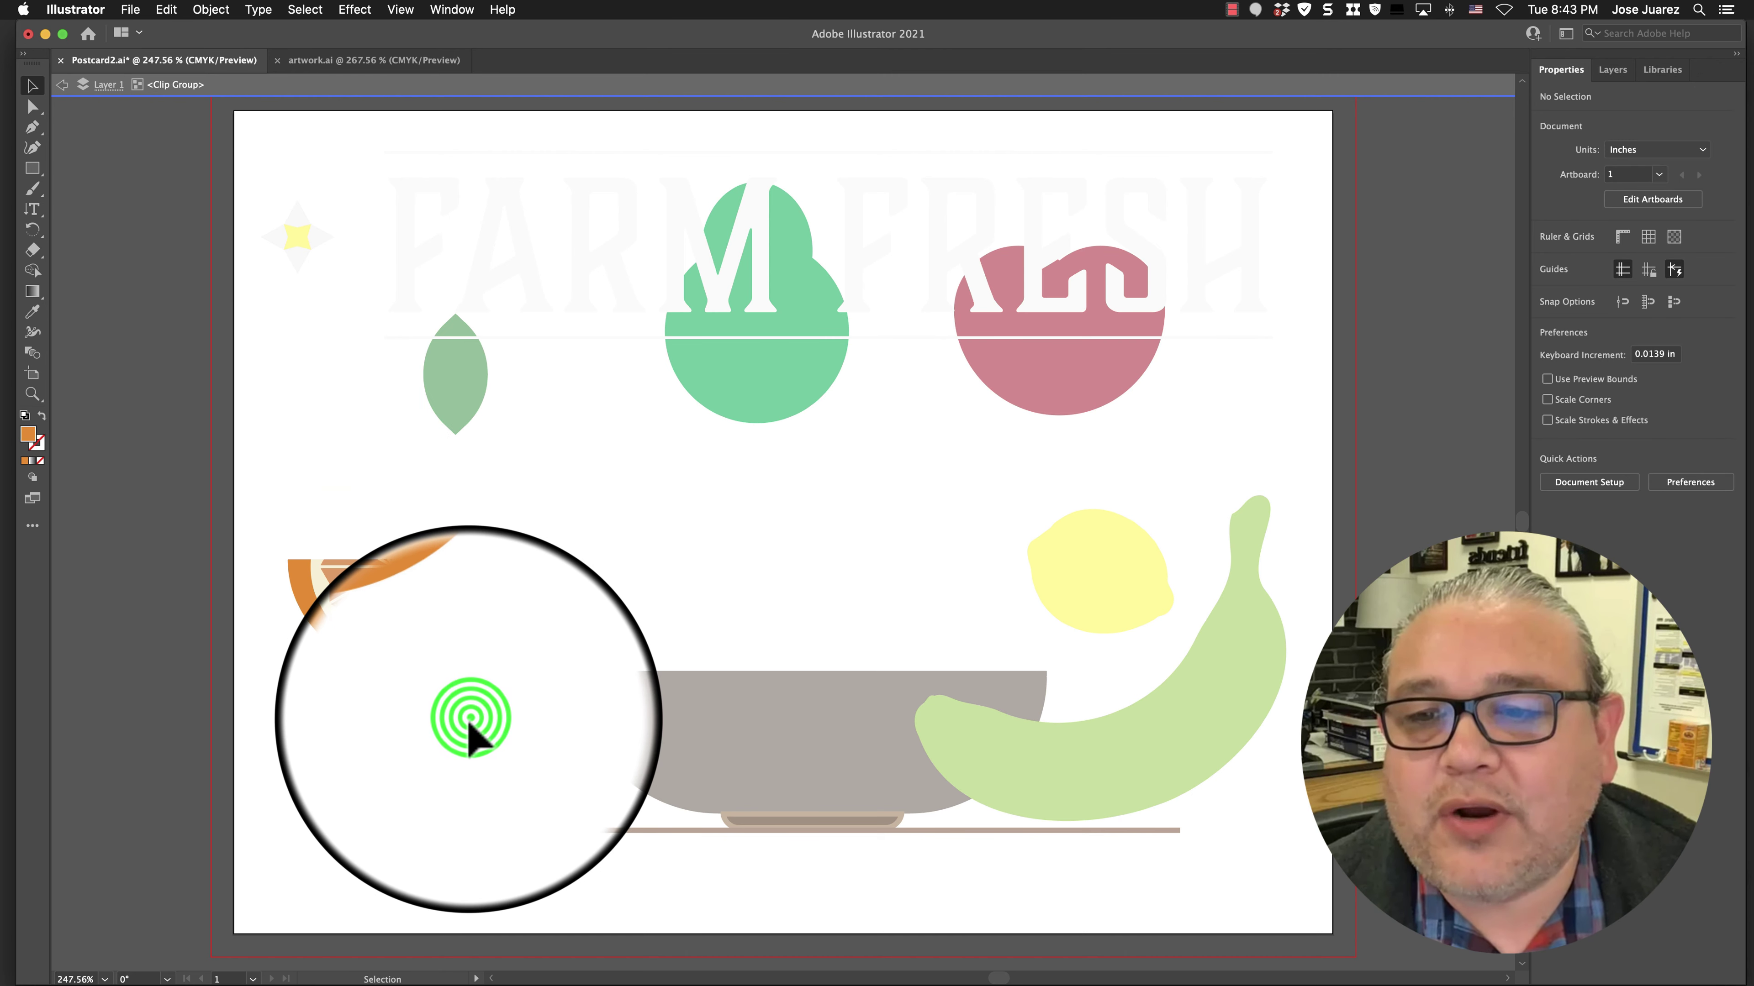
double_click(566, 566)
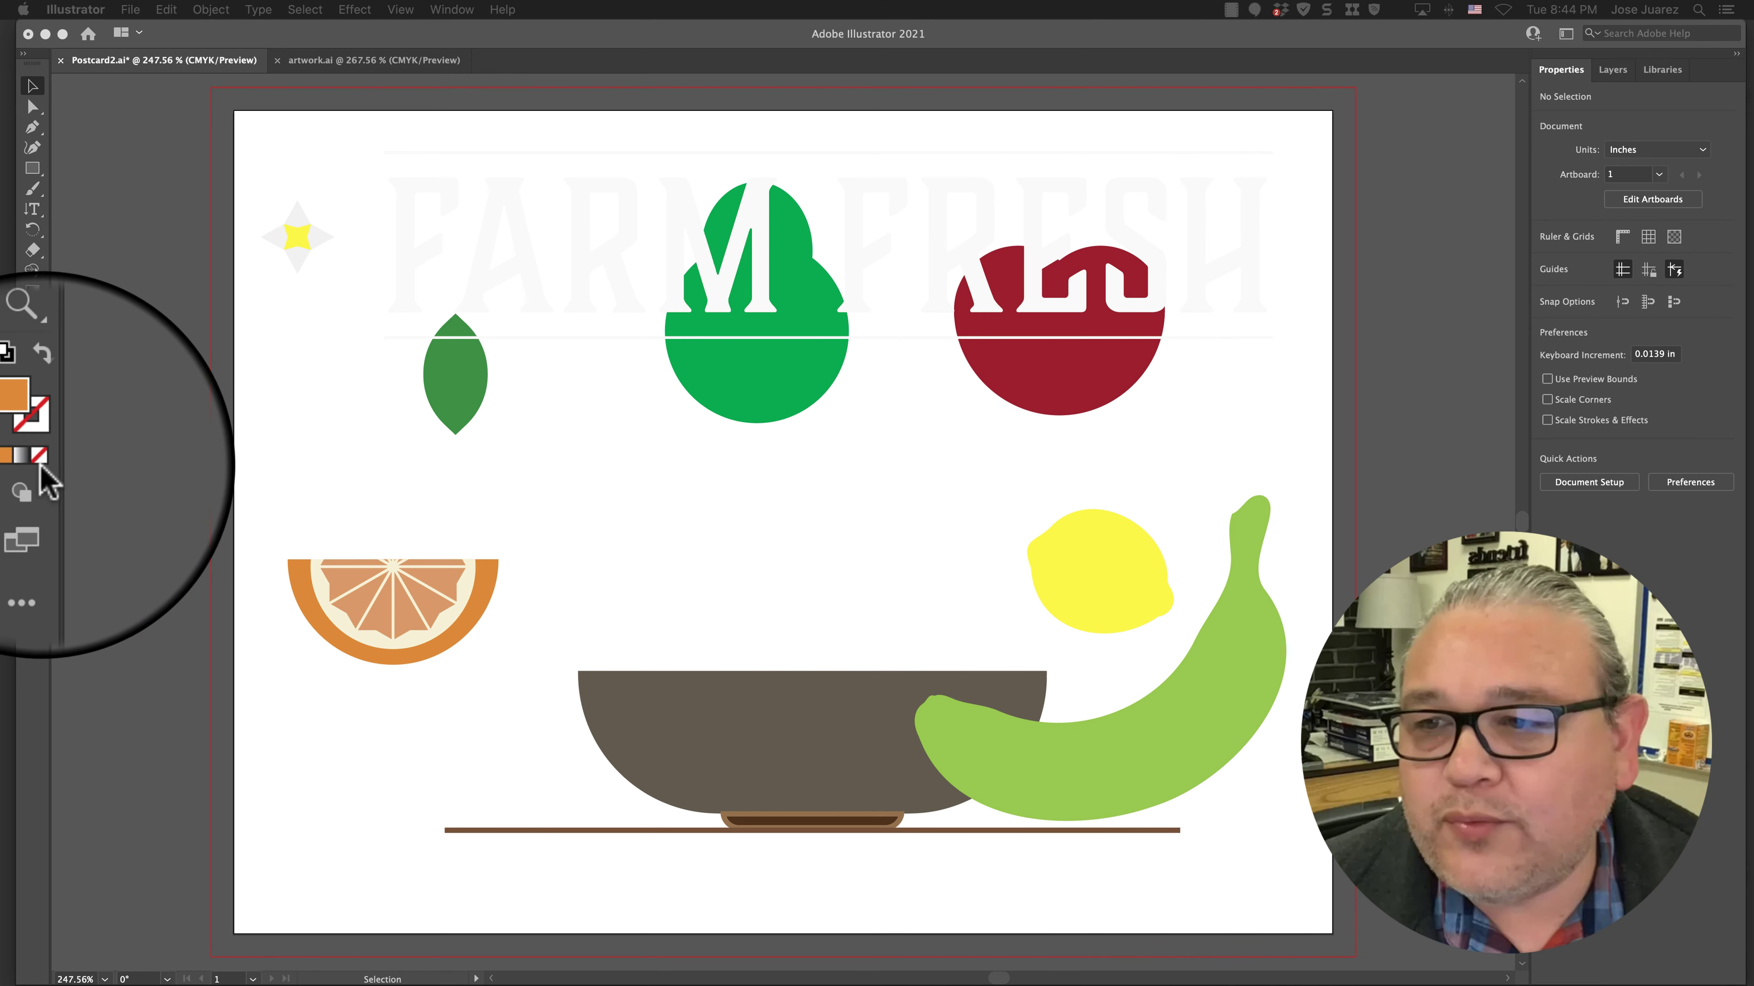
In Draw Behind mode, draw a 6.25 × 4.75 in rectangle covering the full bleed area, and leave Draw Behind mode
click(31, 480)
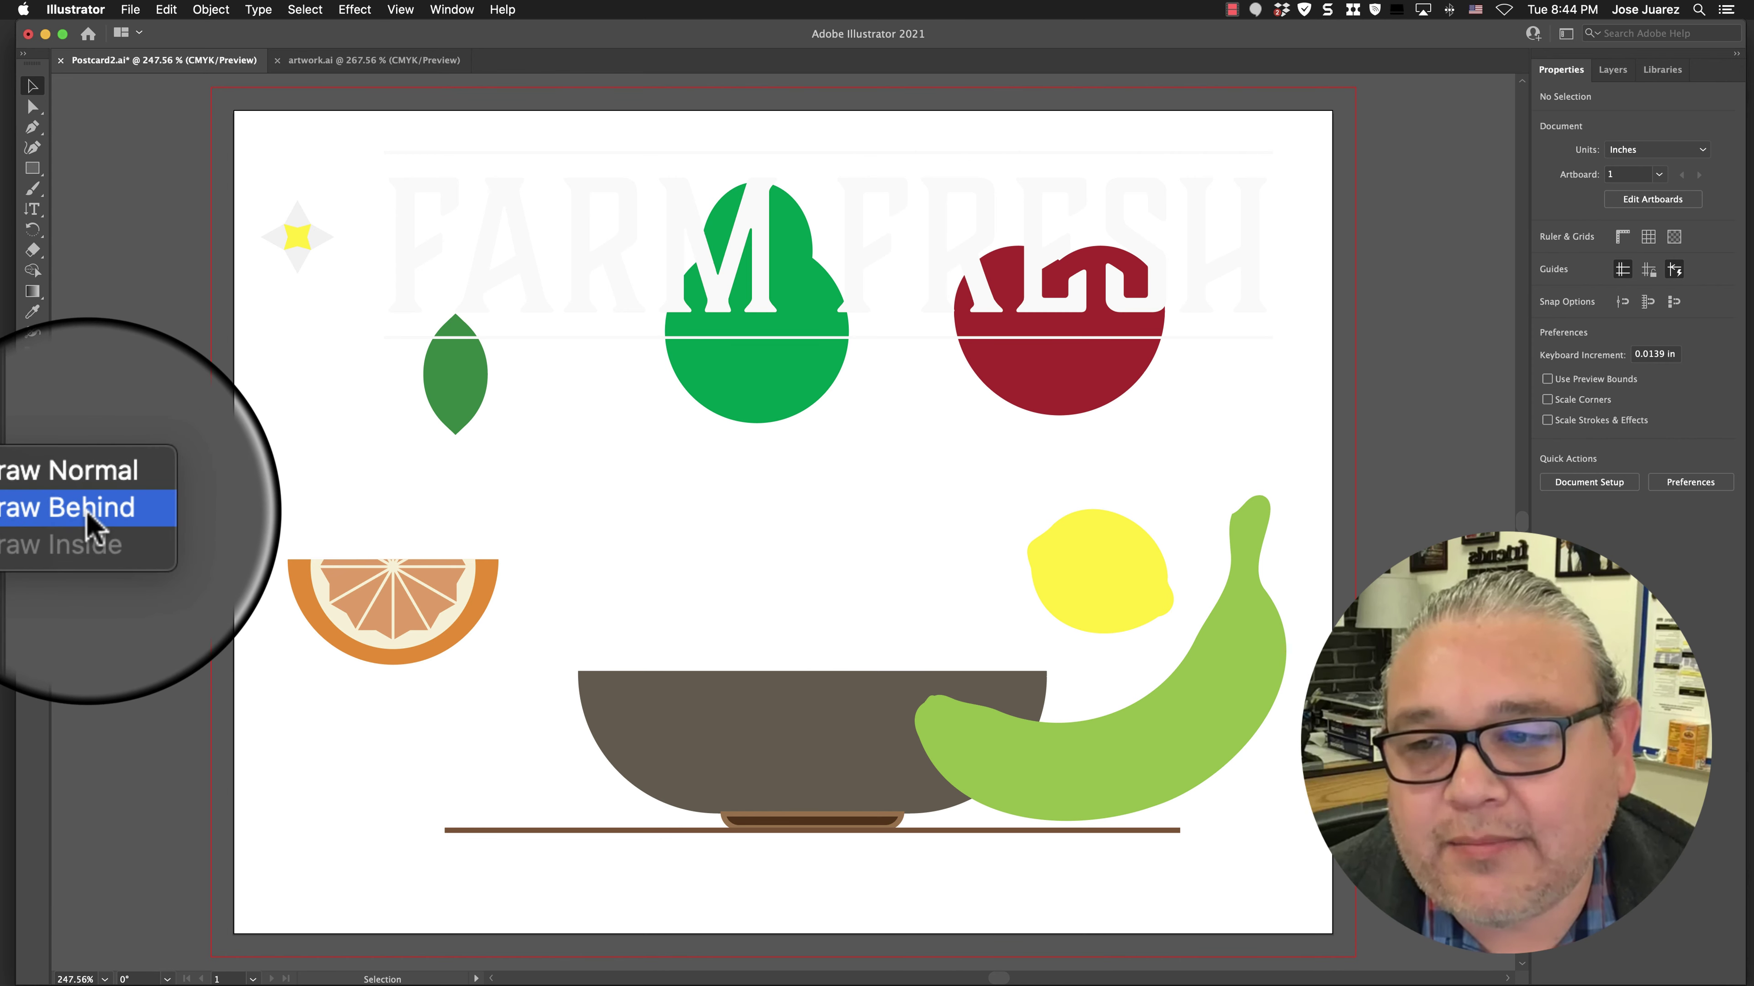
click(86, 511)
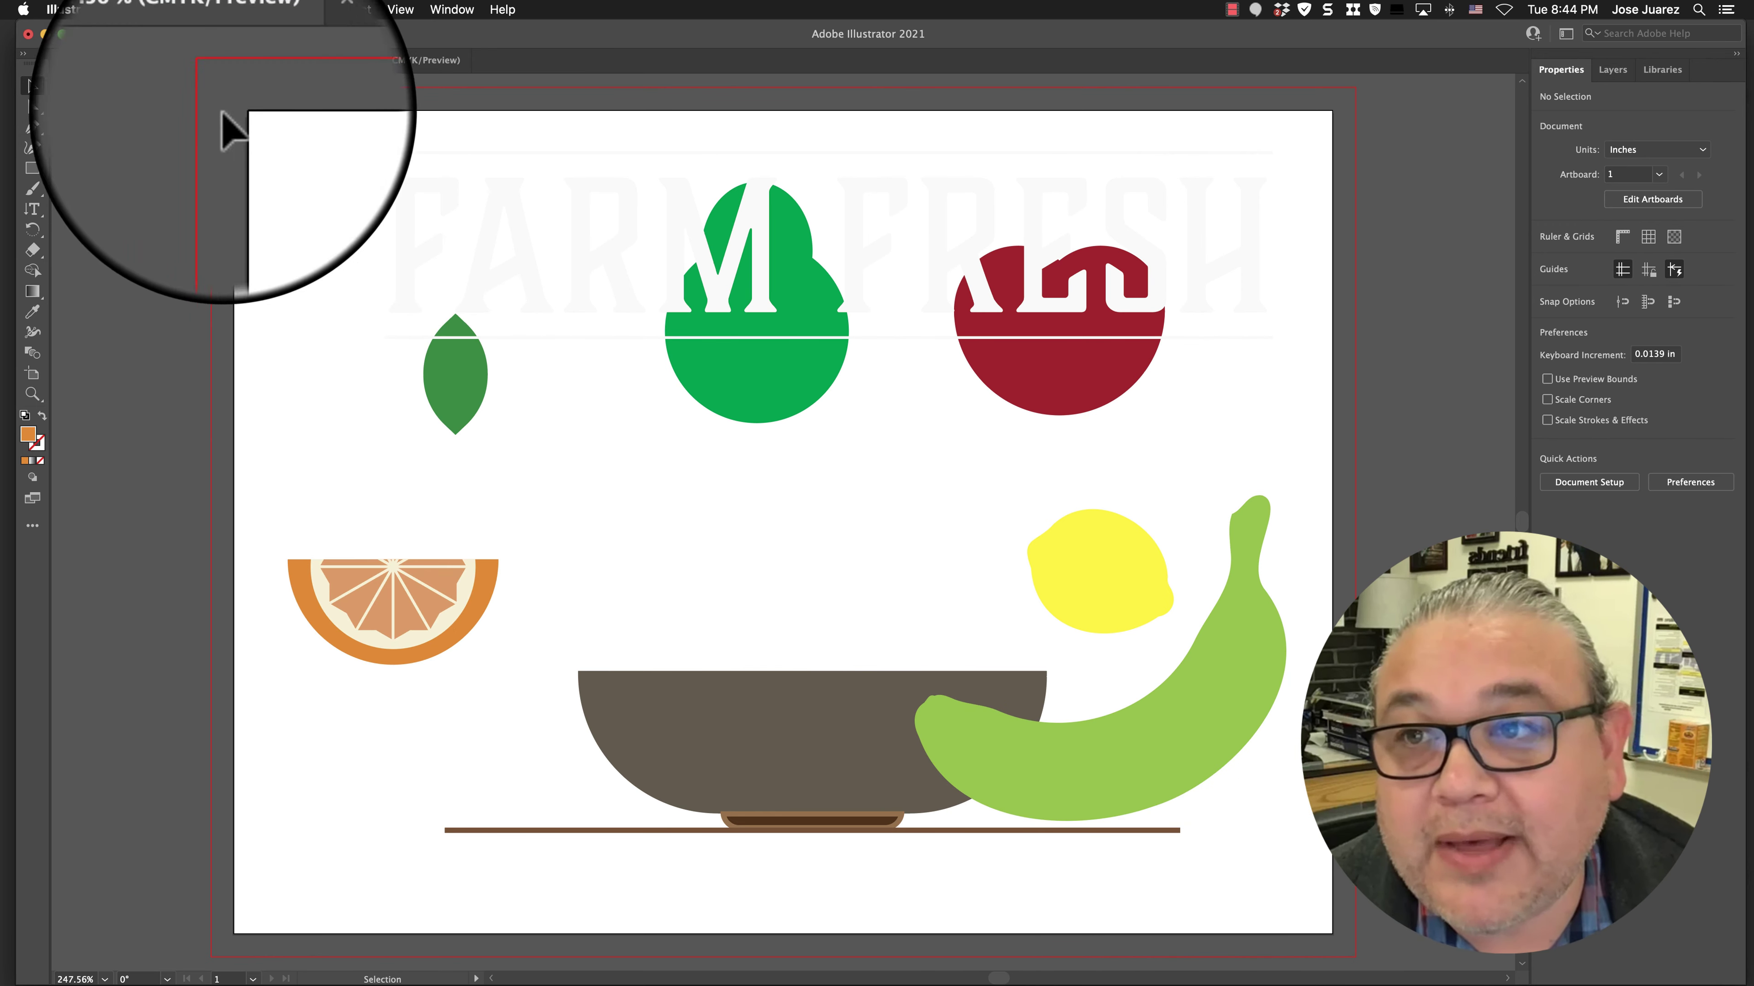
click(32, 168)
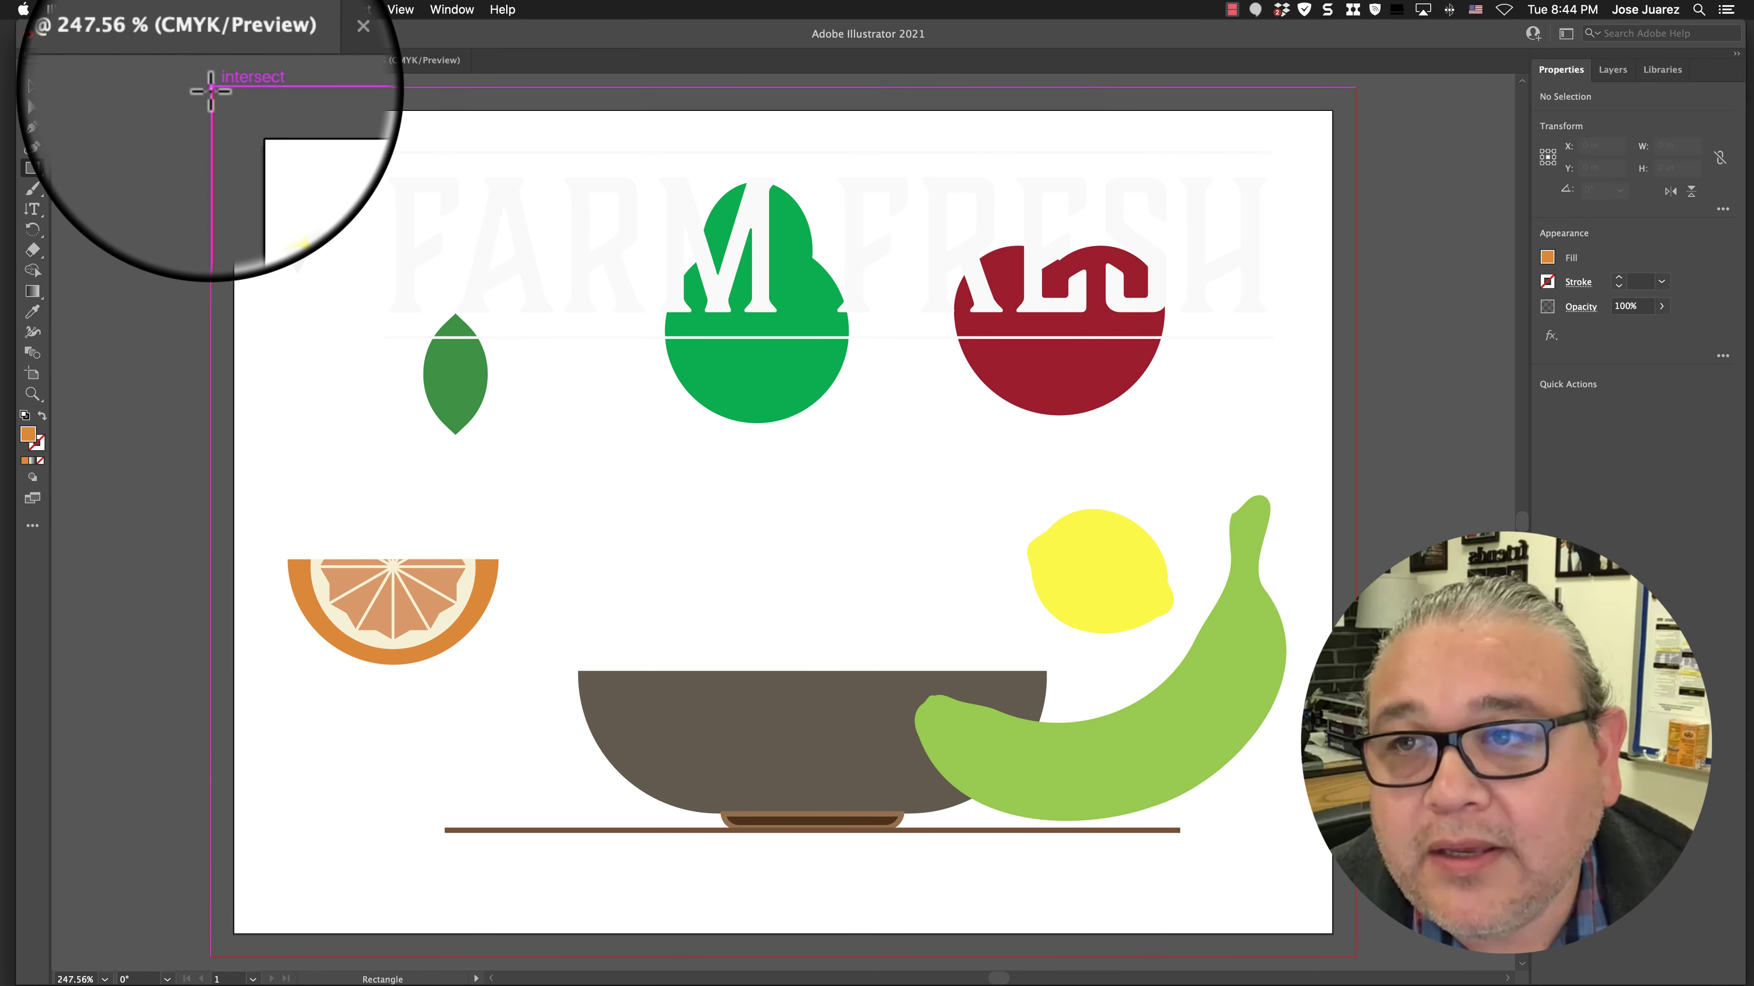
drag(210, 88, 1351, 958)
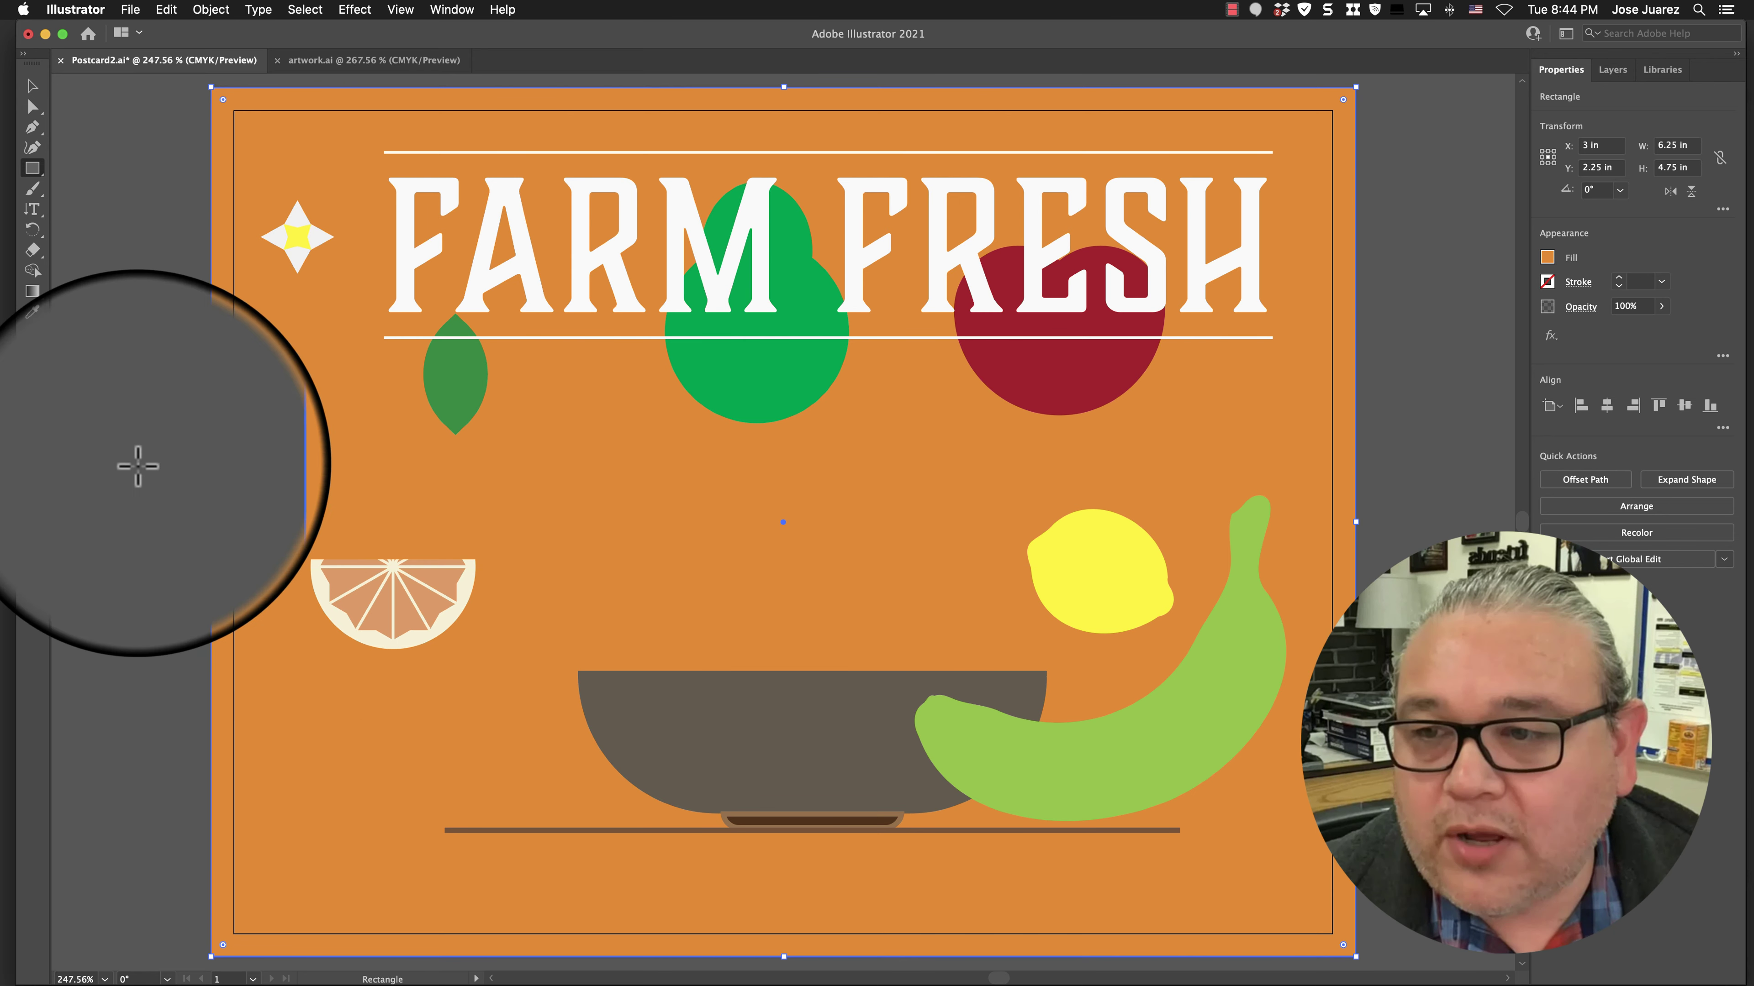
click(32, 477)
click(61, 523)
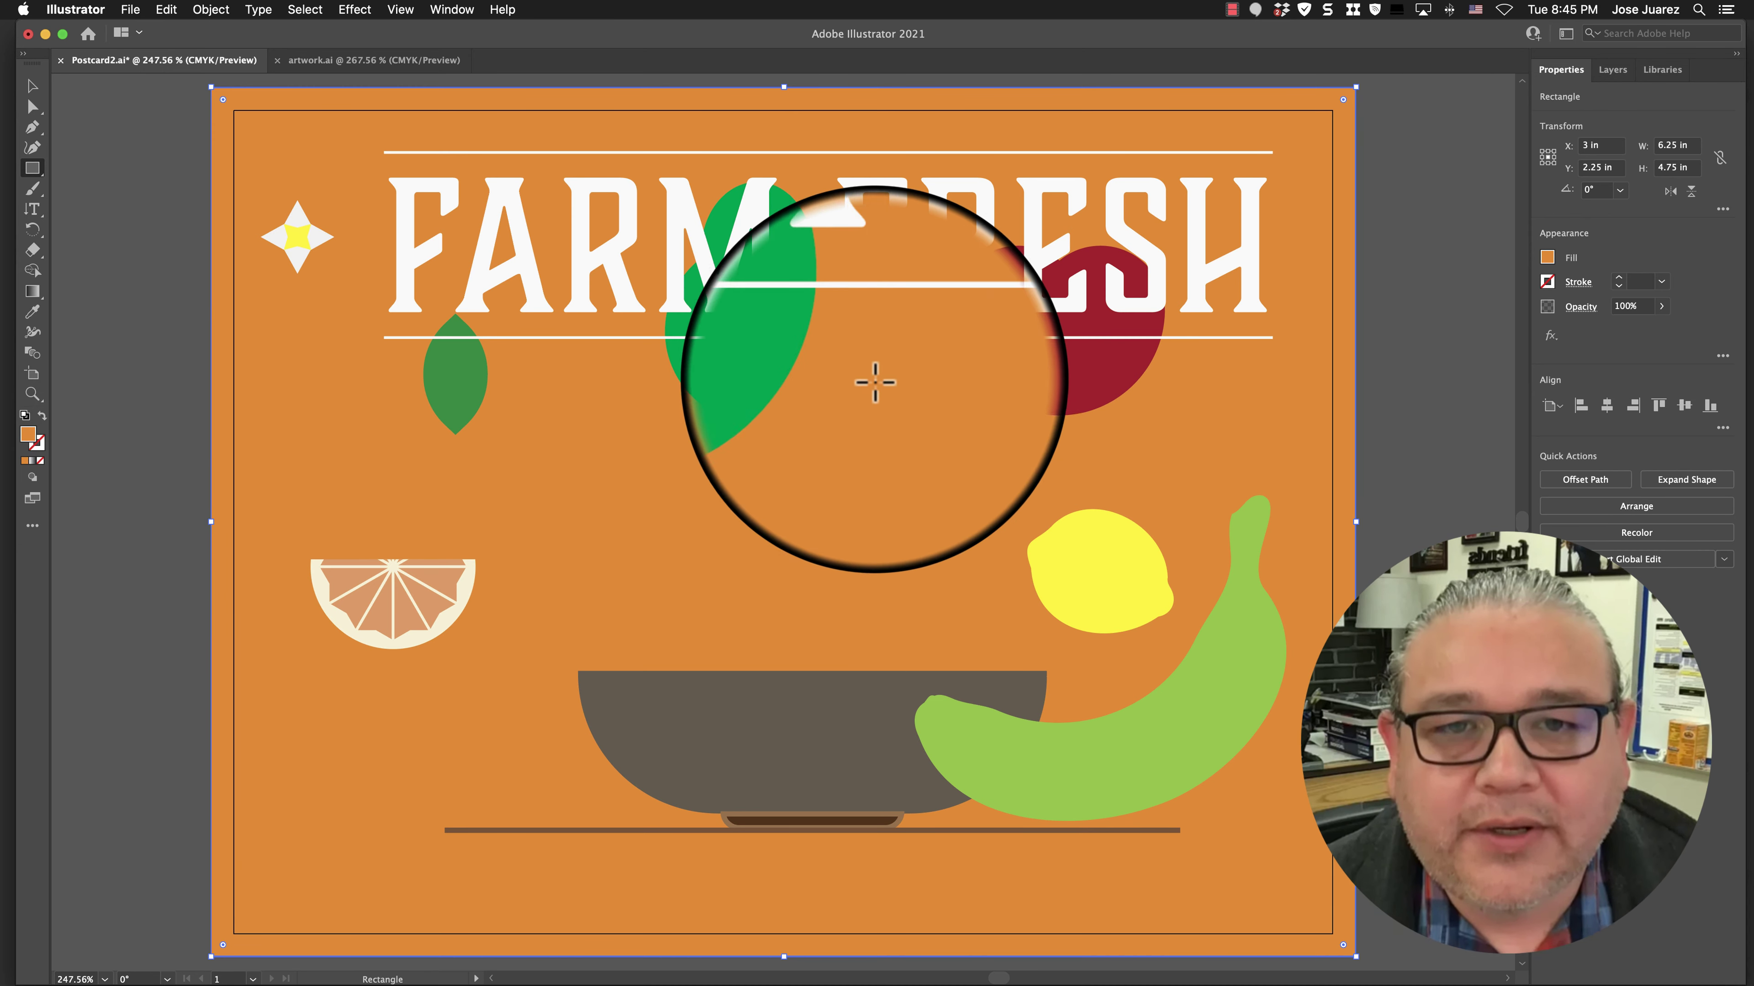
Set the background rectangle's CMYK fill to C 0, M 0, Y 0, K 20
click(1548, 257)
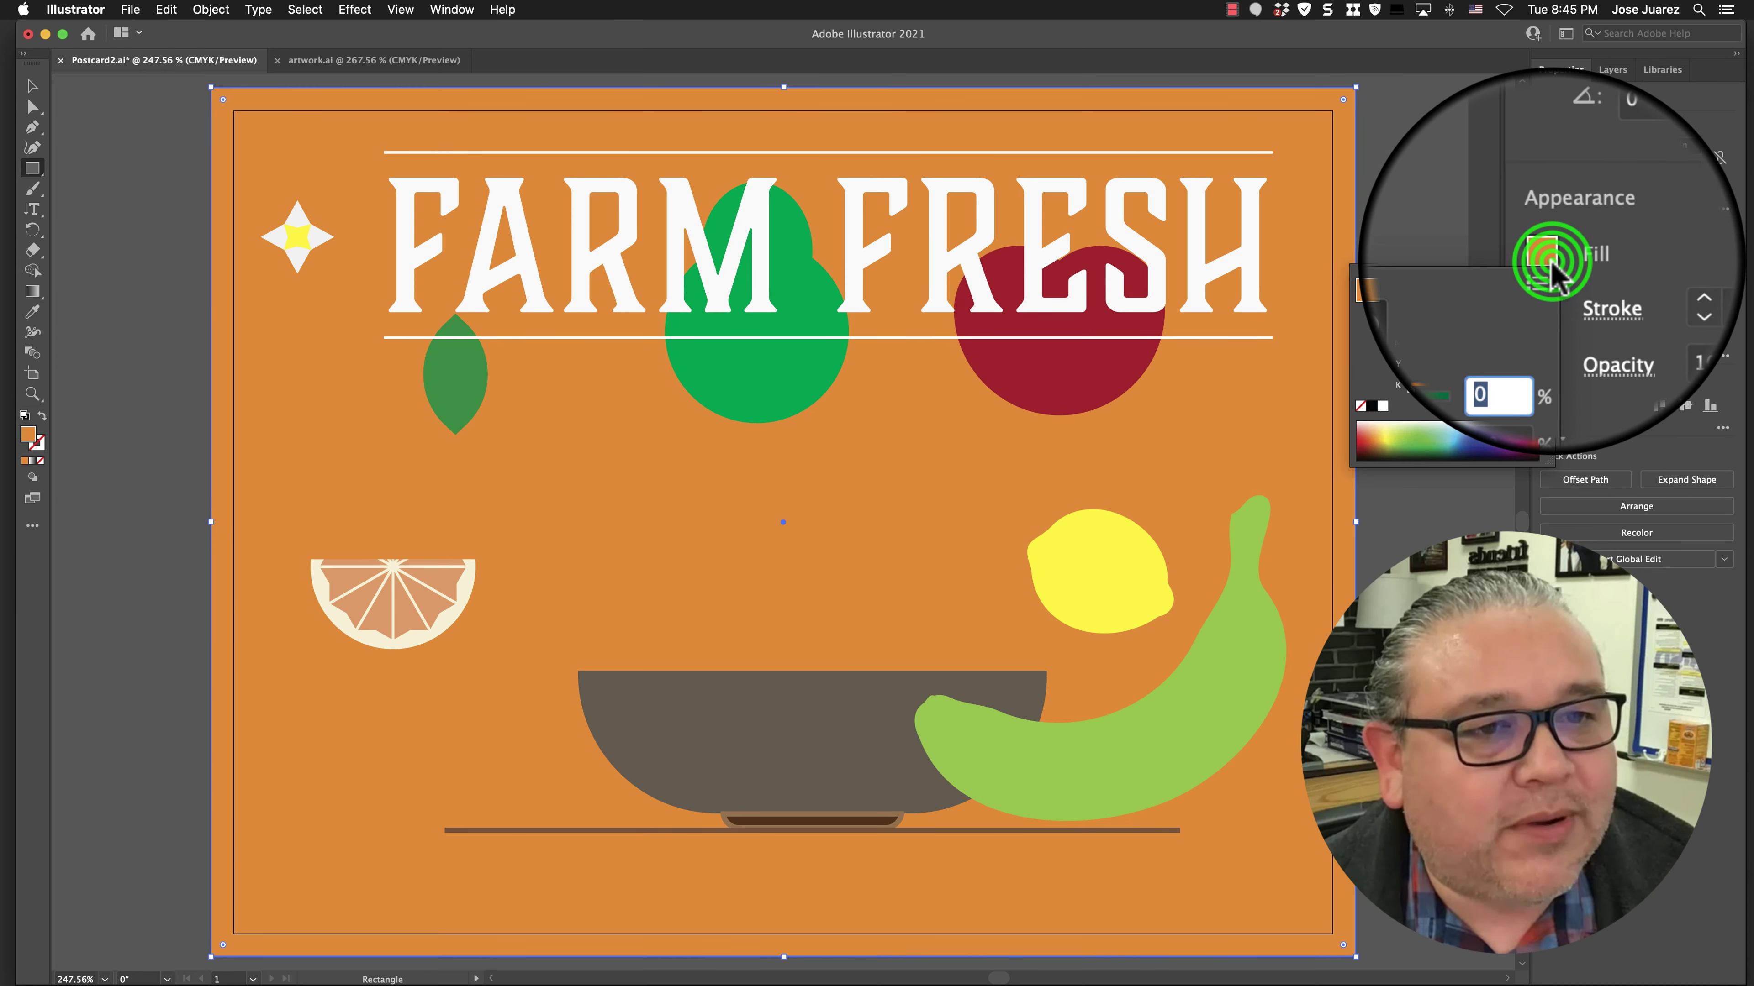
click(1523, 320)
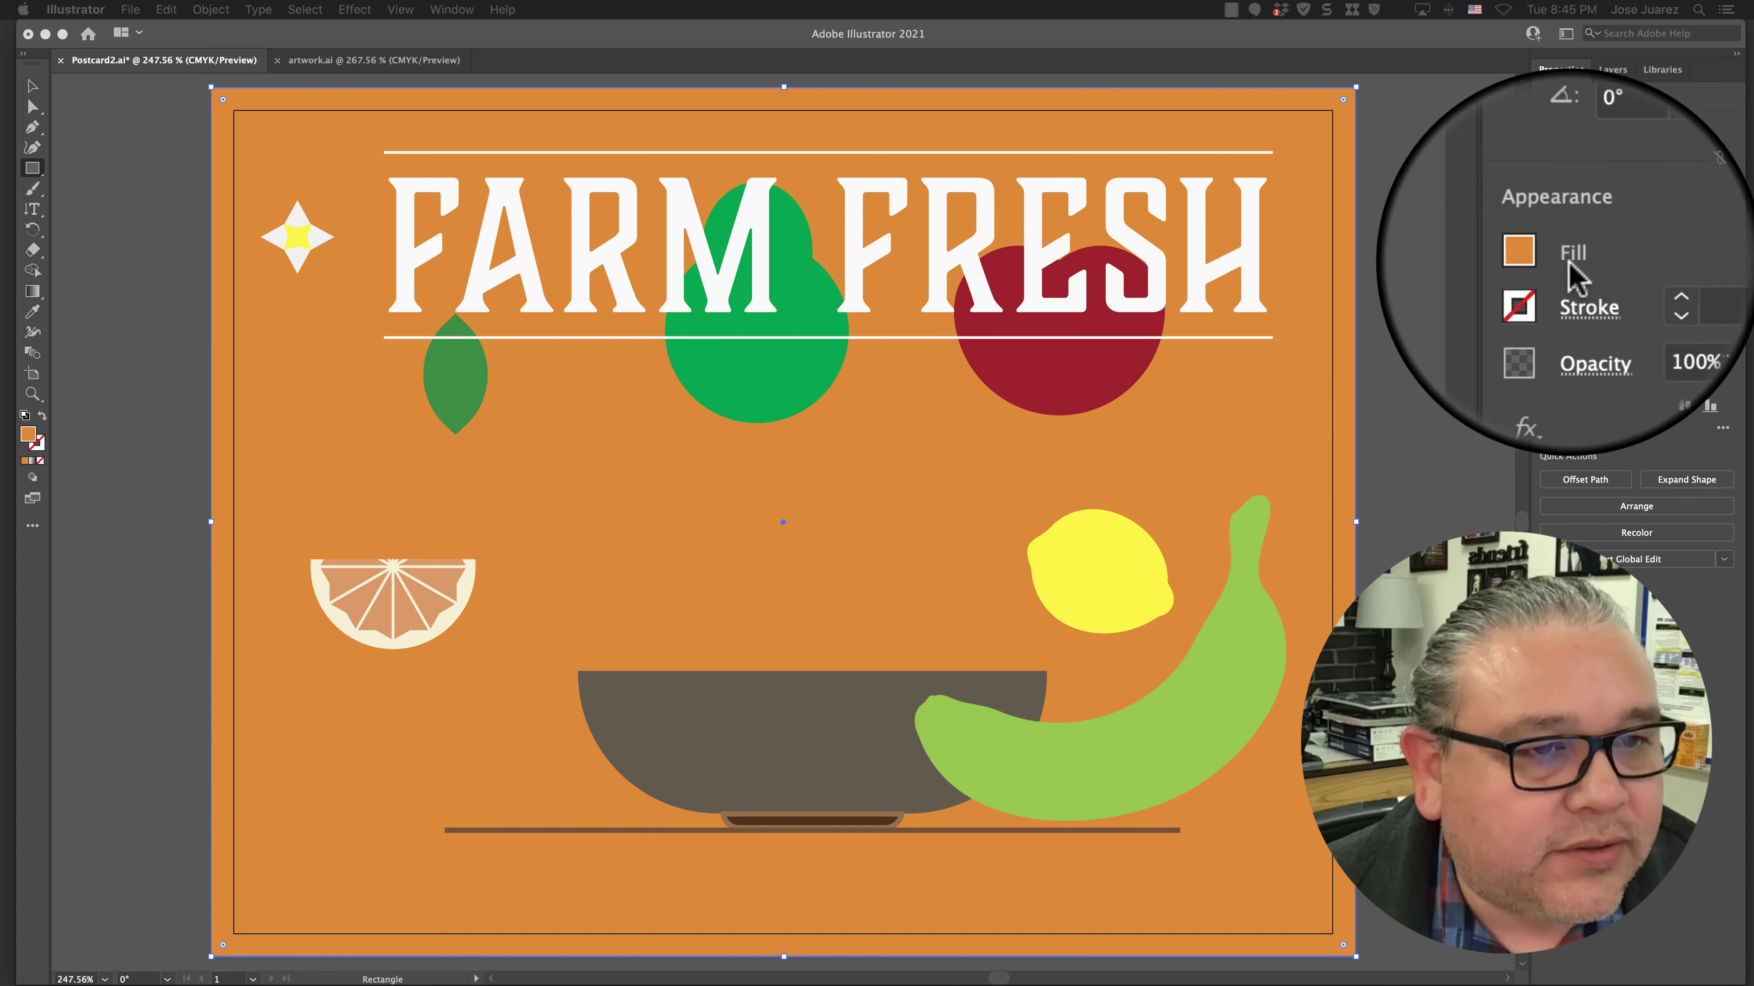
click(1547, 257)
click(1524, 322)
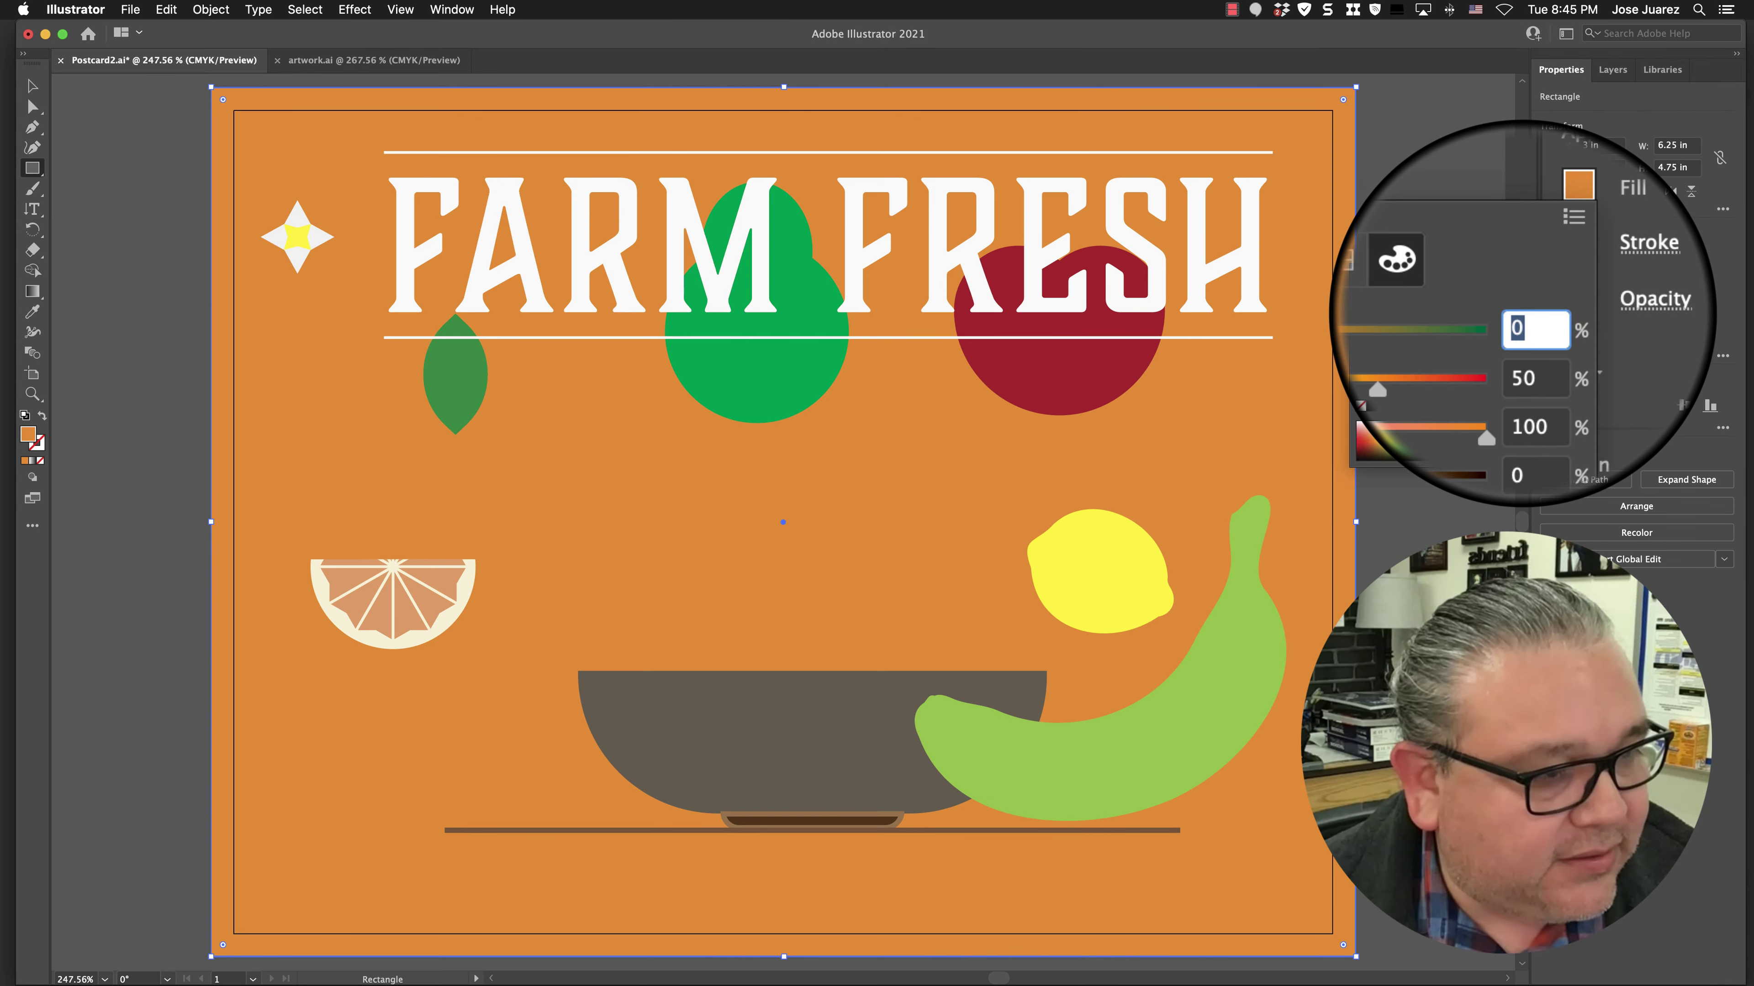
key(Escape)
click(1544, 264)
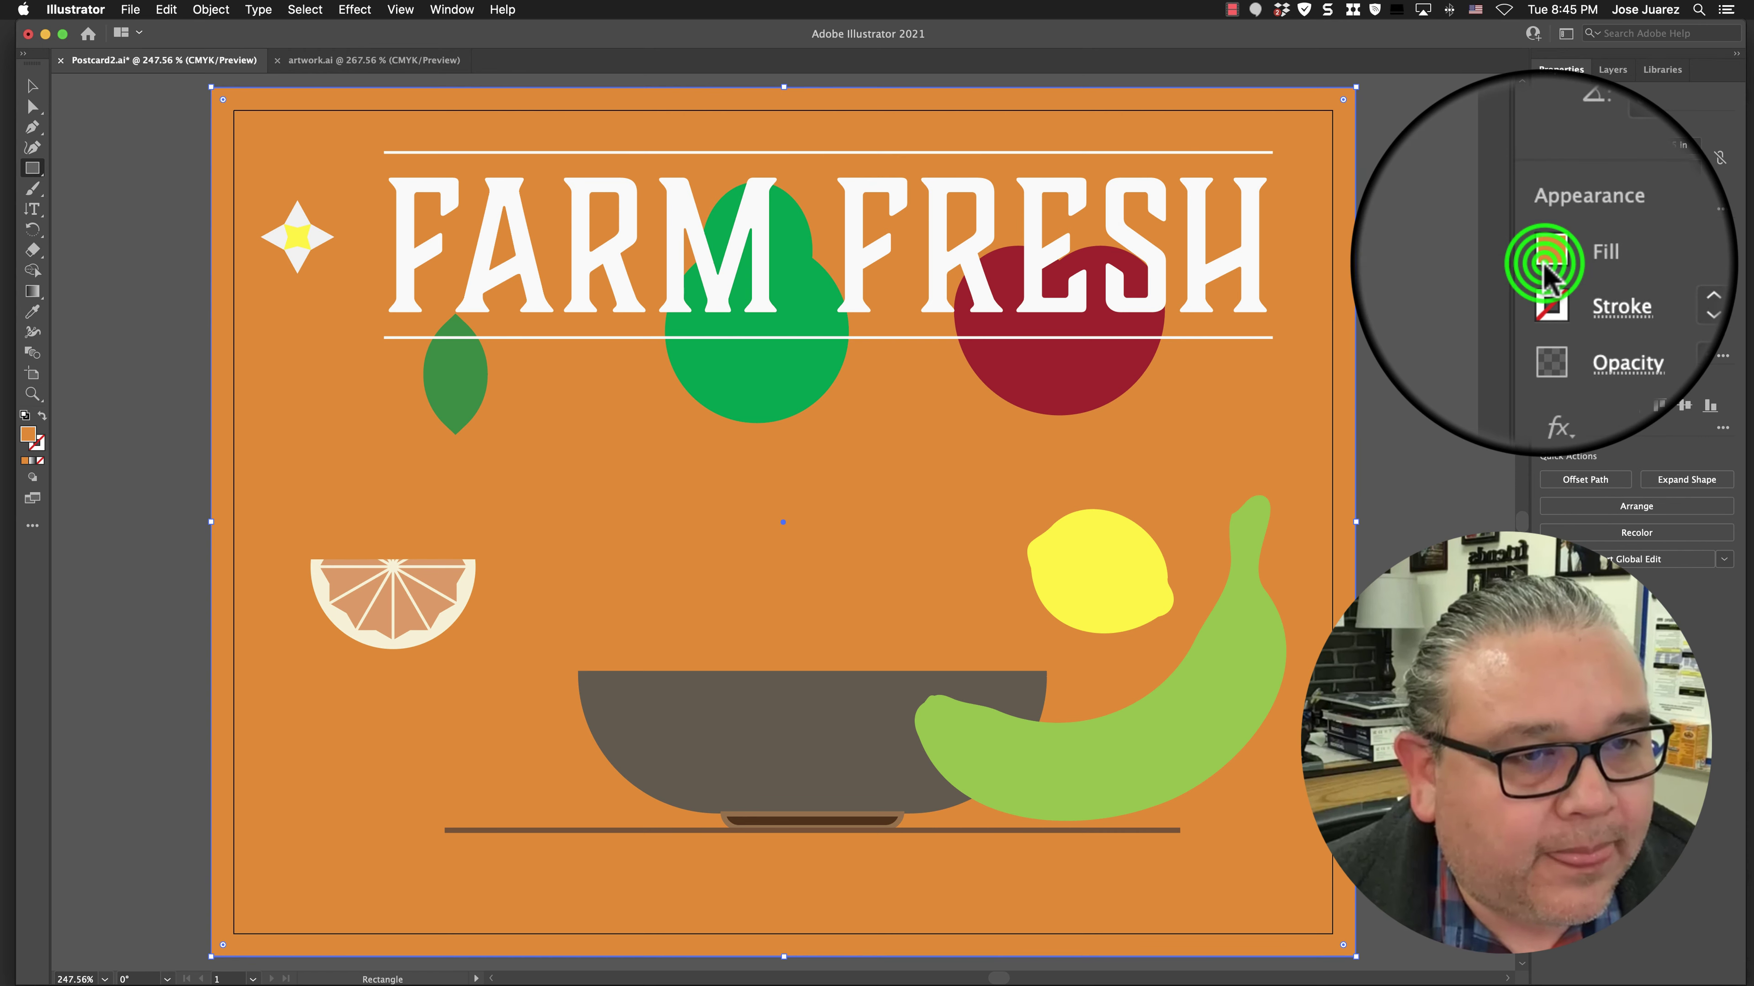
double_click(1534, 340)
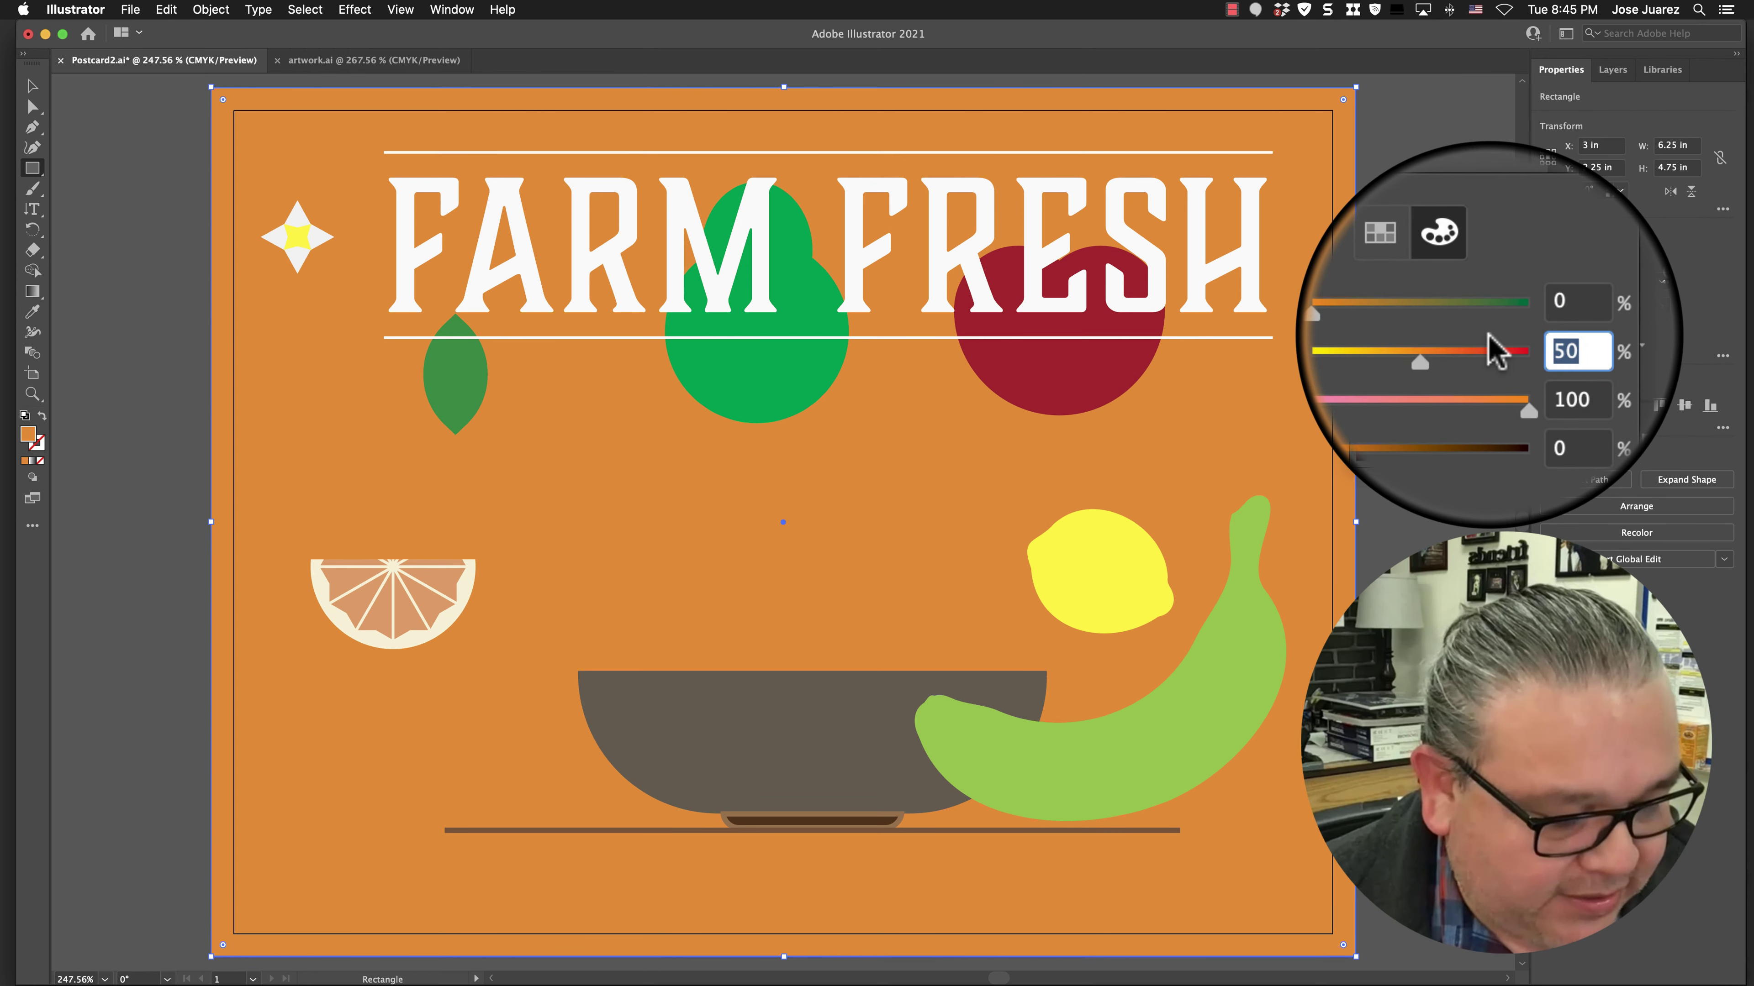
click(1527, 362)
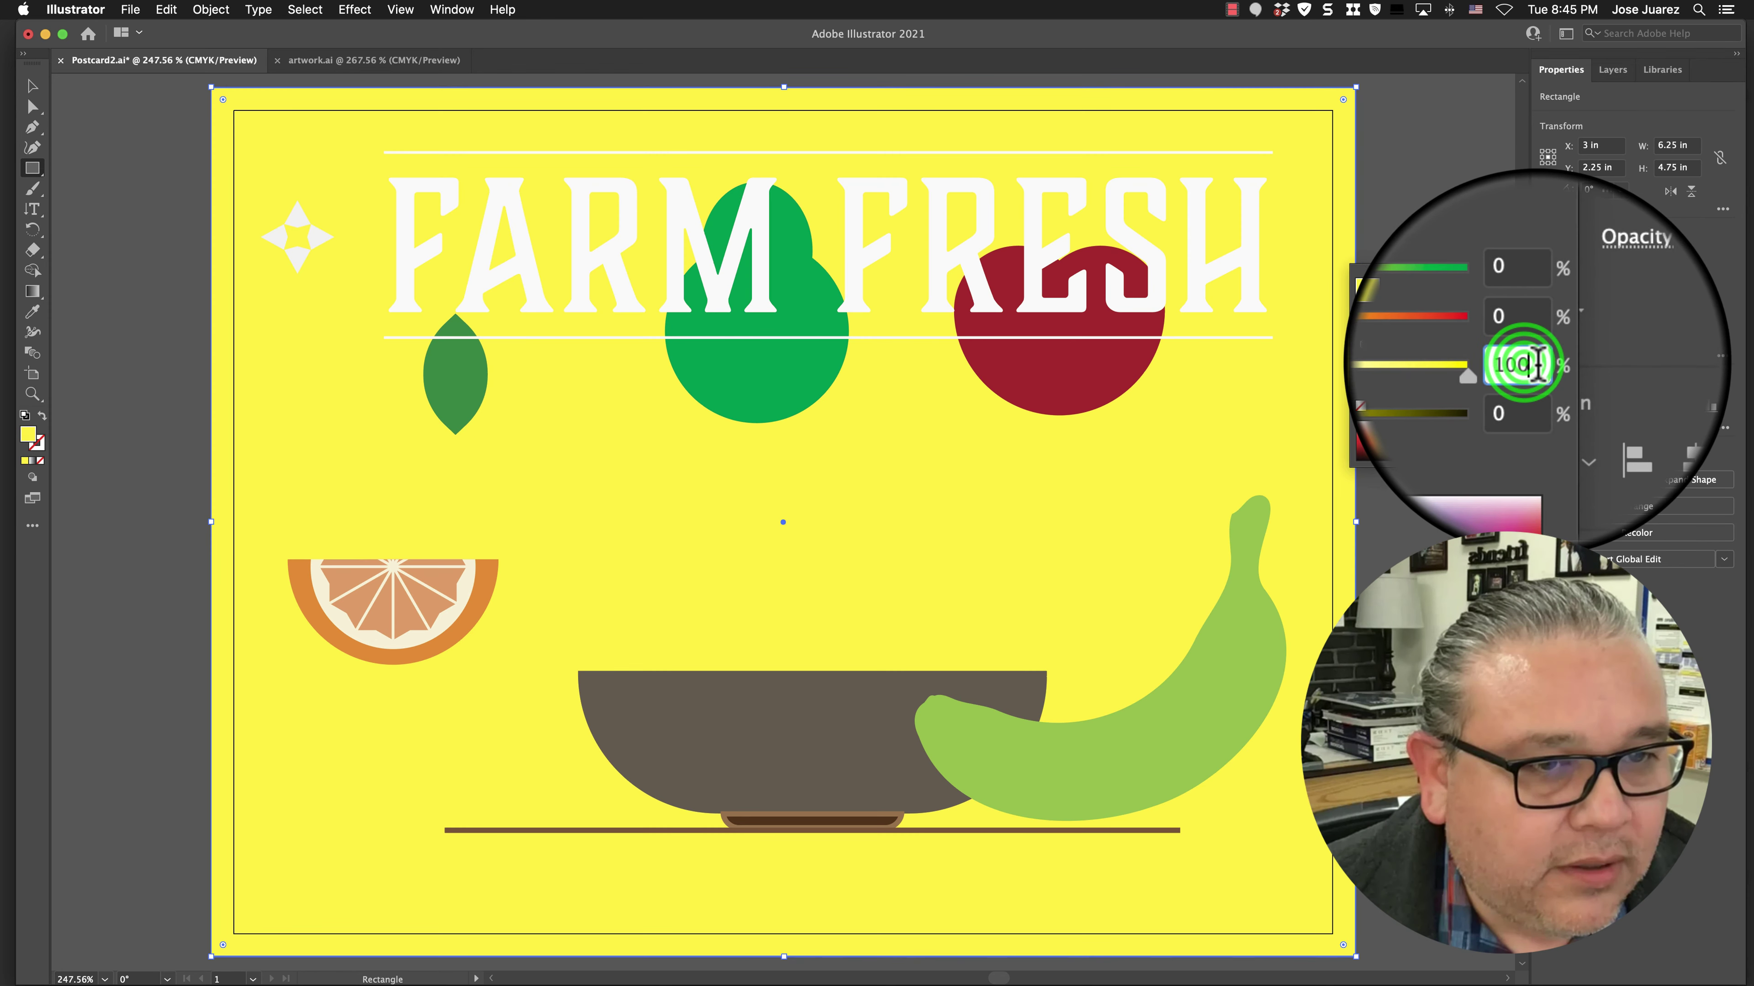
double_click(1534, 364)
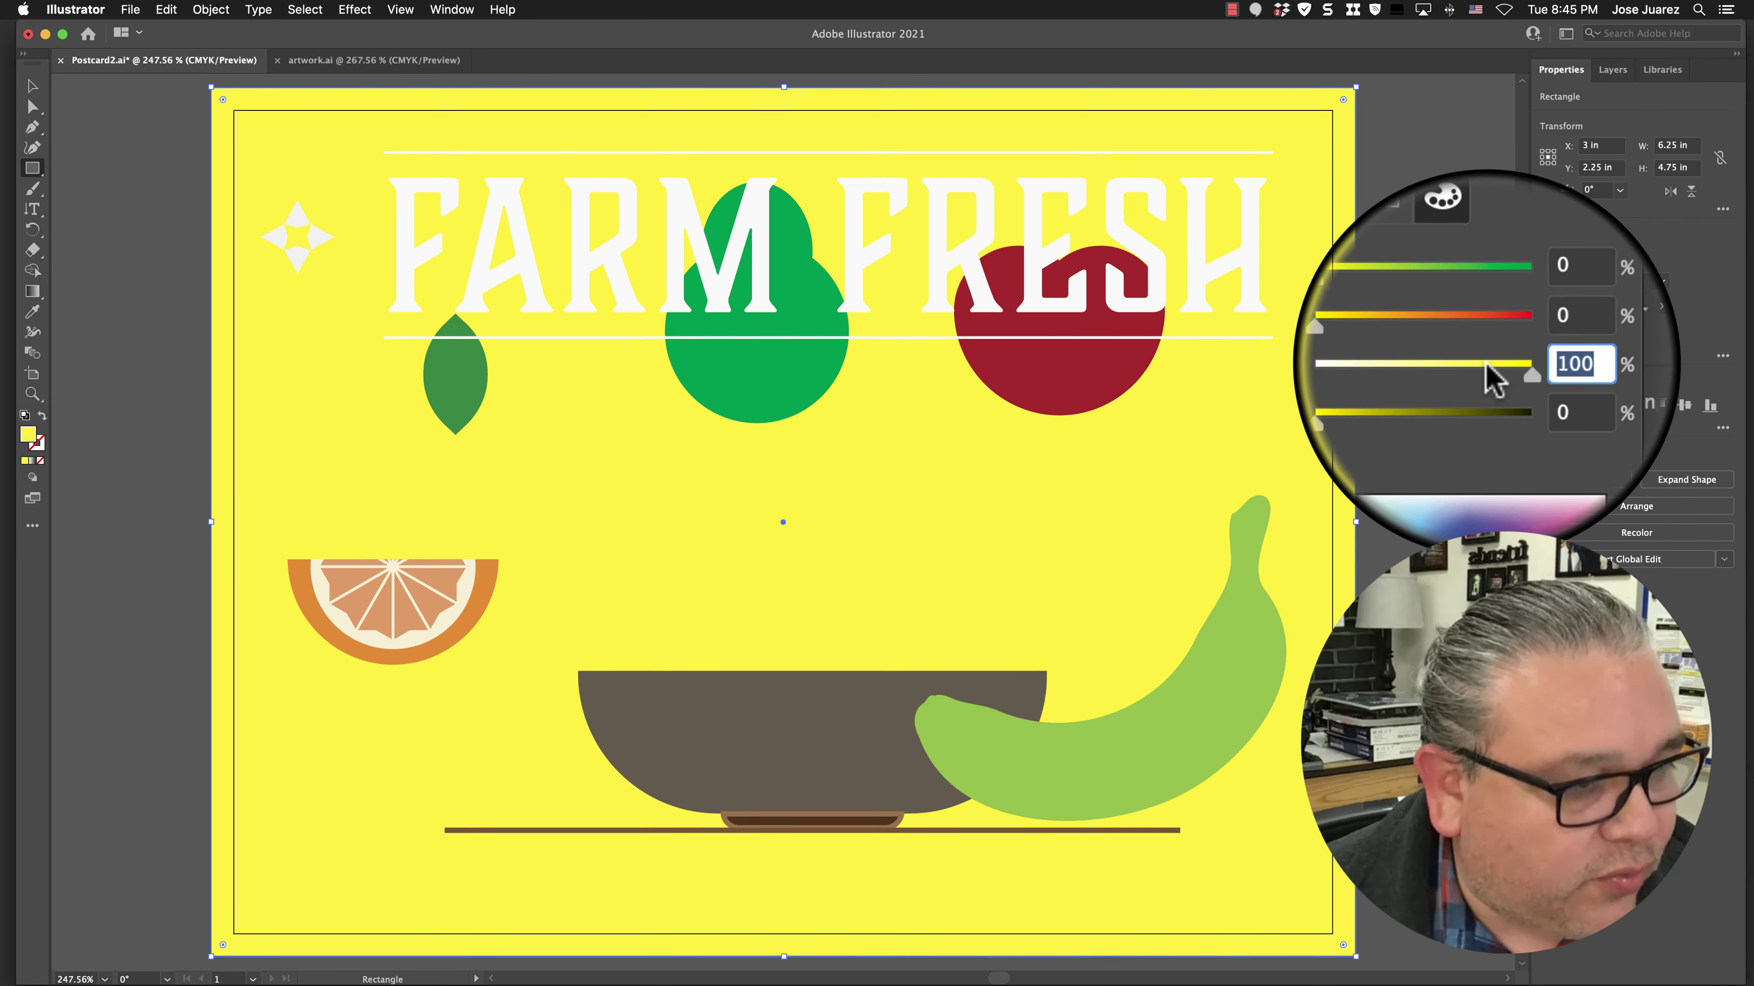
double_click(1557, 386)
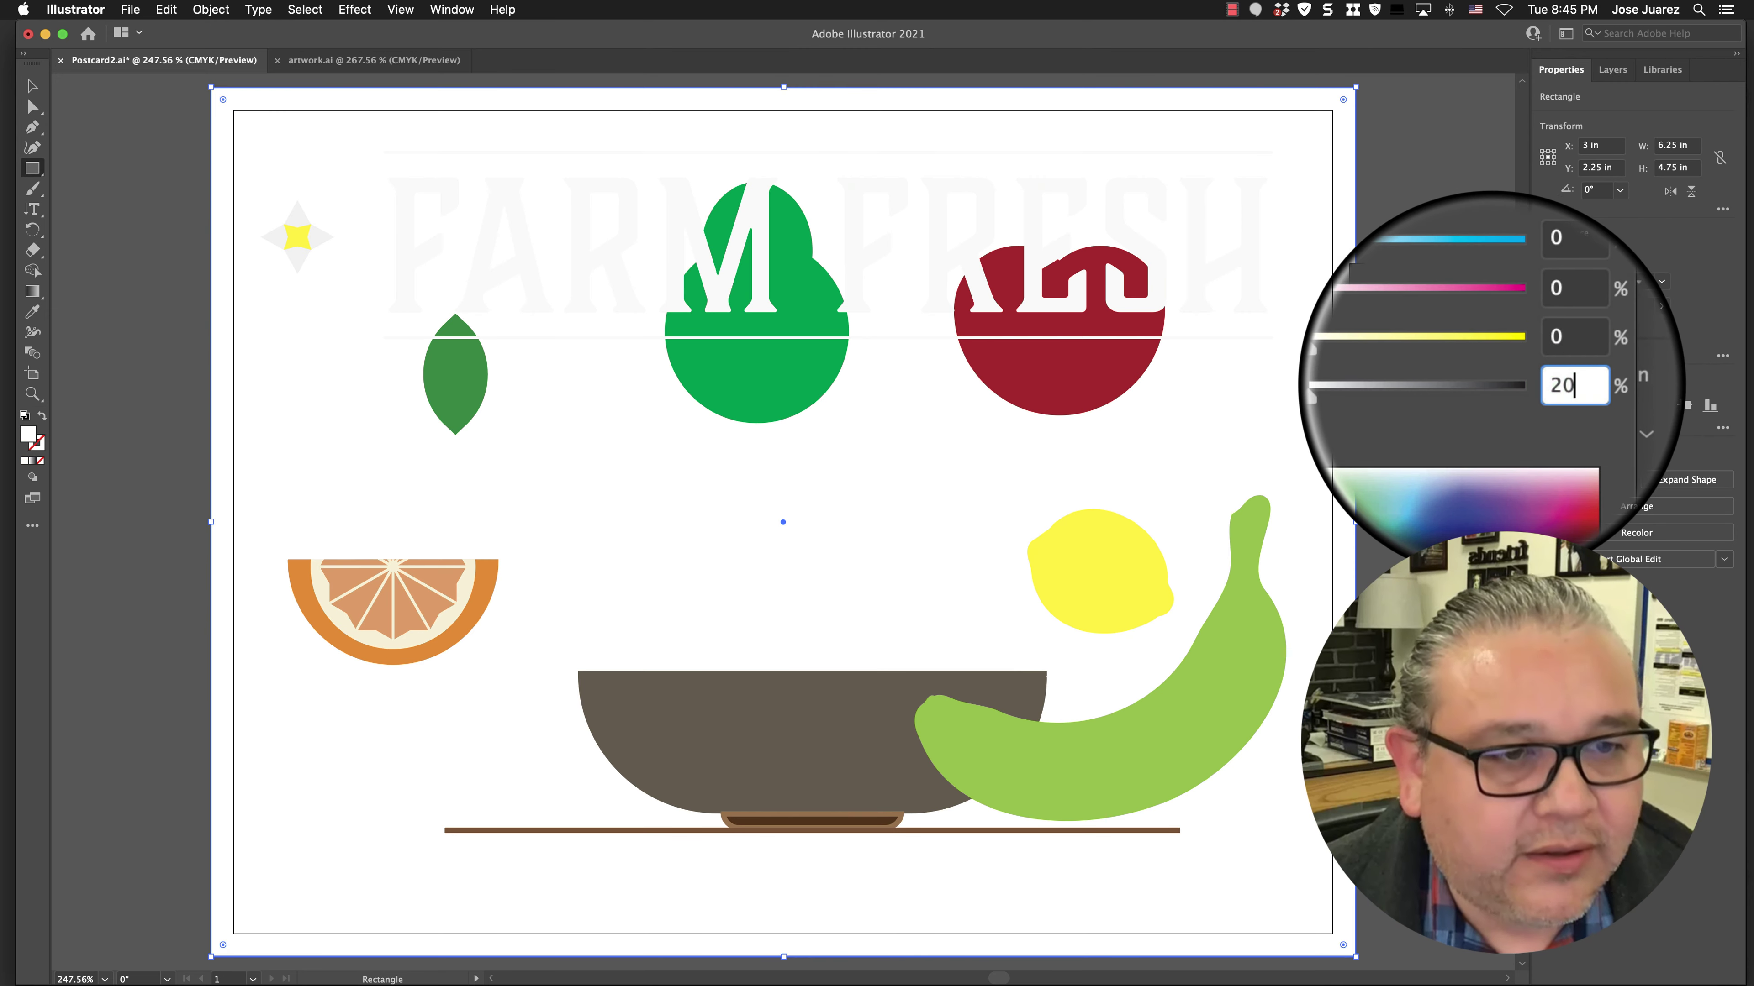
text(20)
click(1527, 342)
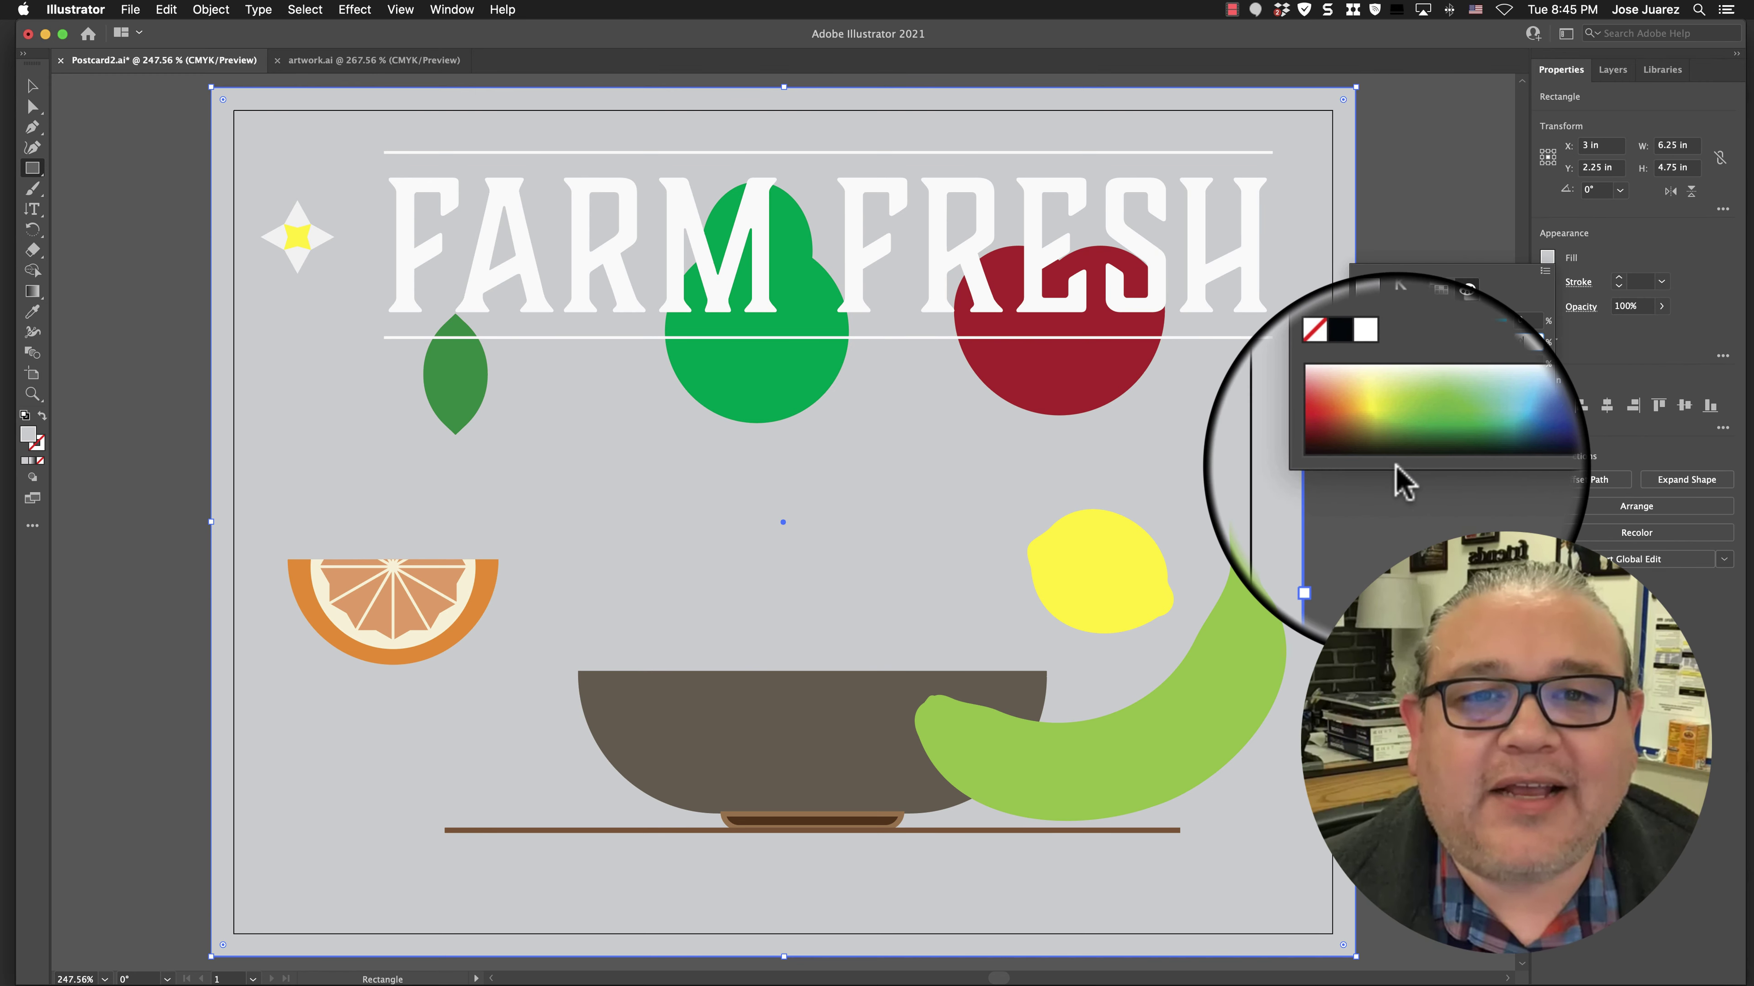
click(1548, 255)
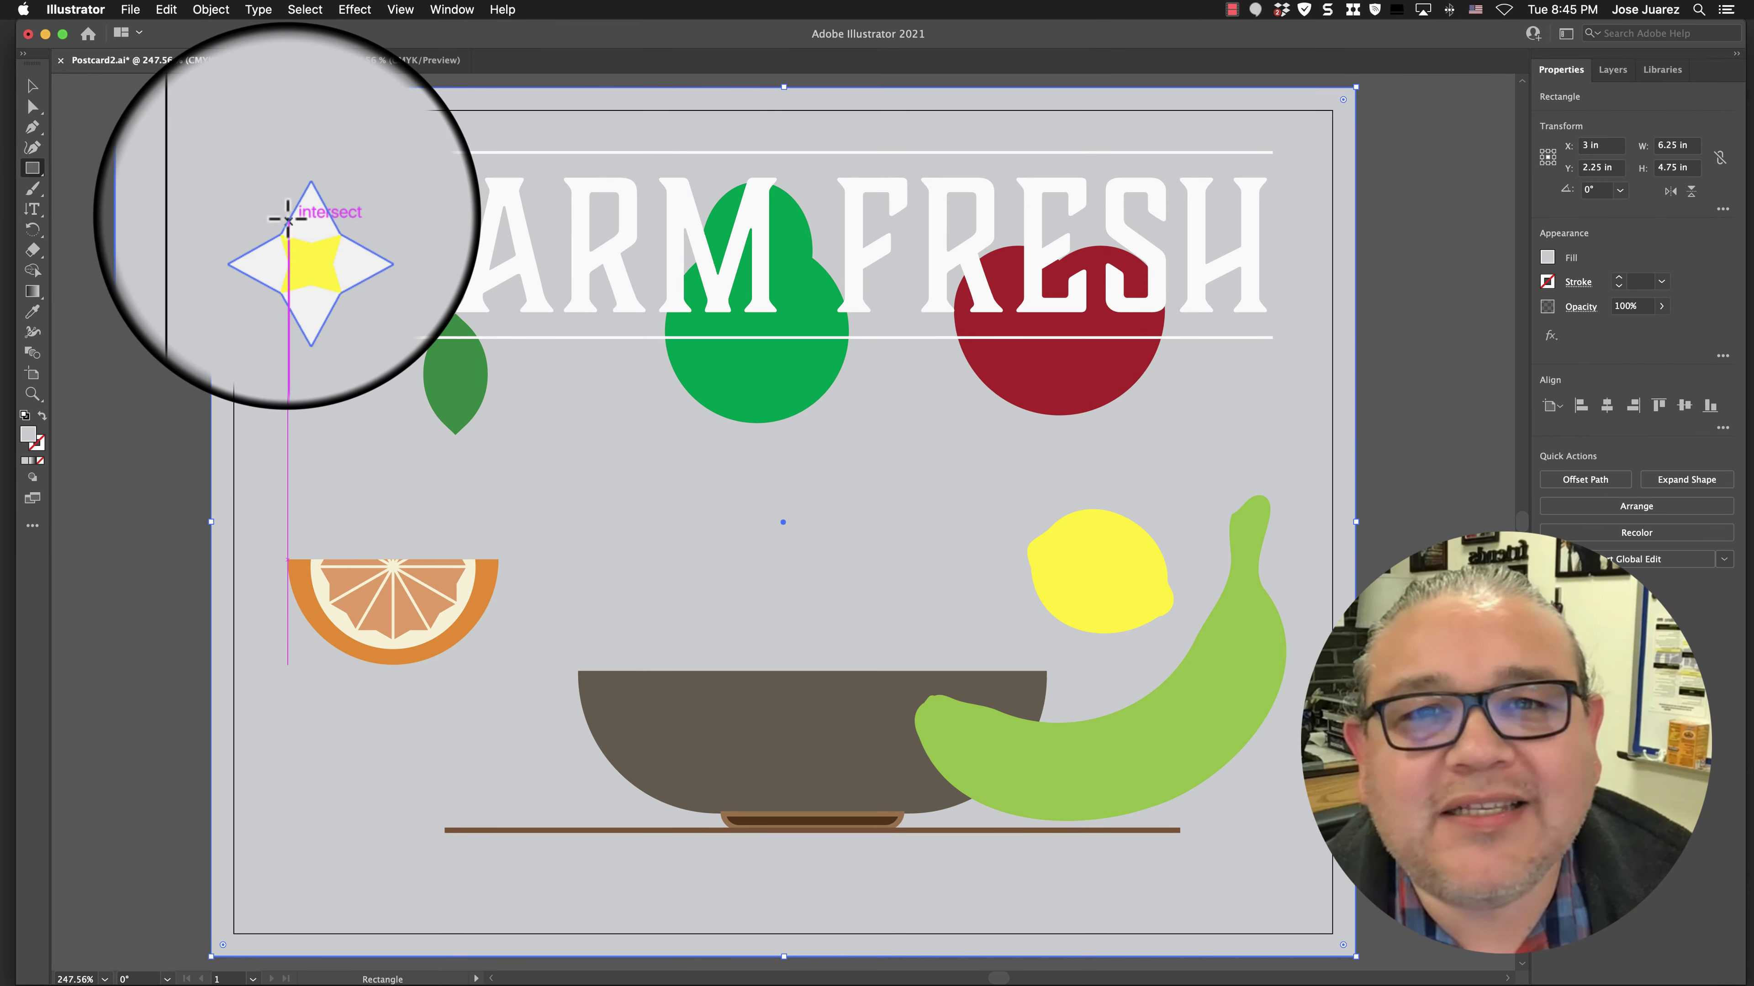
Lock the gray background rectangle and switch to the Selection tool
click(208, 9)
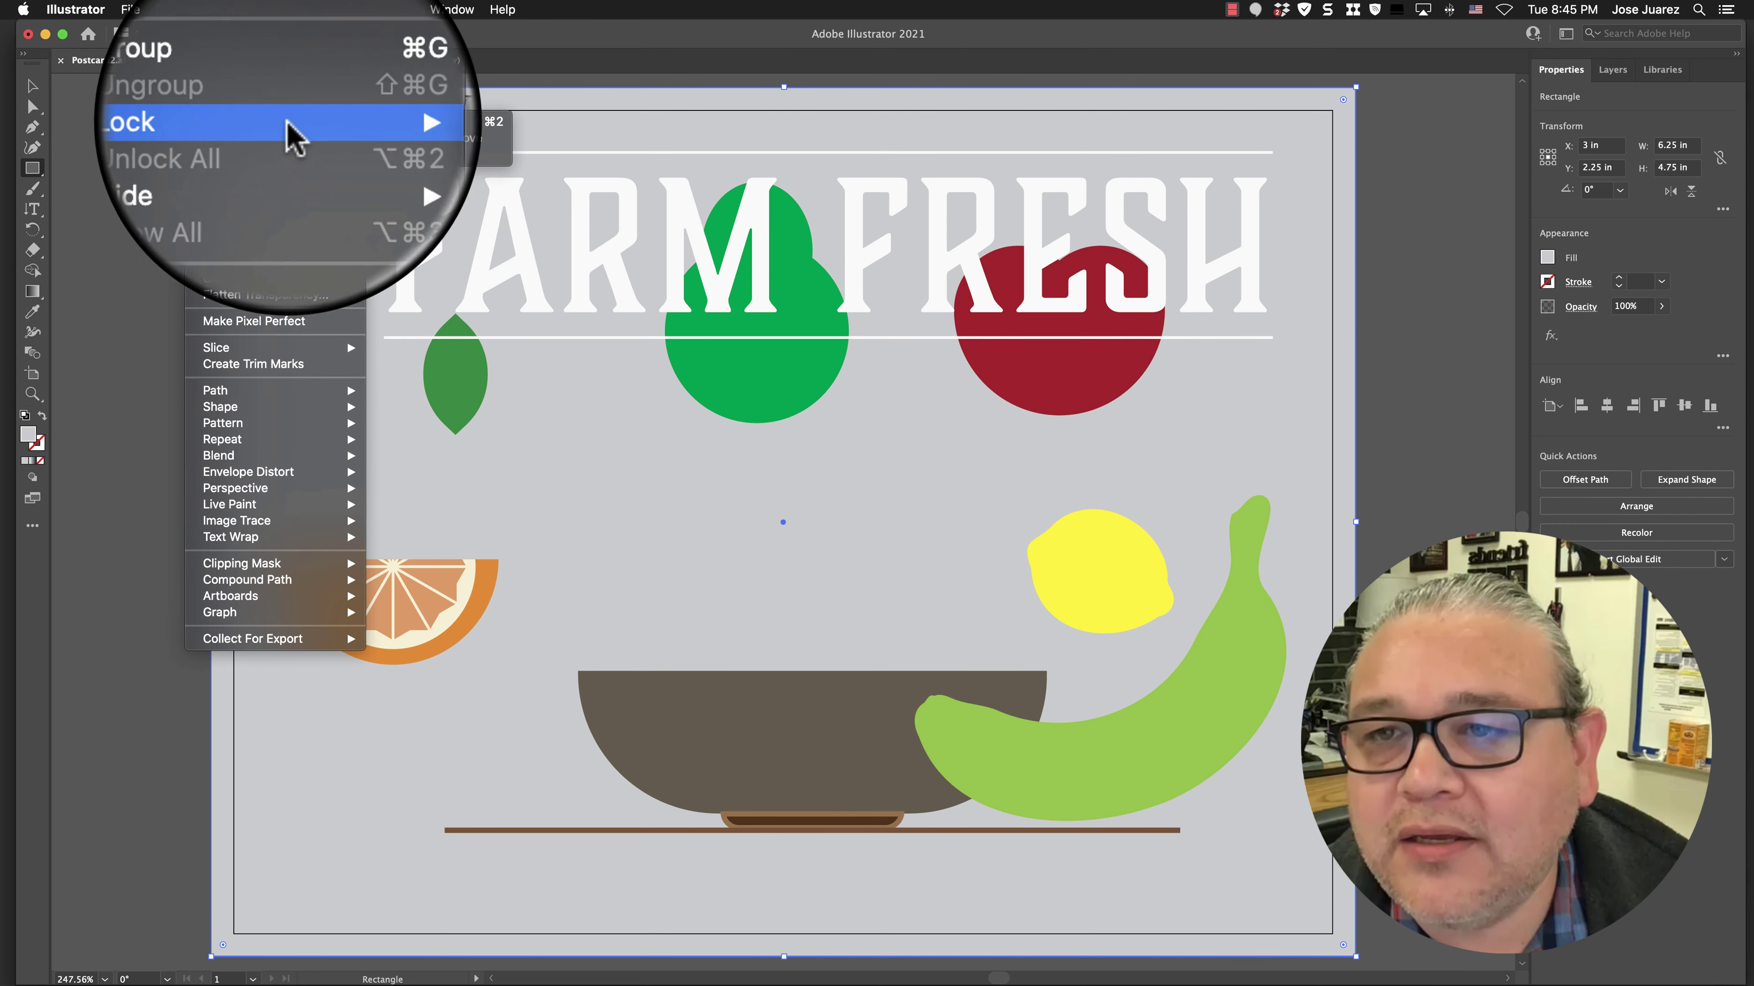
mouse_move(231, 121)
click(426, 123)
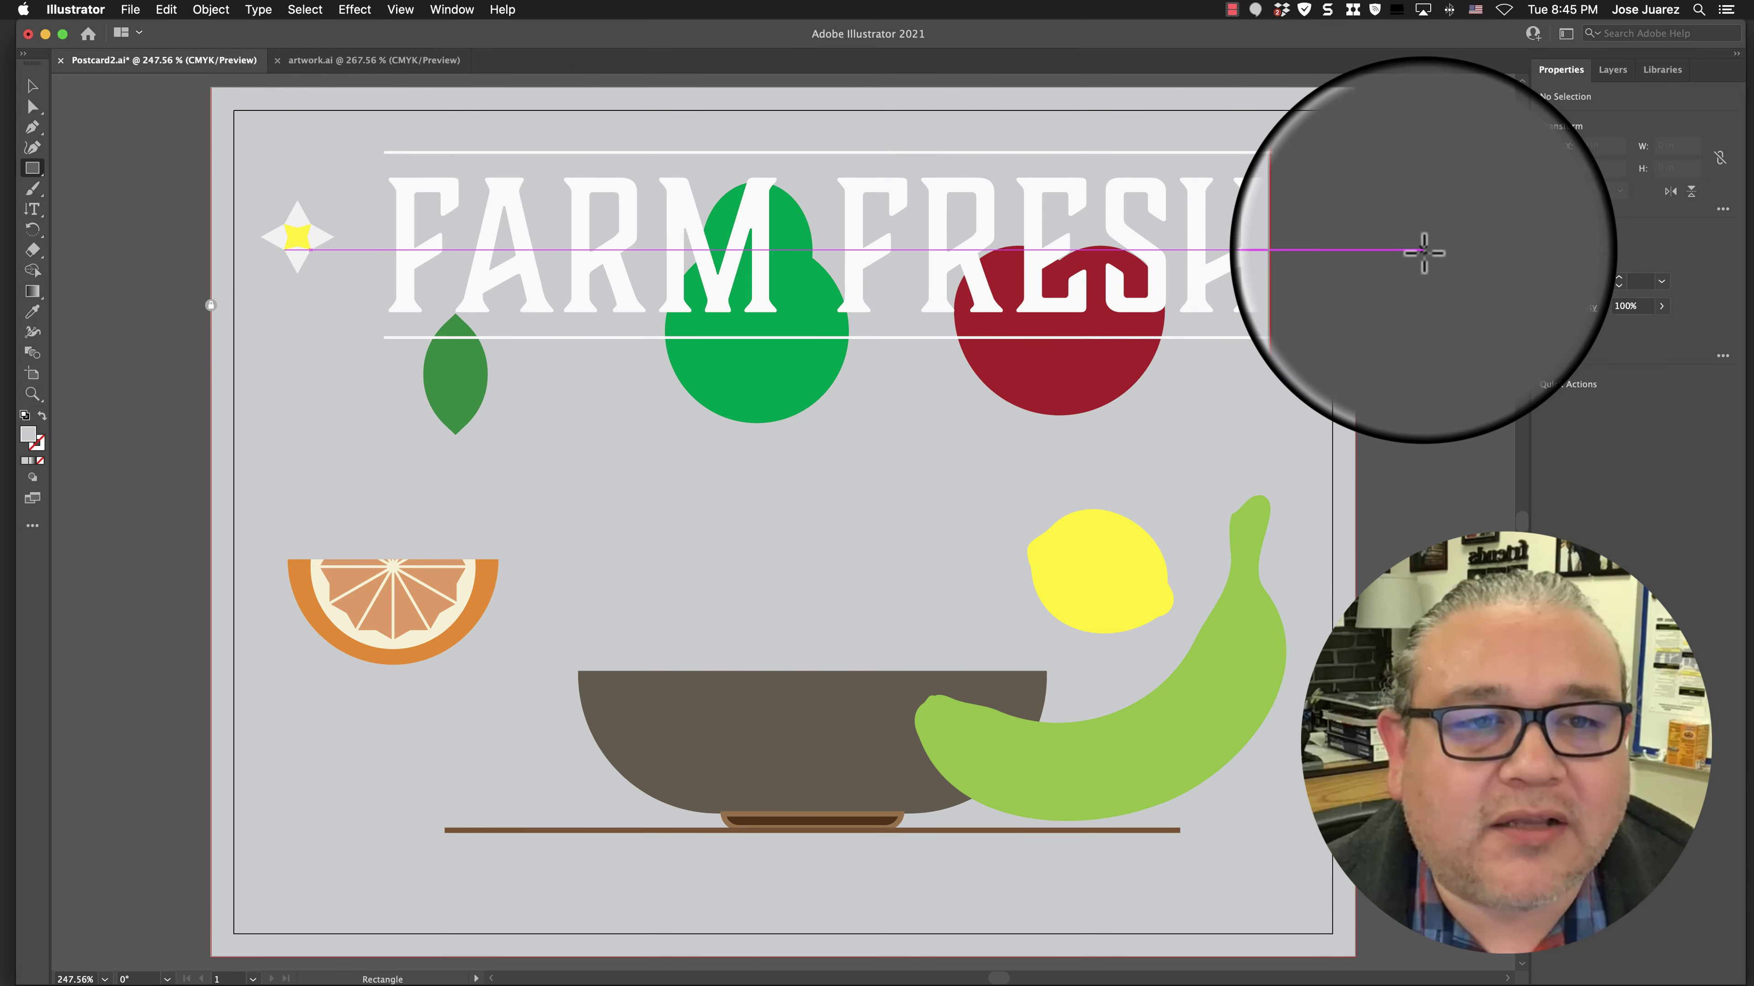
click(32, 86)
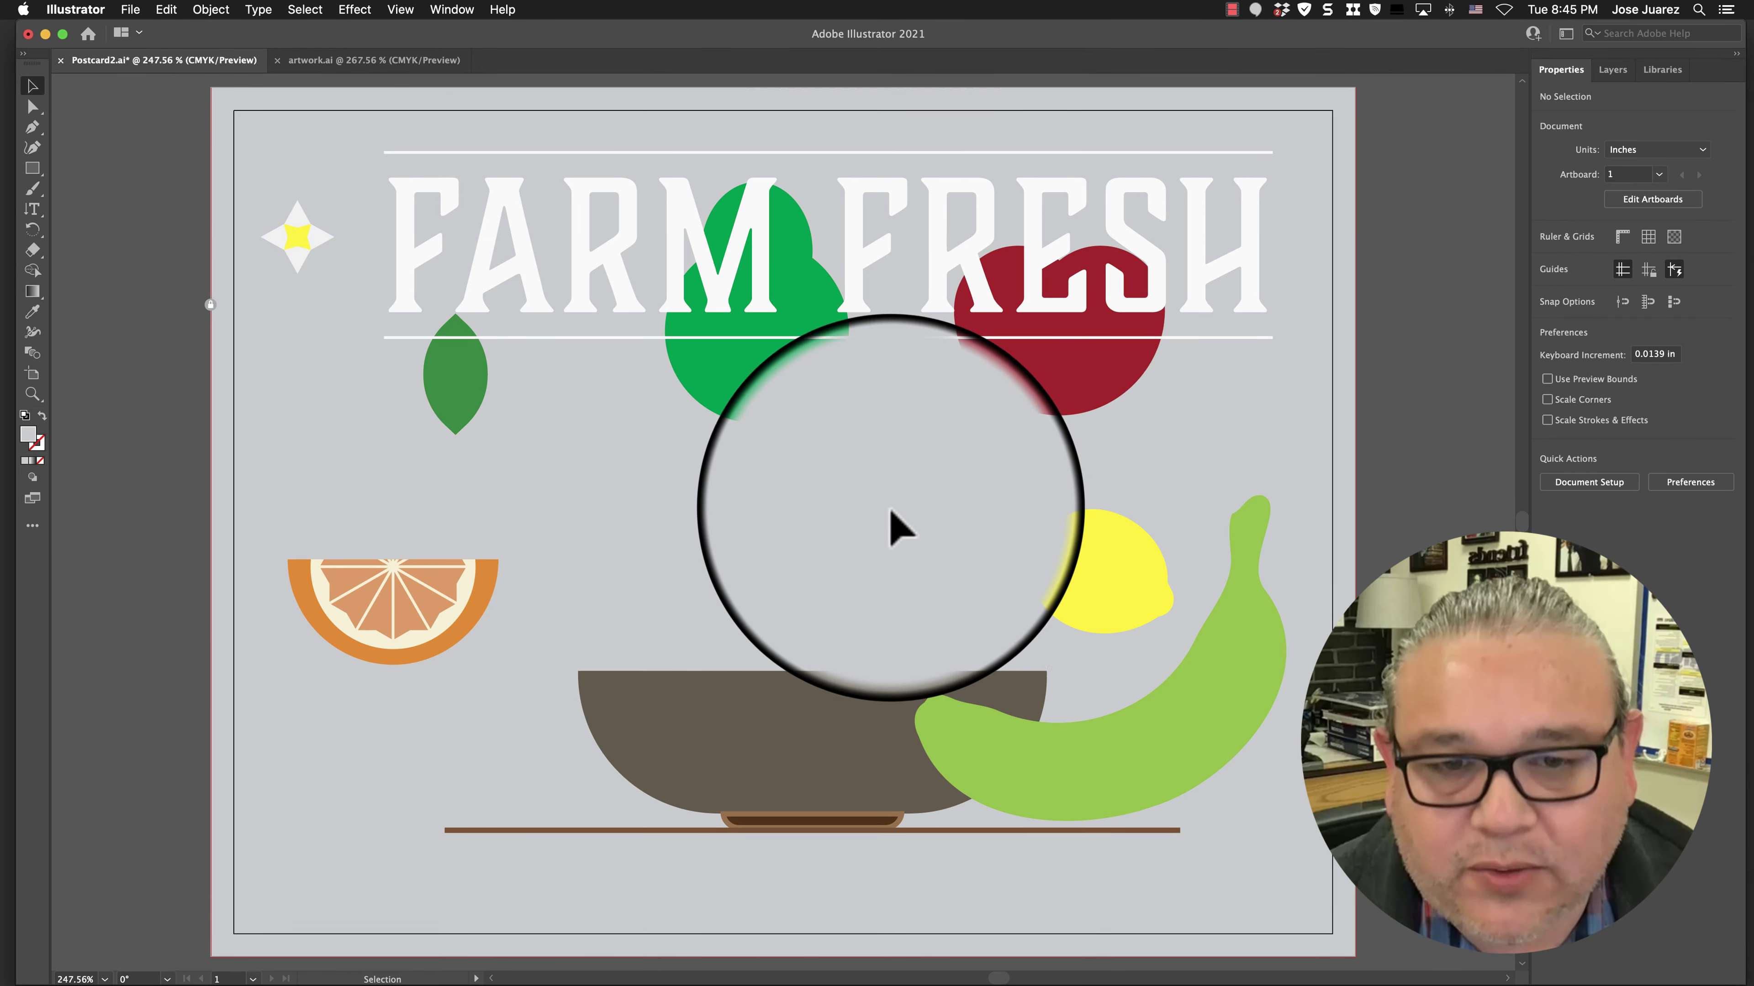
Test selecting the locked background, and move the FARM FRESH title group out of the way to about X 1.72 in, Y 4.5 in
click(828, 542)
click(660, 530)
click(856, 494)
click(909, 495)
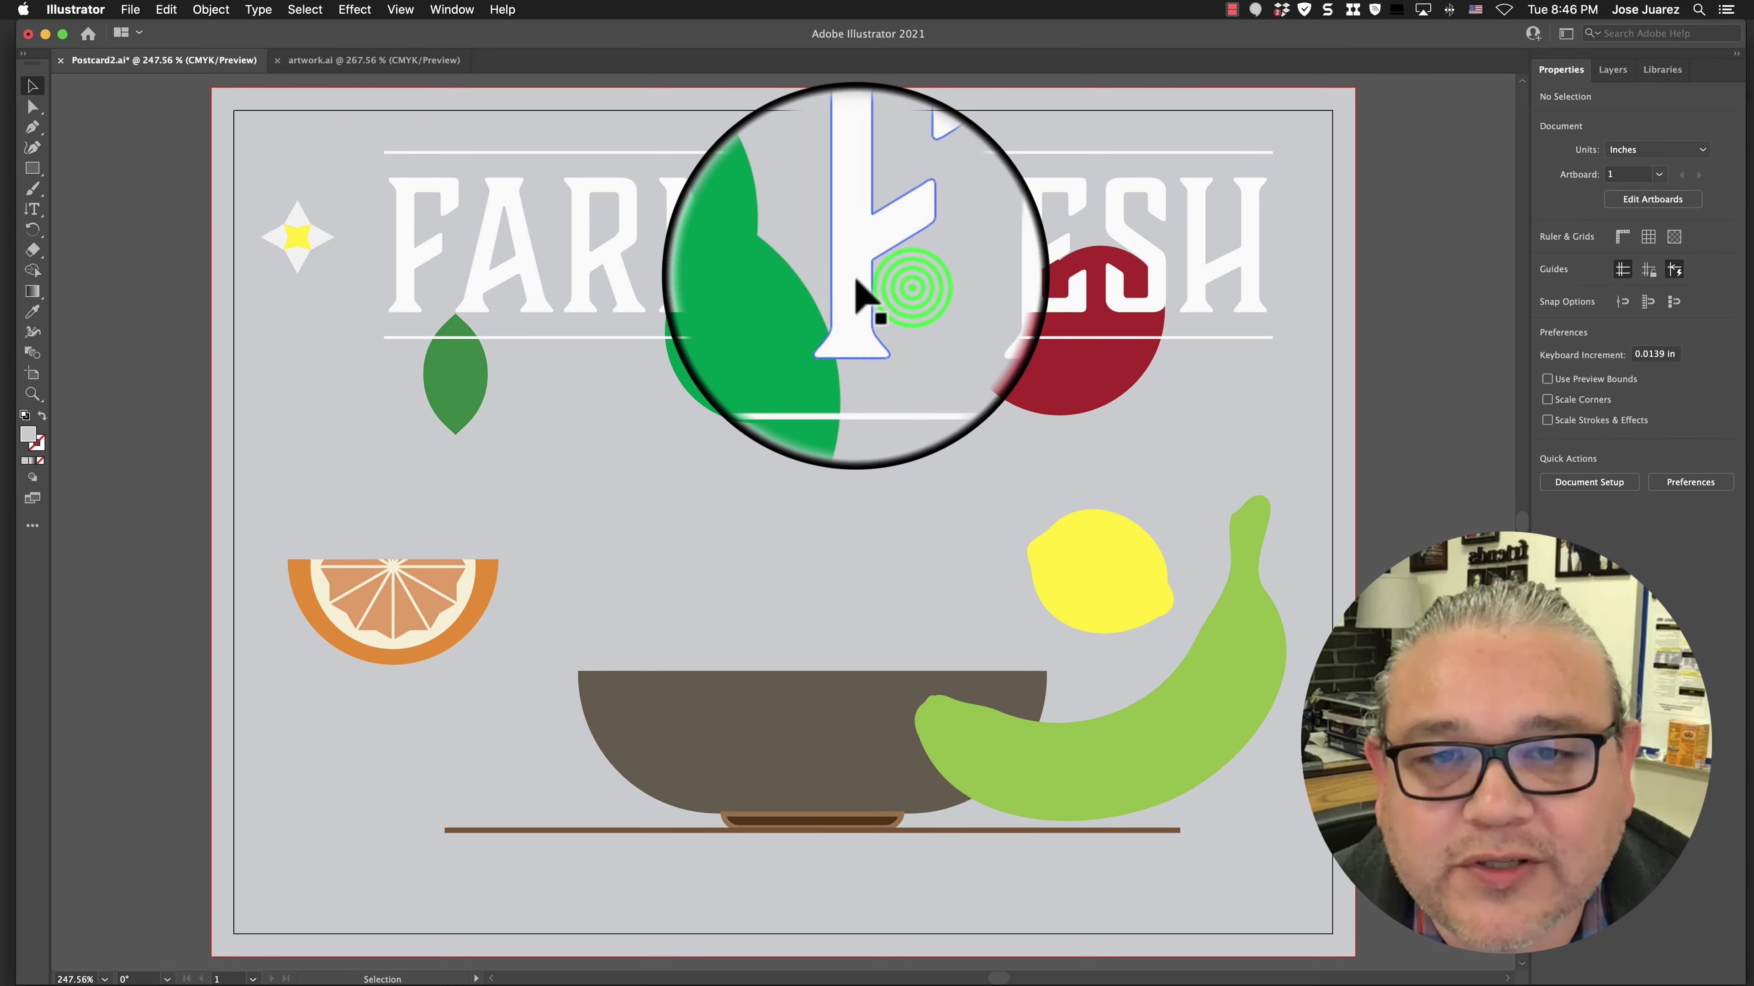
drag(851, 275, 569, 965)
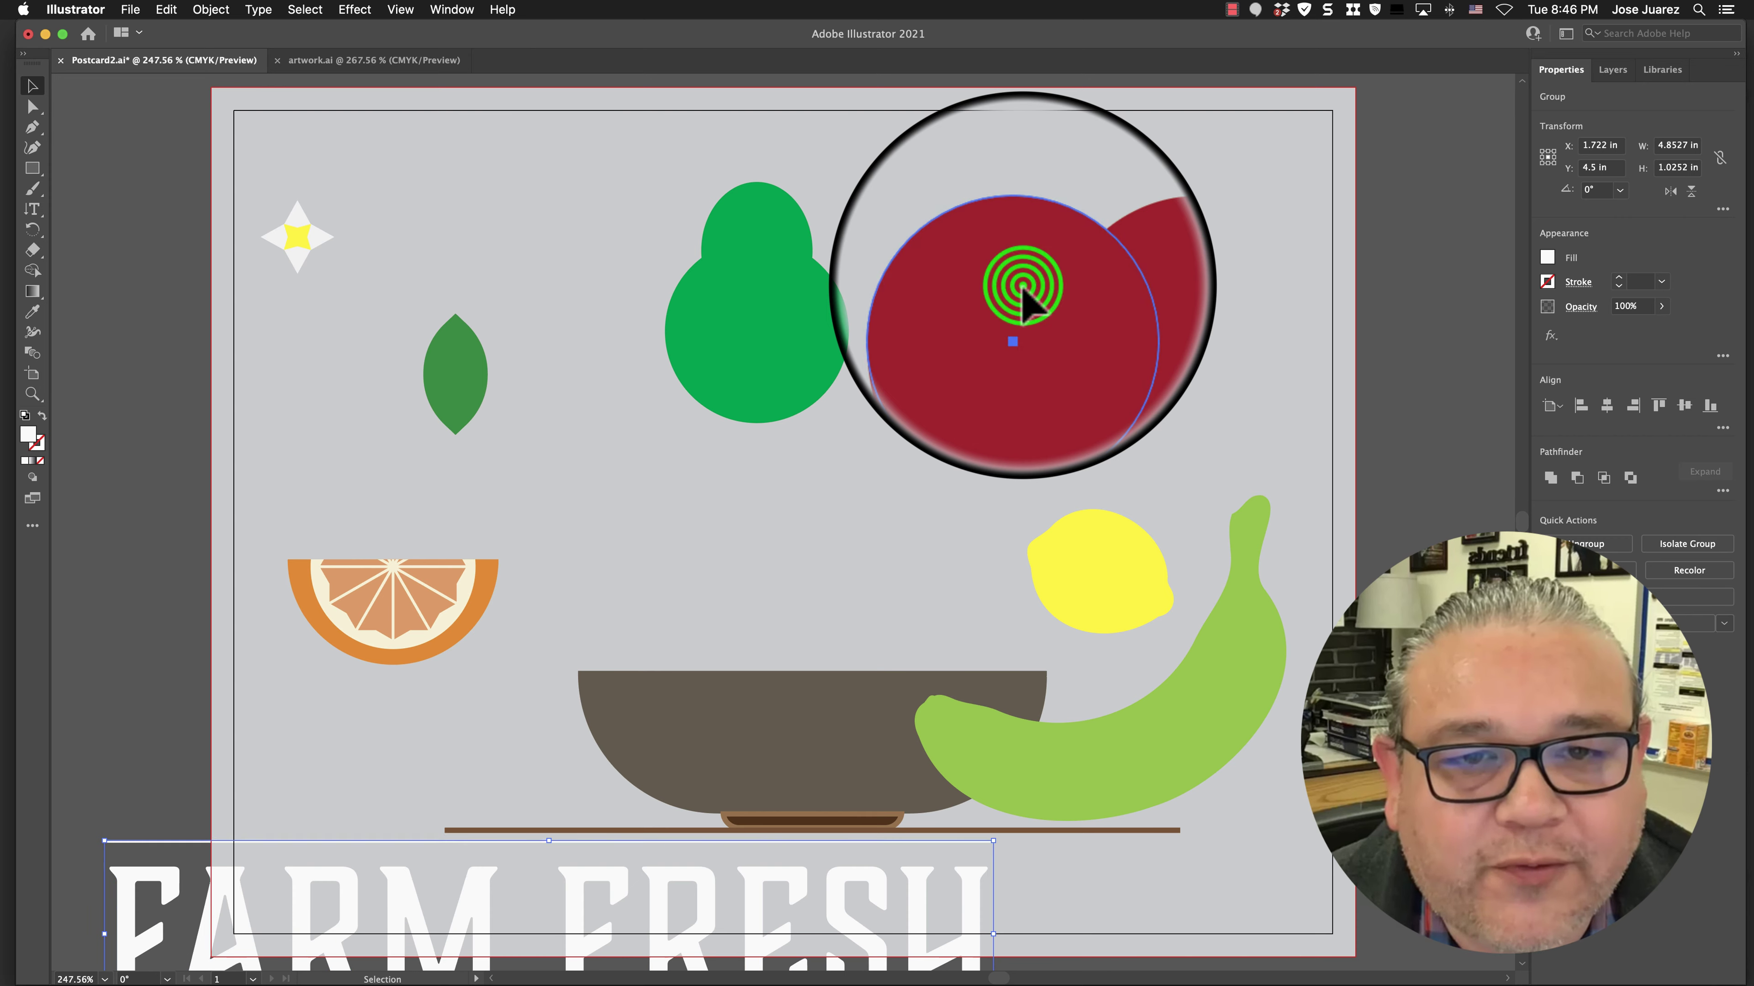
Group the three red apple shapes and move the group into the bowl's left side at about X 2.45 in, Y 2.83 in
drag(1022, 290, 943, 456)
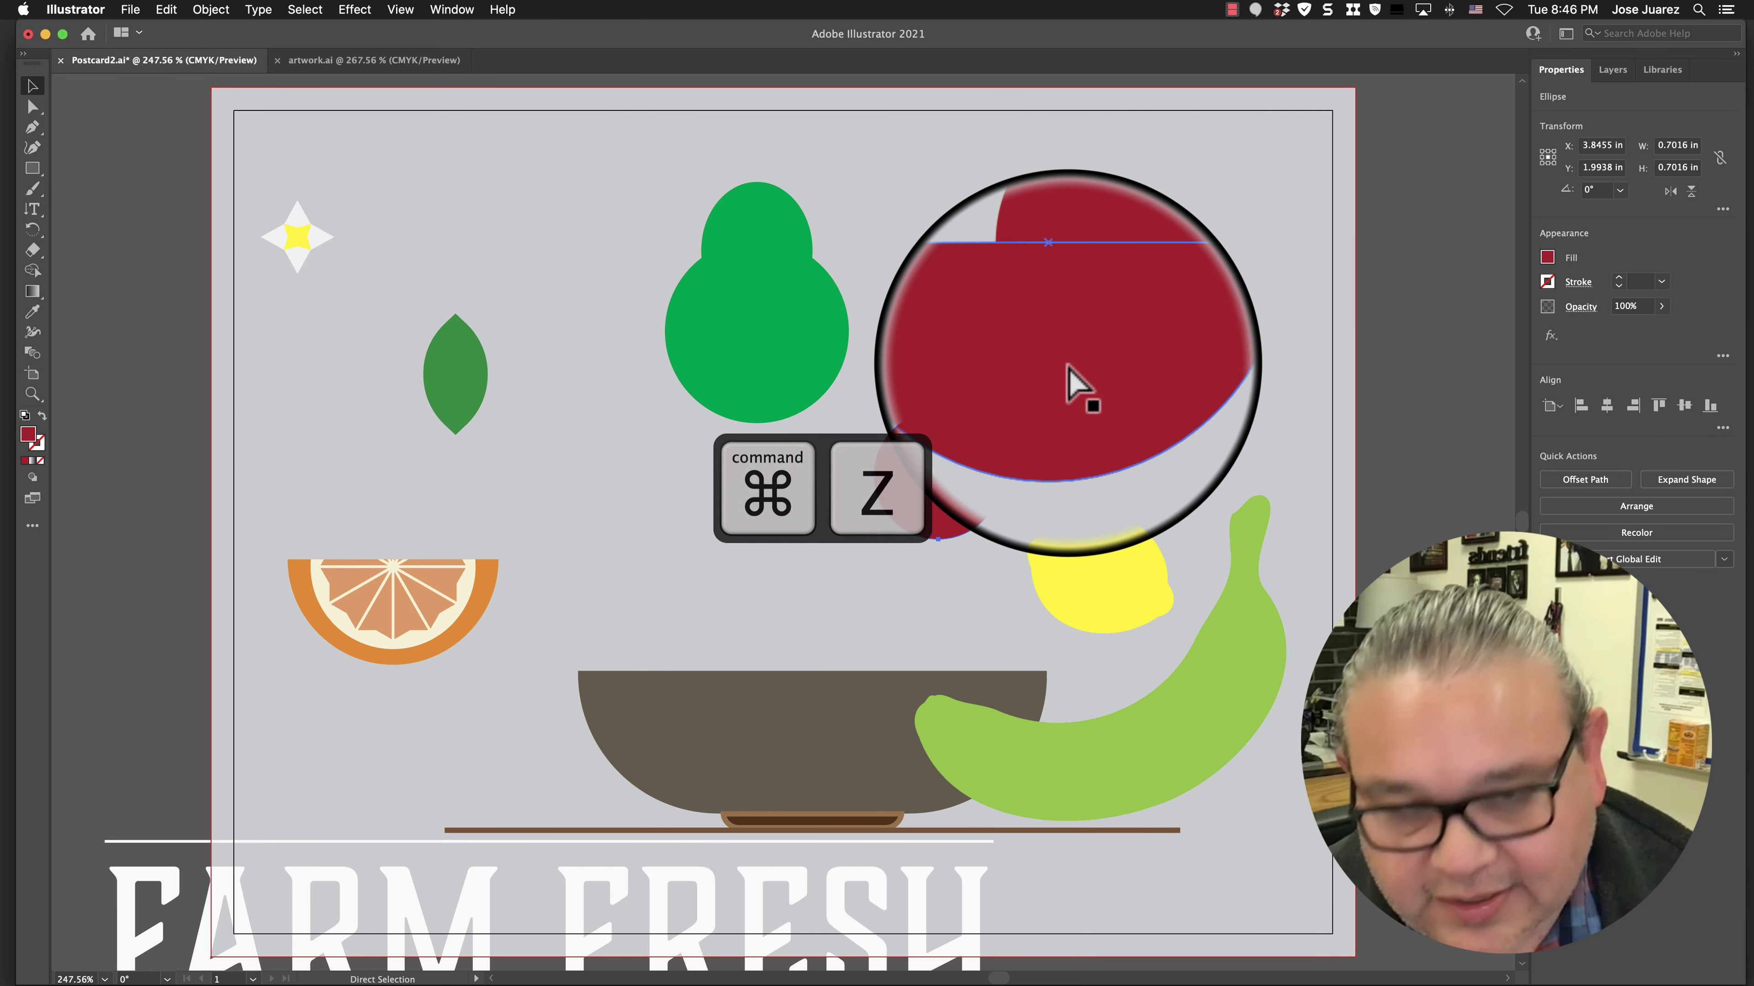
drag(935, 219, 1181, 453)
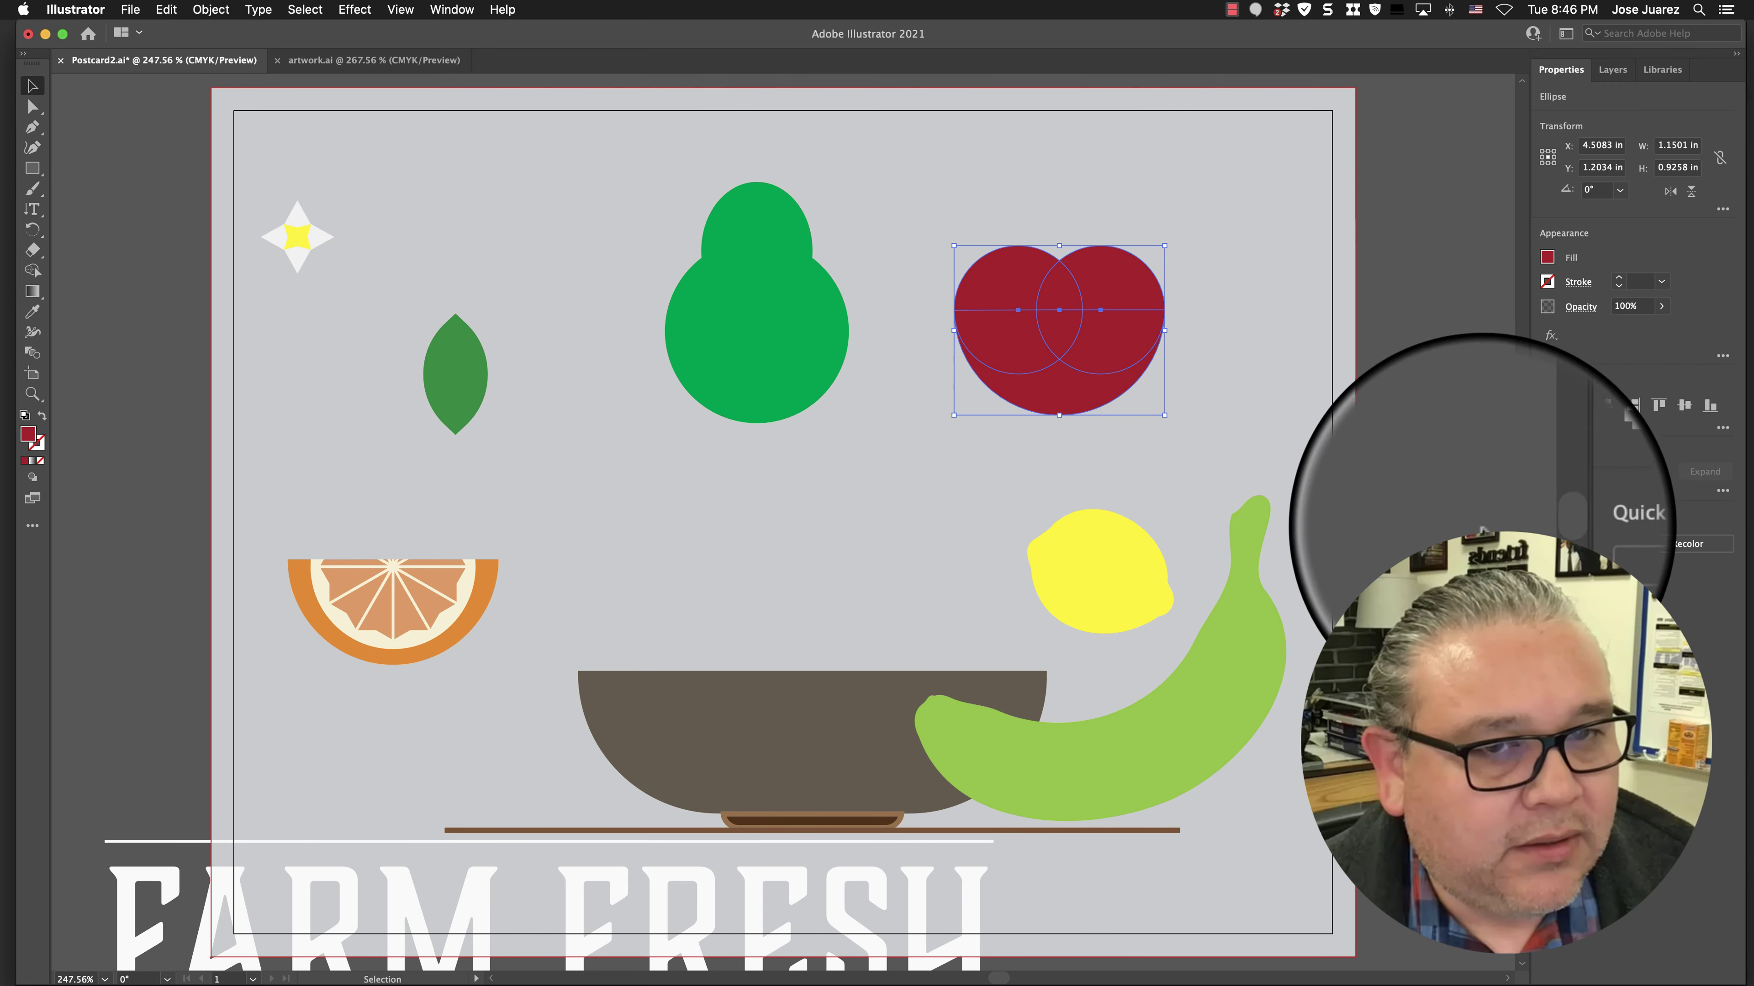
click(1053, 224)
drag(933, 227, 1216, 449)
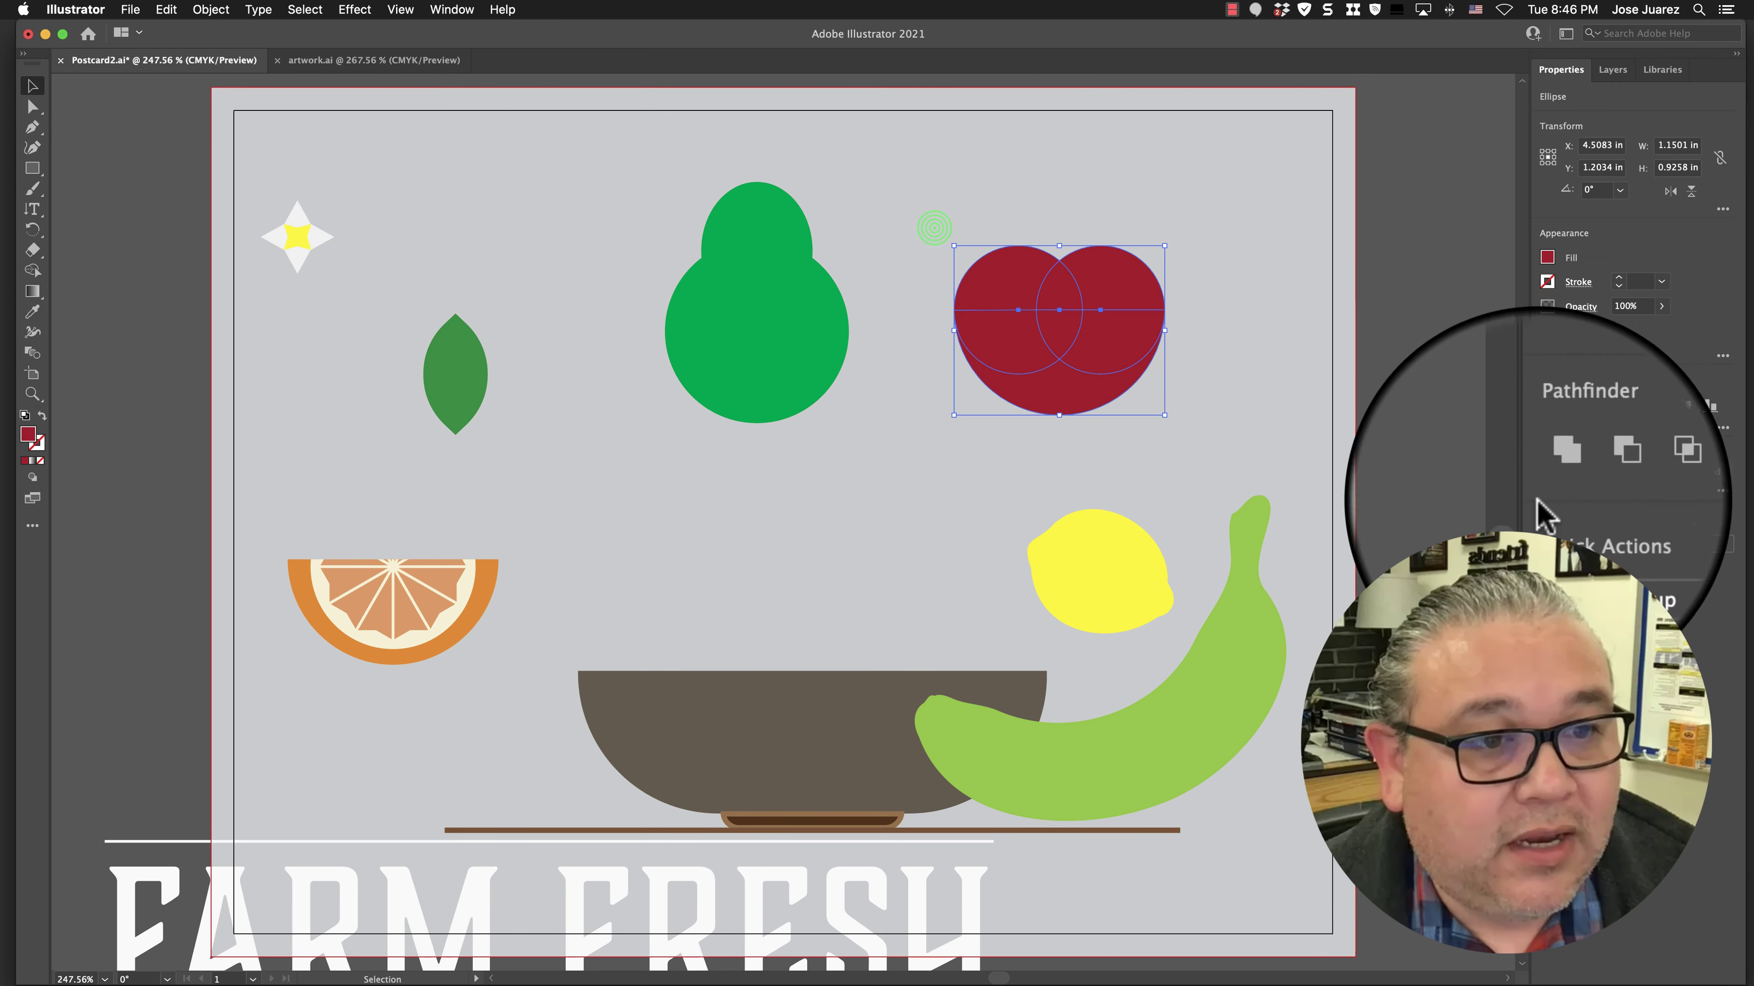
click(1243, 311)
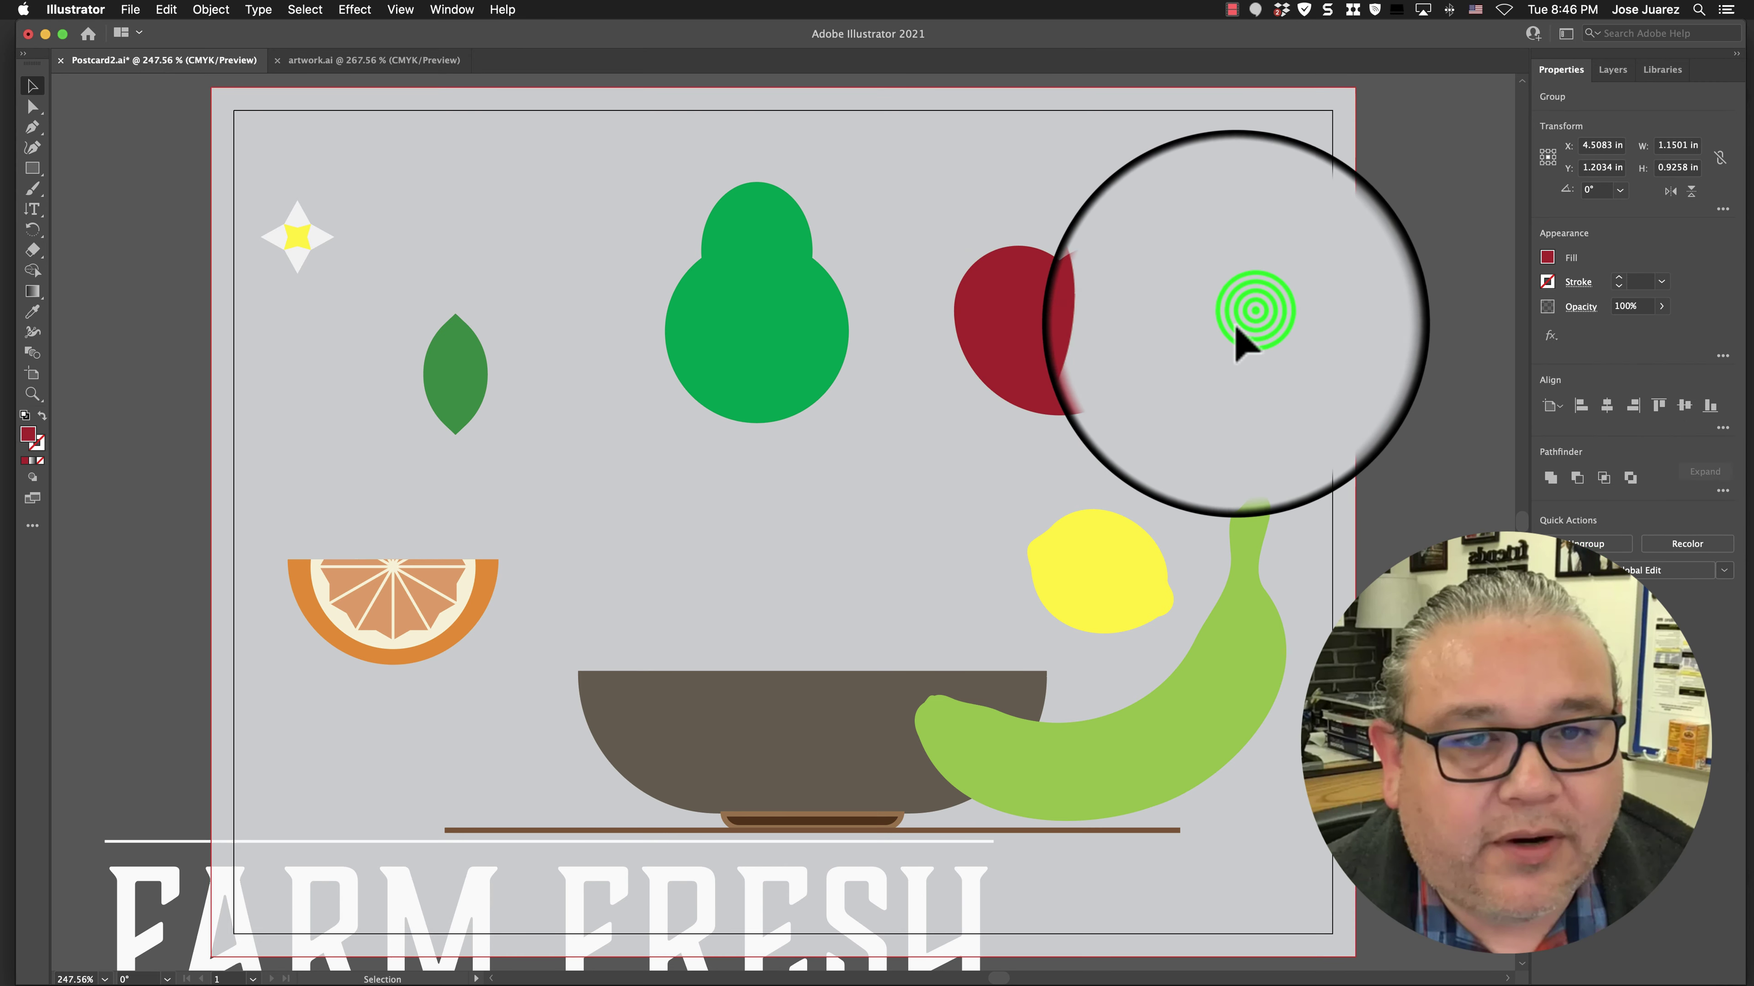
drag(1133, 313, 755, 625)
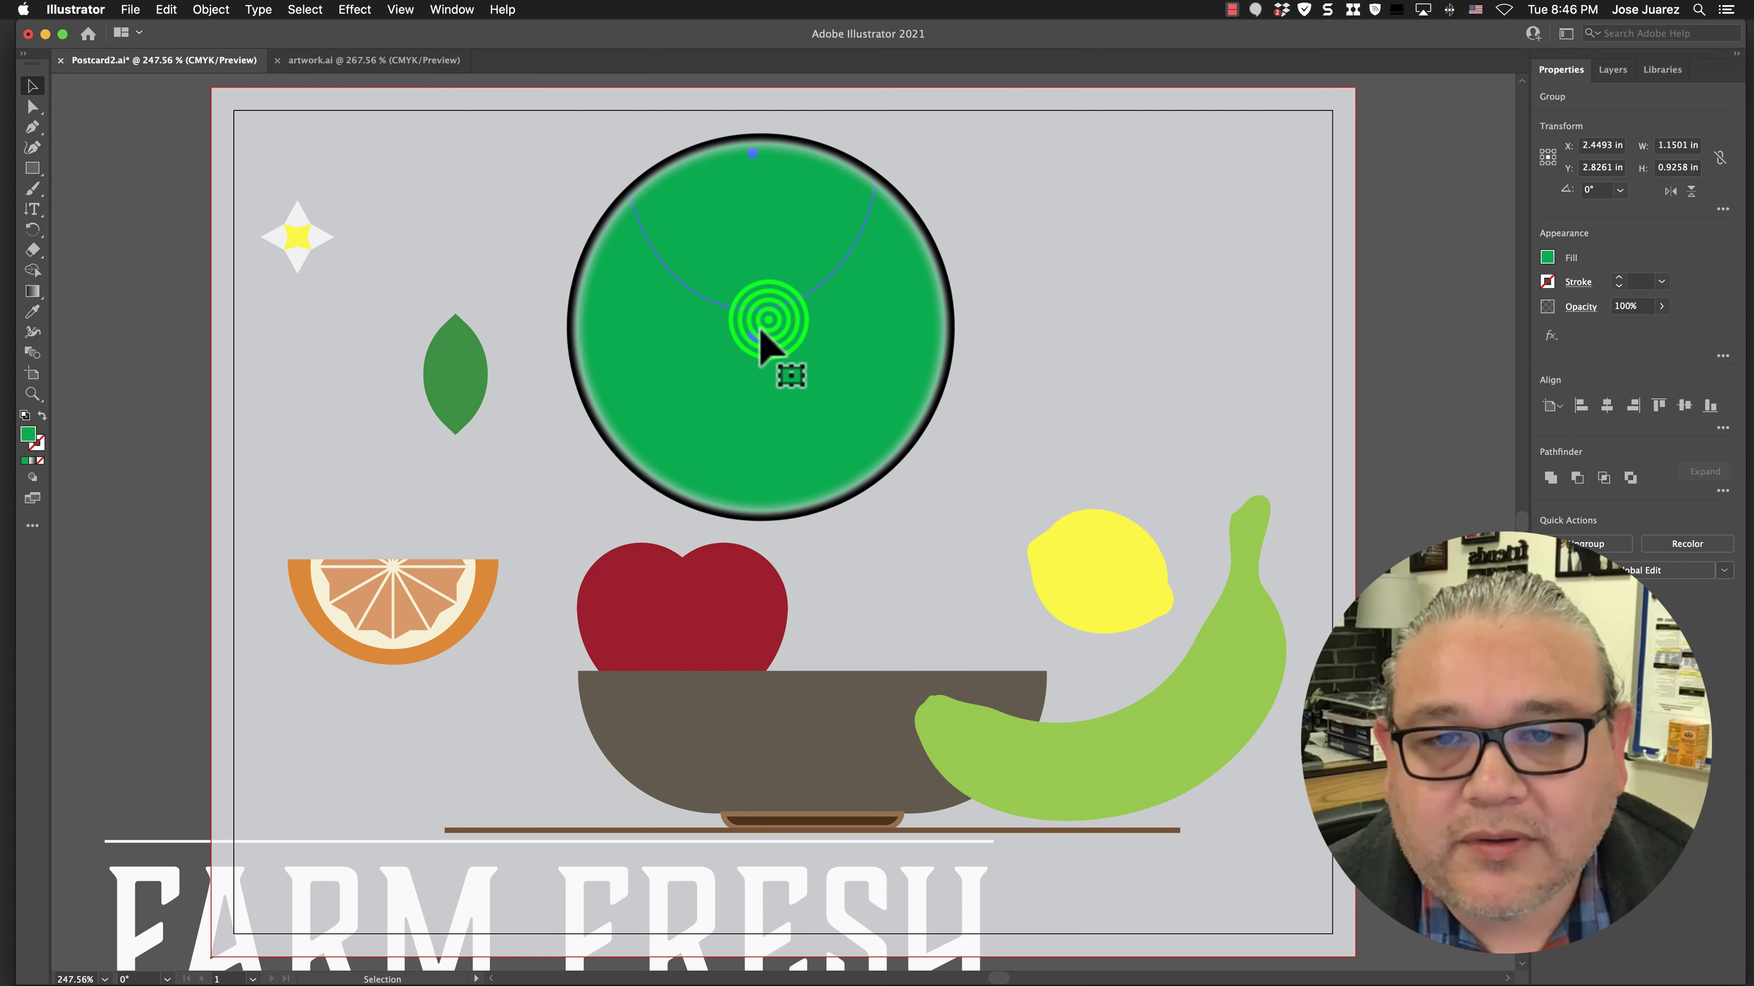
Move the green pear into the bowl at about X 3.10 in, Y 2.63 in and bring it forward, in front of the apple
drag(760, 342, 816, 620)
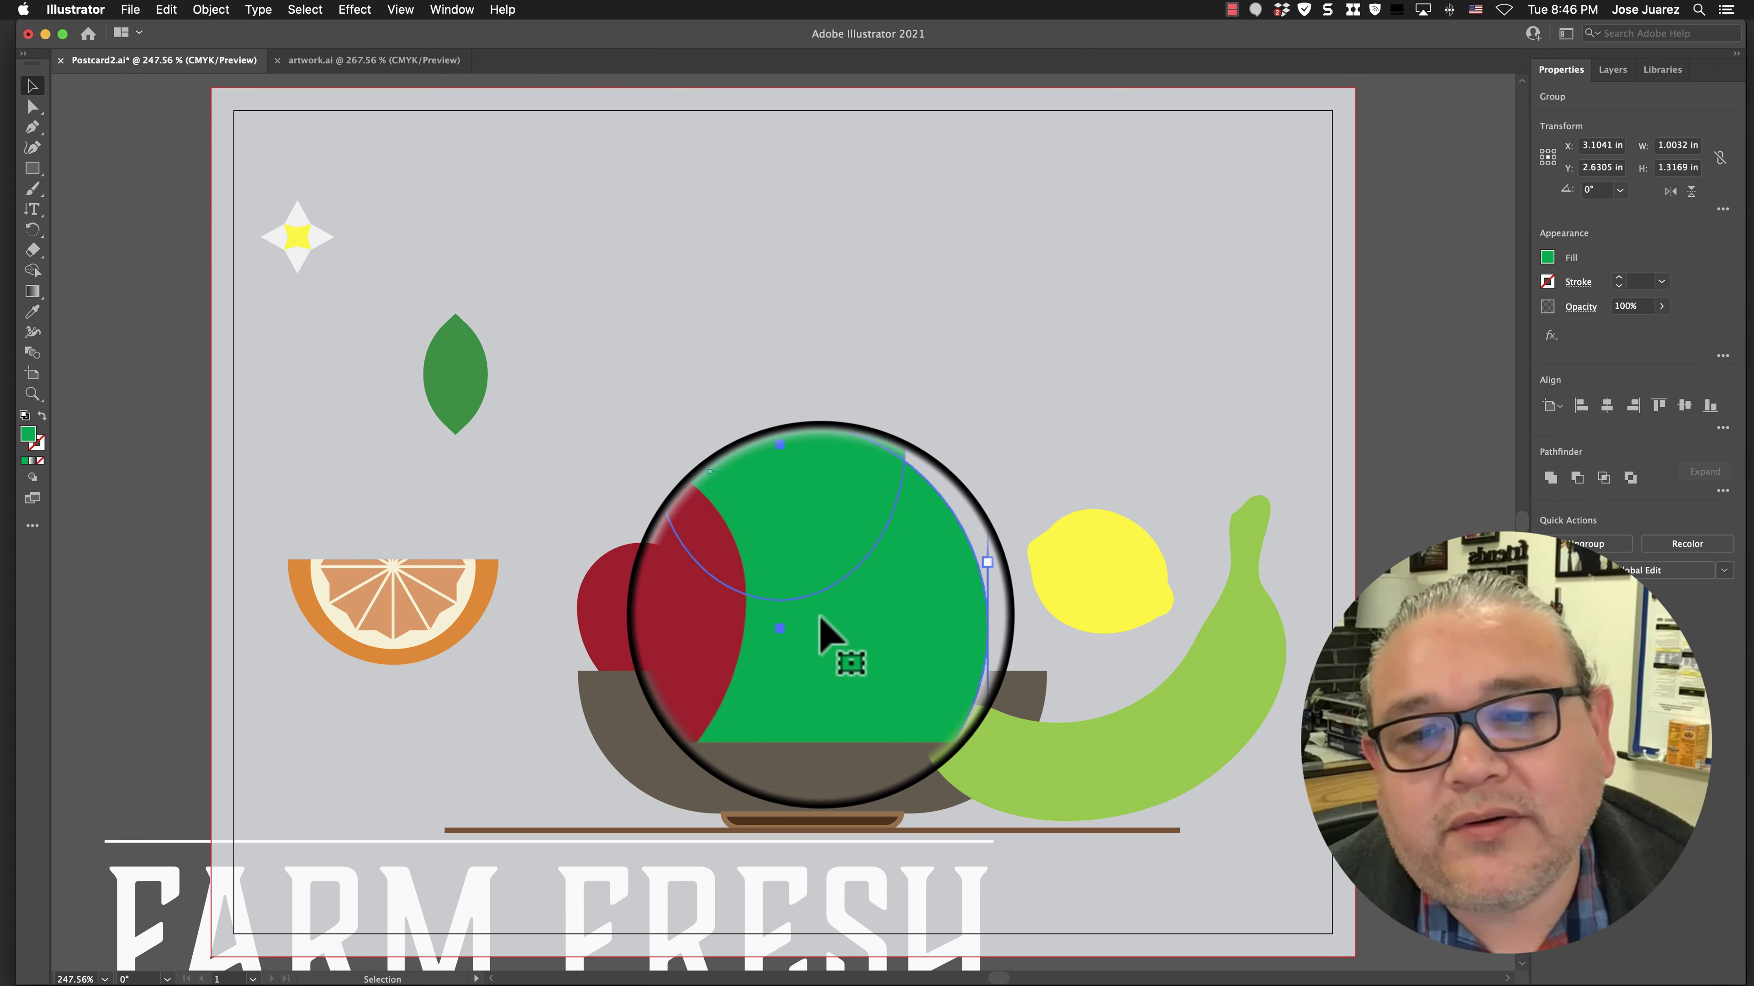
right_click(829, 621)
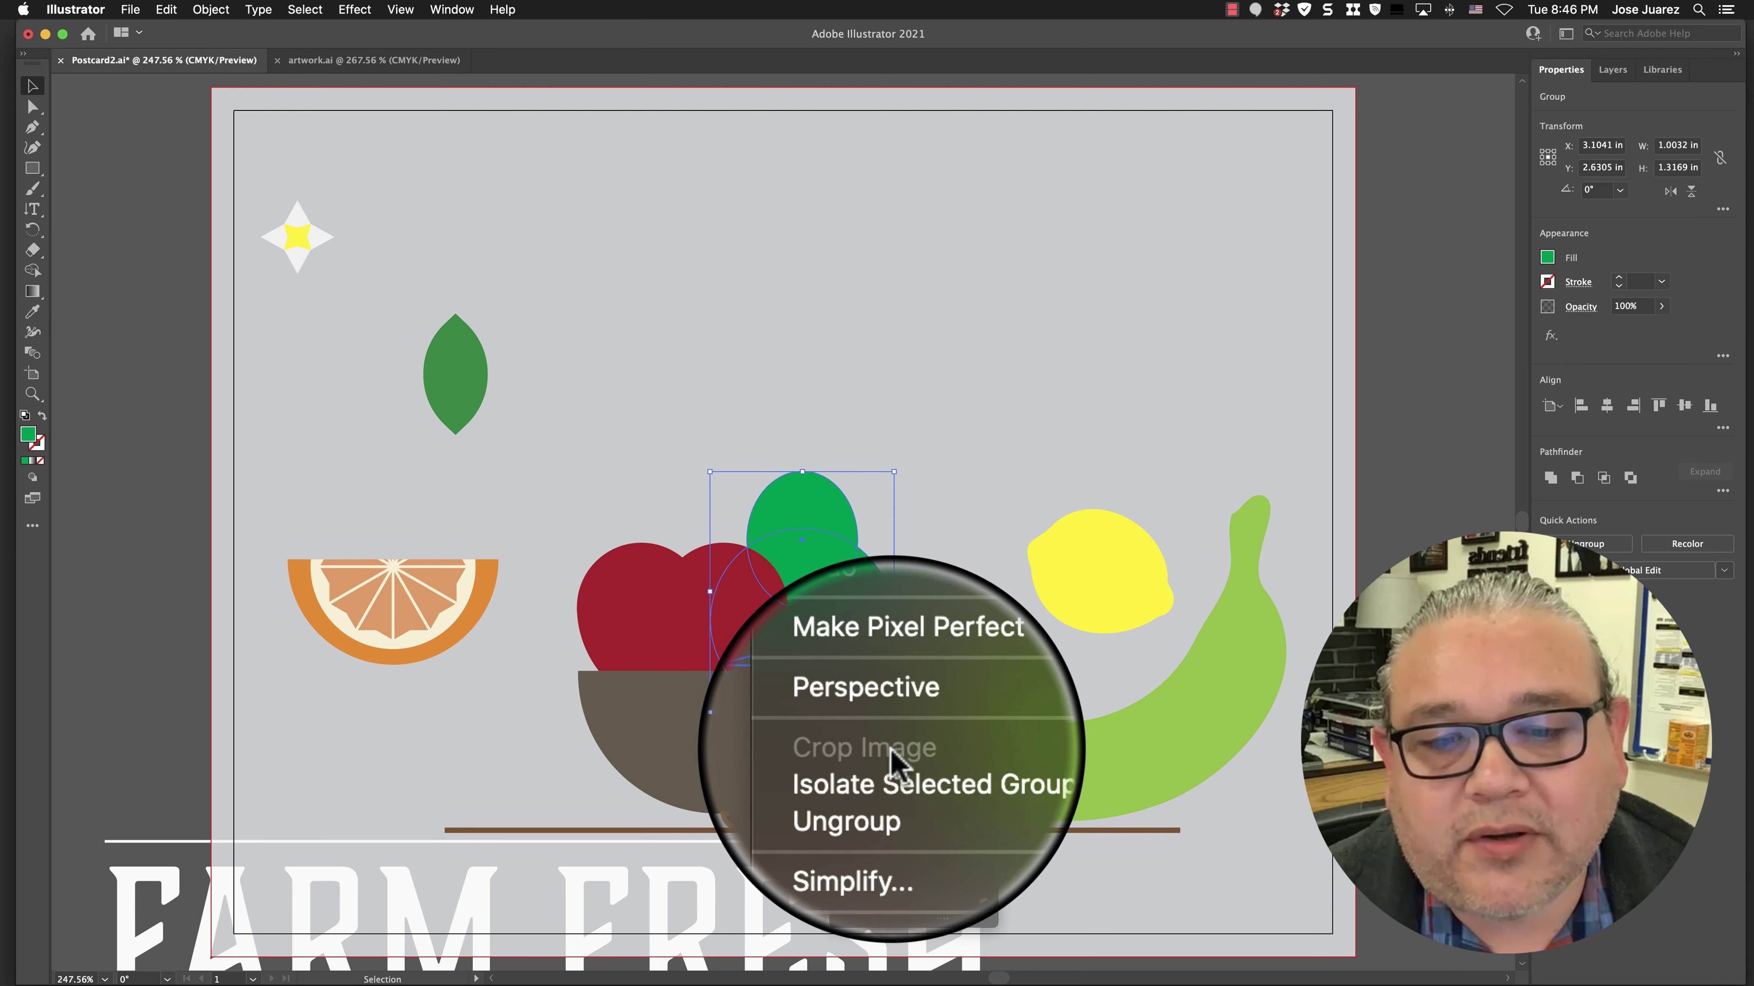
mouse_move(925, 856)
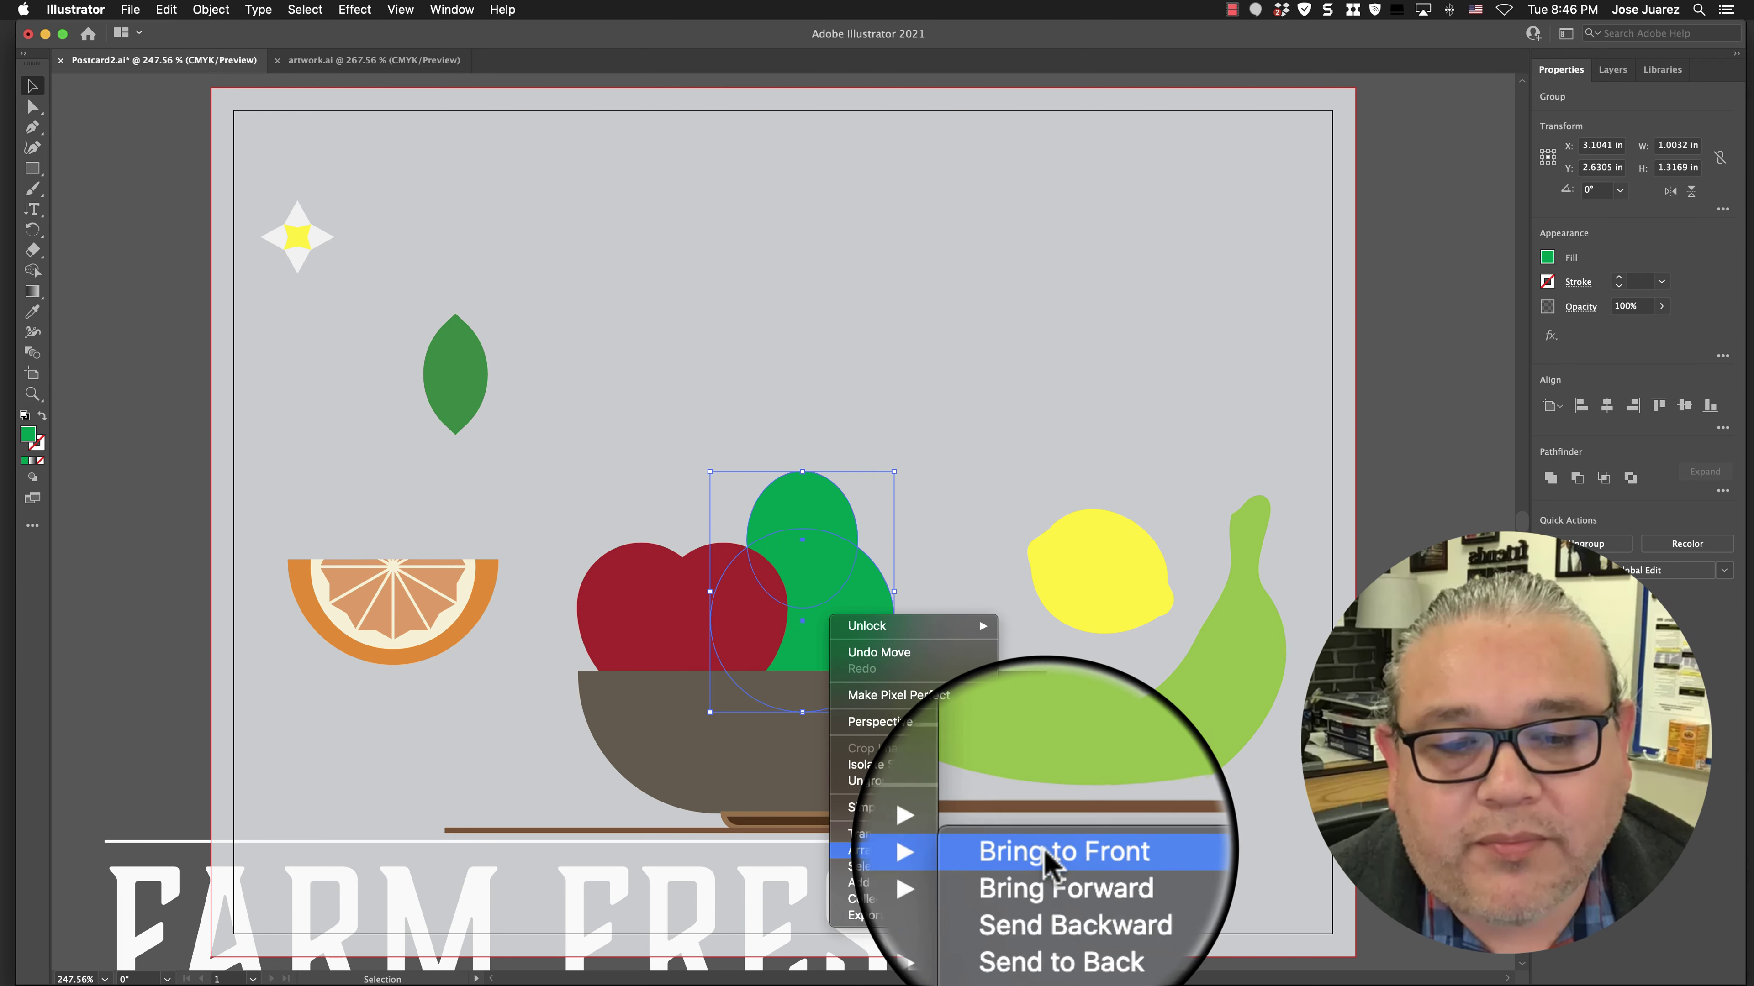
click(1046, 872)
click(987, 545)
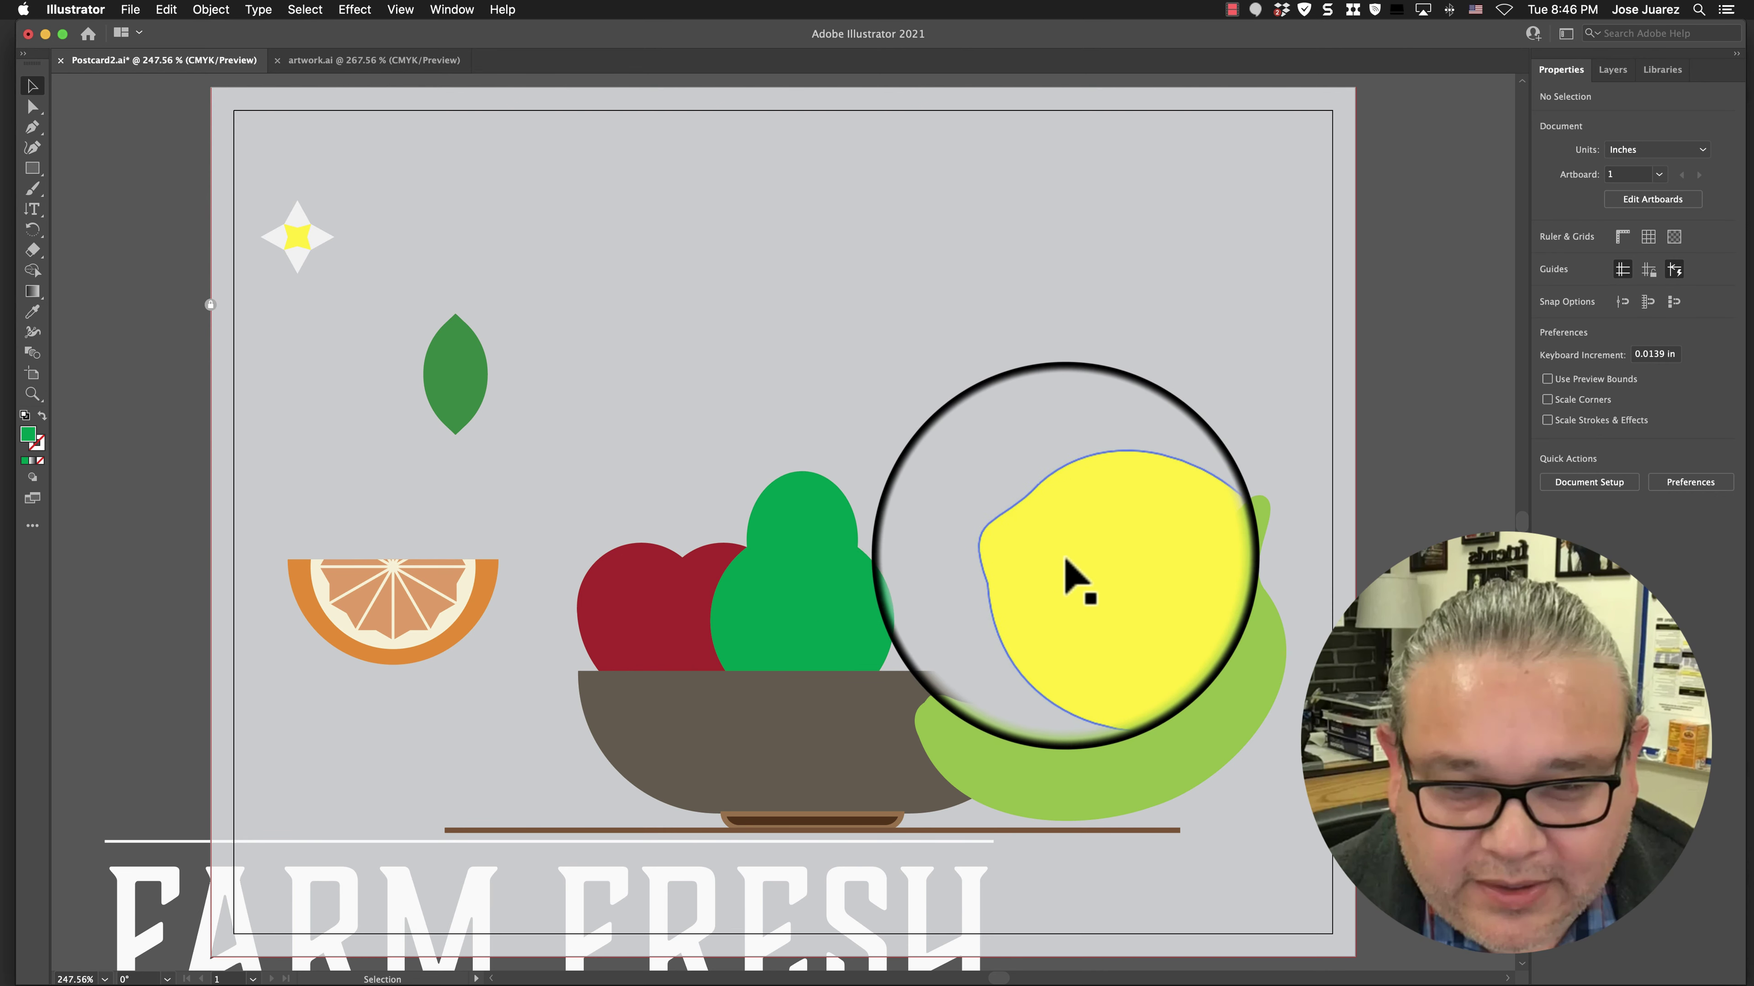
Move the lemon beside the pear at about X 3.53 in, Y 2.89 in and send it backward, behind the bowl
drag(1093, 566, 873, 632)
right_click(874, 634)
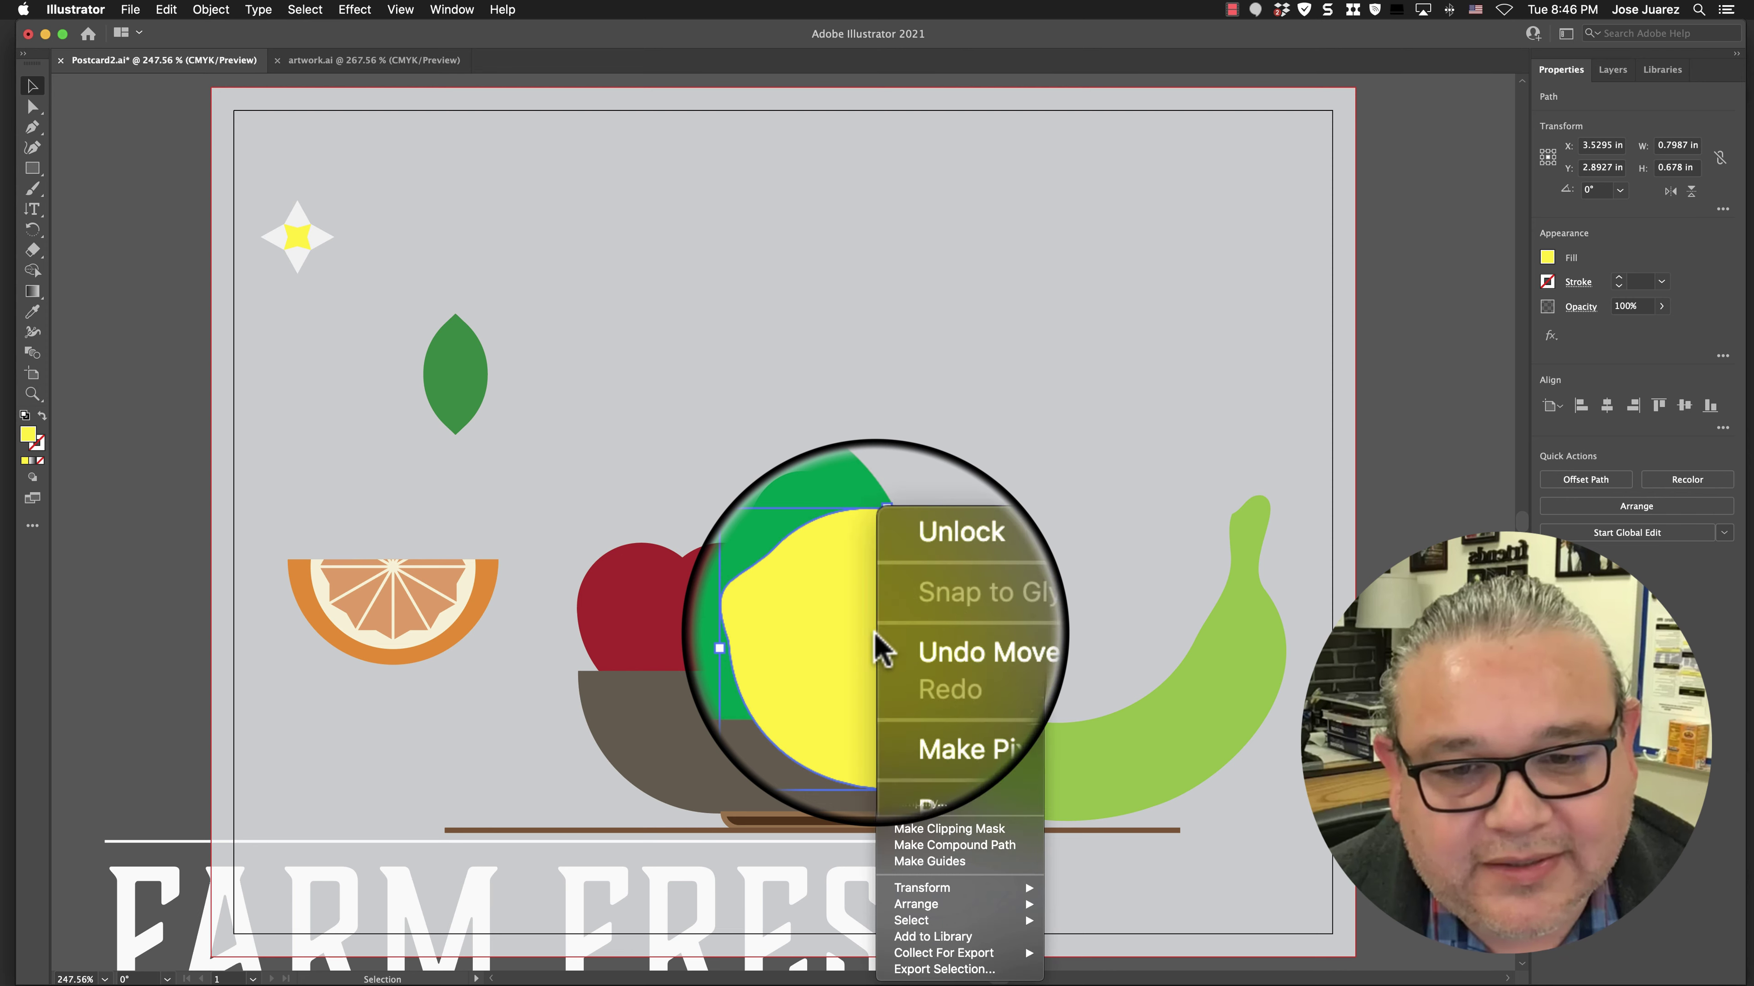
mouse_move(983, 892)
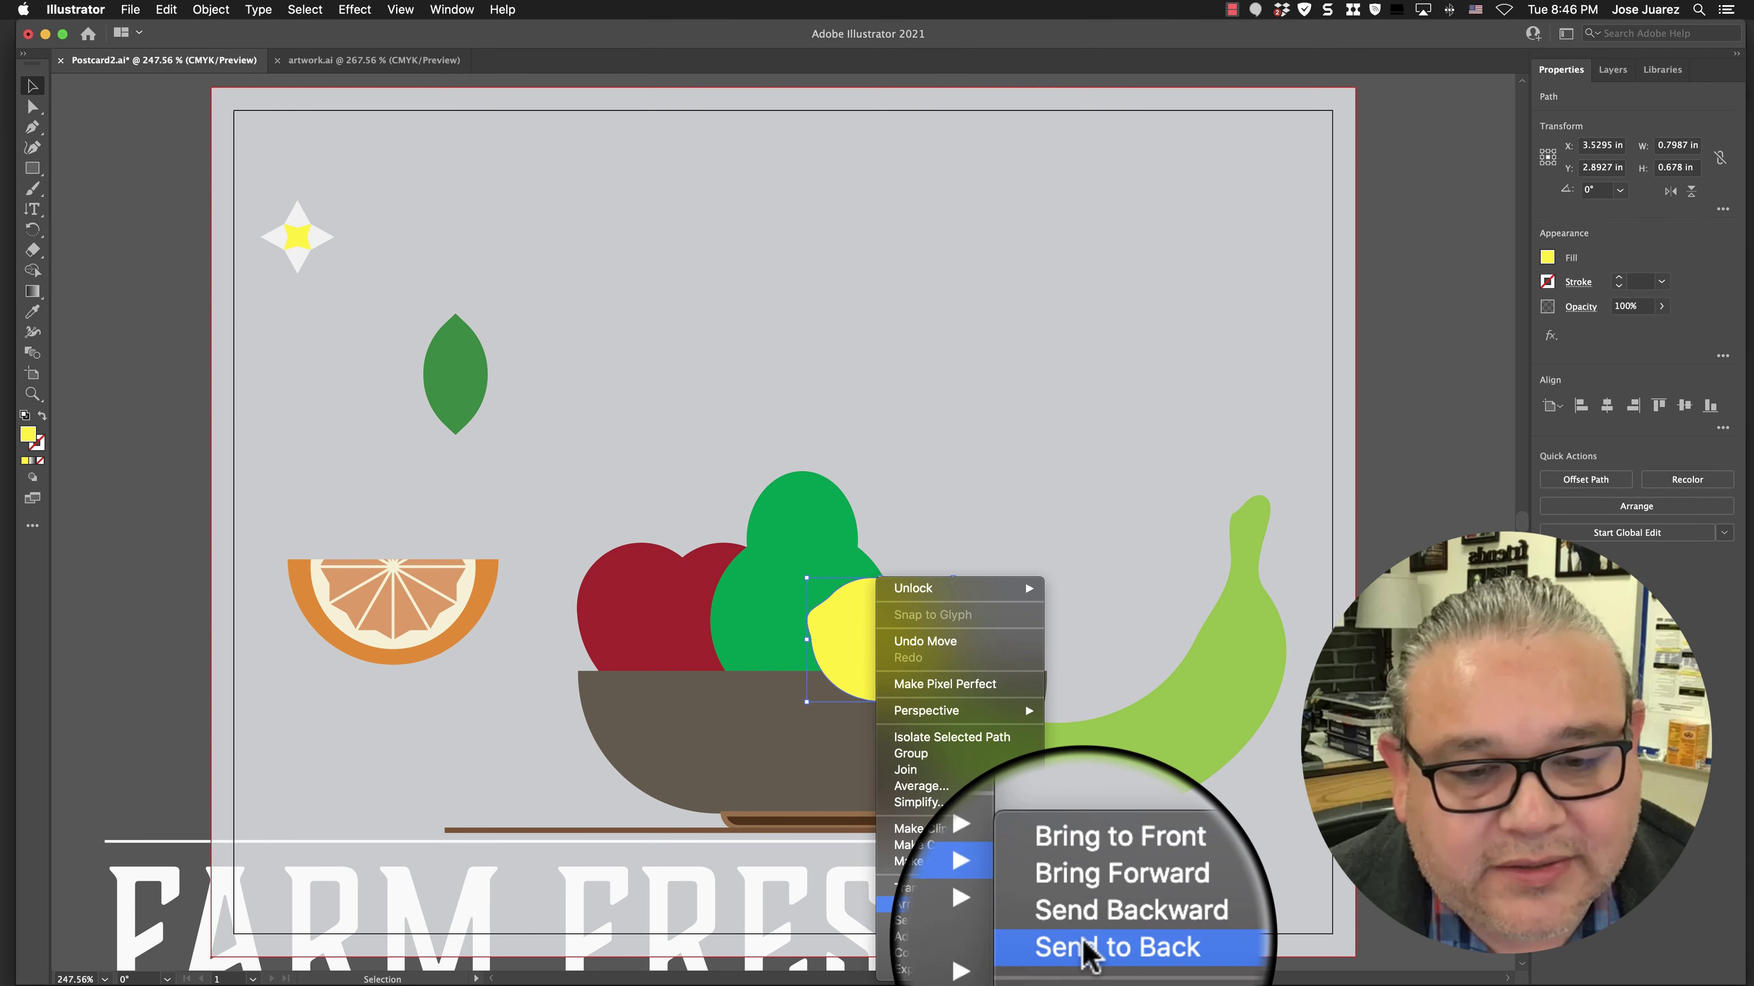
click(1091, 927)
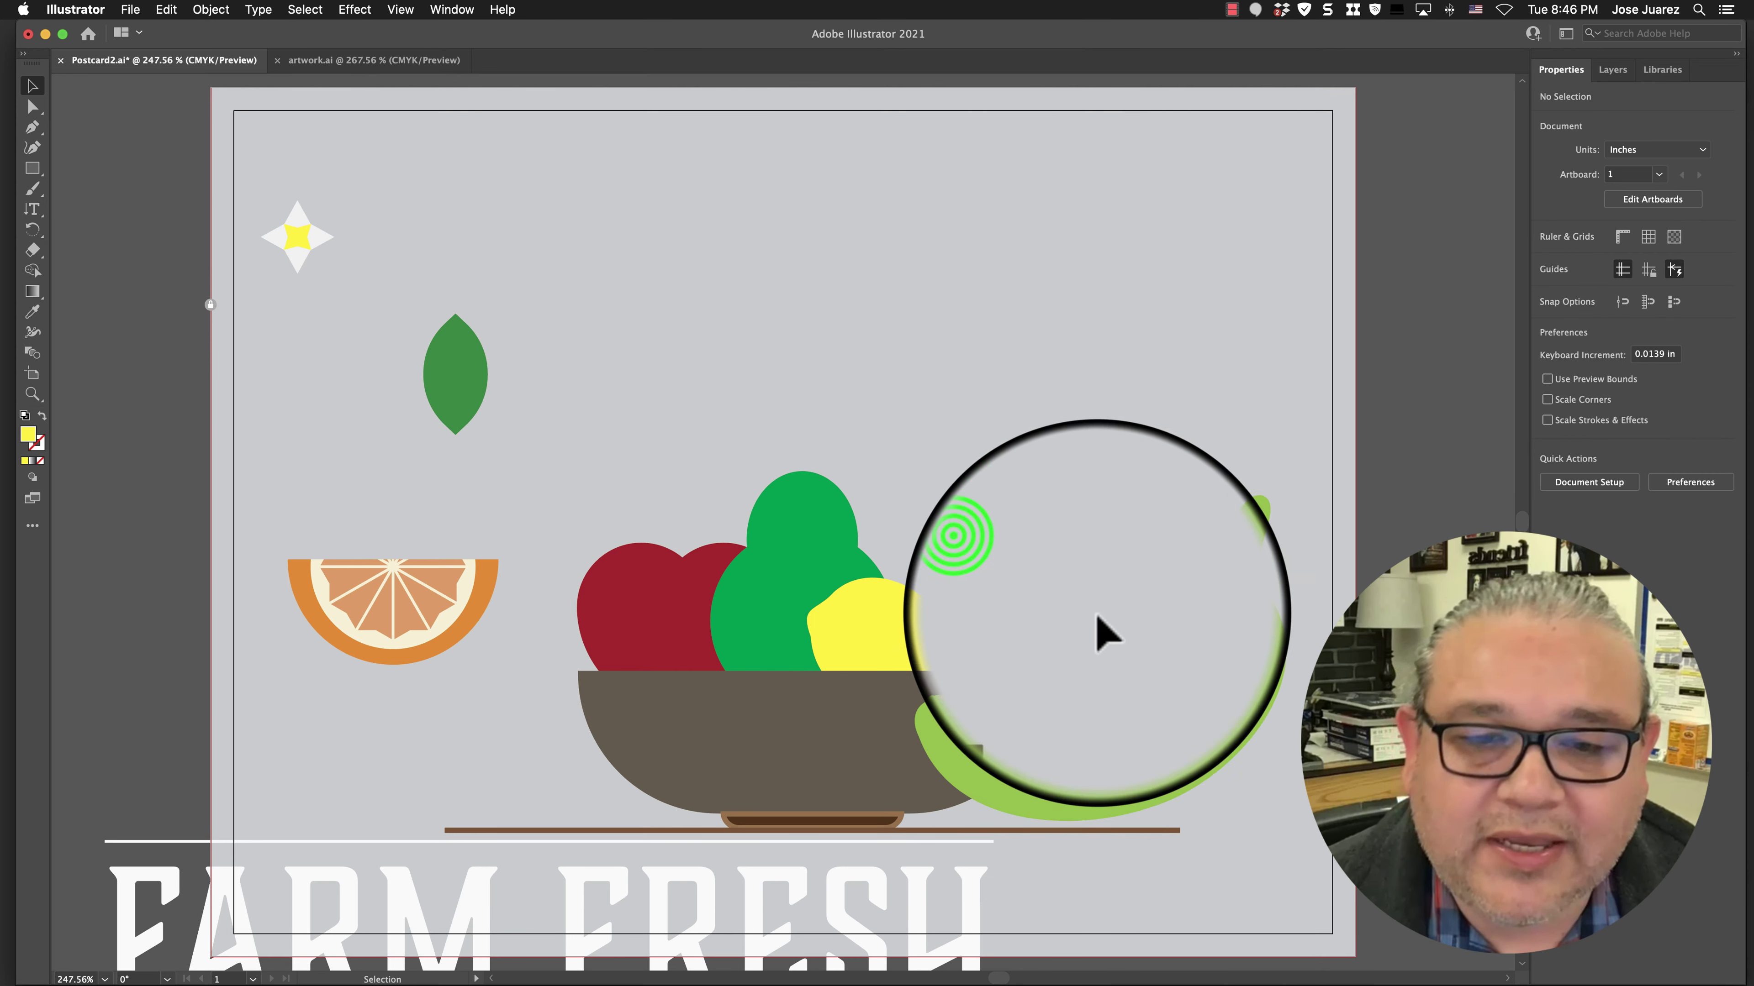
Shrink the banana, rotate it about 37°, and place it in the bowl beside the lemon at about X 3.75 in, Y 2.71 in
drag(1212, 708, 1078, 536)
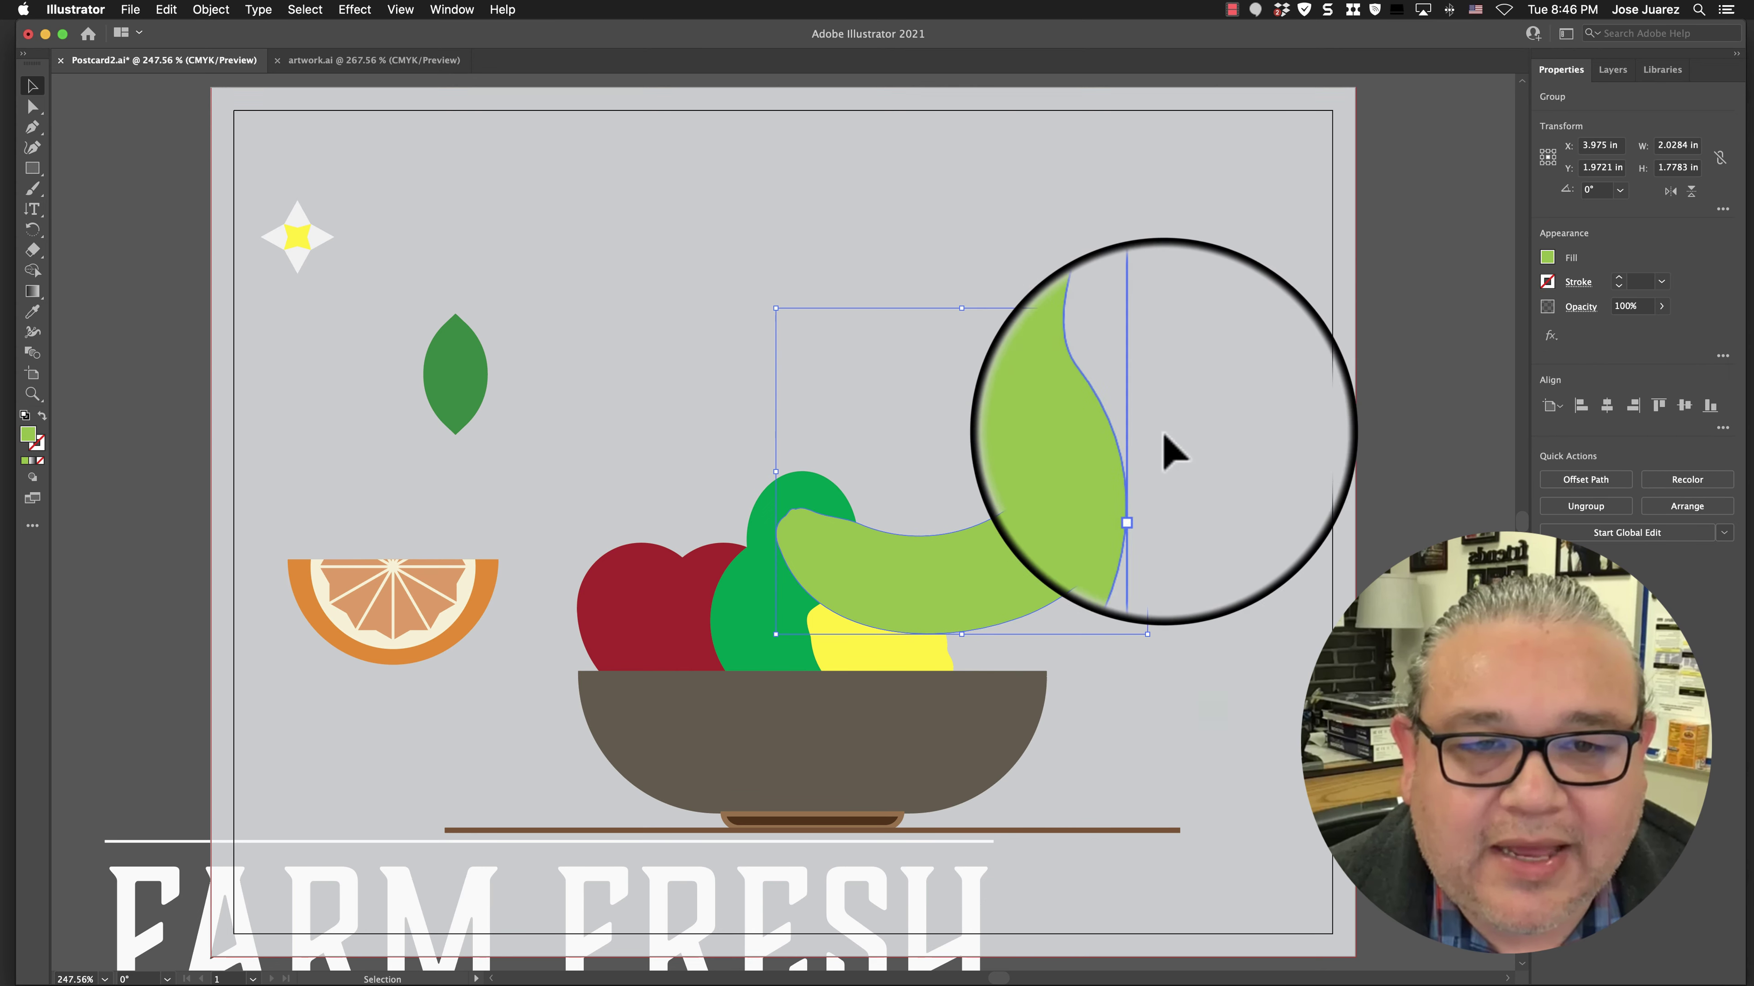
drag(1143, 310, 1076, 373)
drag(1008, 566, 1086, 570)
drag(1139, 356, 1020, 315)
drag(1010, 461, 973, 625)
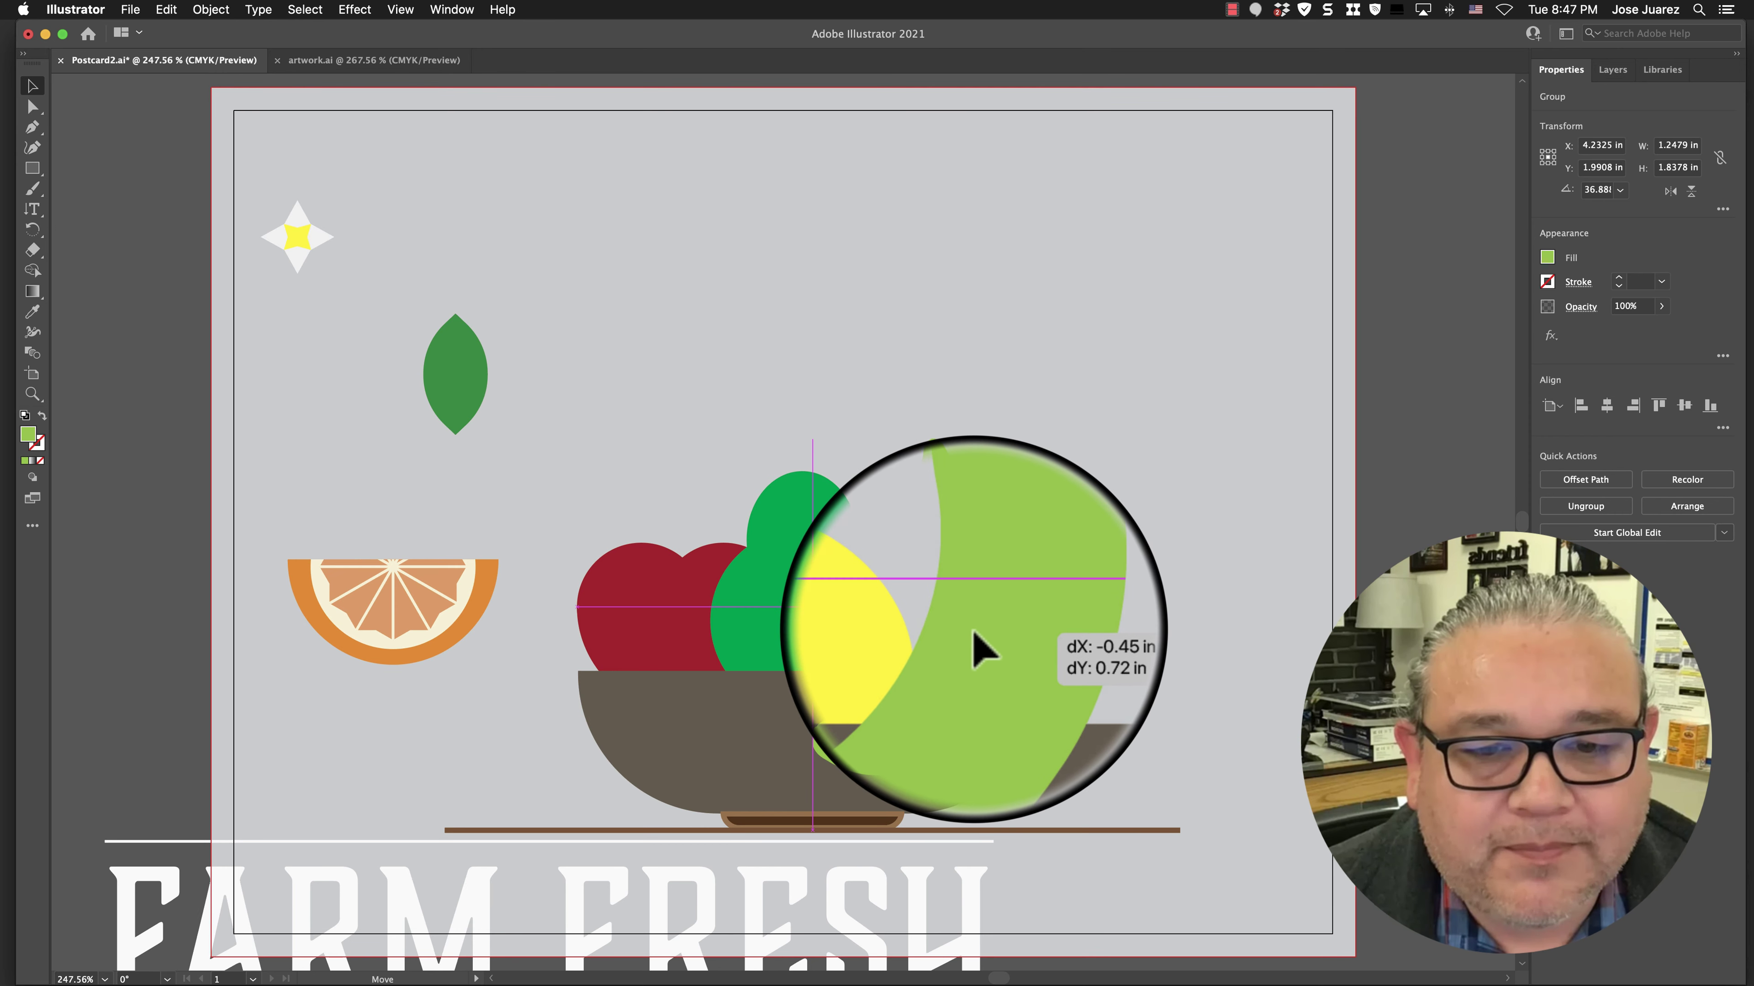
Send the banana to the back so it sits behind the bowl and the lemon, and clear the selection
right_click(985, 626)
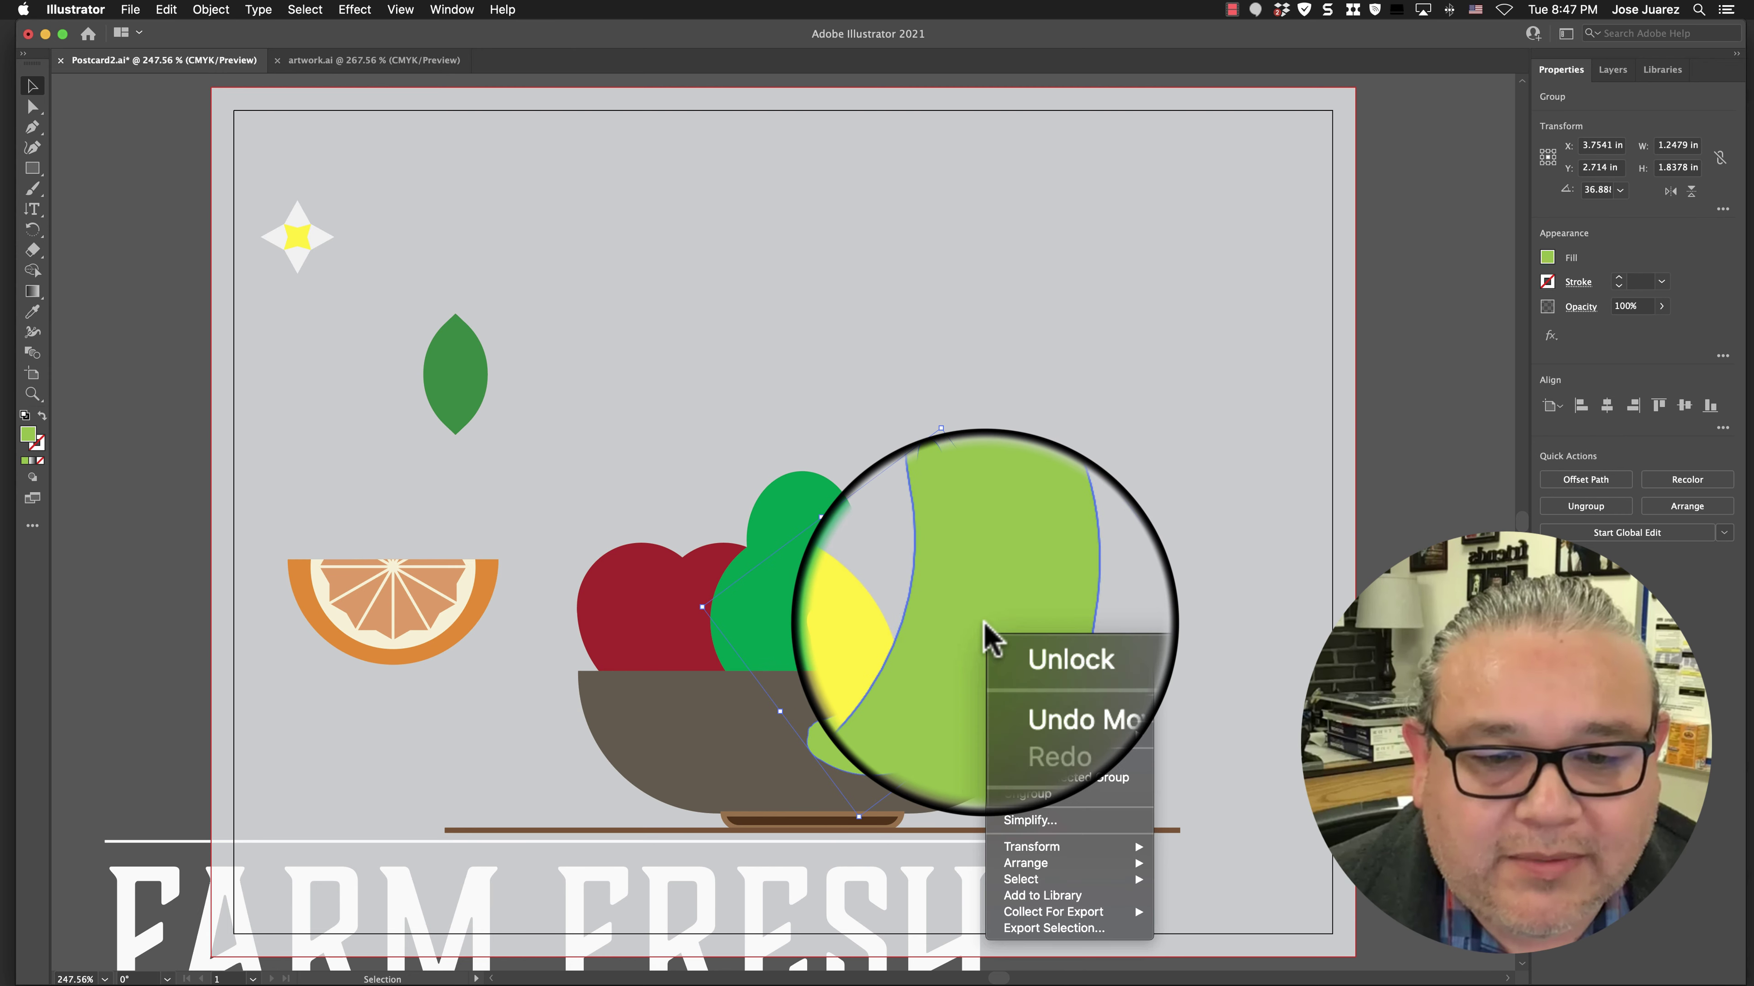
mouse_move(1070, 878)
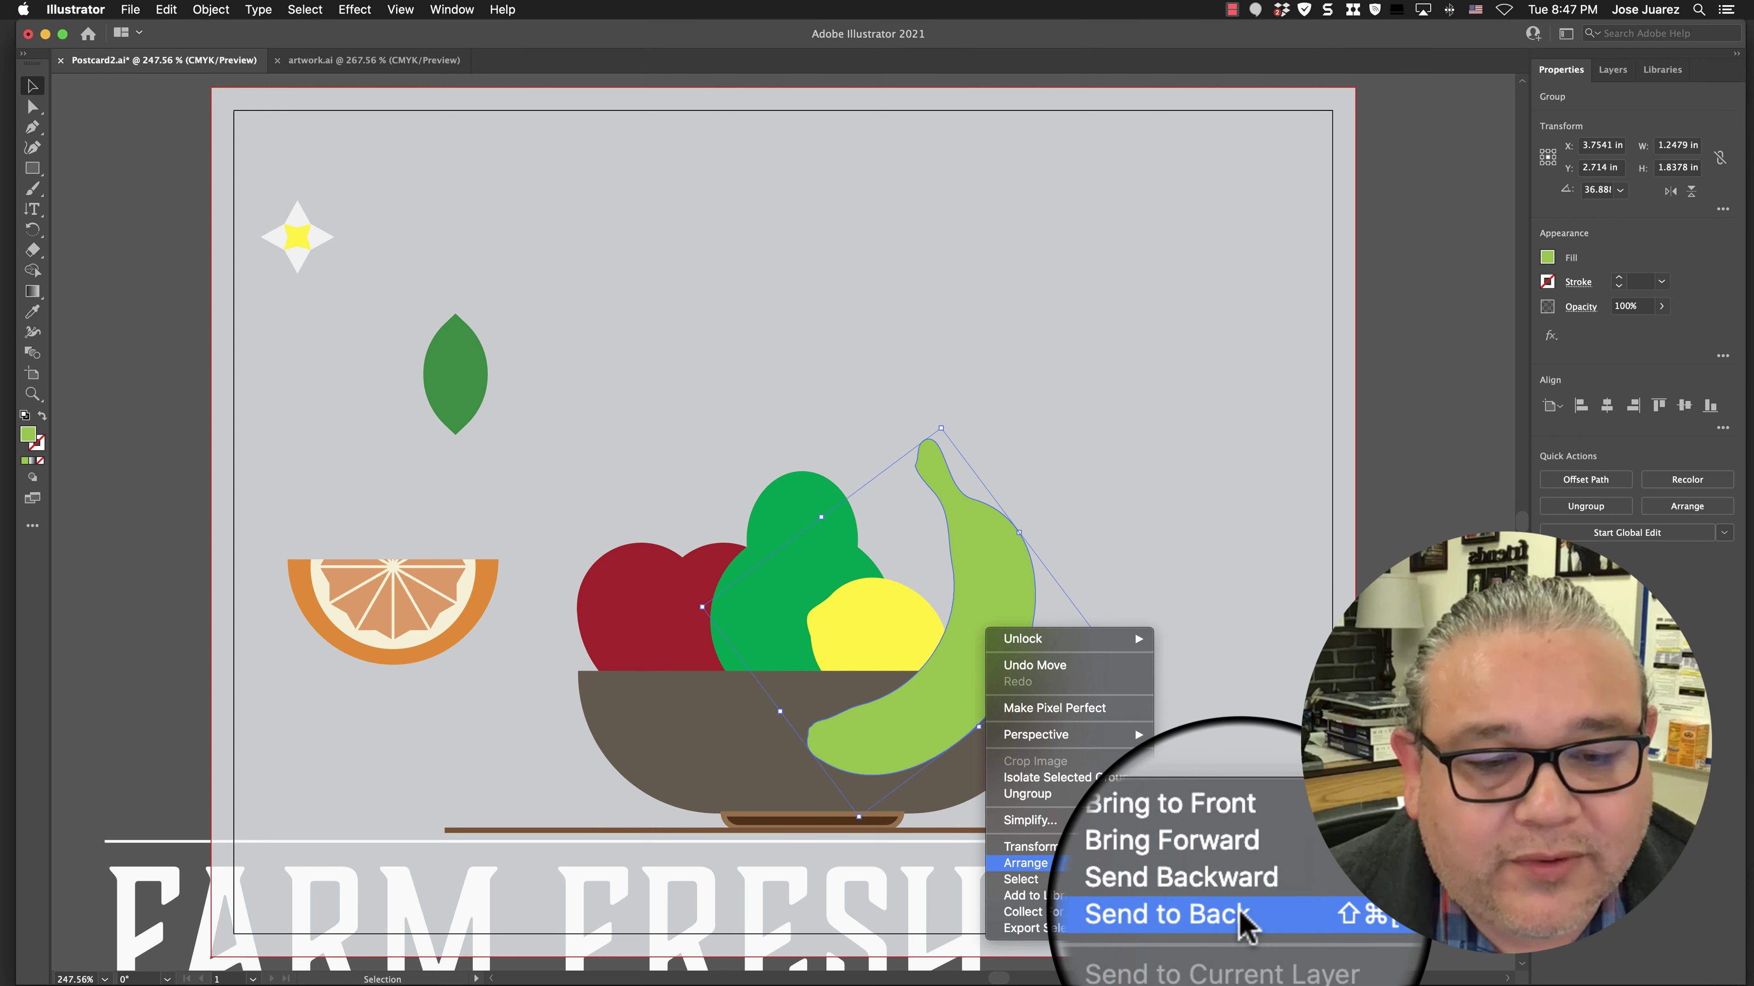
click(1242, 915)
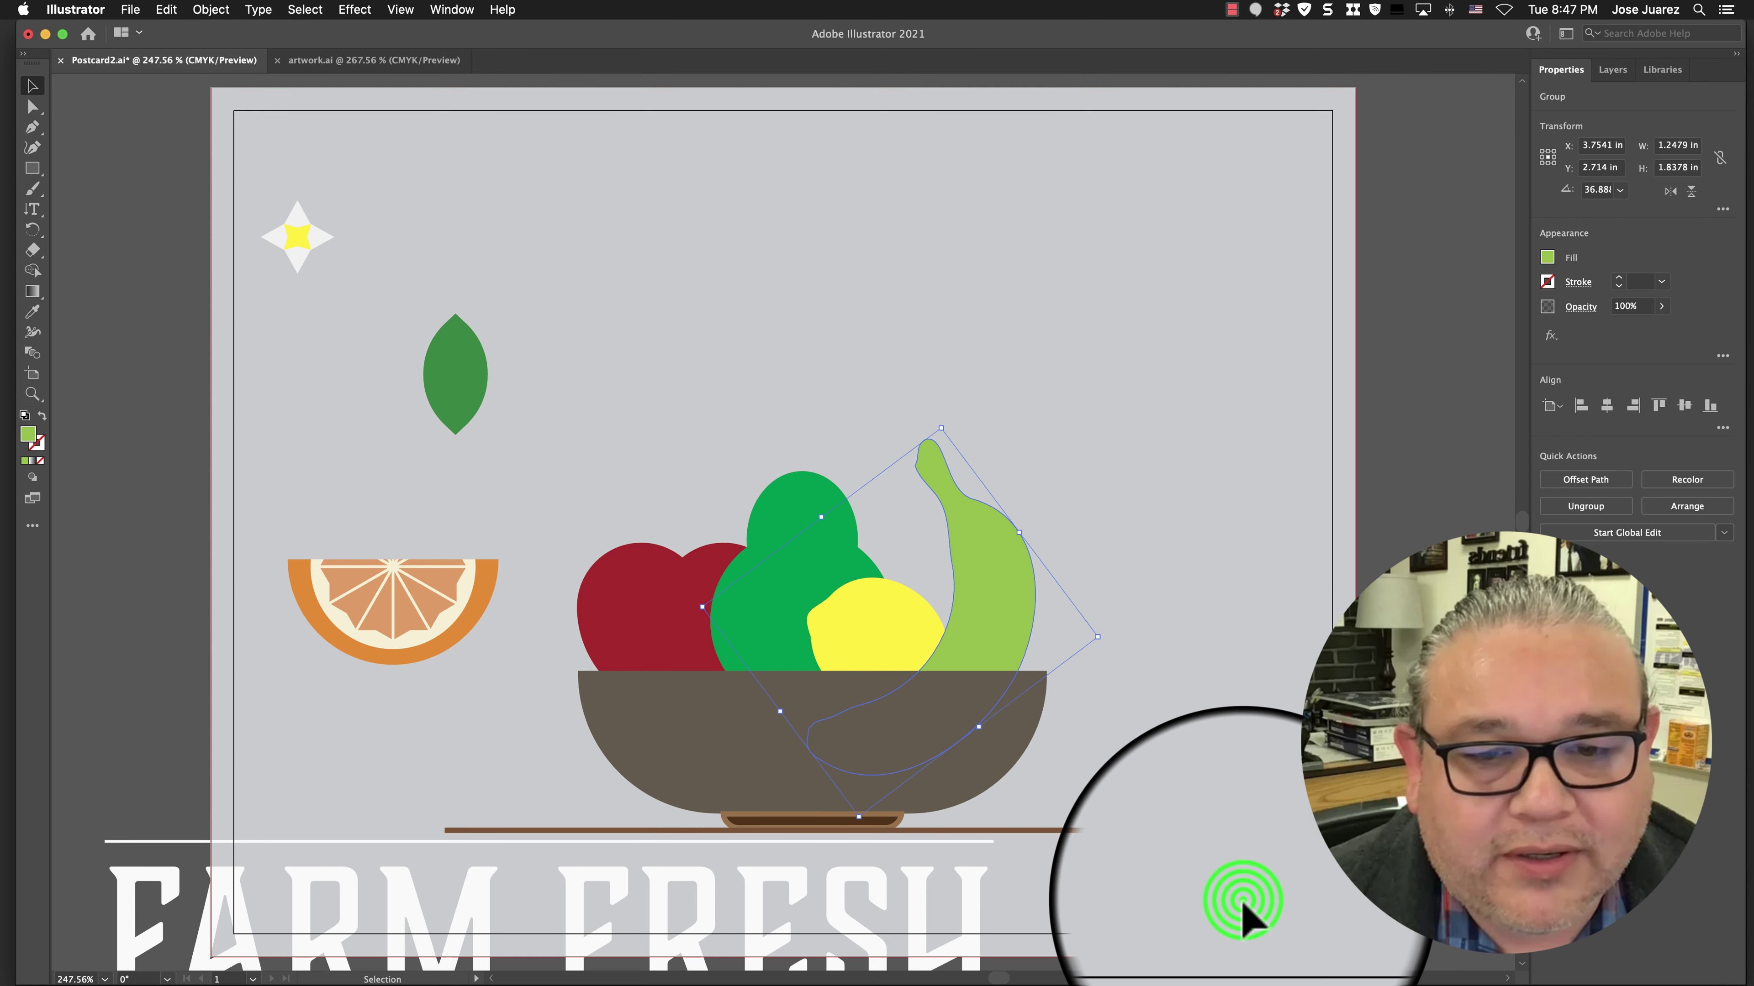
click(1174, 656)
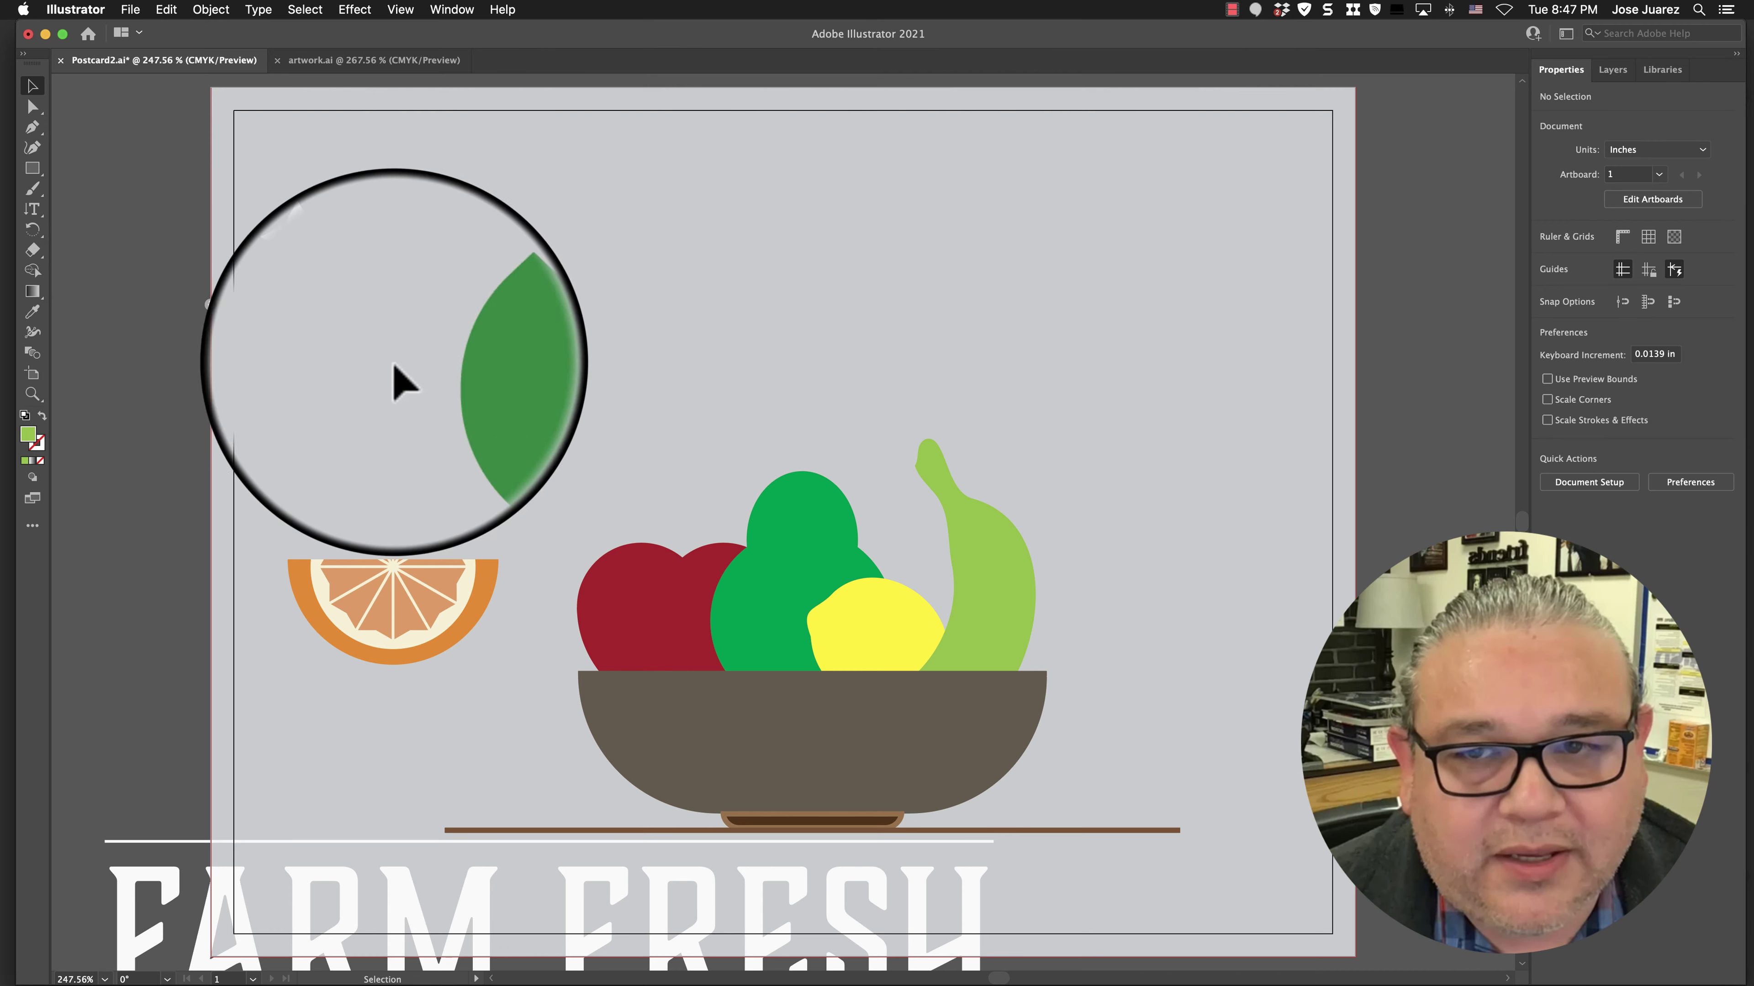
Group the white and yellow flower shapes and place the enlarged group above the red apple
drag(463, 388, 666, 339)
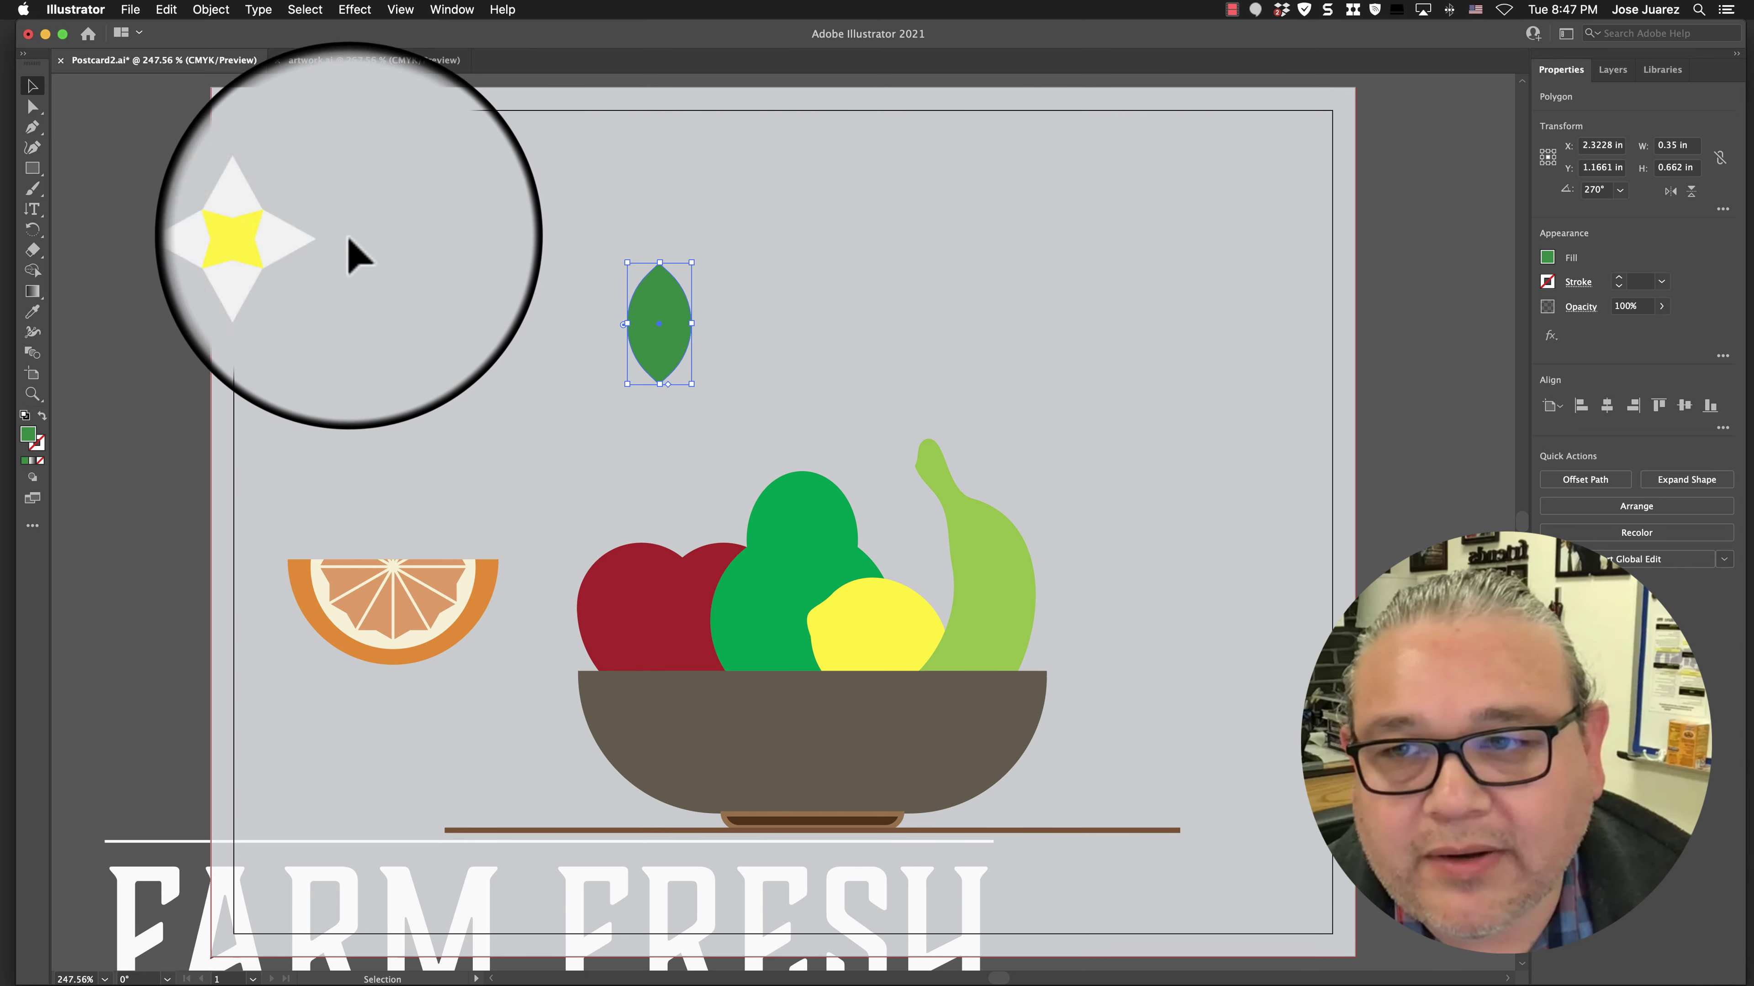
drag(382, 215, 261, 275)
key(super+g)
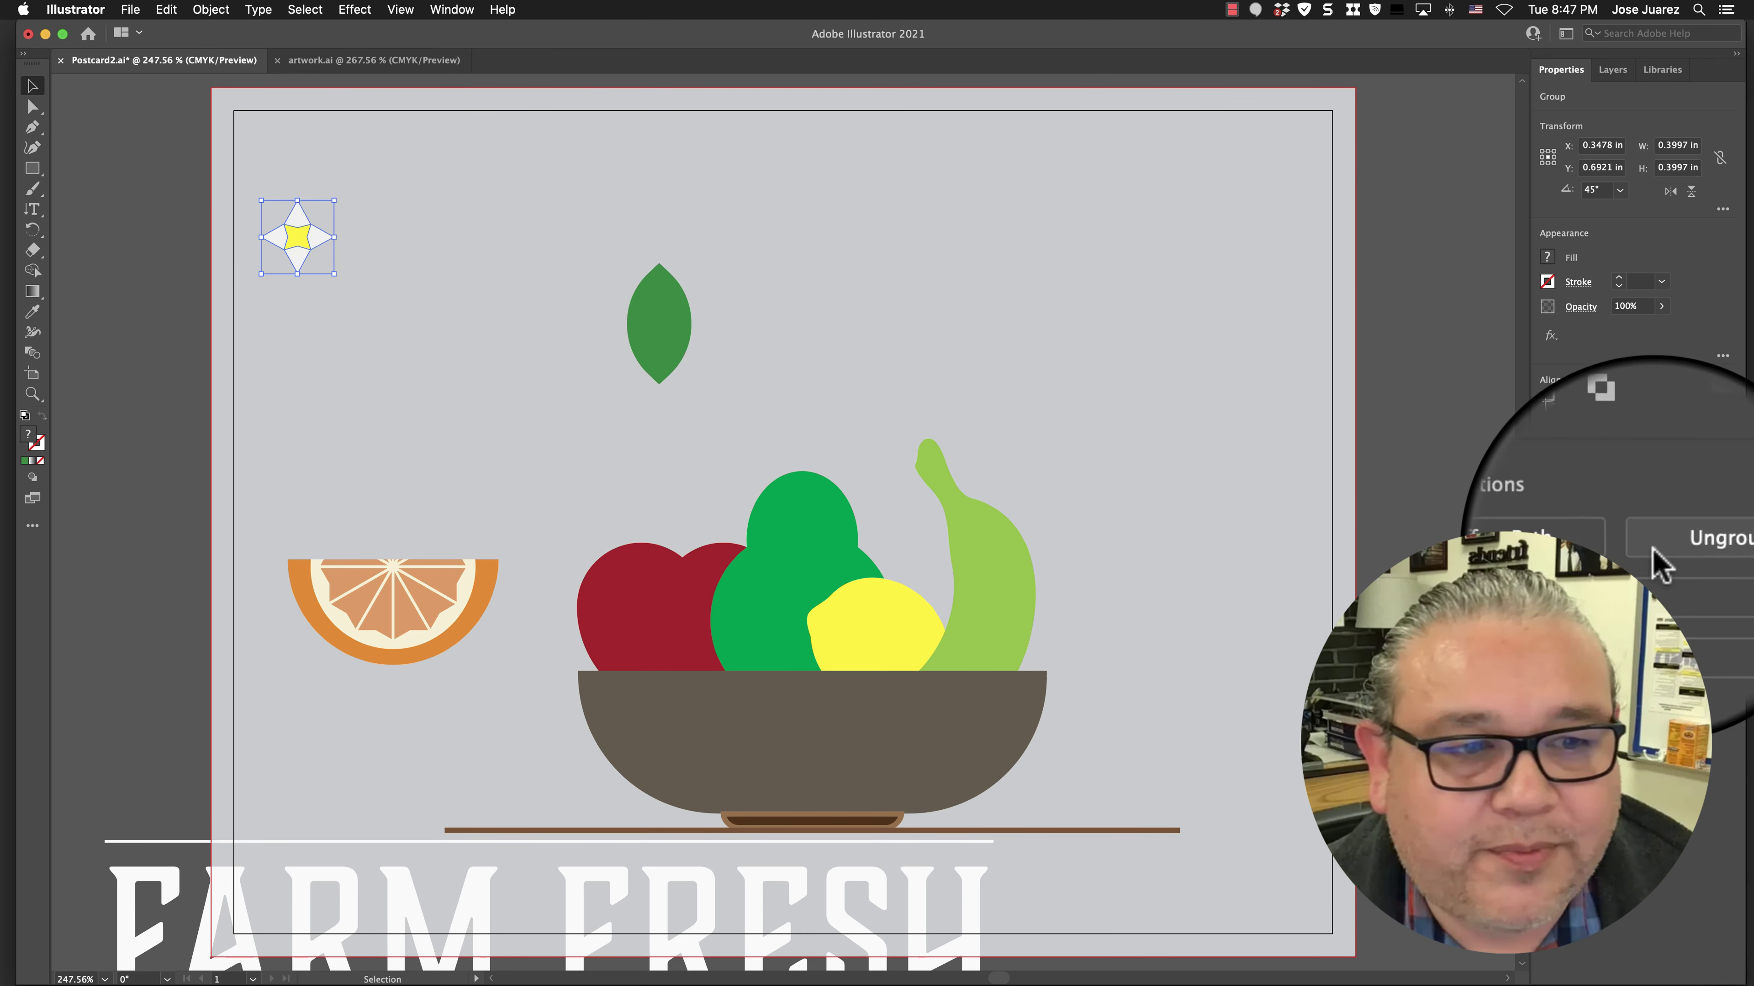
drag(311, 241, 787, 378)
Copy the green leaf and paste six copies, spreading them over the empty area above the fruit
click(507, 323)
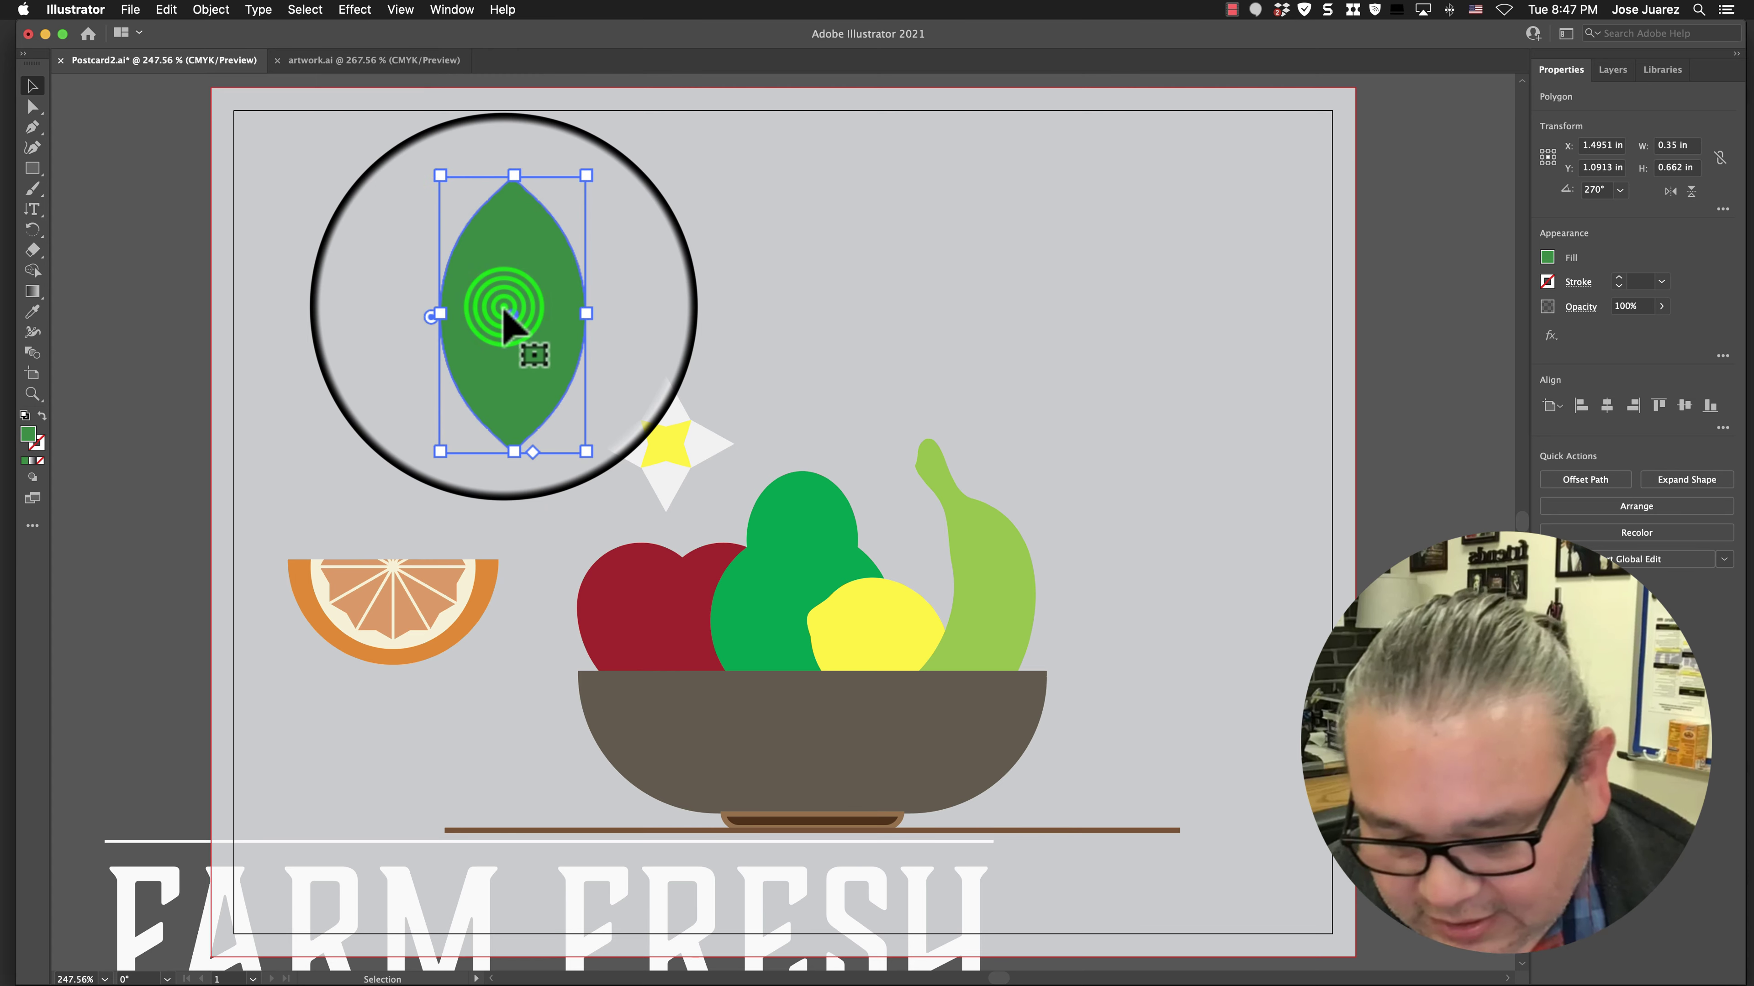
key(super+v)
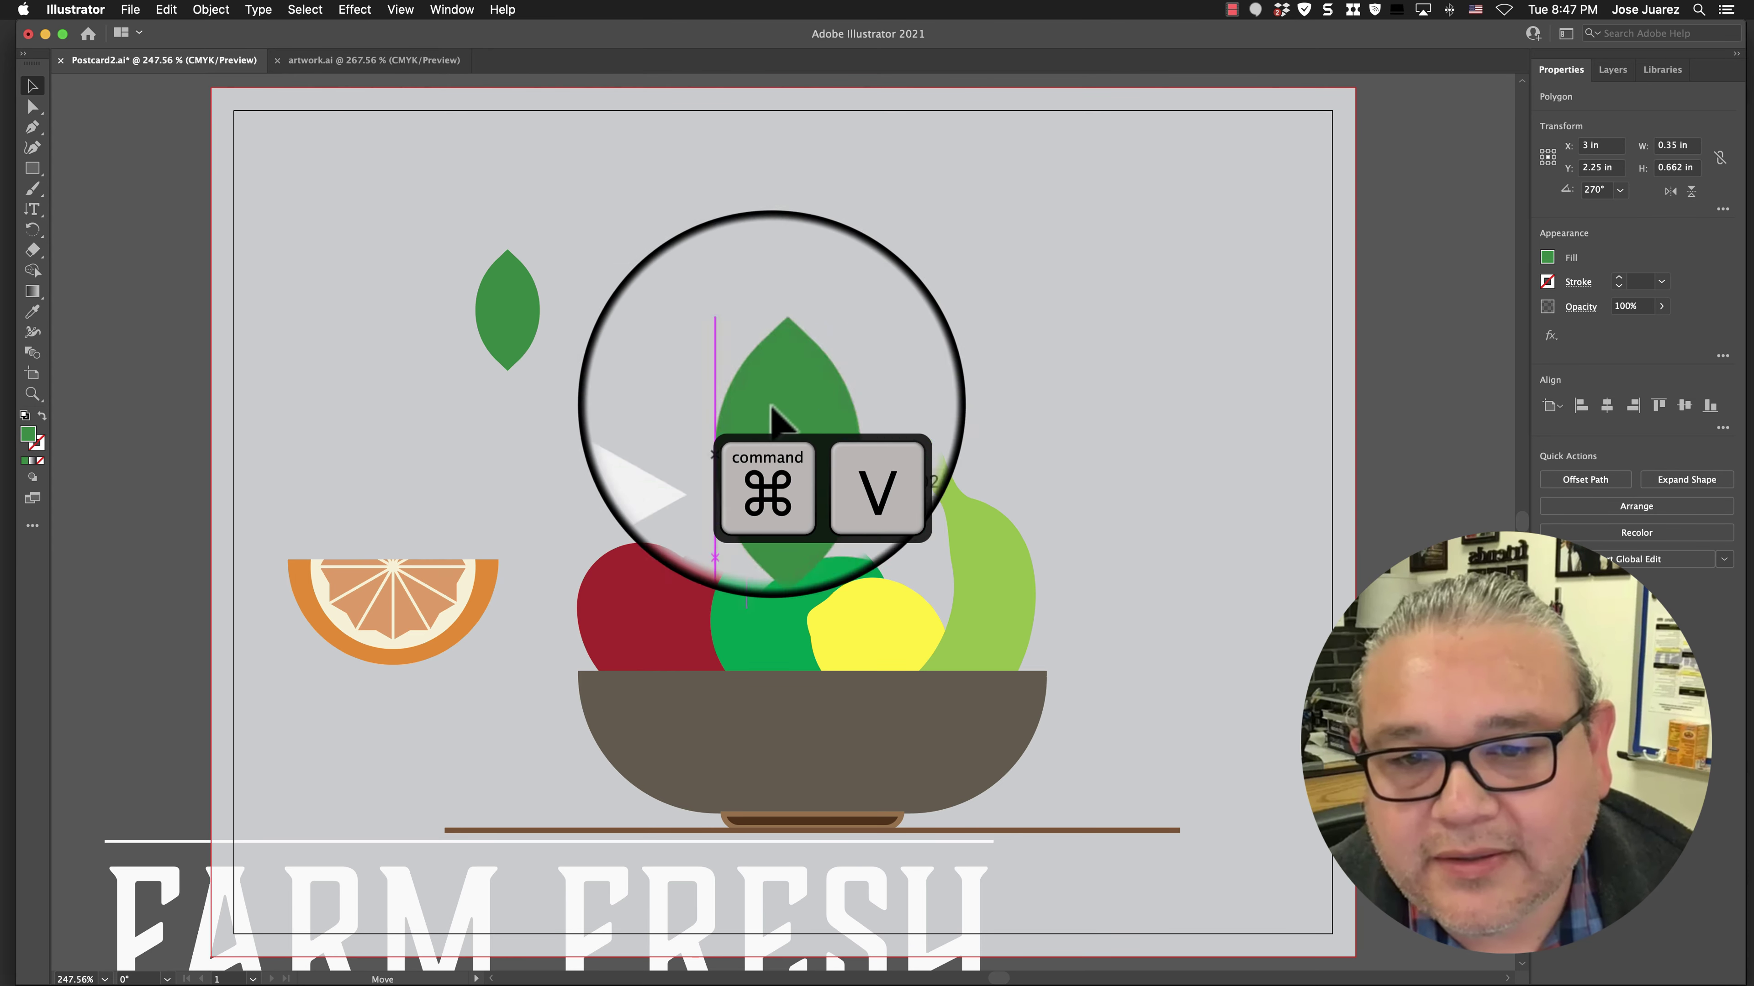
drag(794, 563, 794, 271)
key(super+v)
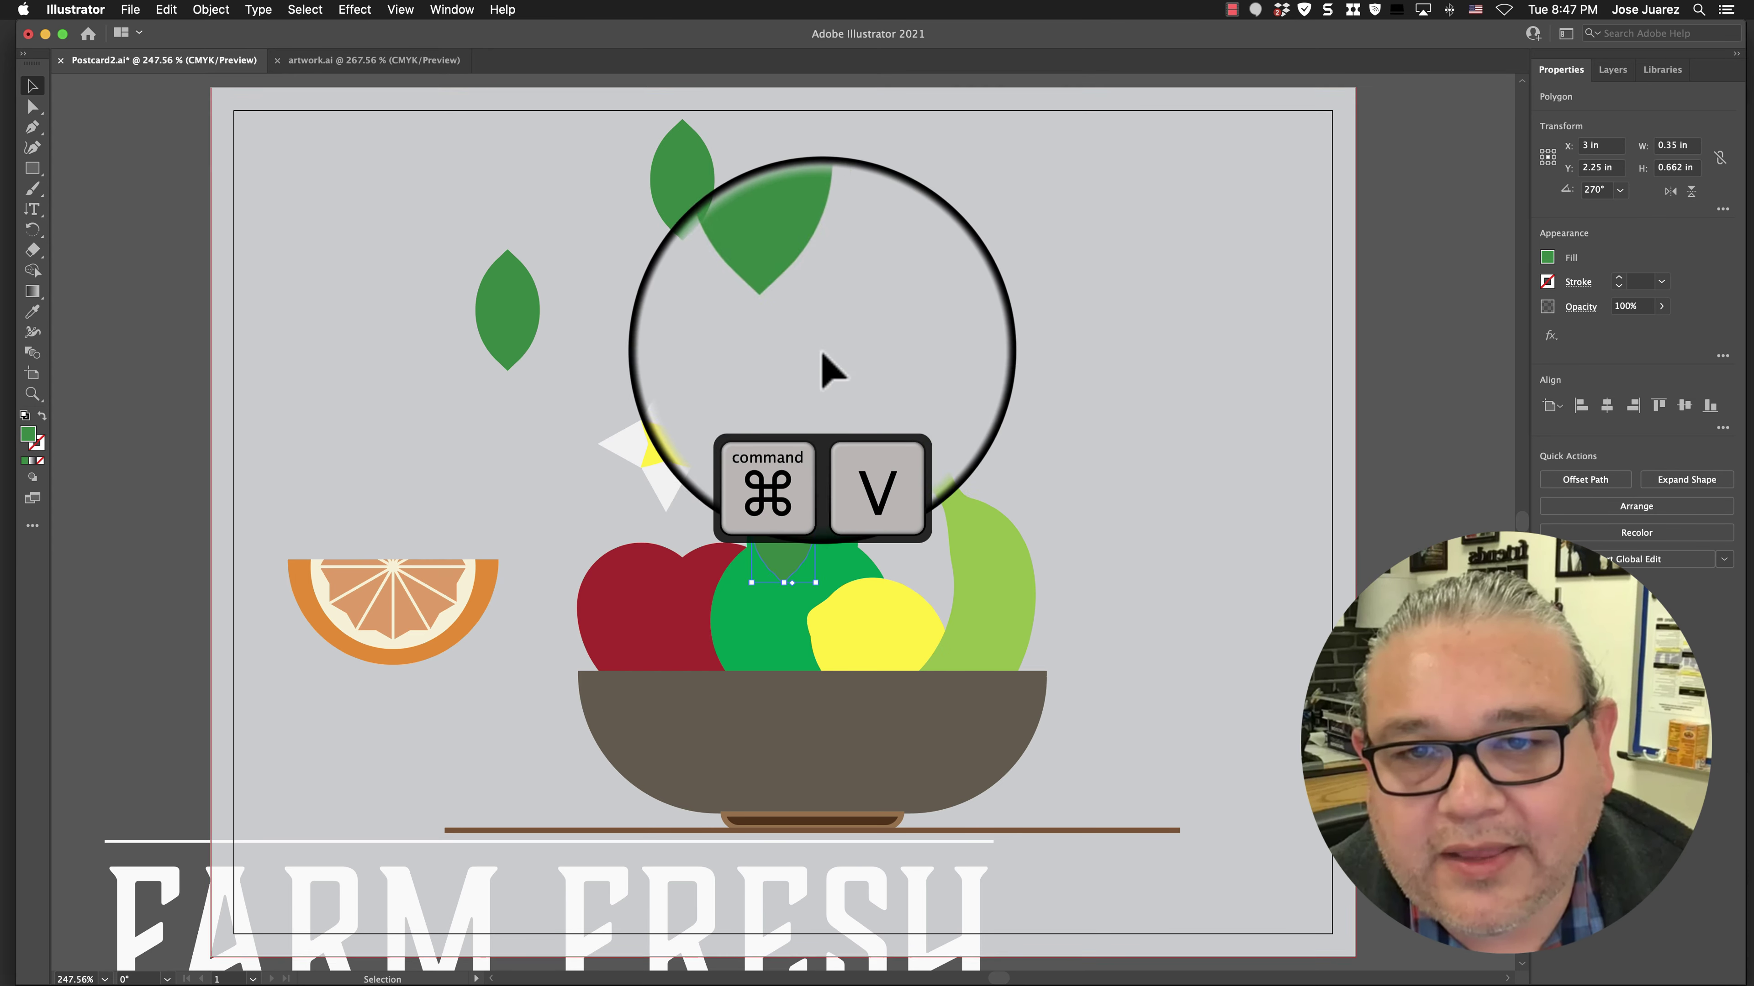
drag(784, 545, 951, 338)
key(super+v)
drag(794, 484, 908, 304)
key(super+v)
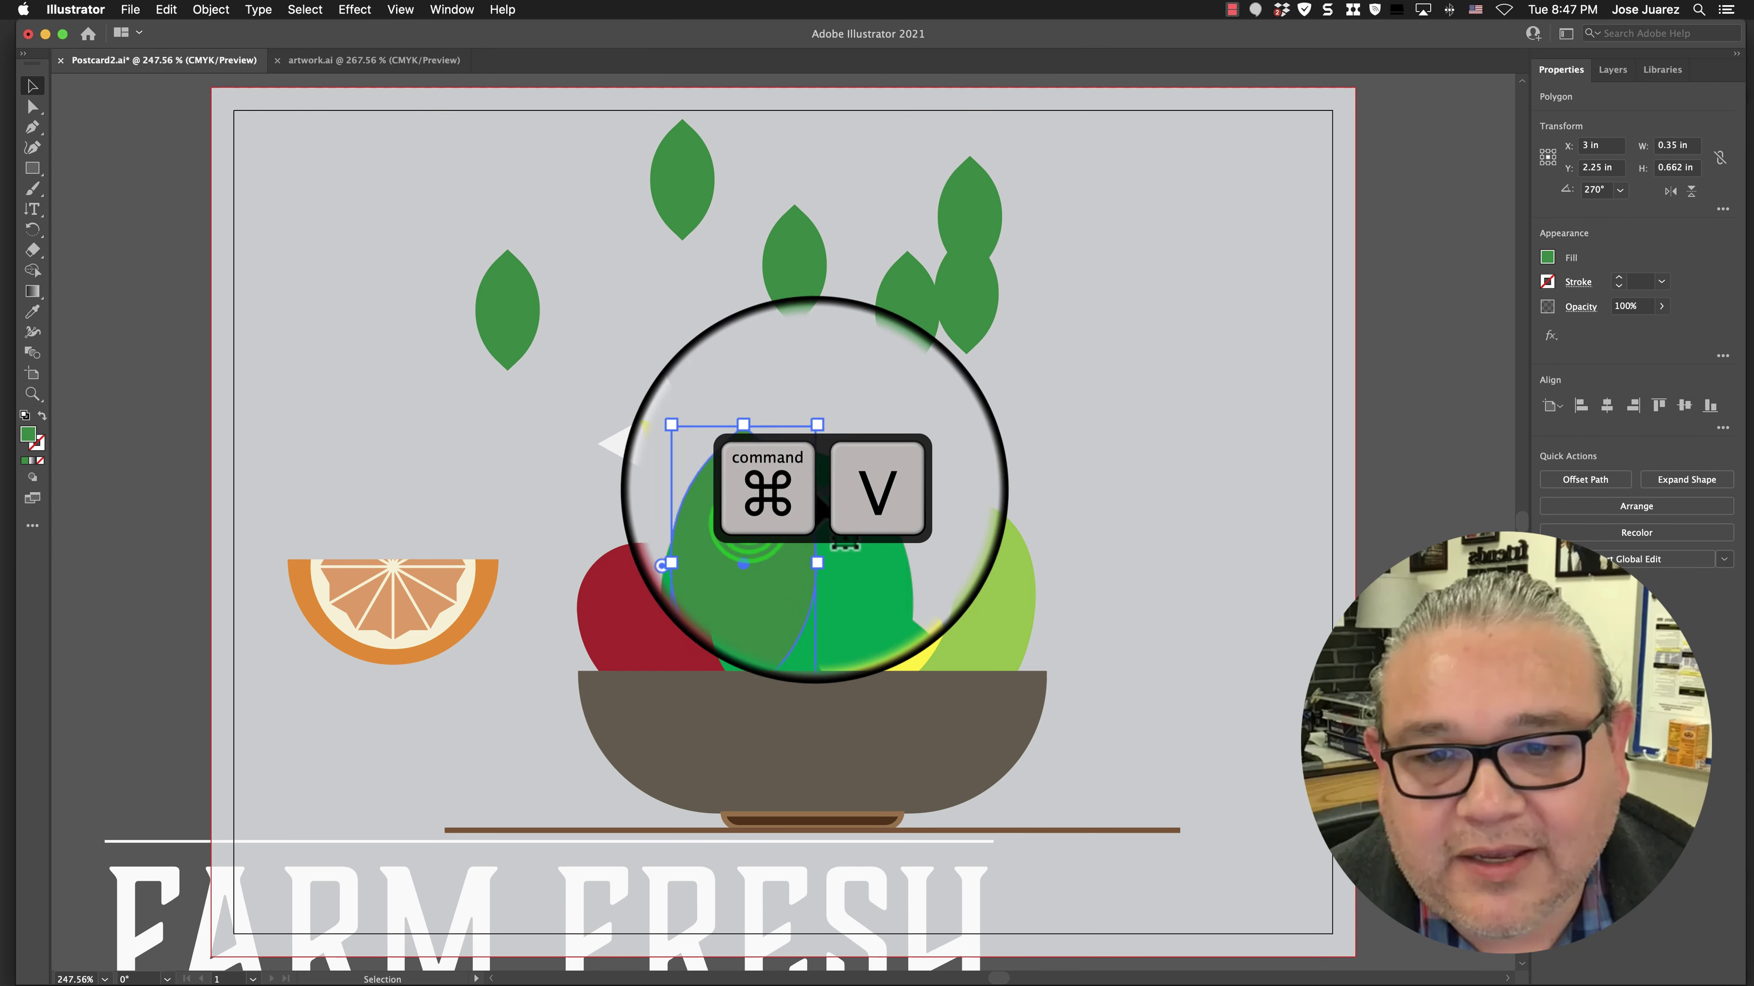
drag(846, 397, 846, 397)
Shrink and rotate two of the leaves and place them as a pair on top of the red apple
drag(489, 293, 514, 435)
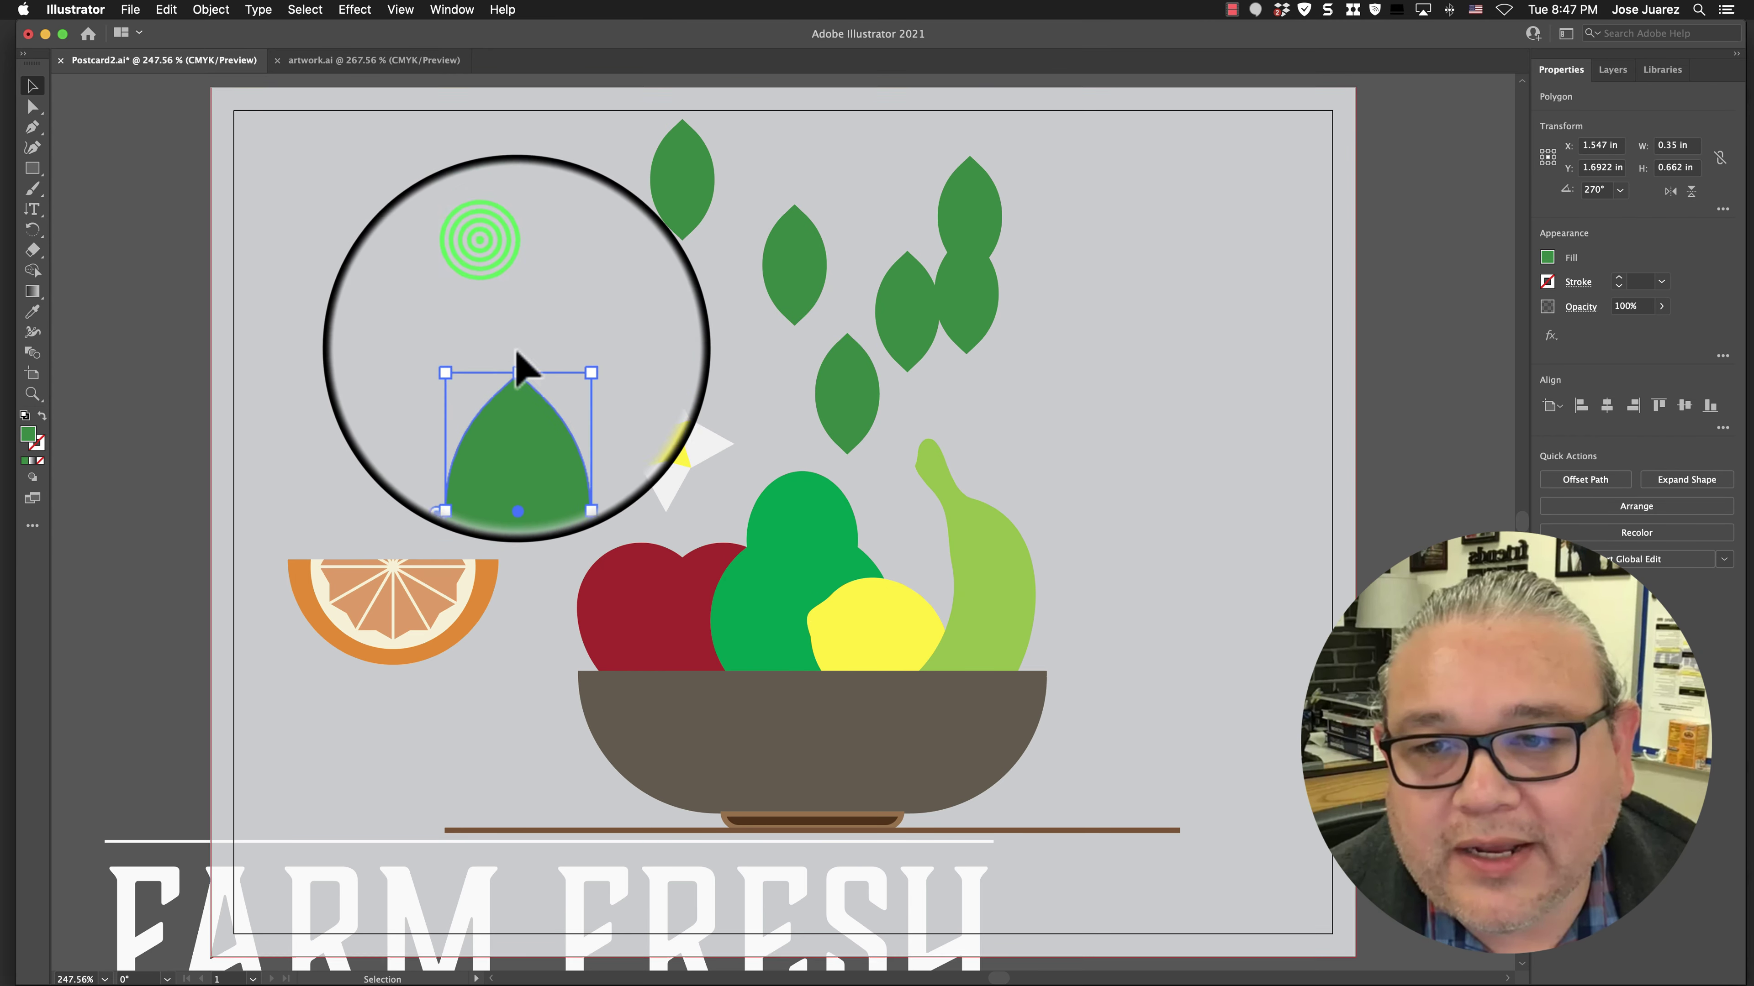
drag(483, 352, 407, 435)
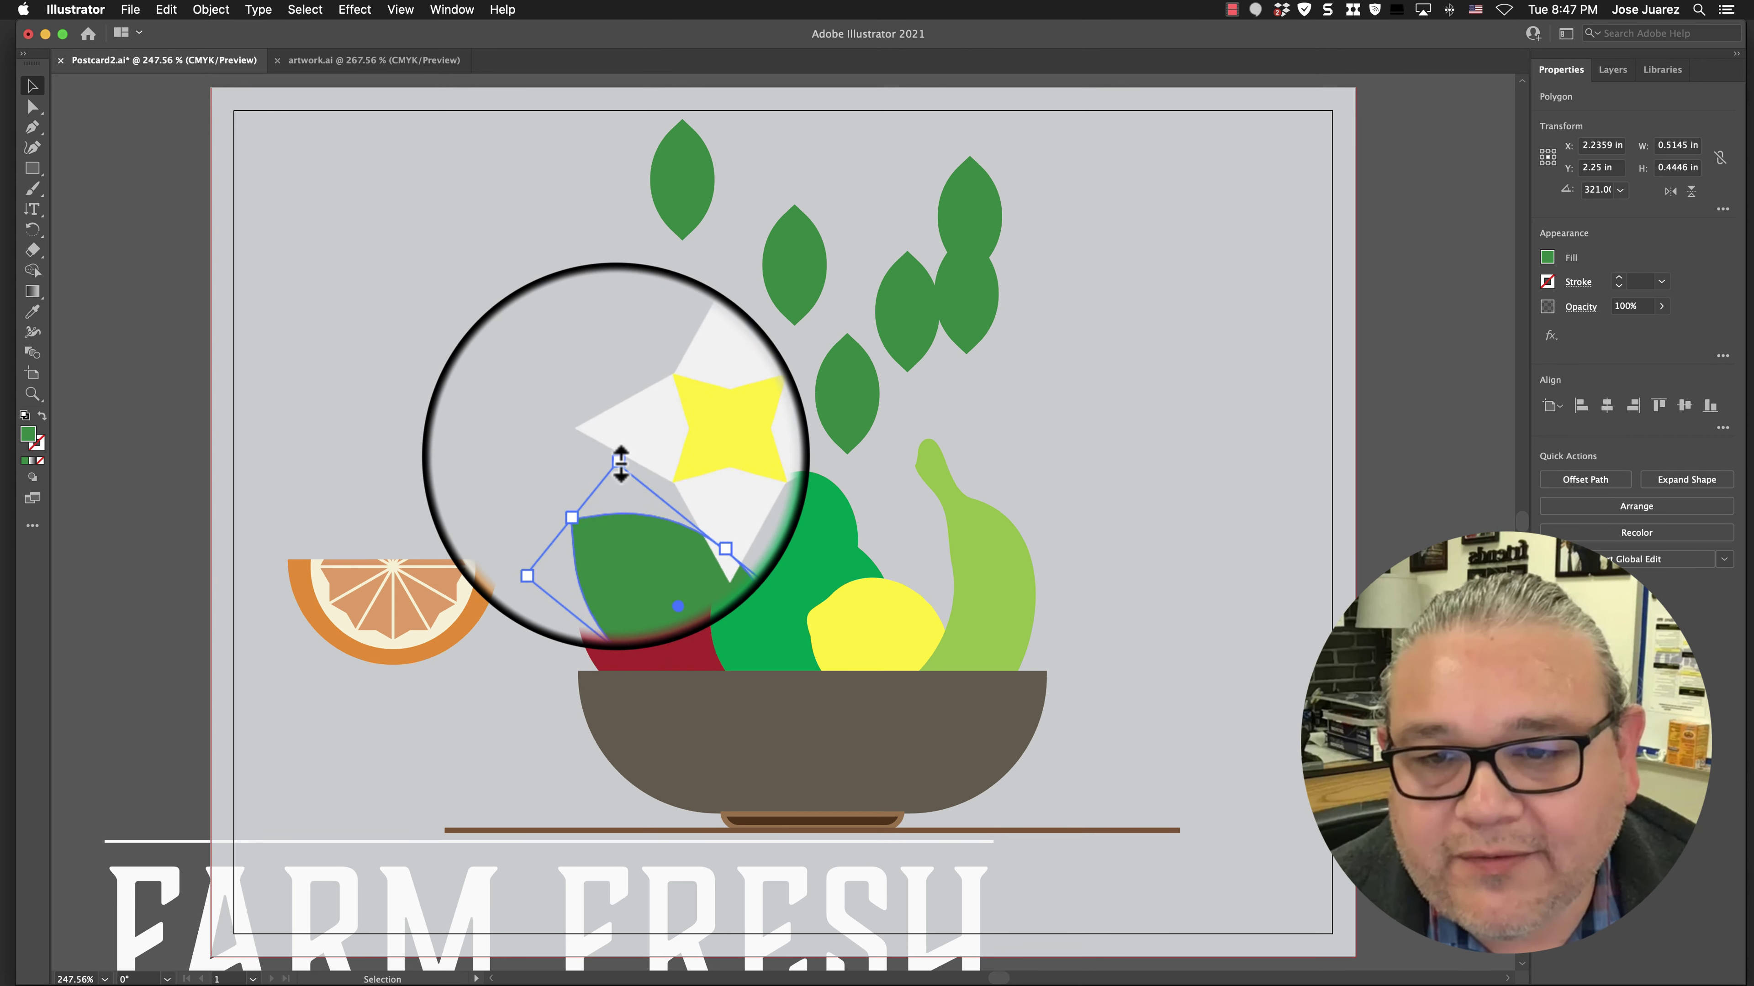
click(846, 410)
drag(823, 331, 868, 394)
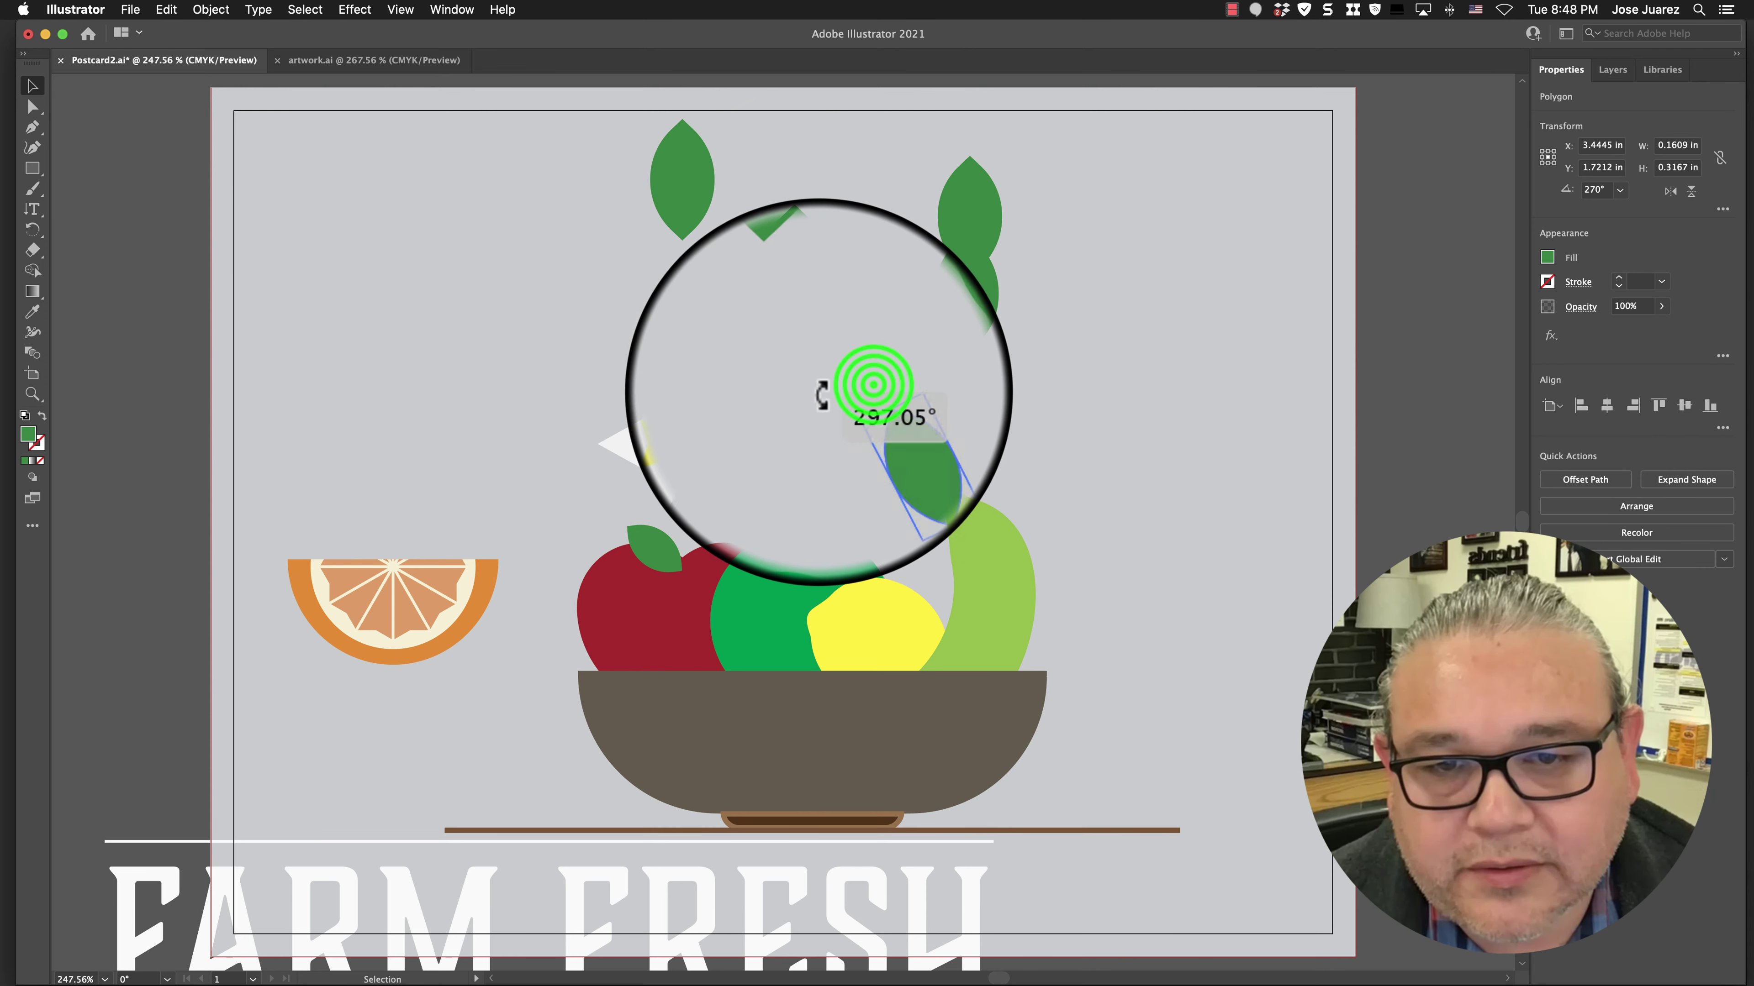
drag(821, 395, 881, 387)
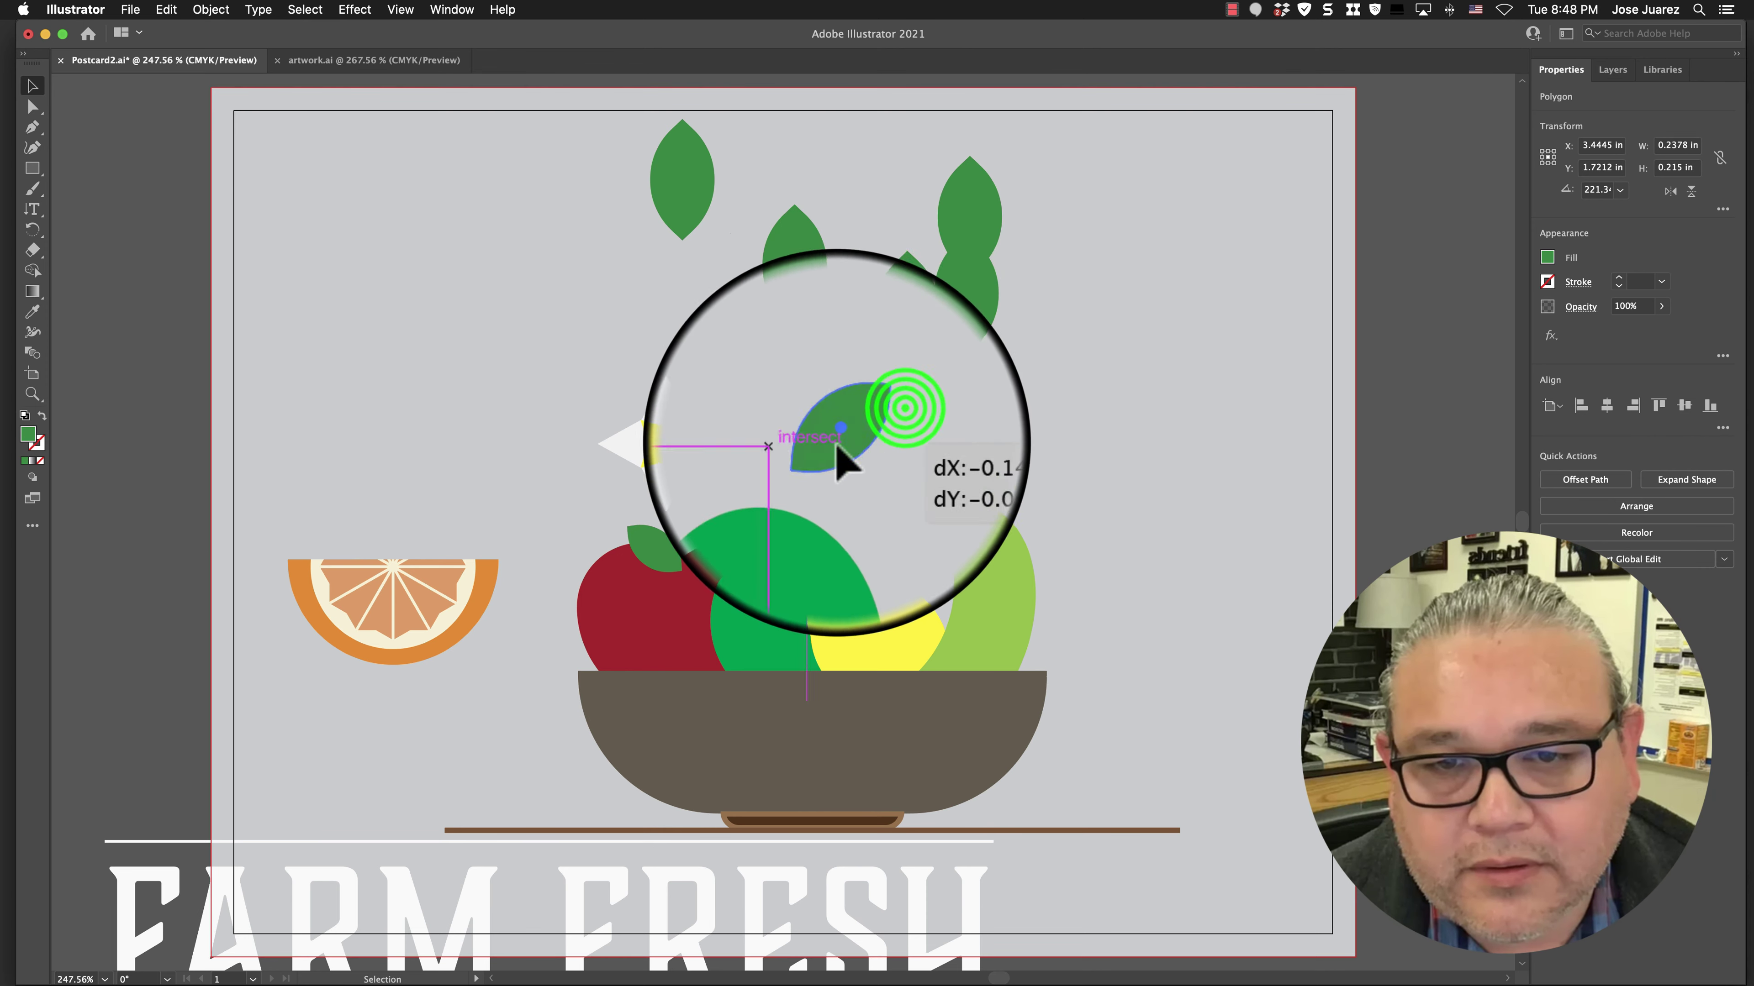
drag(836, 447, 714, 521)
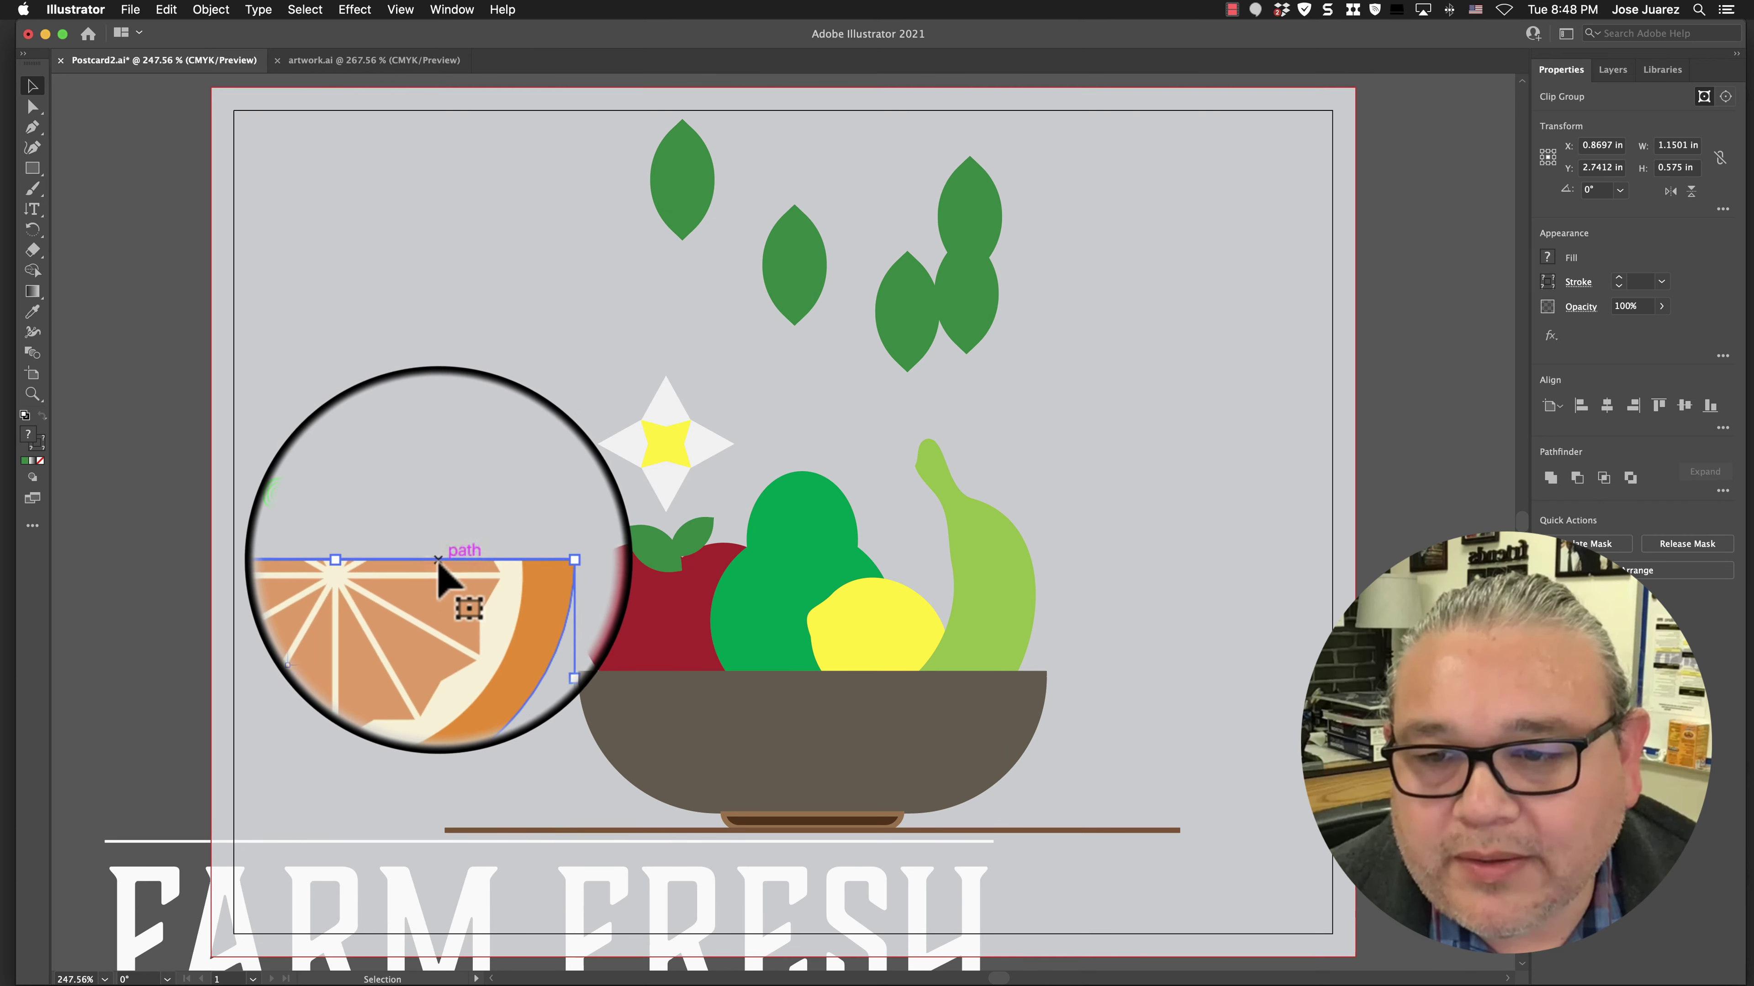
Move the half orange slice onto the bowl's left rim, in front of the apple
drag(443, 576, 694, 680)
click(1198, 478)
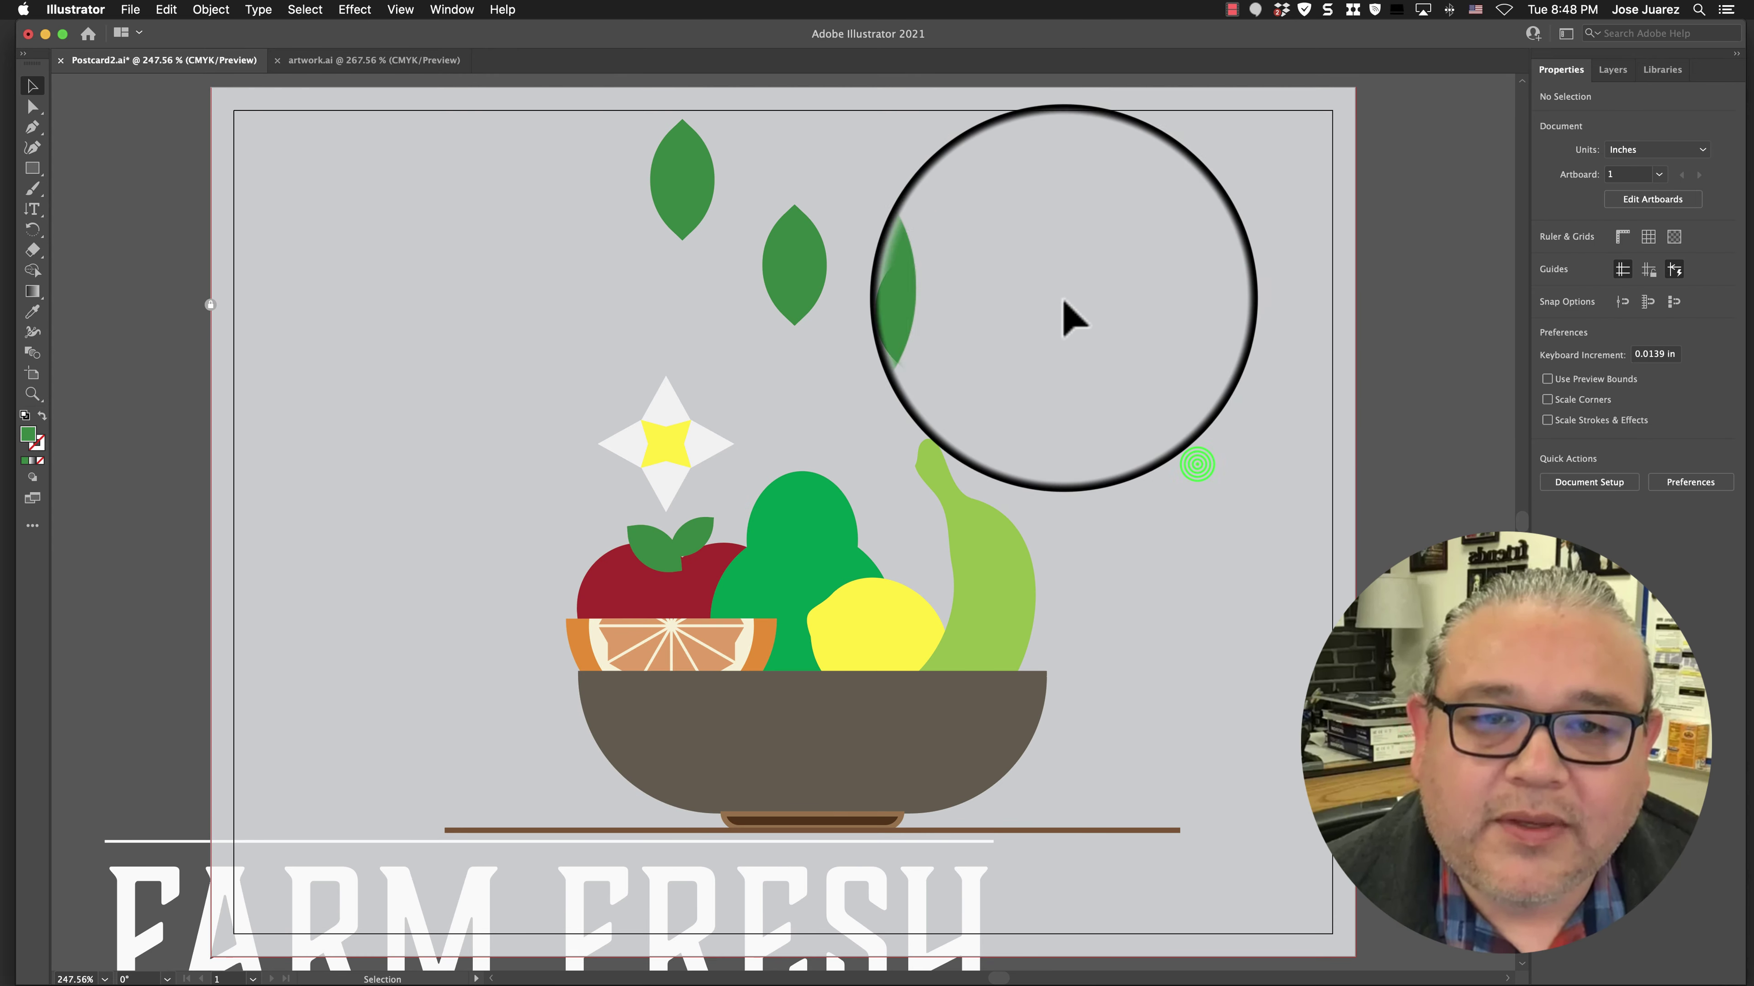
Move the five loose leaves down beside the bowl, two on its left side and three on its right
drag(665, 201, 519, 621)
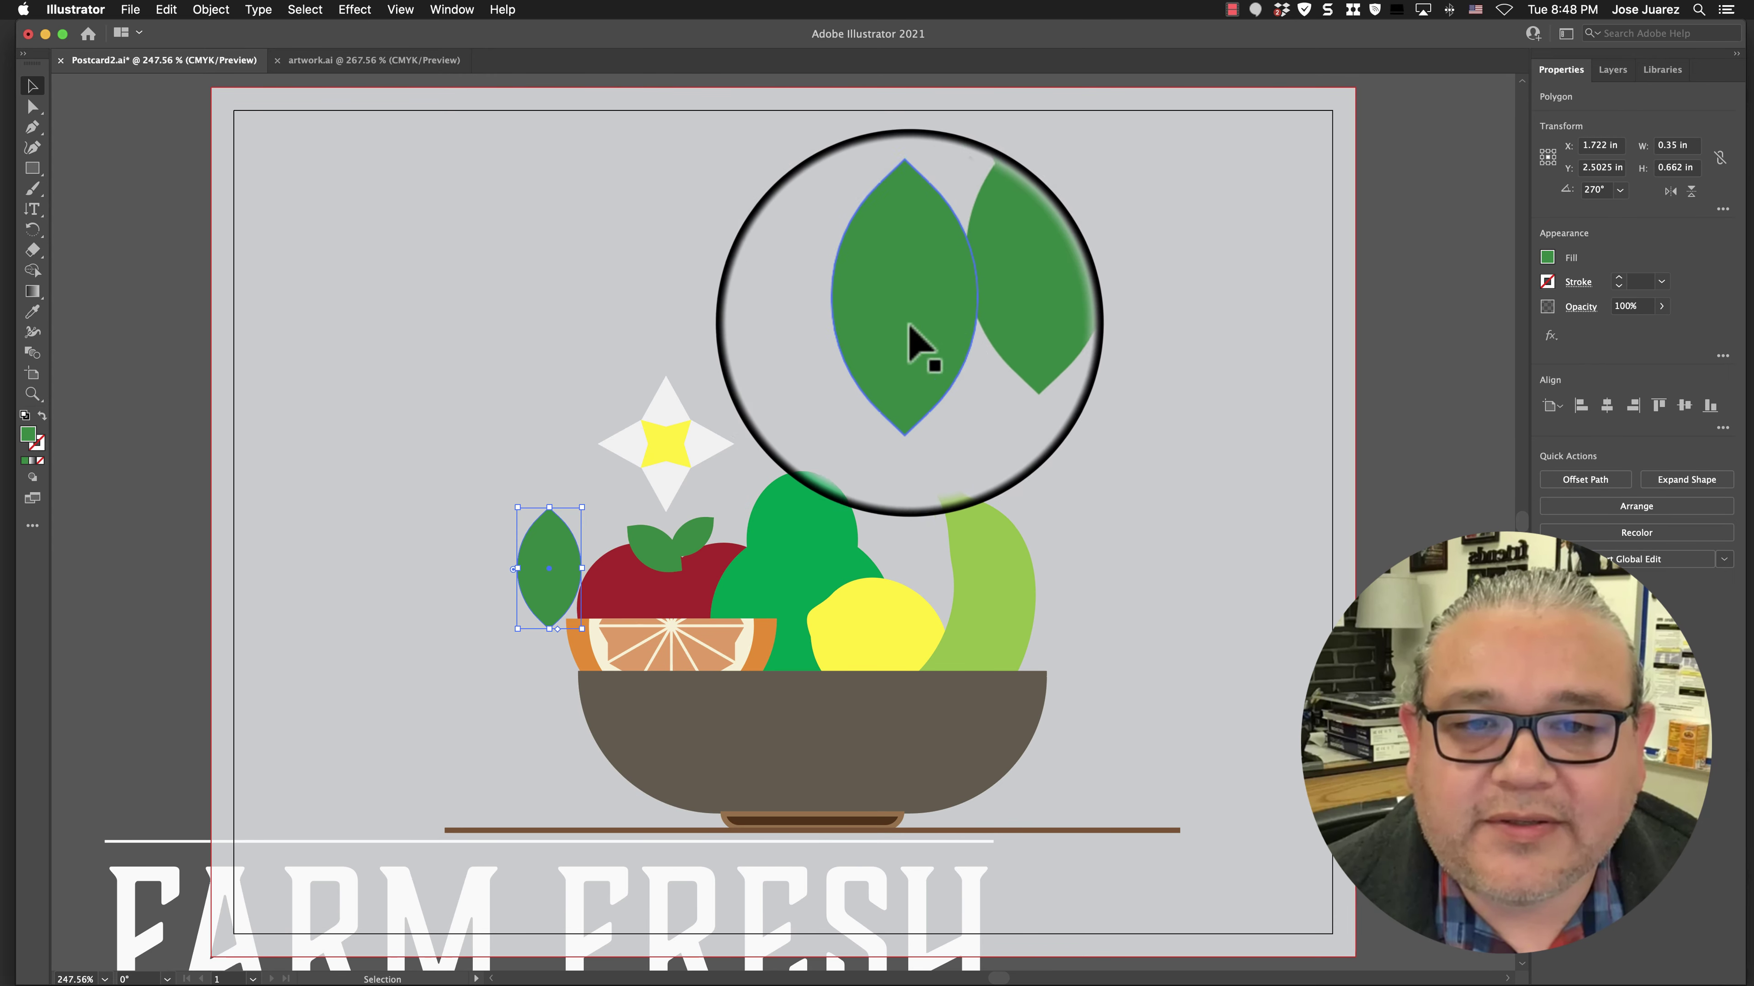
drag(901, 332, 1116, 497)
drag(947, 290, 1036, 497)
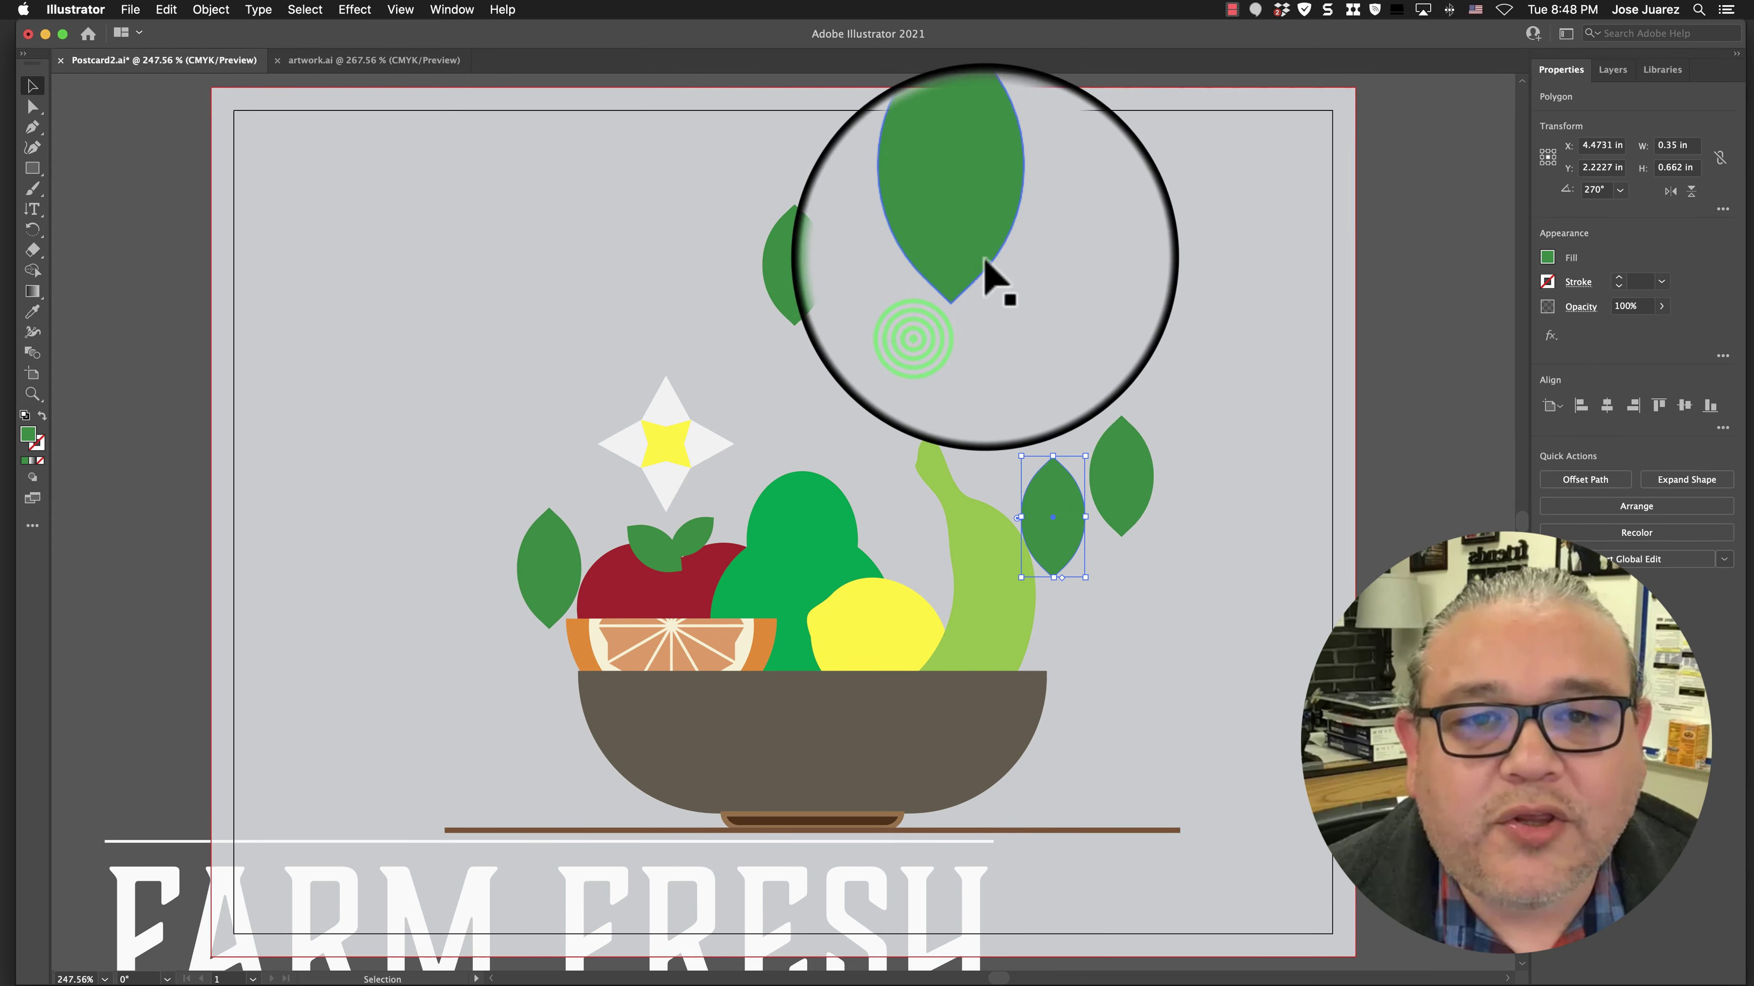
drag(978, 238, 1148, 668)
drag(799, 311, 476, 636)
Move the FARM FRESH title group to the top of the postcard at about X 3.16 in, Y 0.77 in
drag(576, 925, 842, 228)
click(1290, 719)
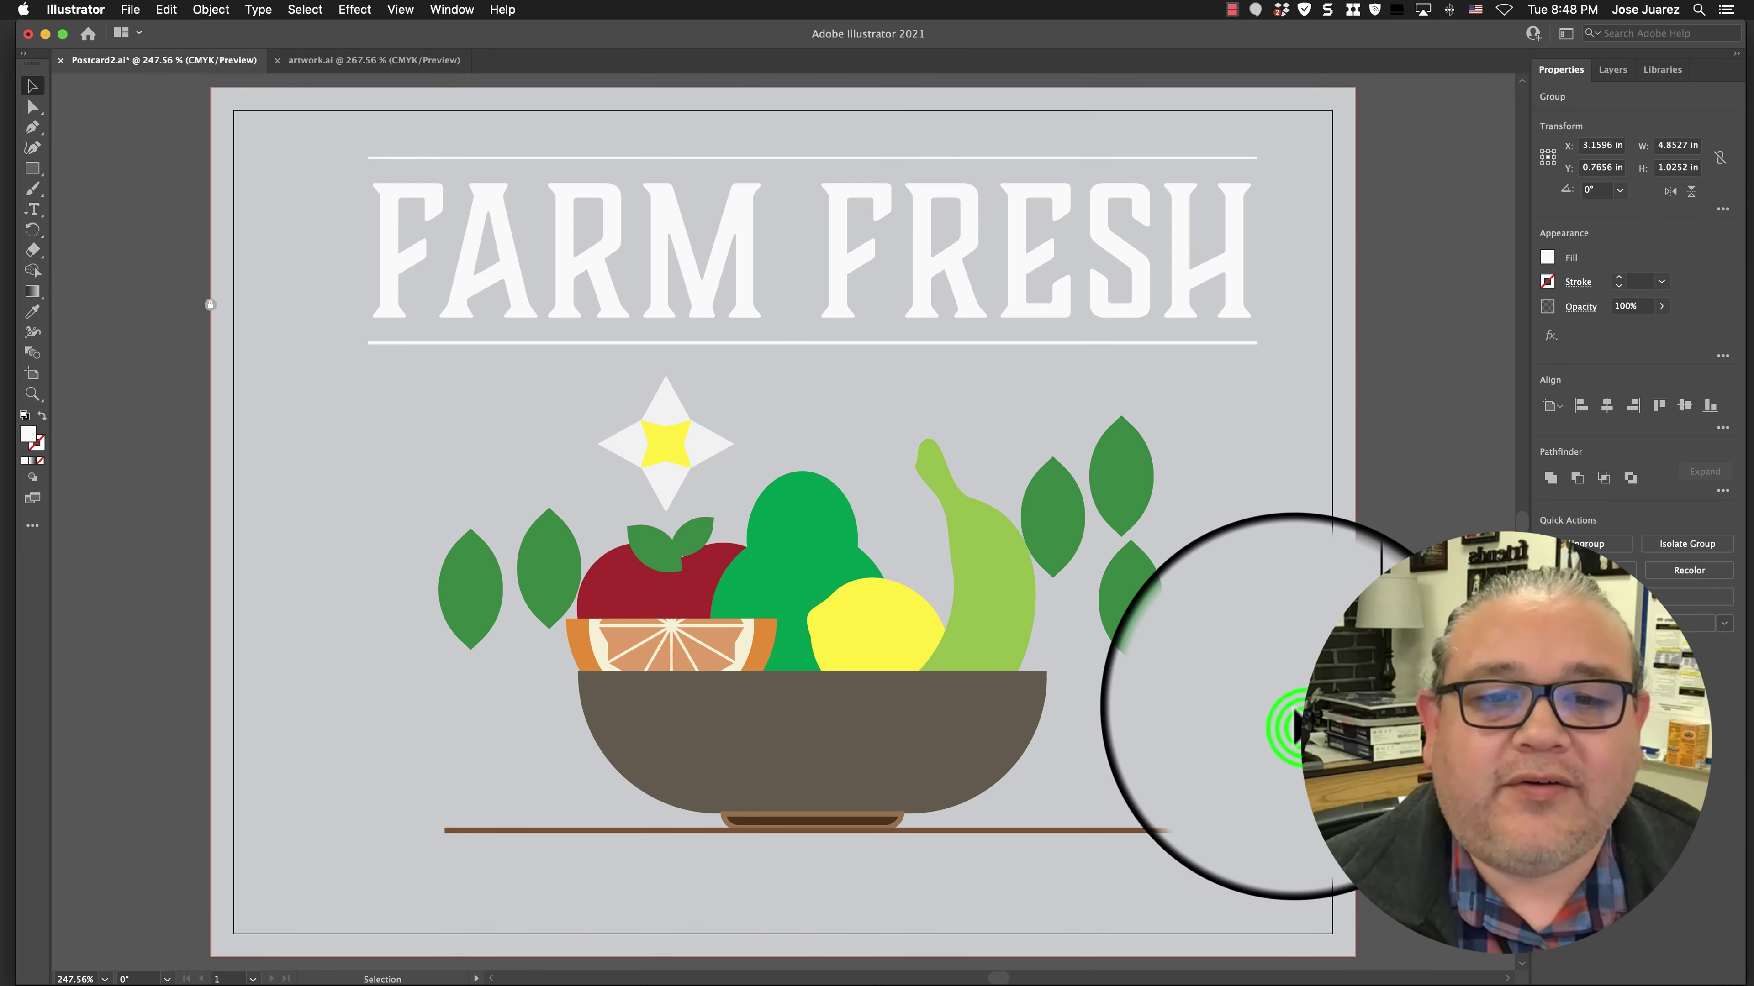
Rotate and place two leaves beneath the flower, and move the spare one right of the bowl to about X 5.20 in, Y 2.46 in
drag(1151, 612, 522, 691)
drag(497, 588, 1201, 557)
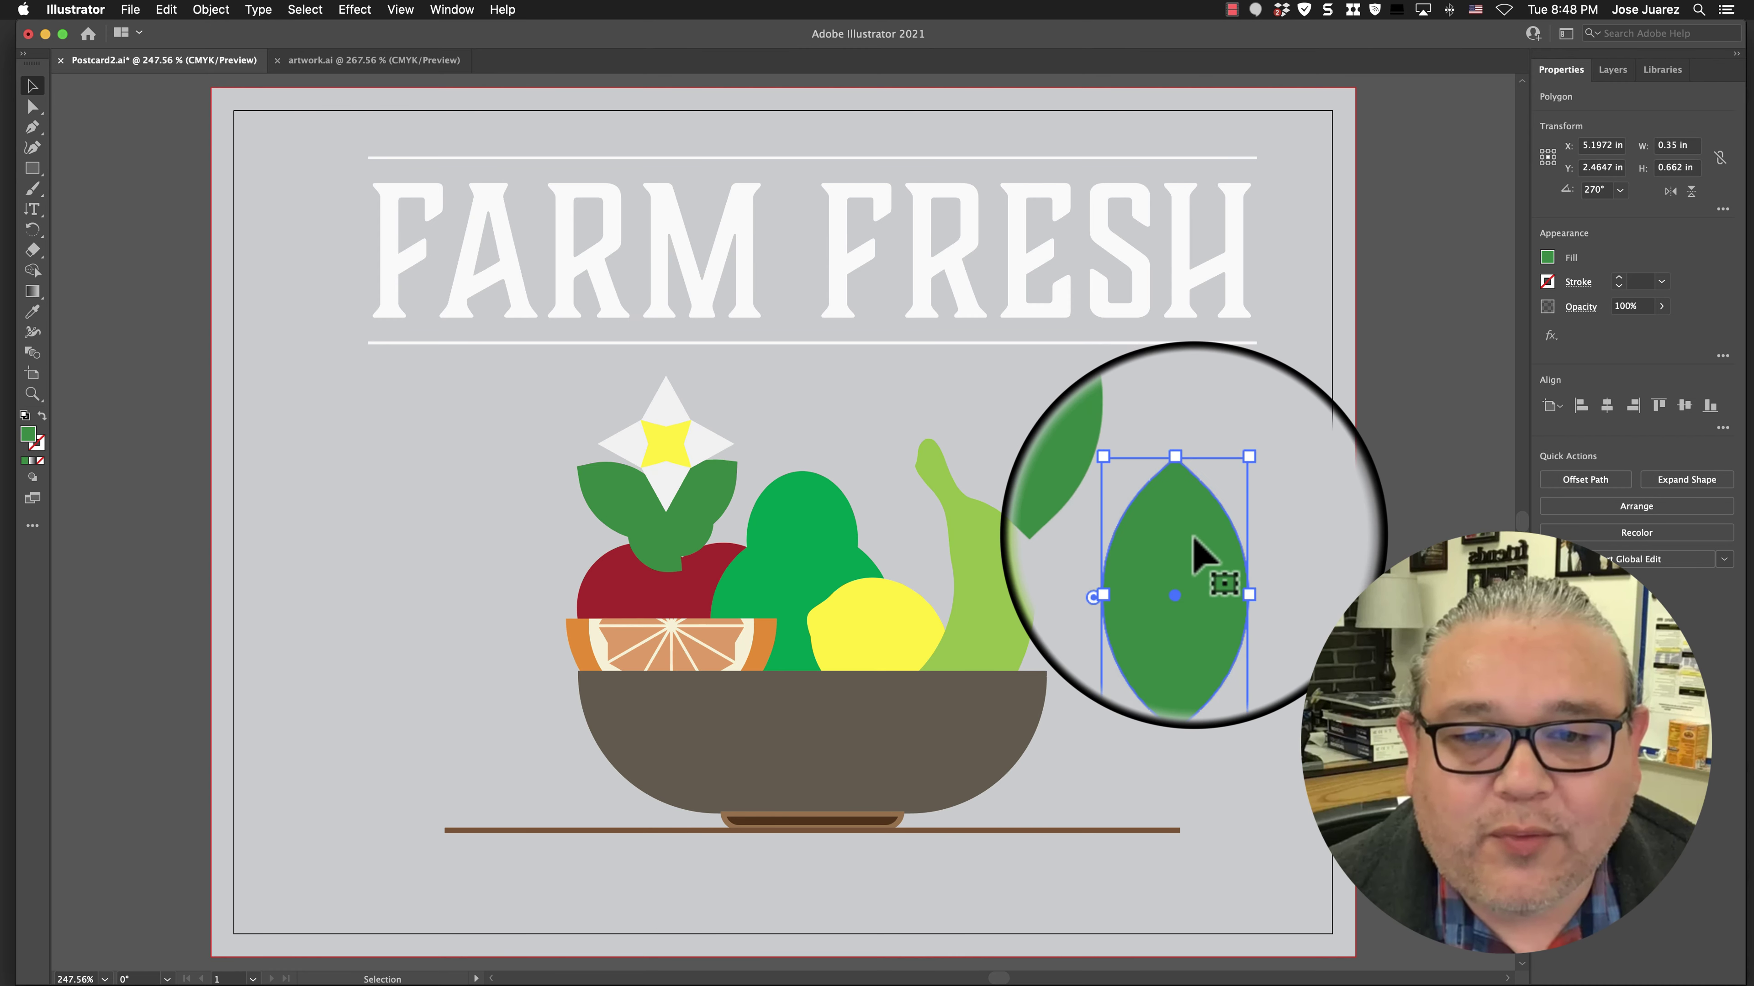
drag(1031, 422, 1216, 621)
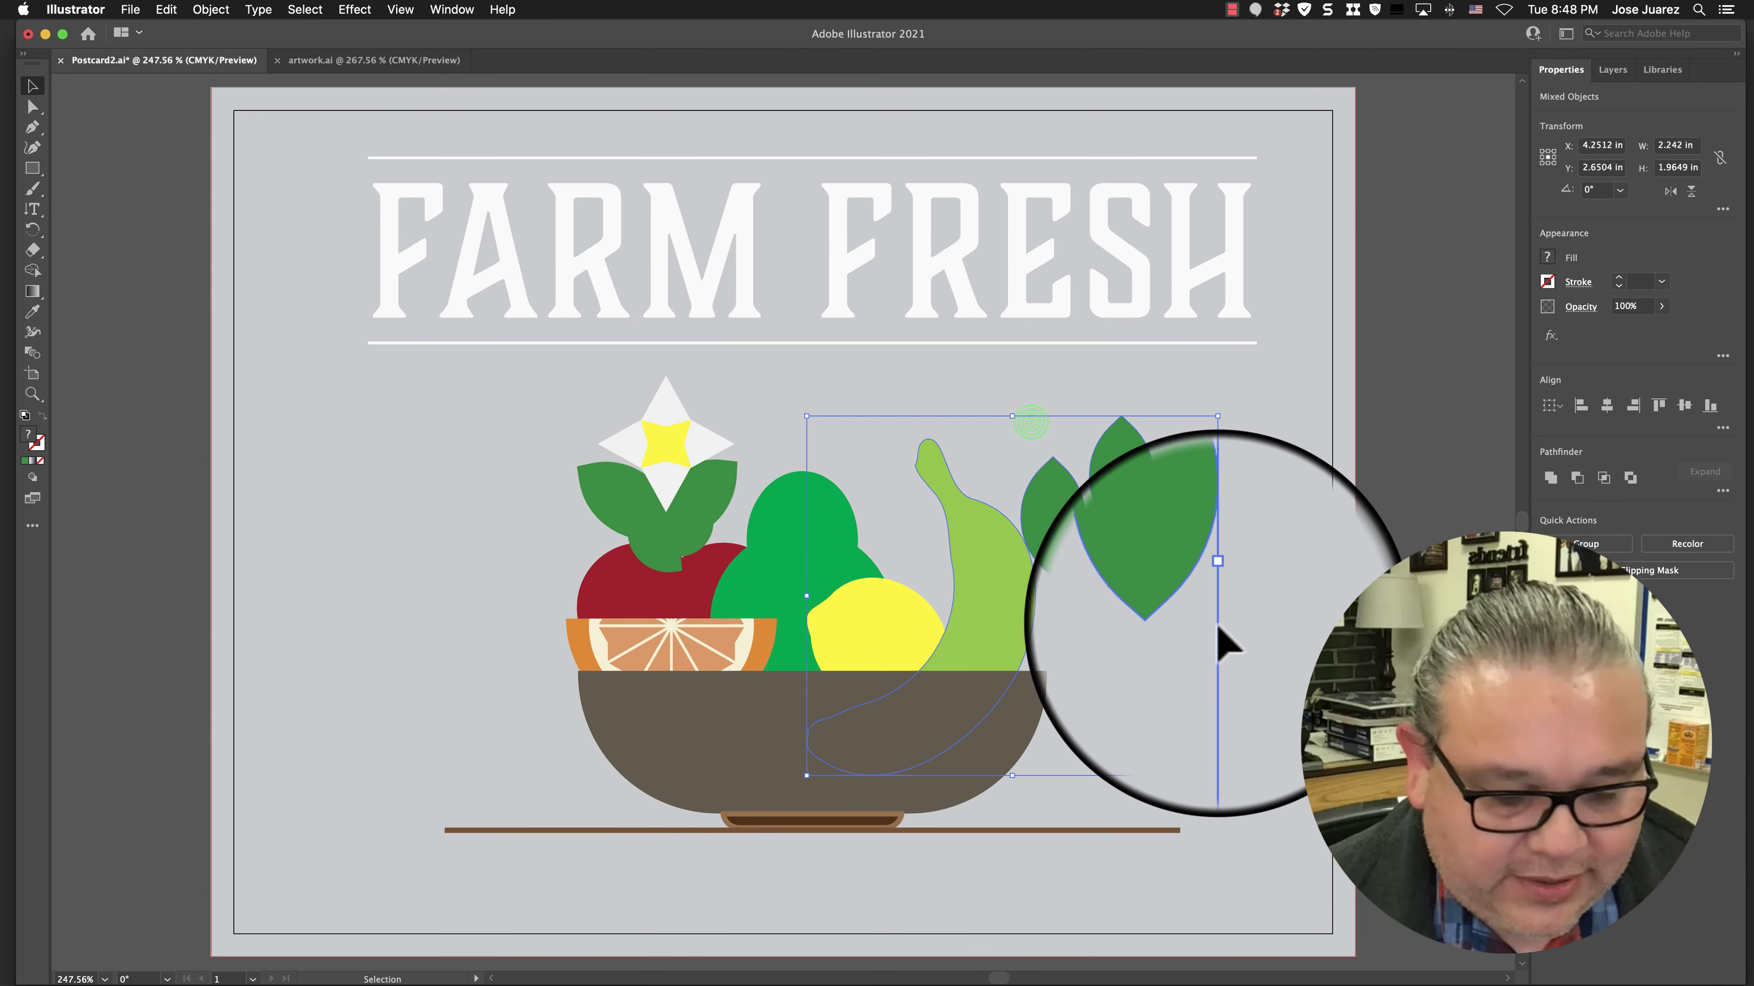
key(Delete)
key(super+z)
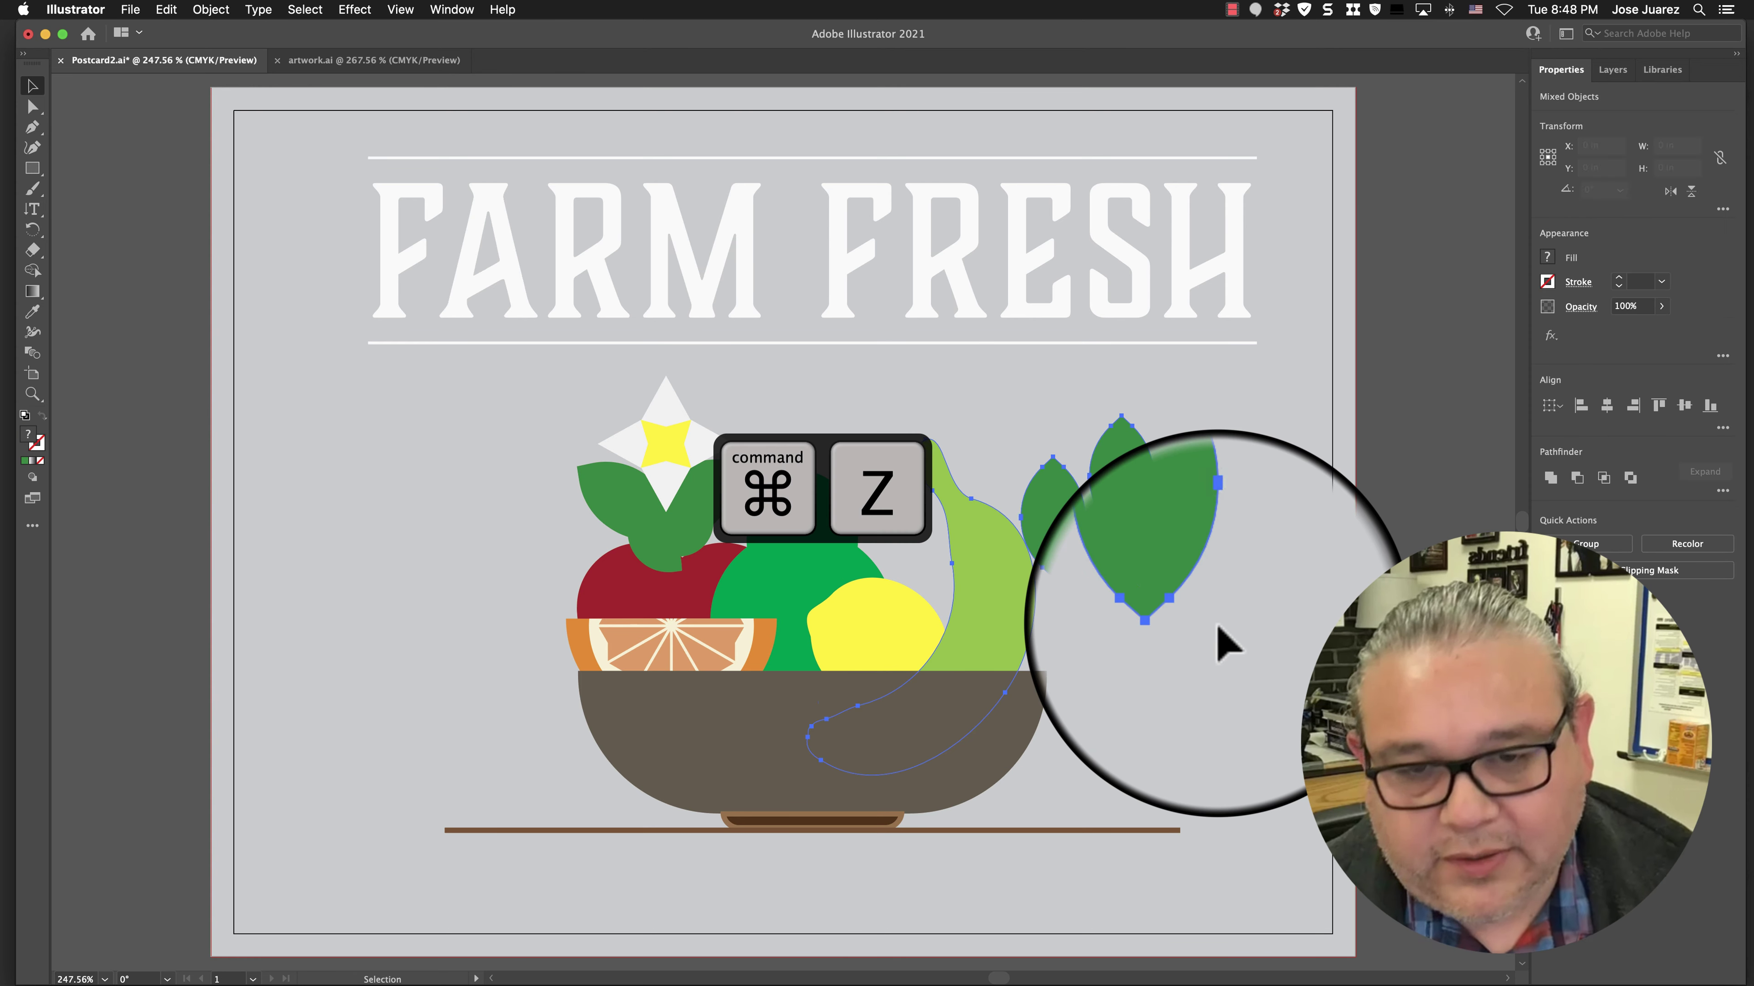
Delete the three spare leaves to the right of the banana, keeping the banana itself
drag(1286, 483, 1081, 664)
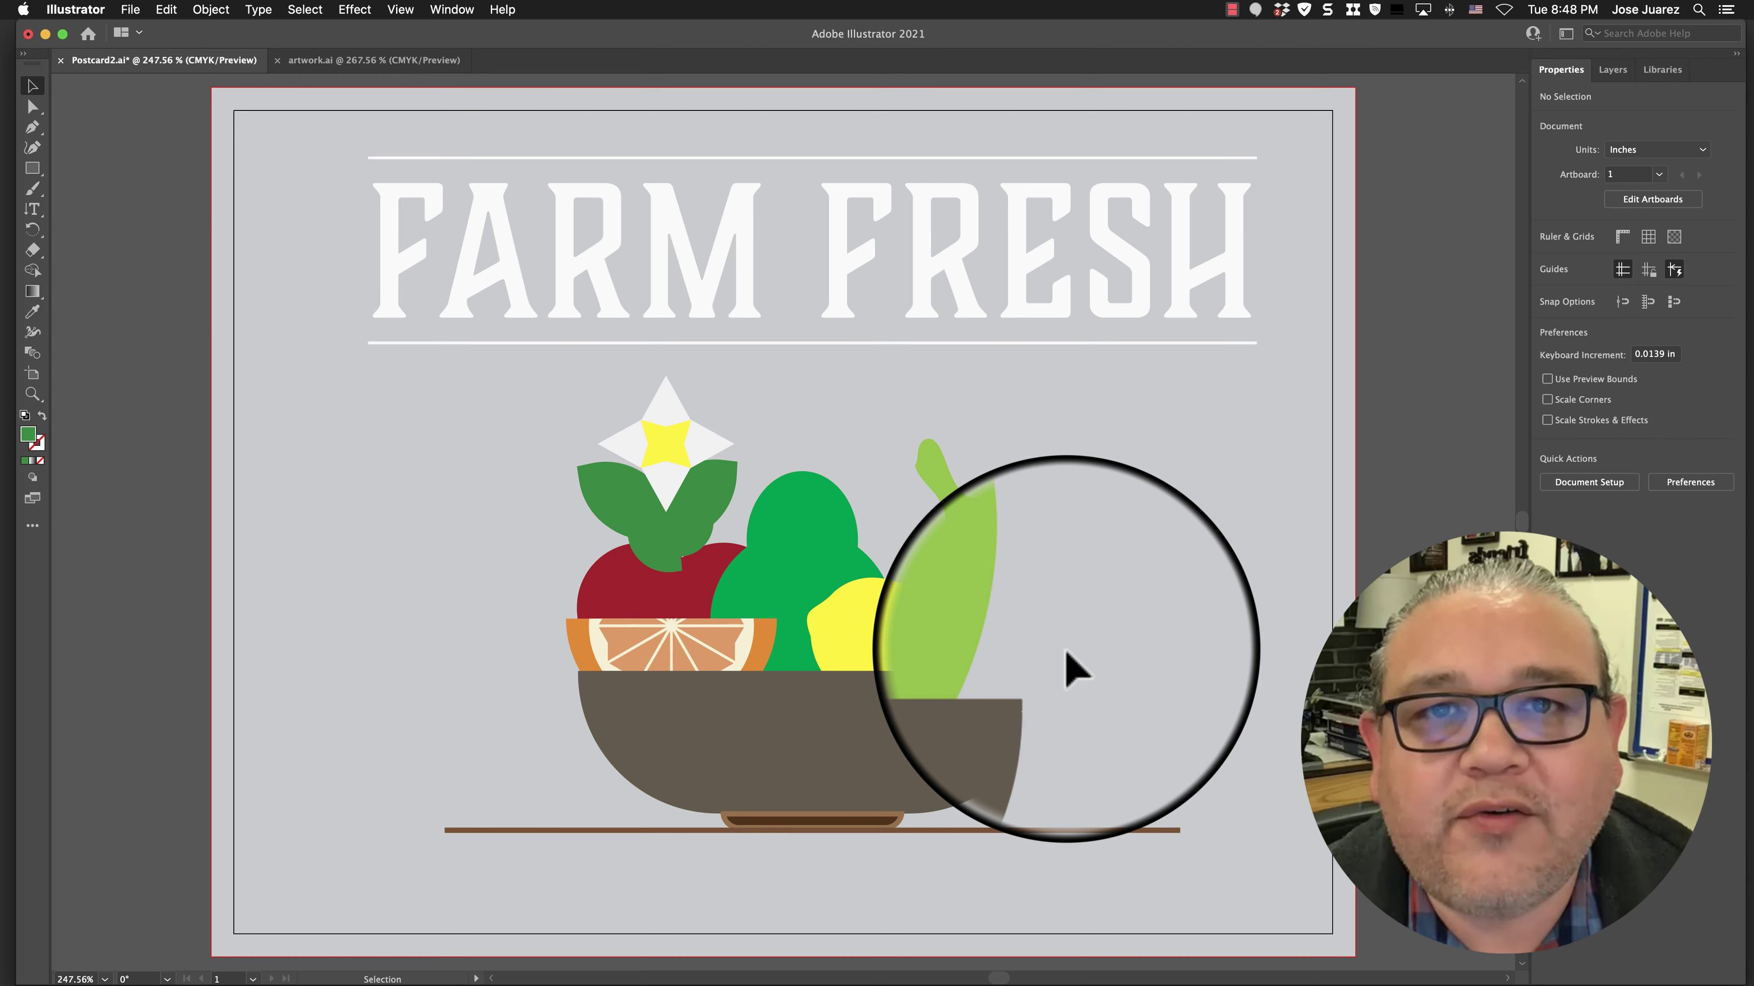
click(463, 478)
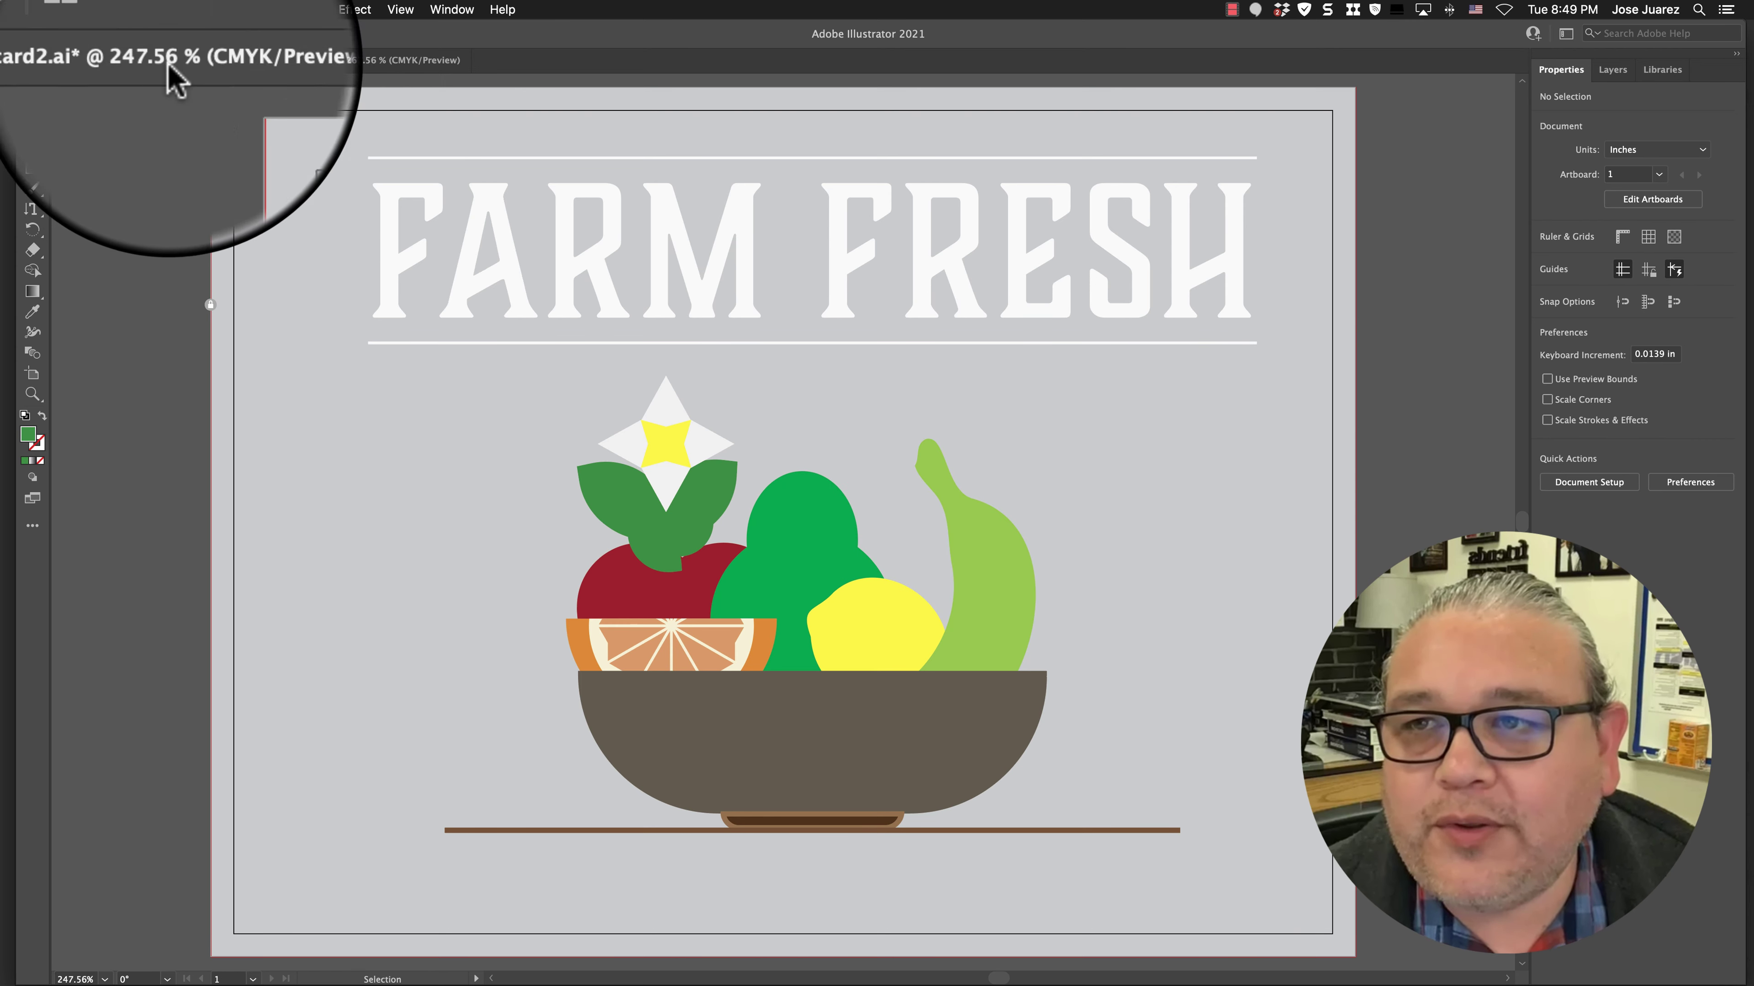
Start an Export for Screens of the artboard and set its destination to the Lesson03 folder under 02 Animation, 01 Illustrator
click(131, 10)
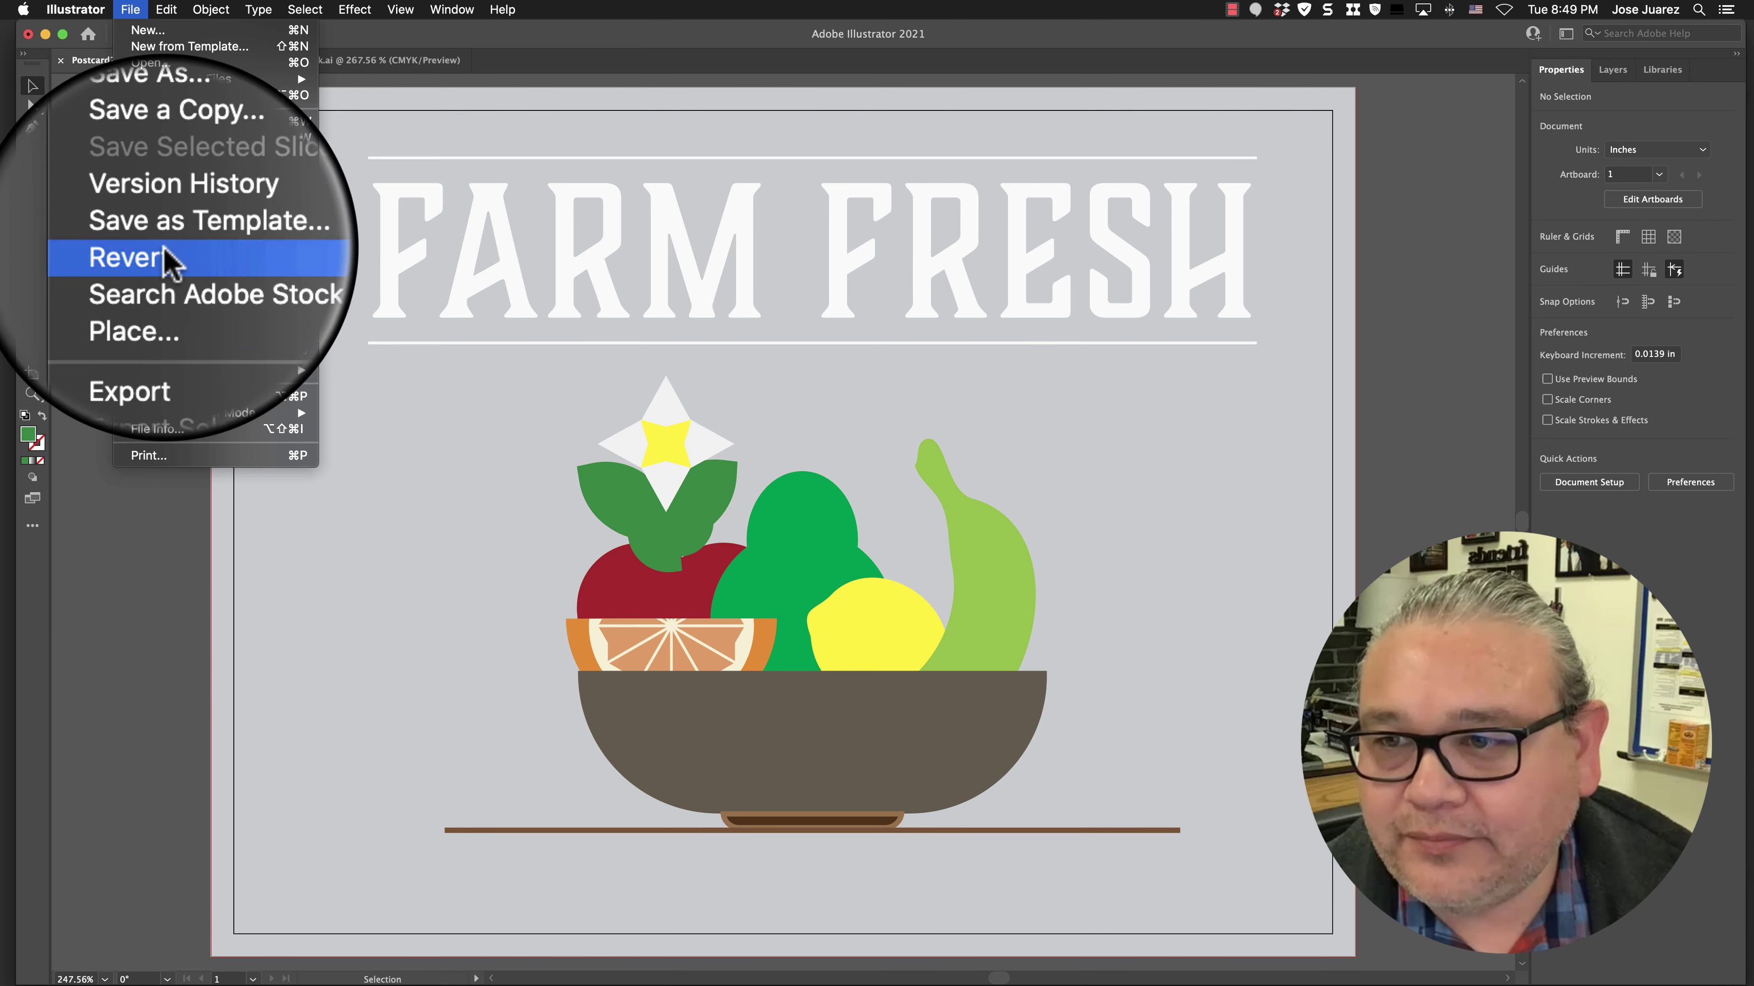
mouse_move(171, 311)
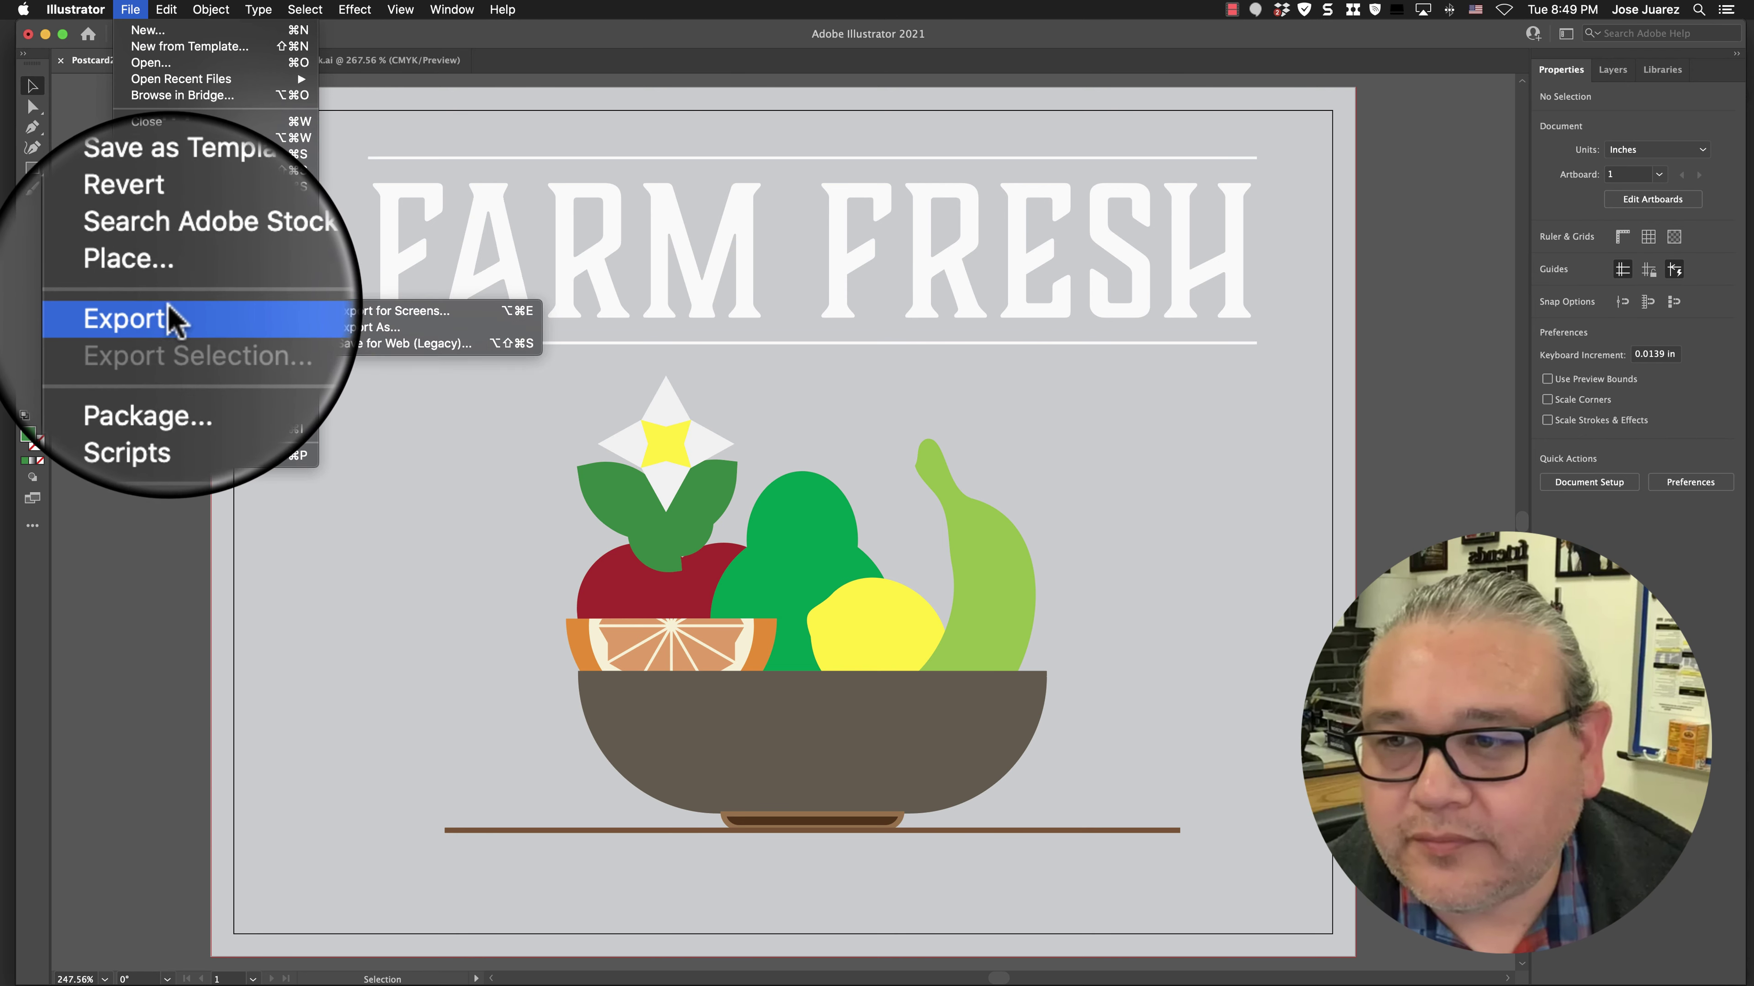
click(405, 315)
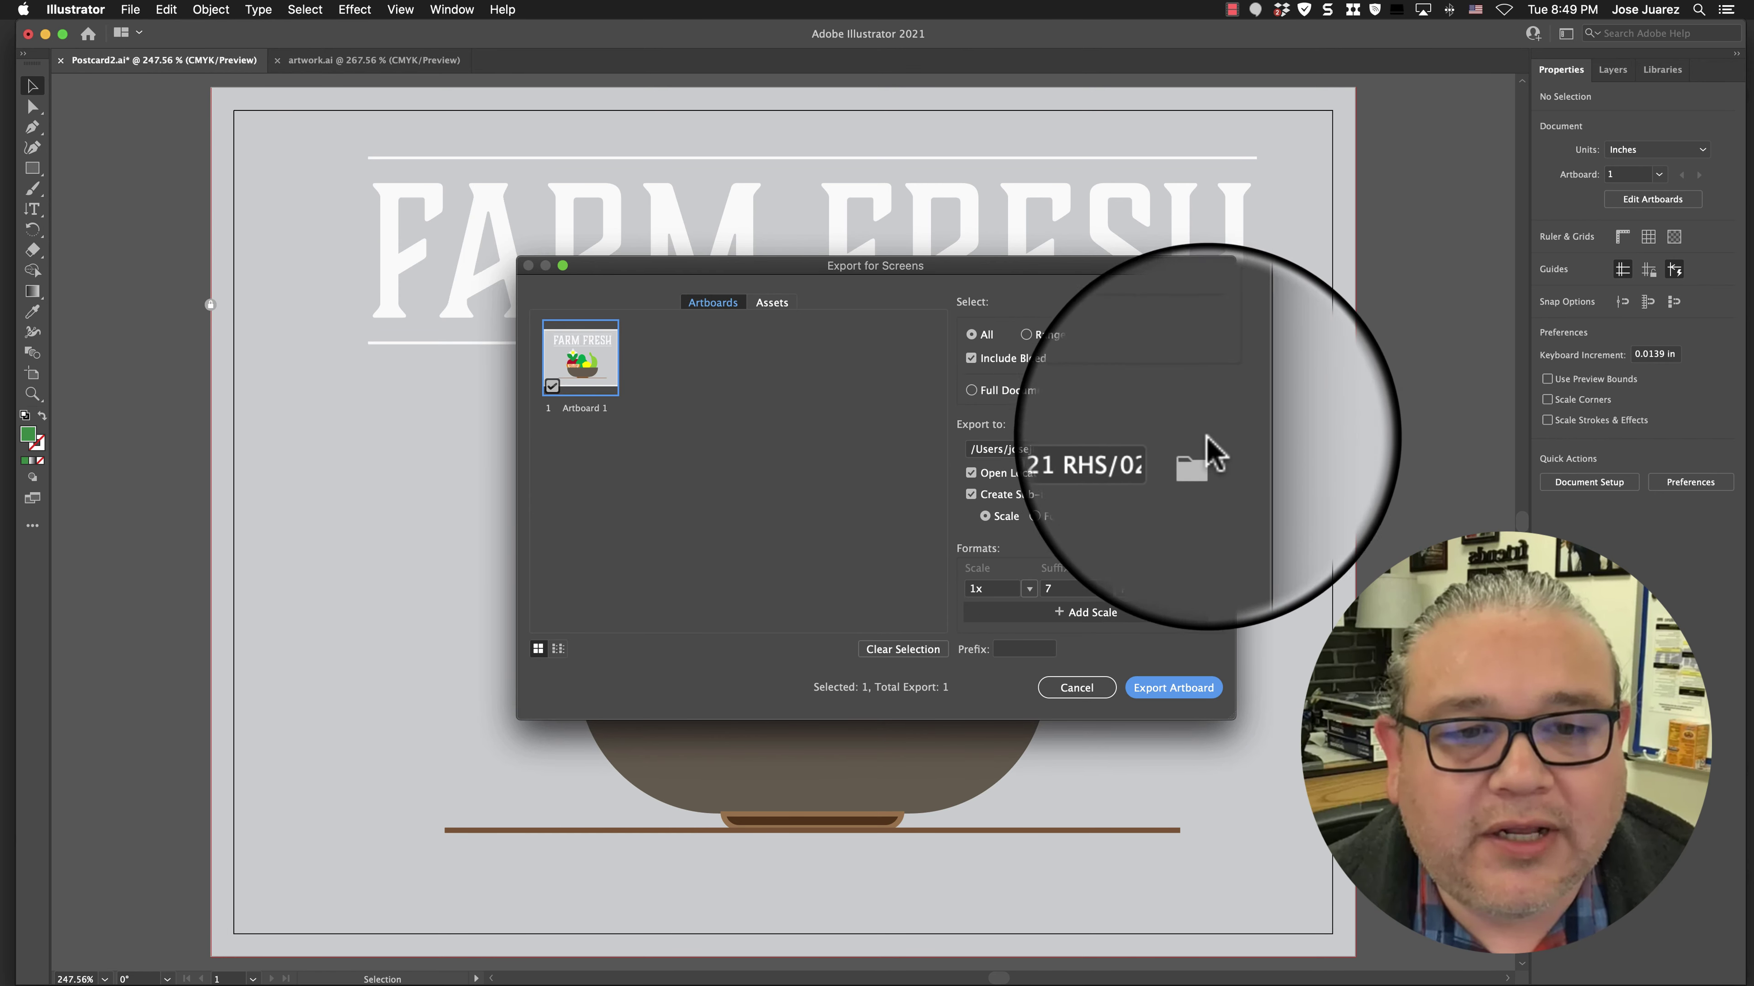
click(1204, 456)
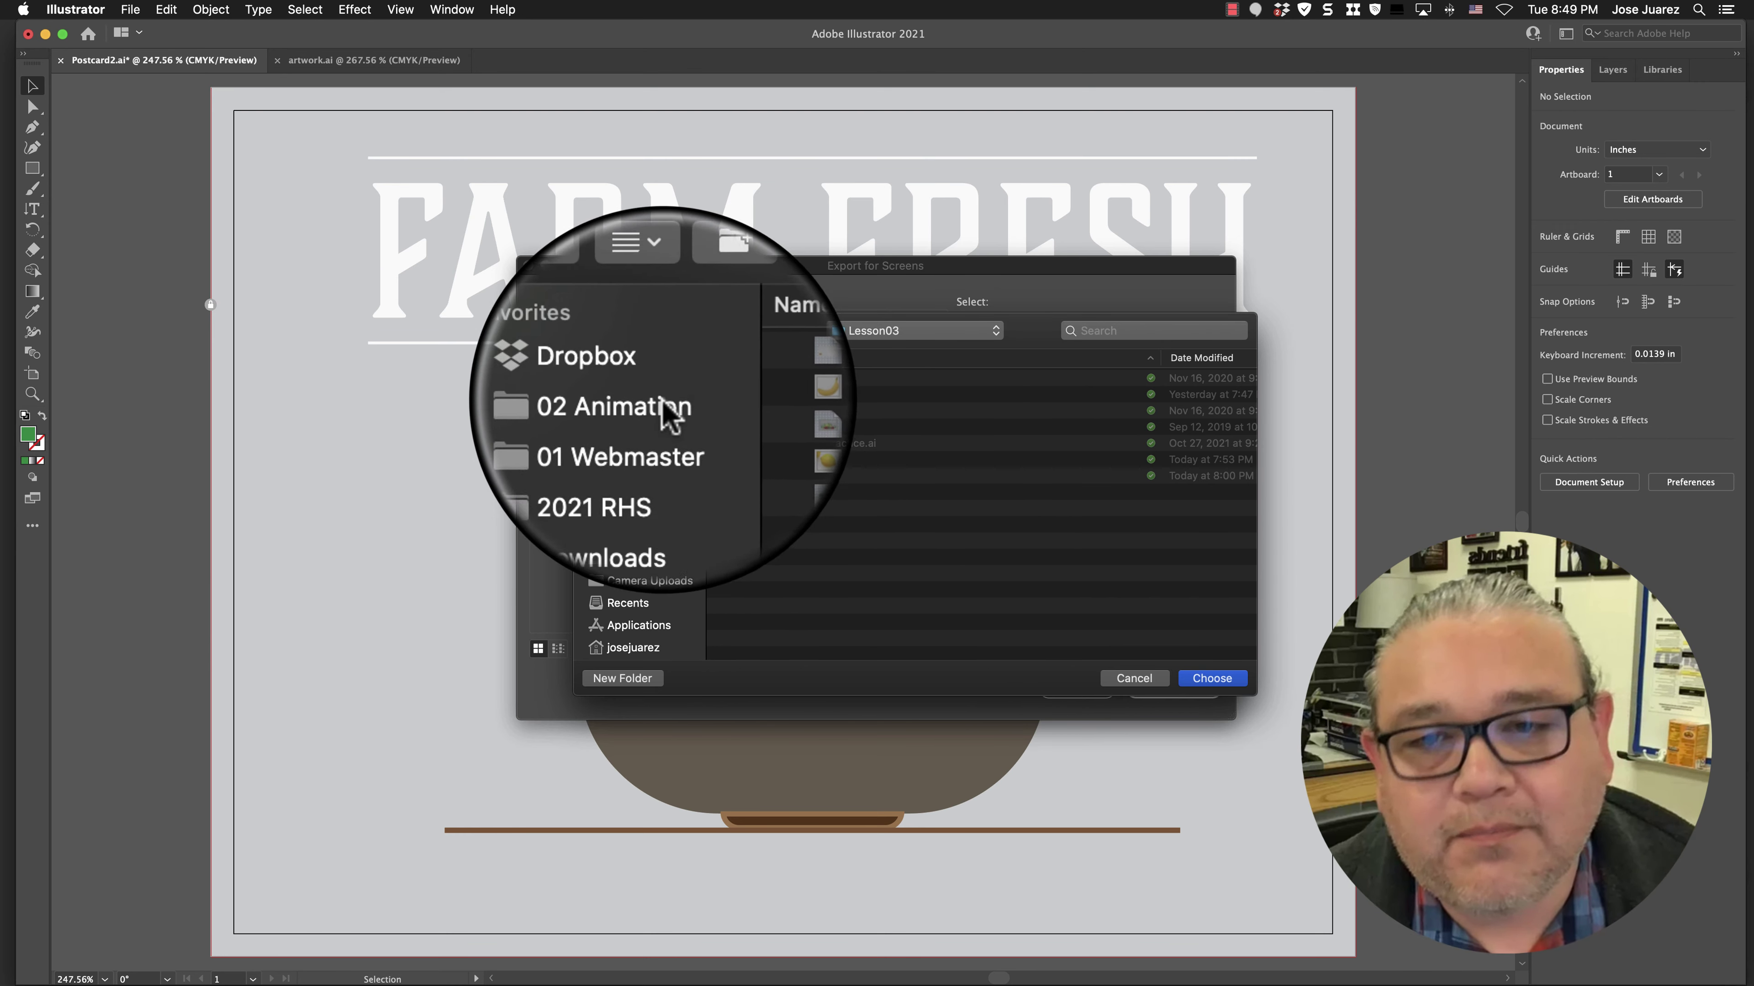
click(629, 408)
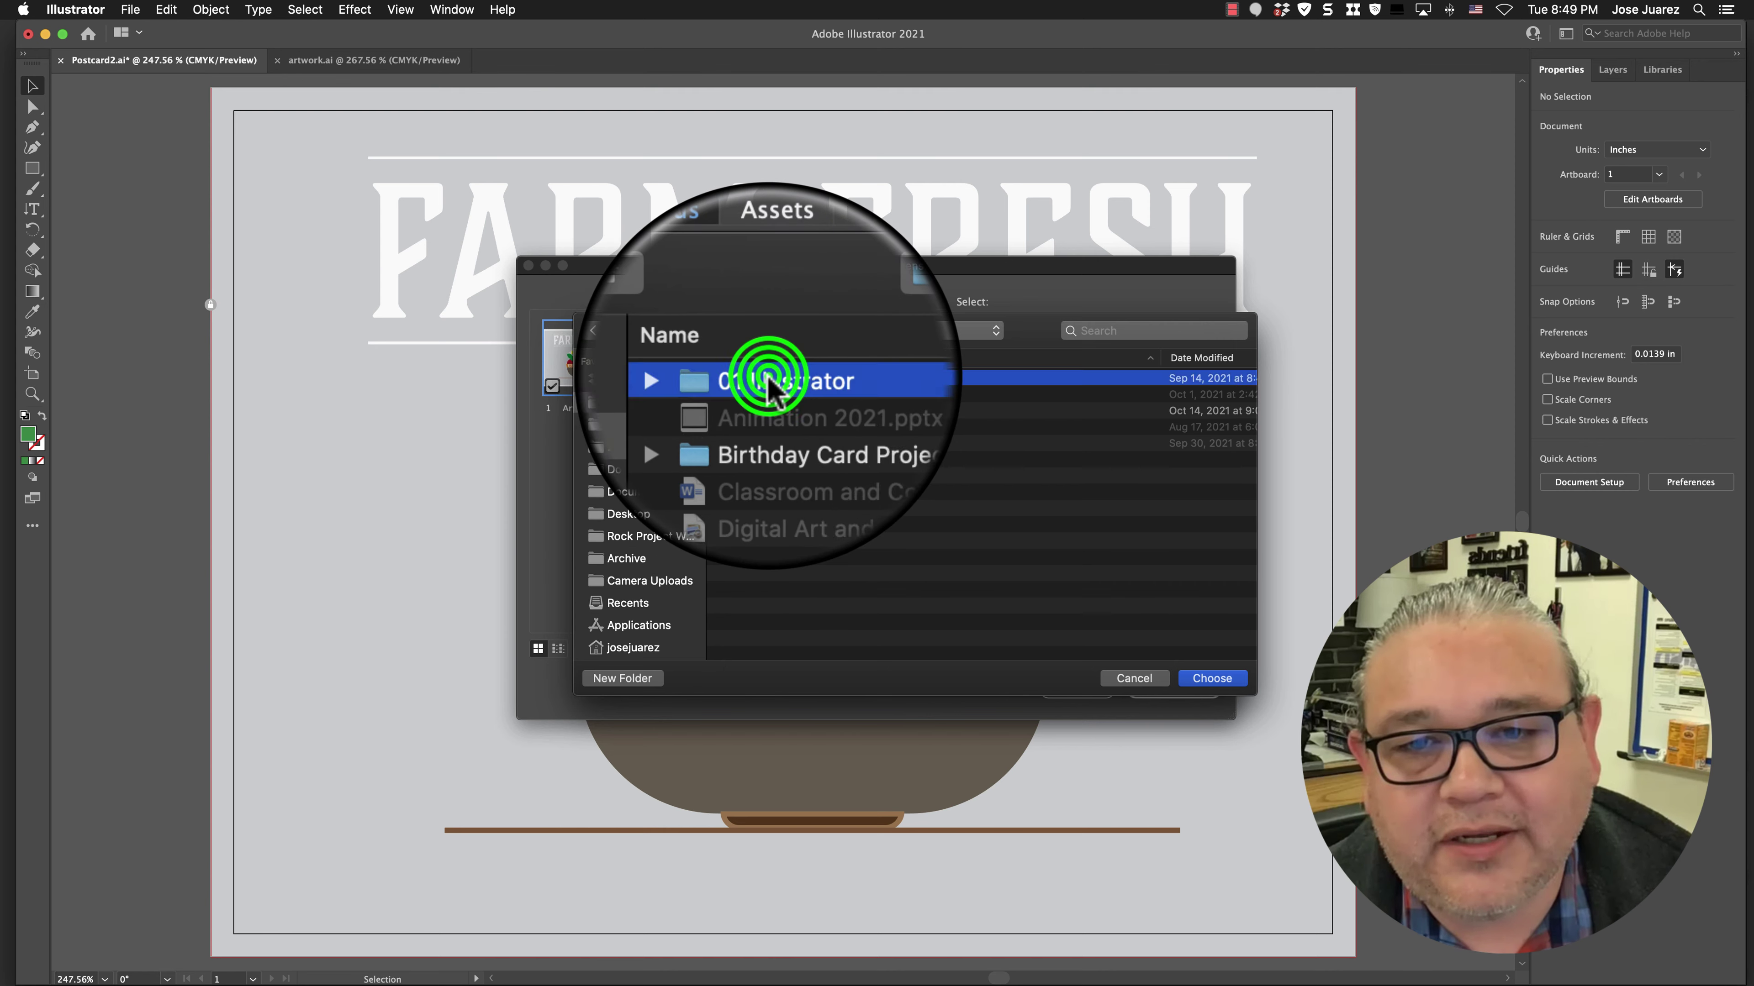
double_click(767, 380)
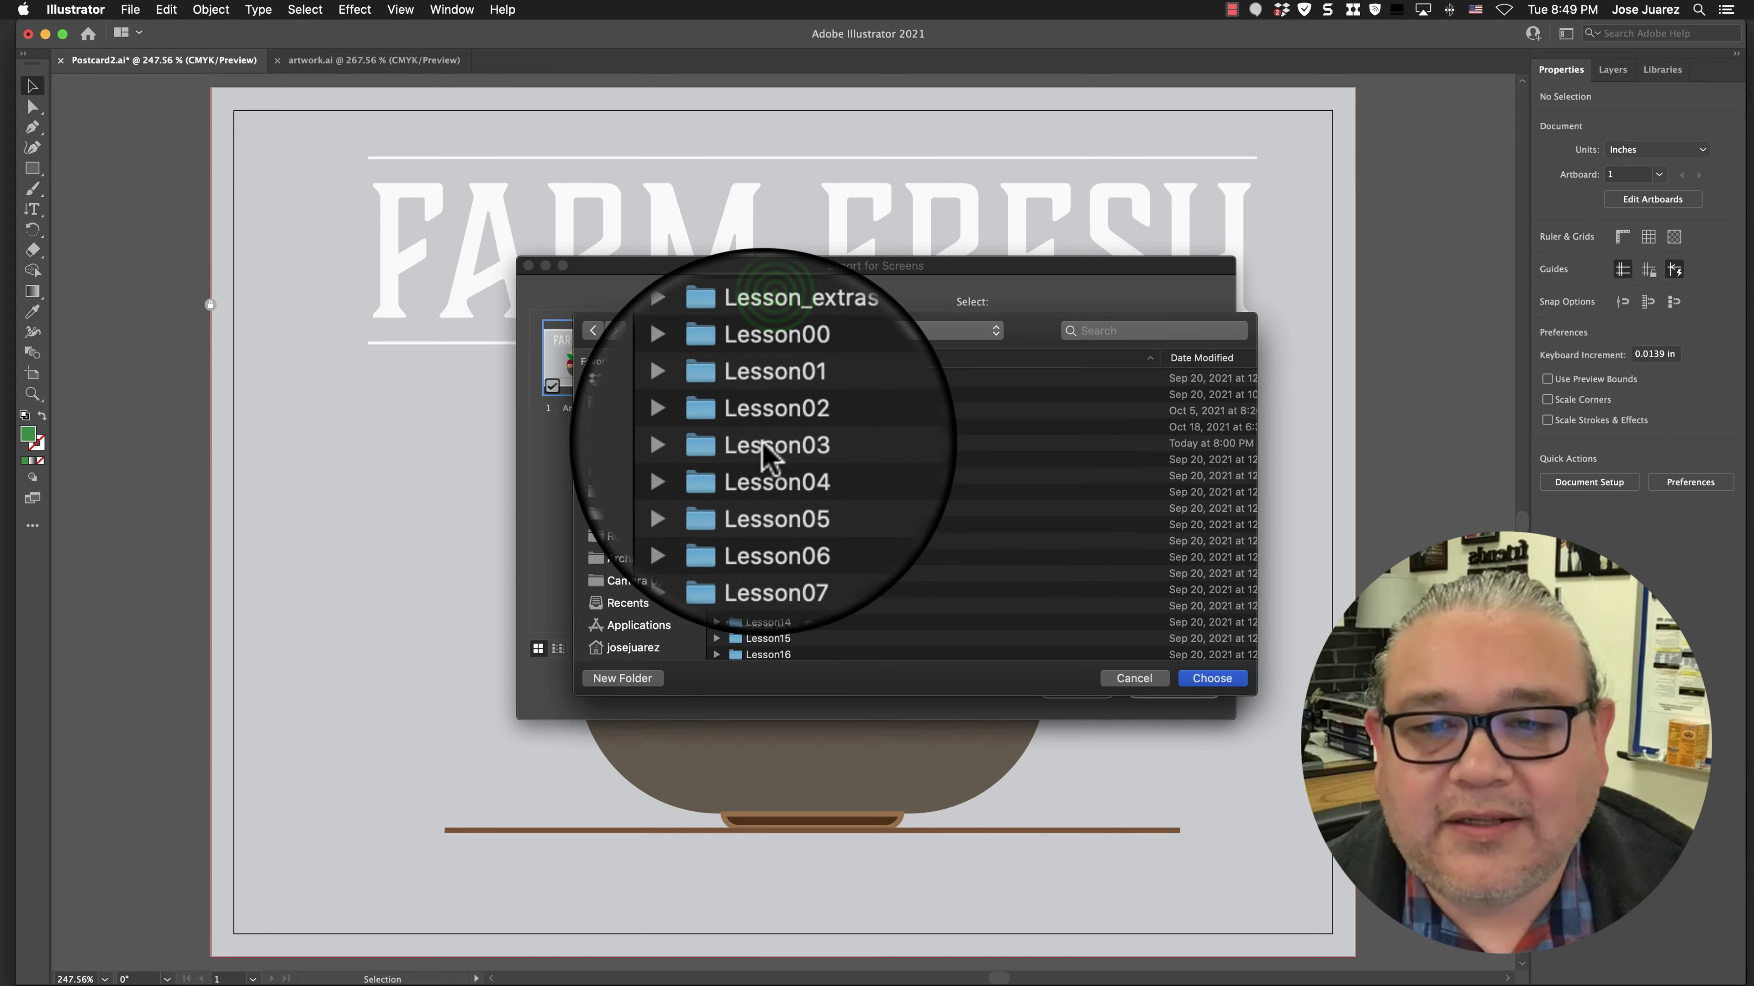
double_click(766, 443)
click(1229, 683)
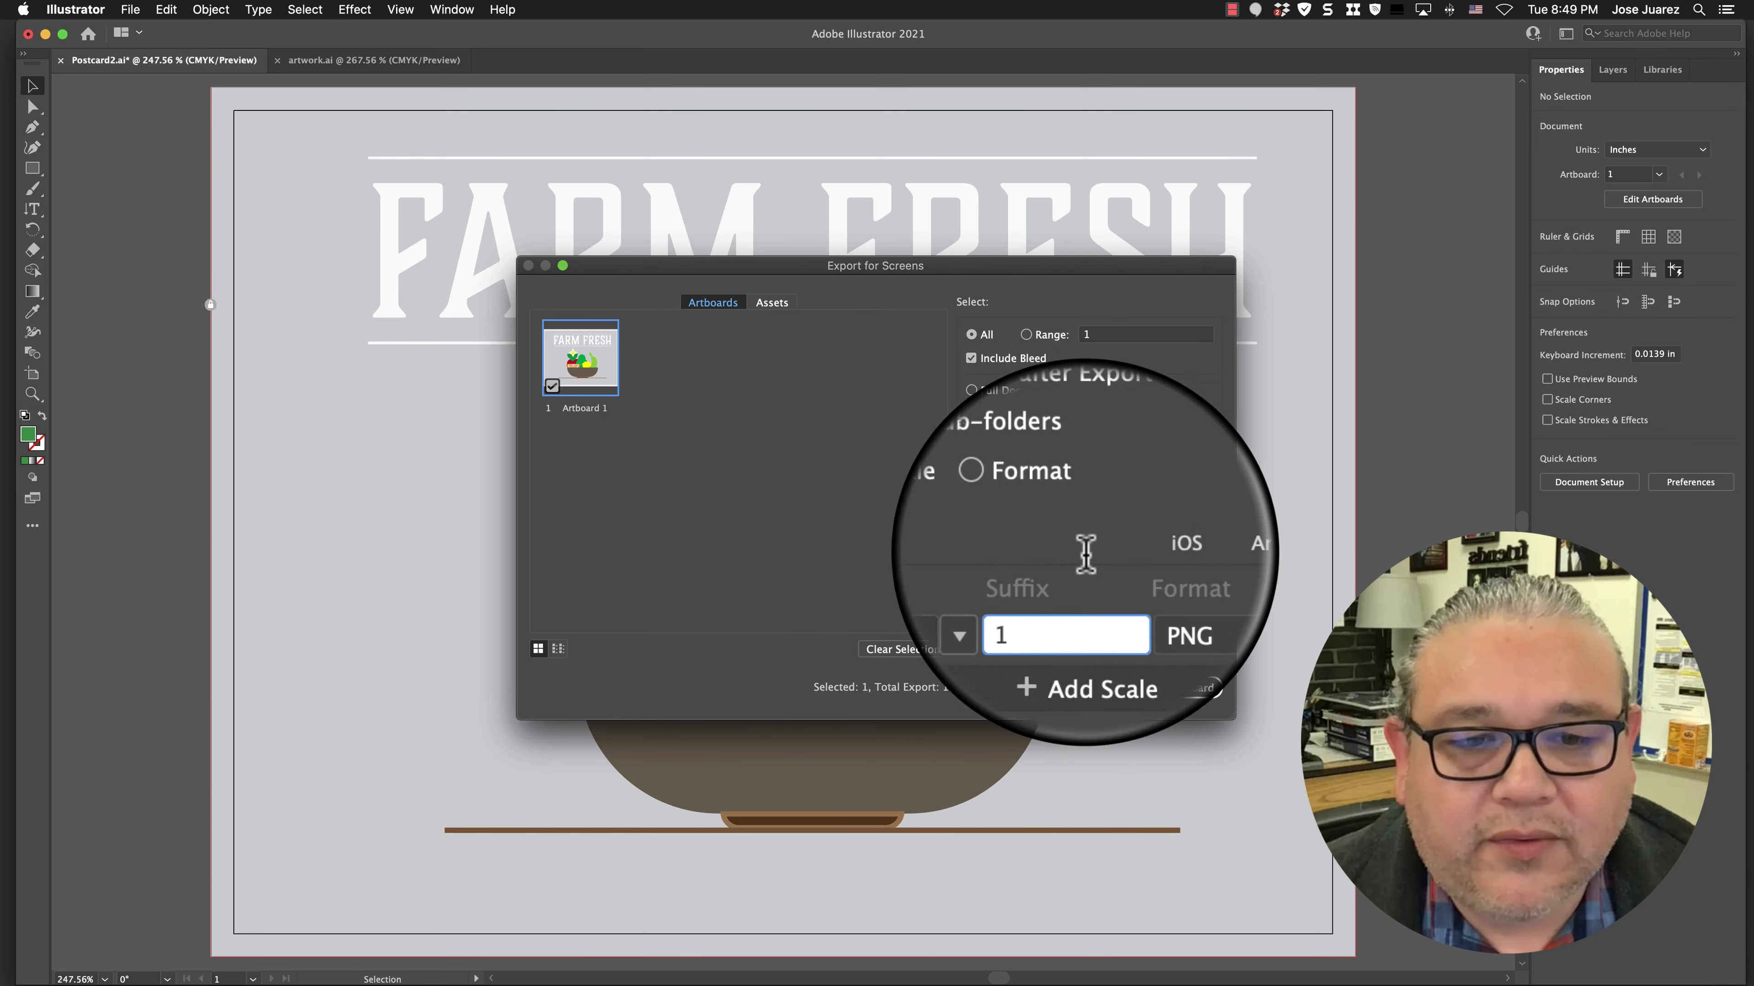
Set the file suffix of the 1x PNG format to 8 and export the artboard
double_click(1056, 590)
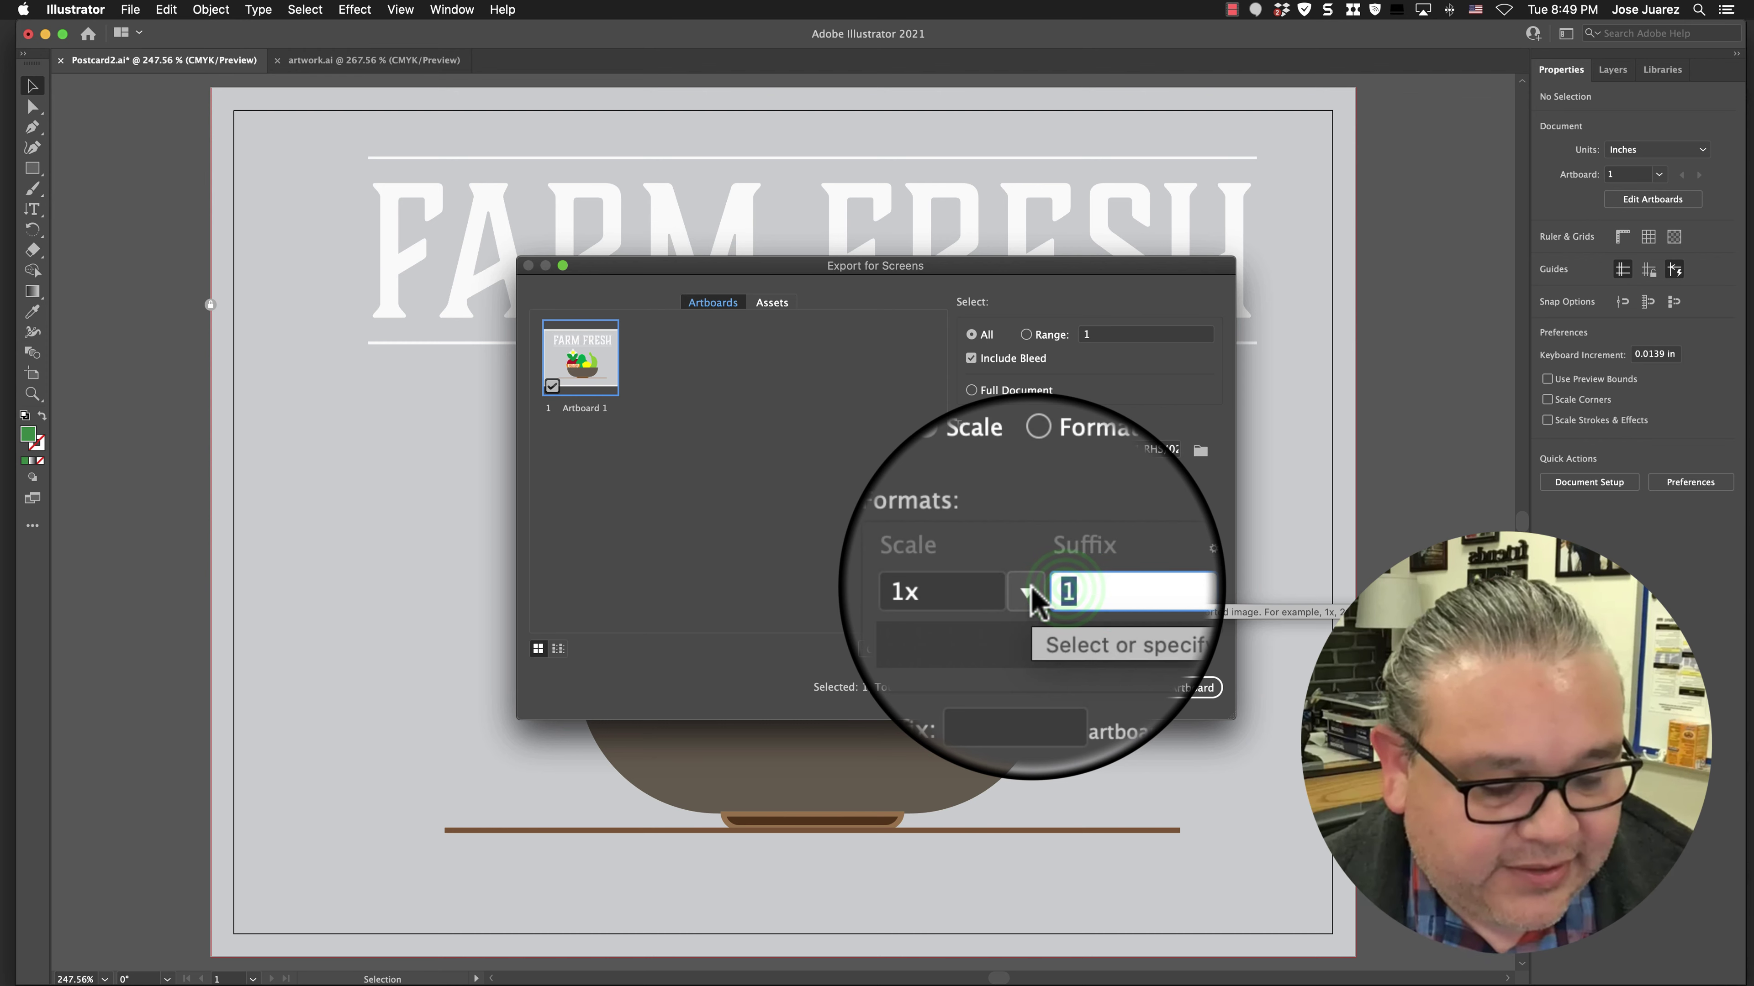
text(5)
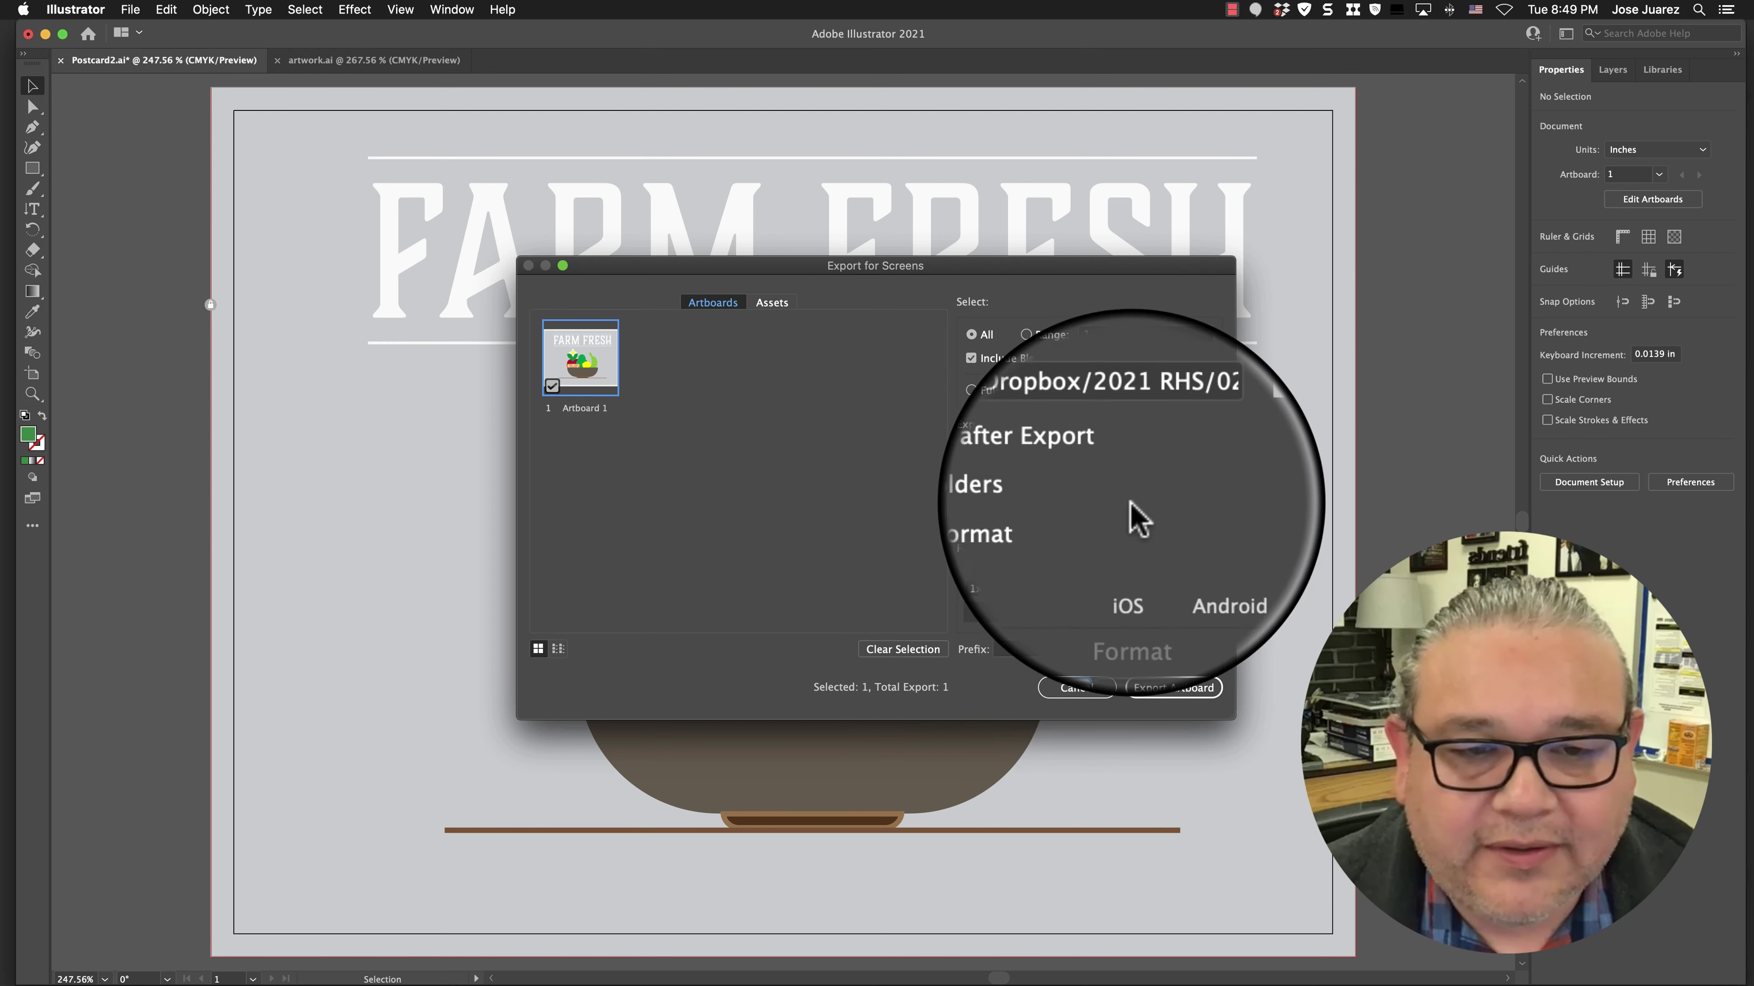
click(1166, 501)
double_click(1066, 588)
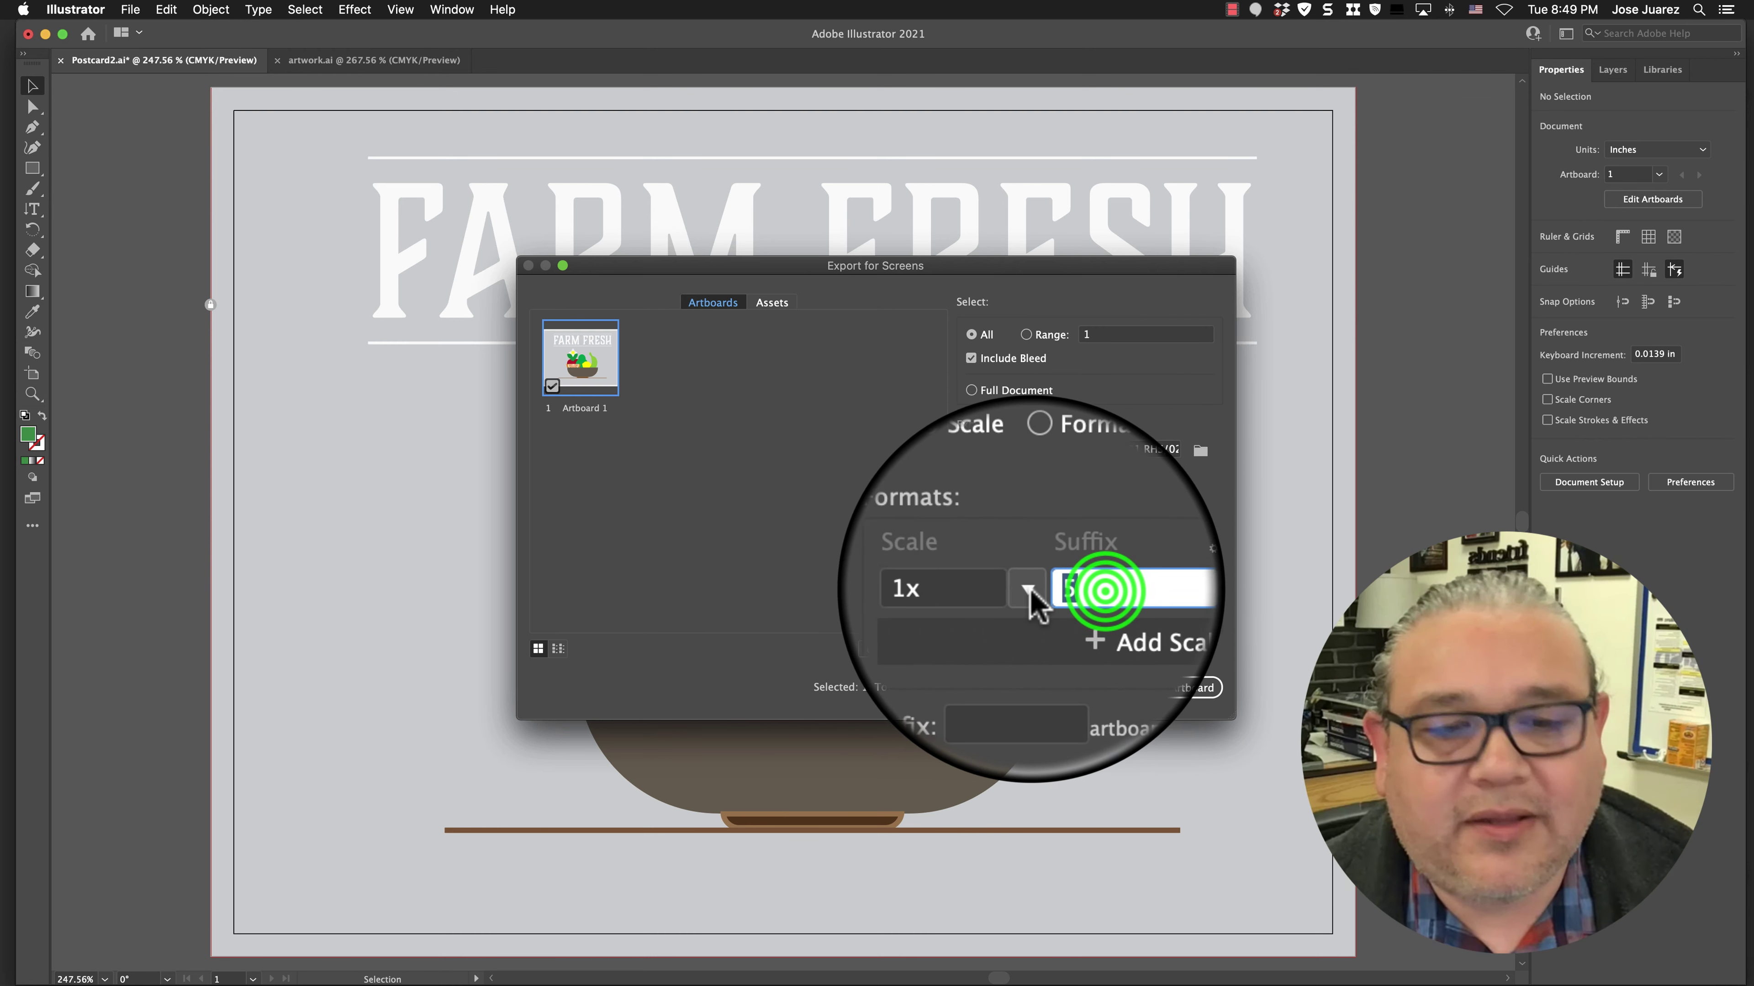
text(8)
click(1143, 489)
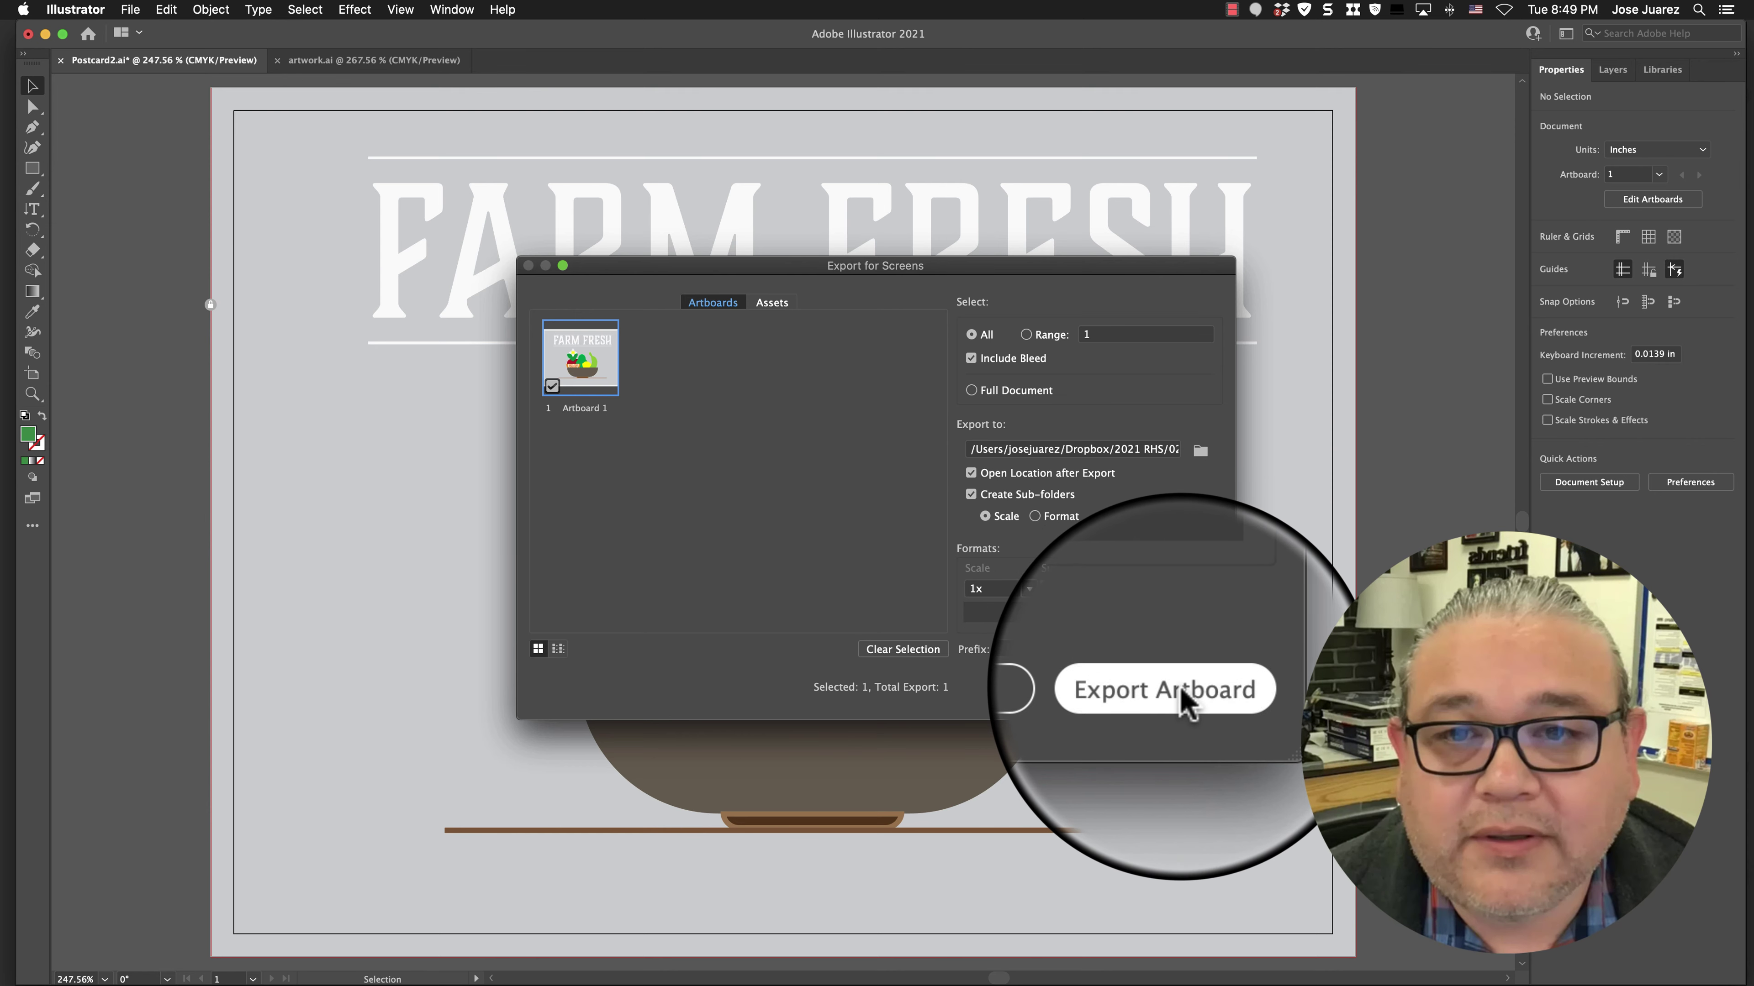
click(1182, 697)
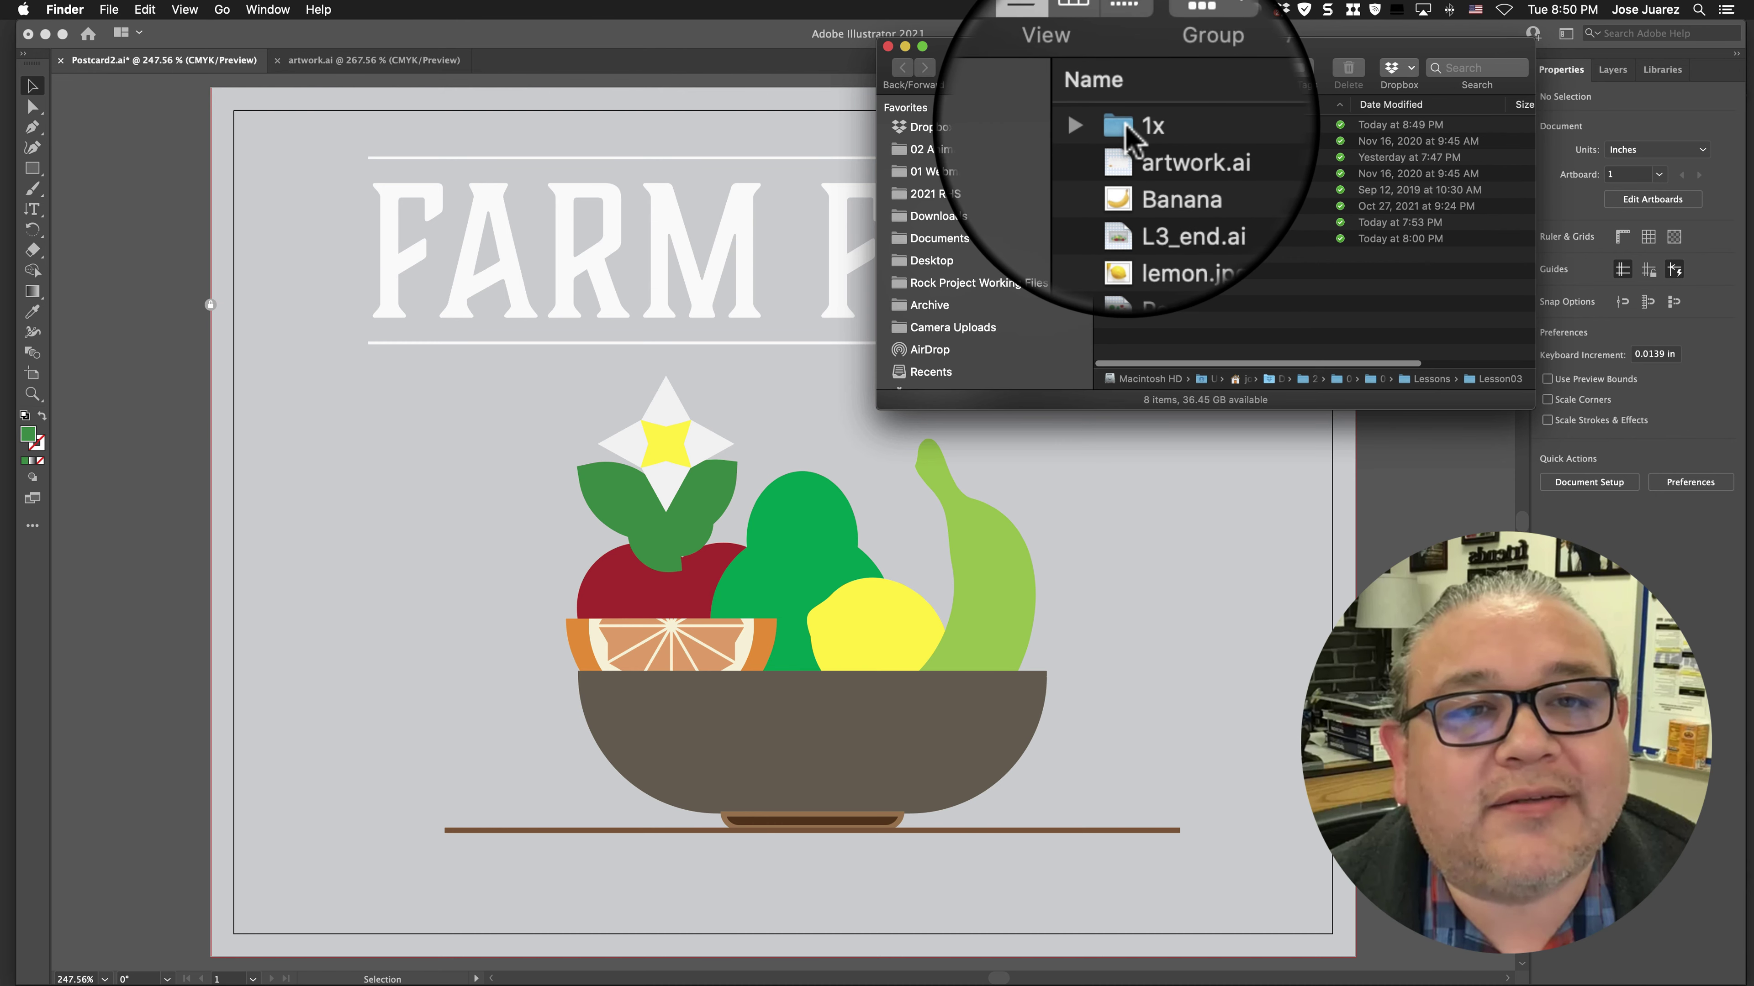
Open the exported 1x folder in Finder and rename the PNG inside it as Fruitbowl.png
double_click(1129, 131)
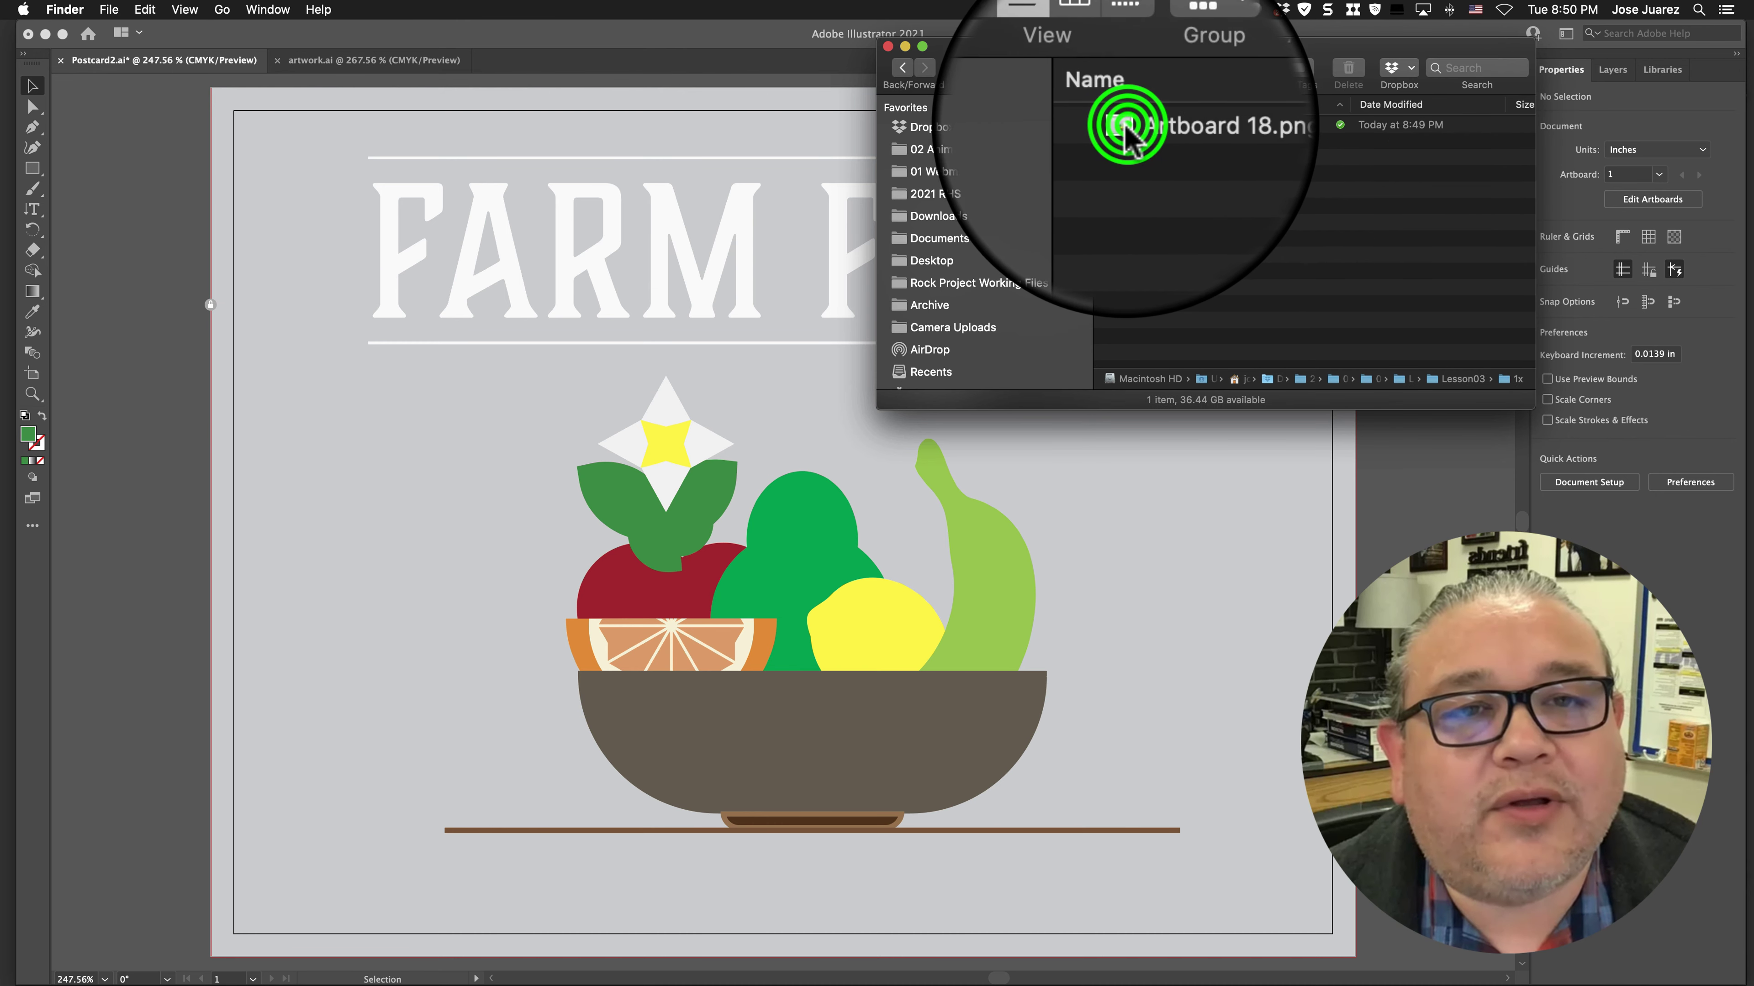
click(1163, 128)
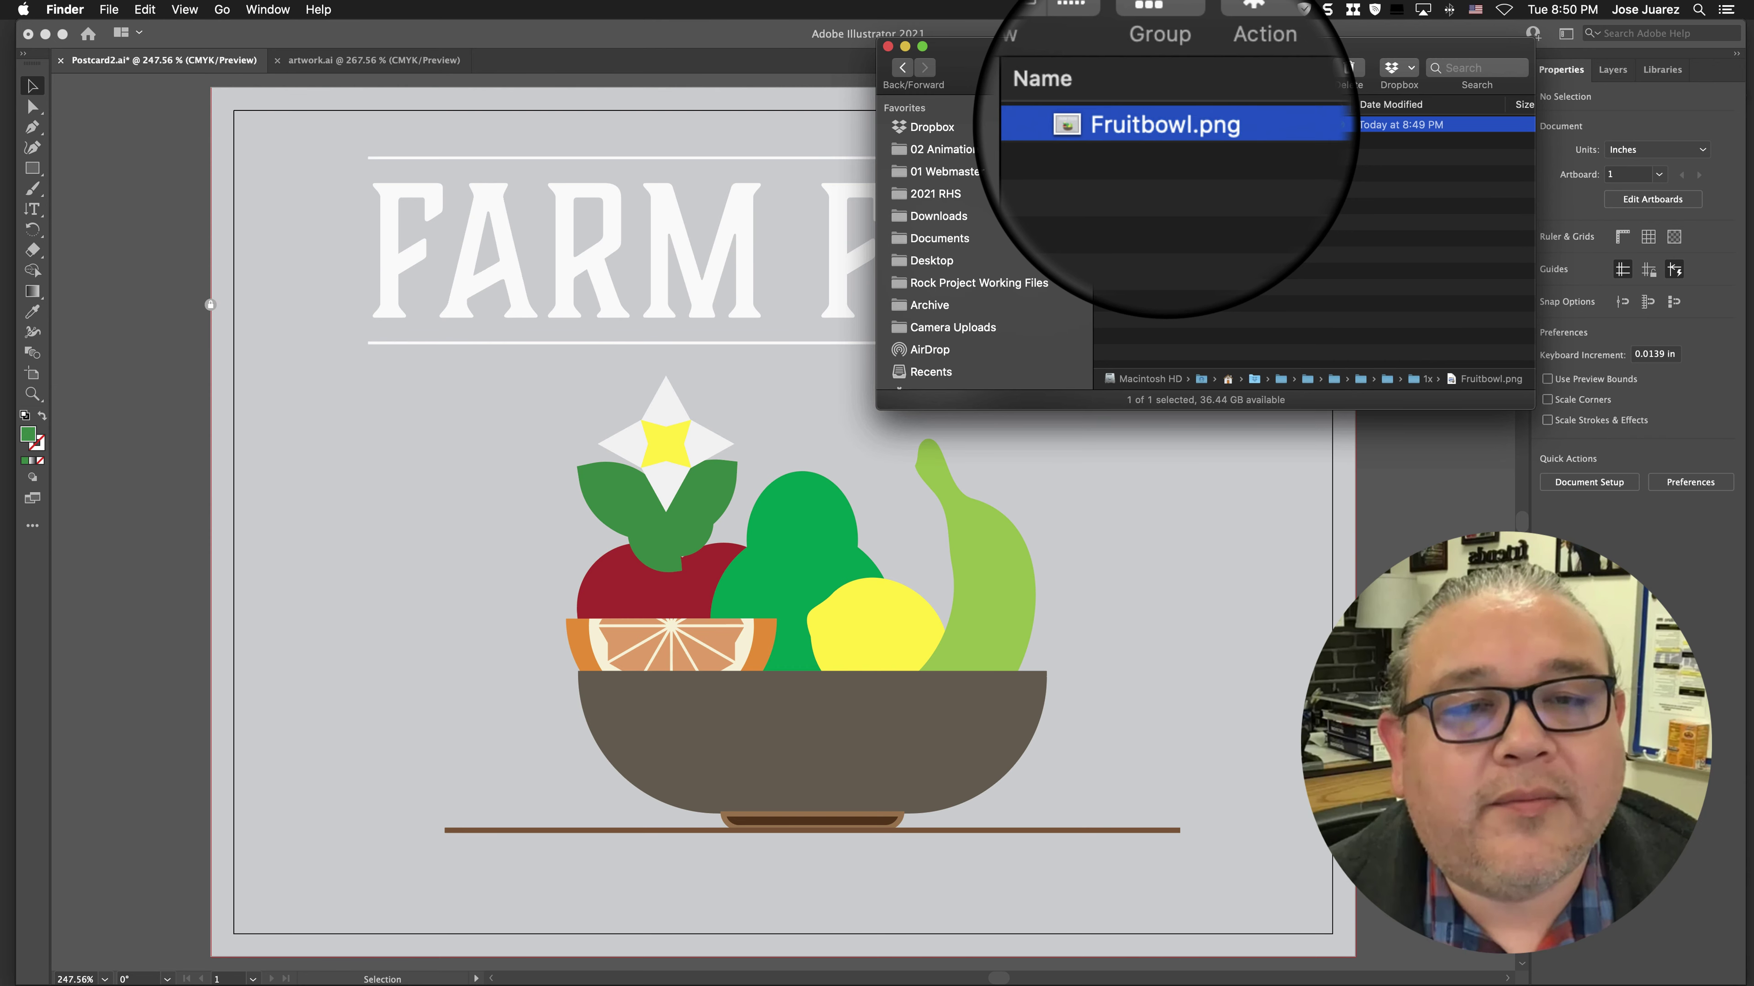
Open Fruitbowl.png in Preview to check the exported postcard image, and close it again
double_click(1122, 128)
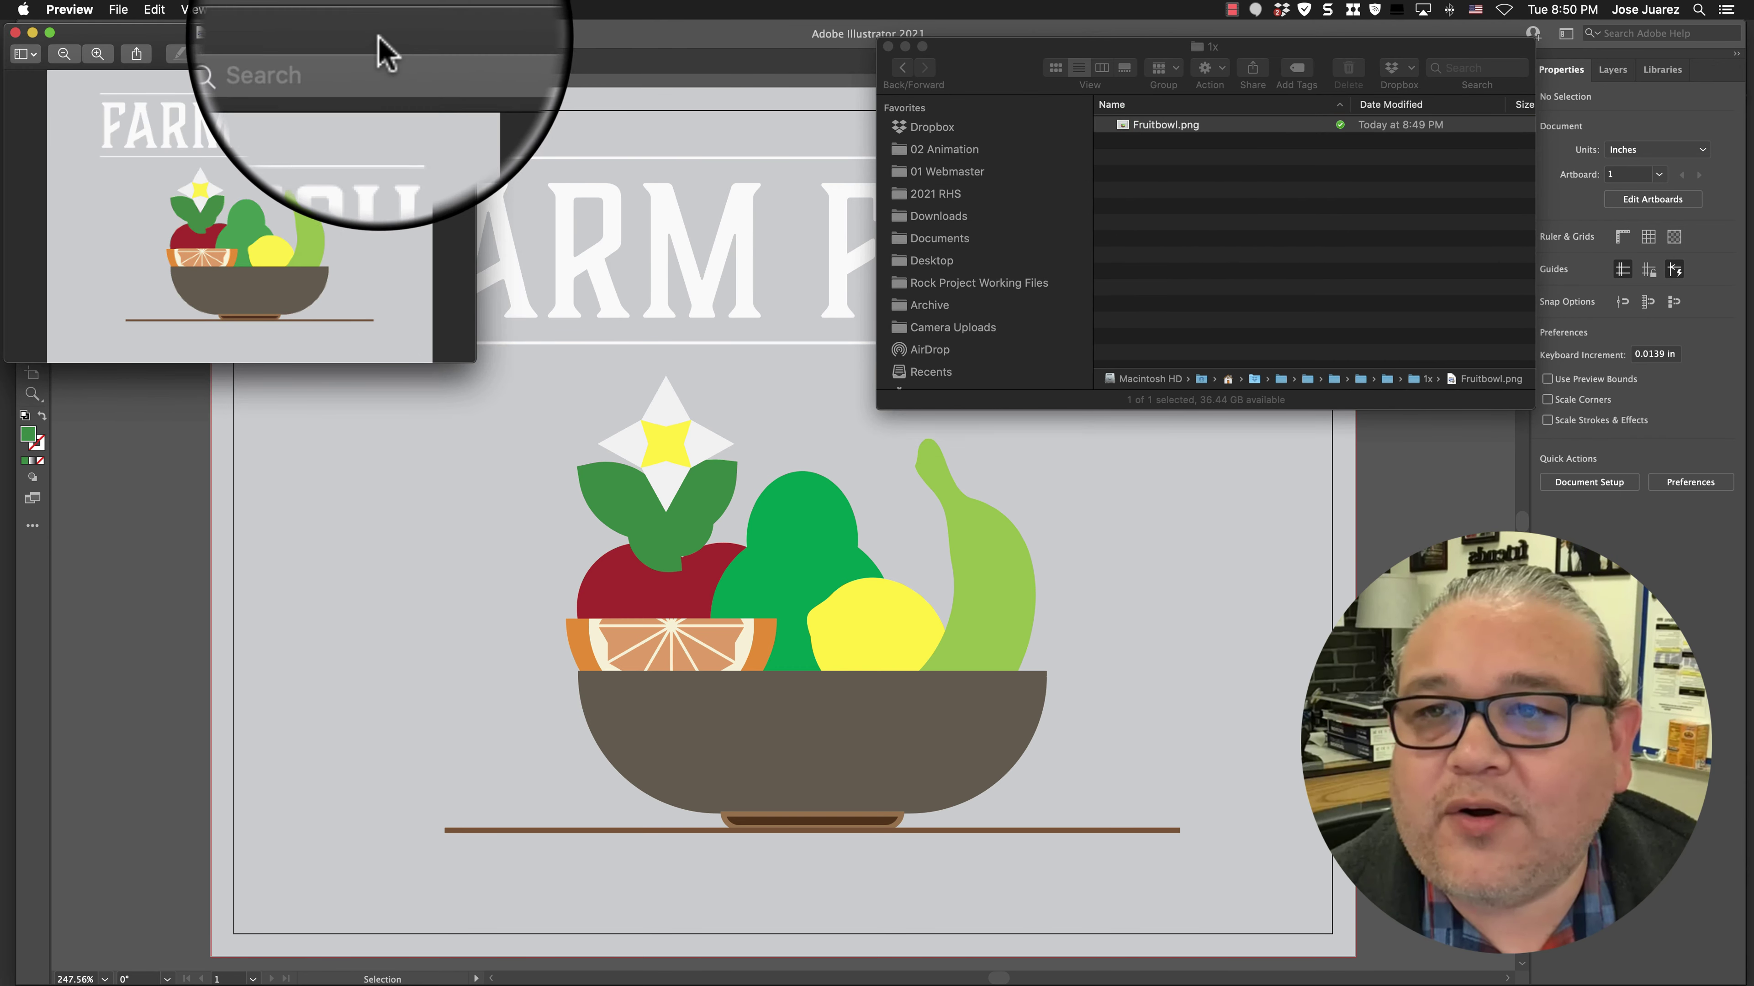
drag(379, 36, 1234, 210)
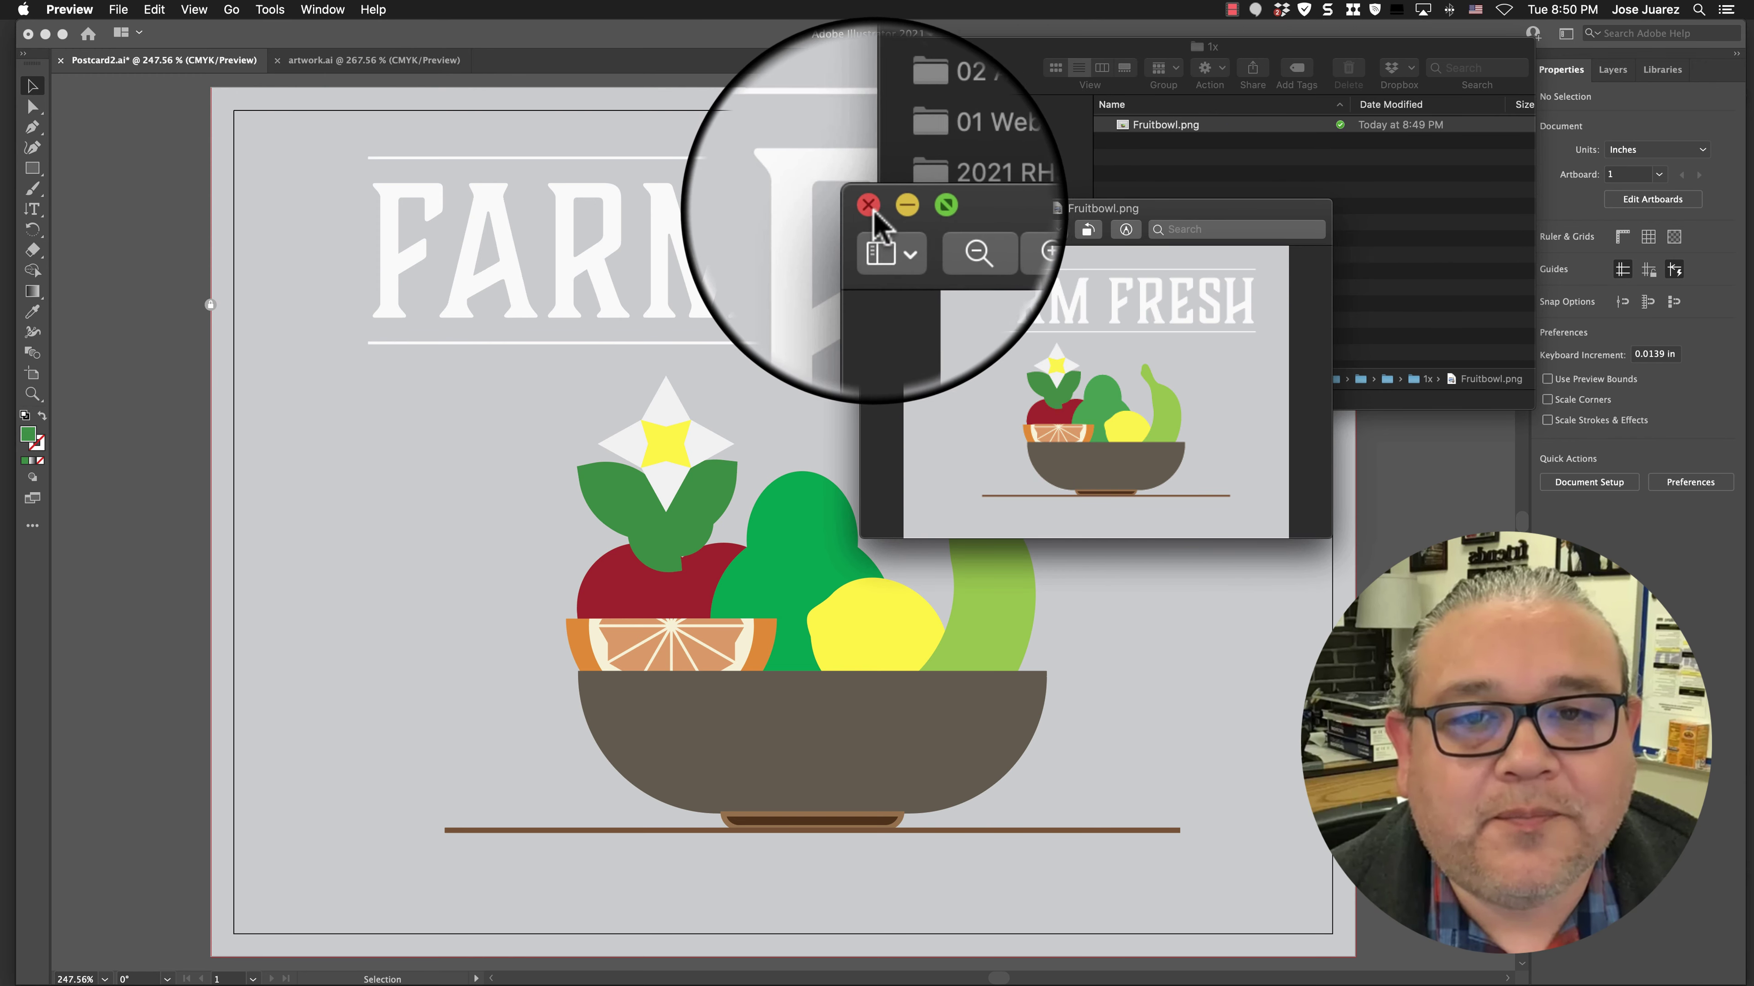
drag(871, 210, 854, 245)
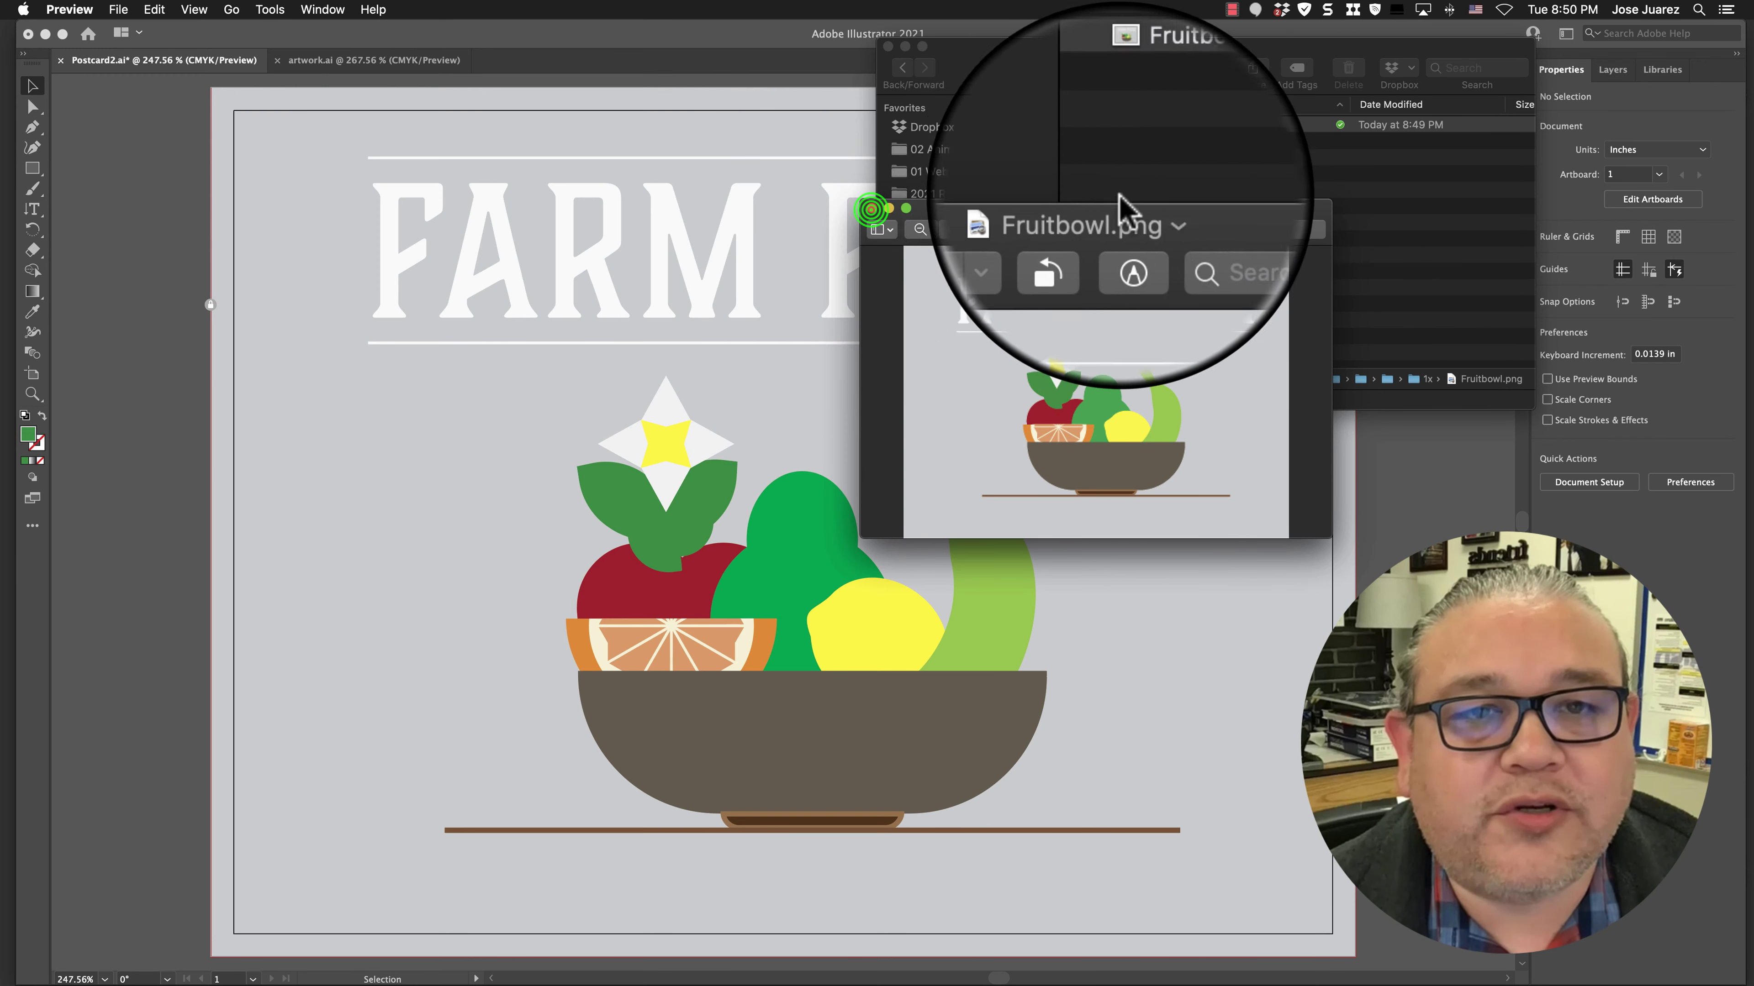
click(872, 209)
click(1163, 184)
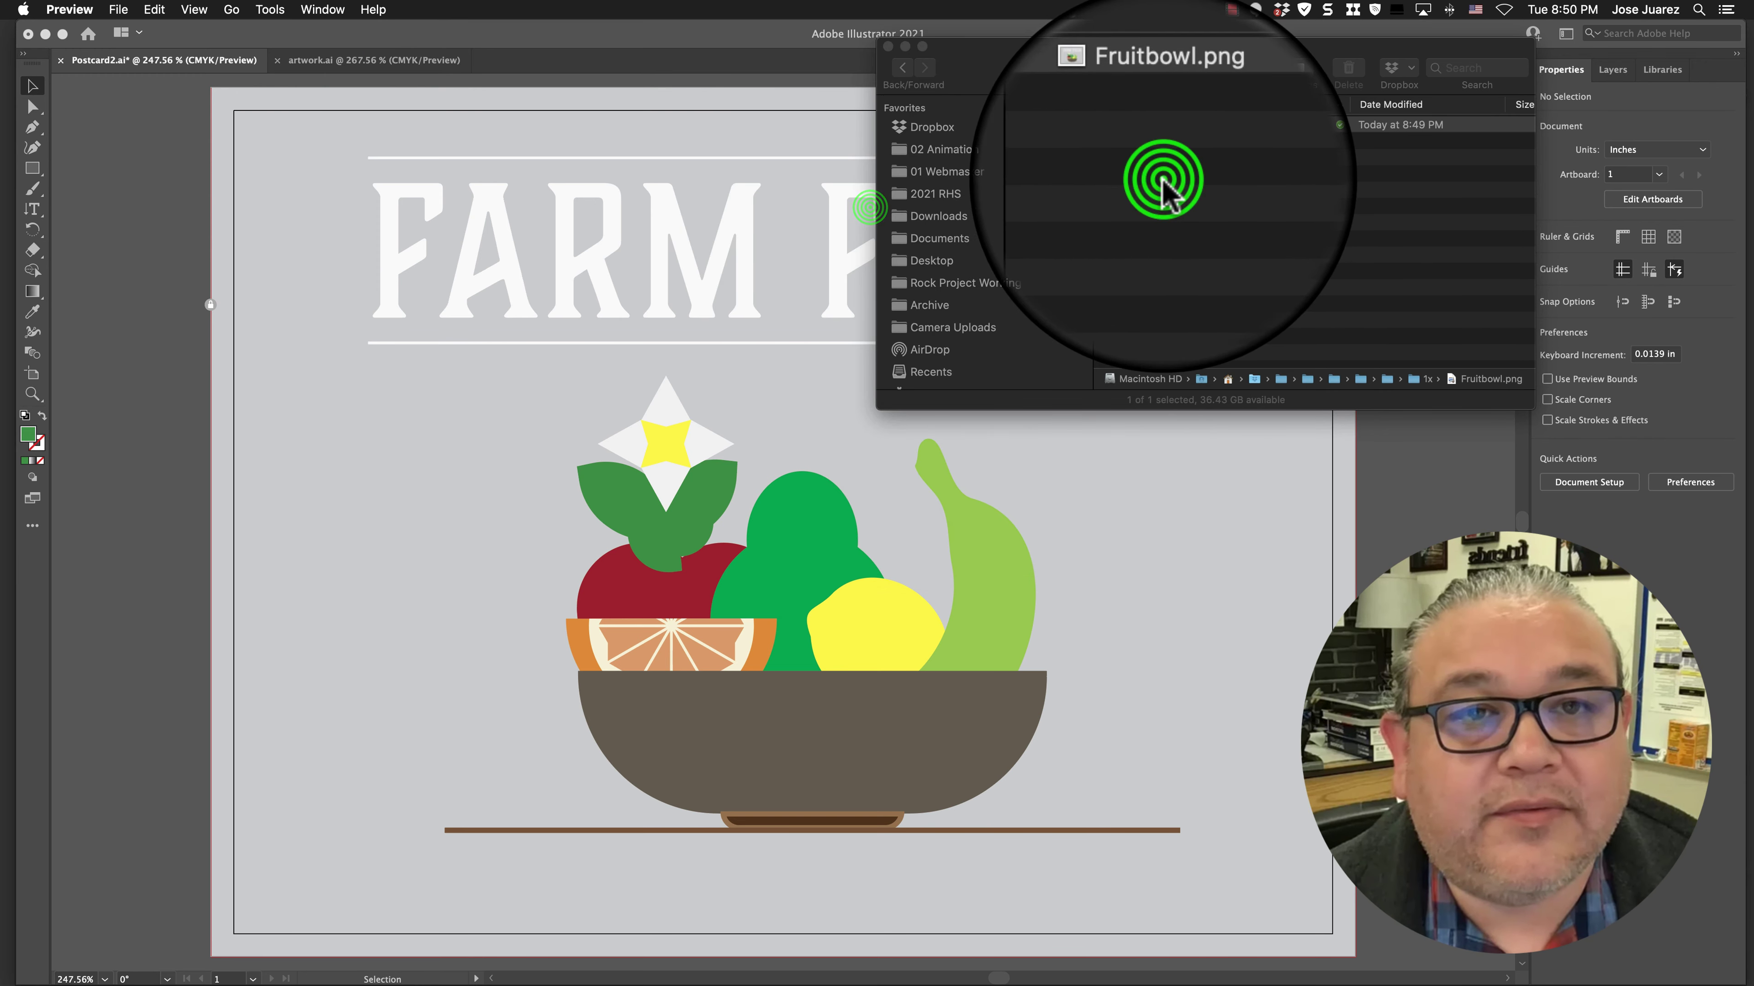
Close the 1x folder window and try to save the Postcard2.ai document
drag(971, 61, 747, 247)
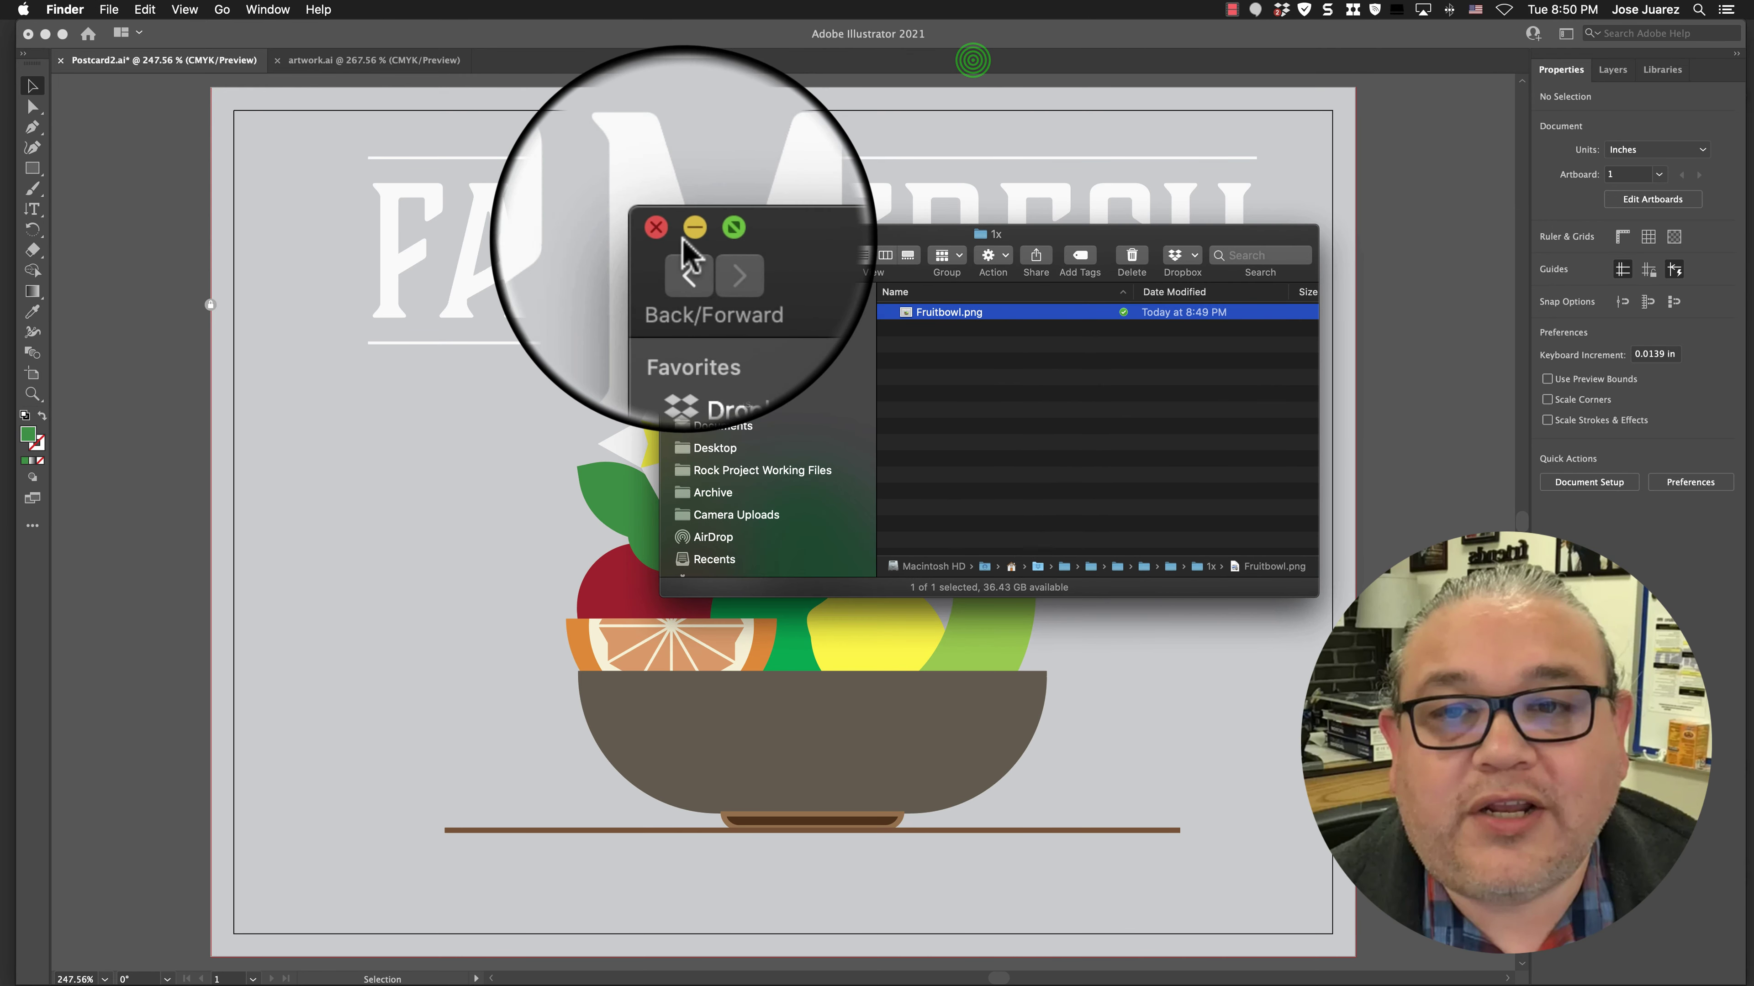
click(668, 232)
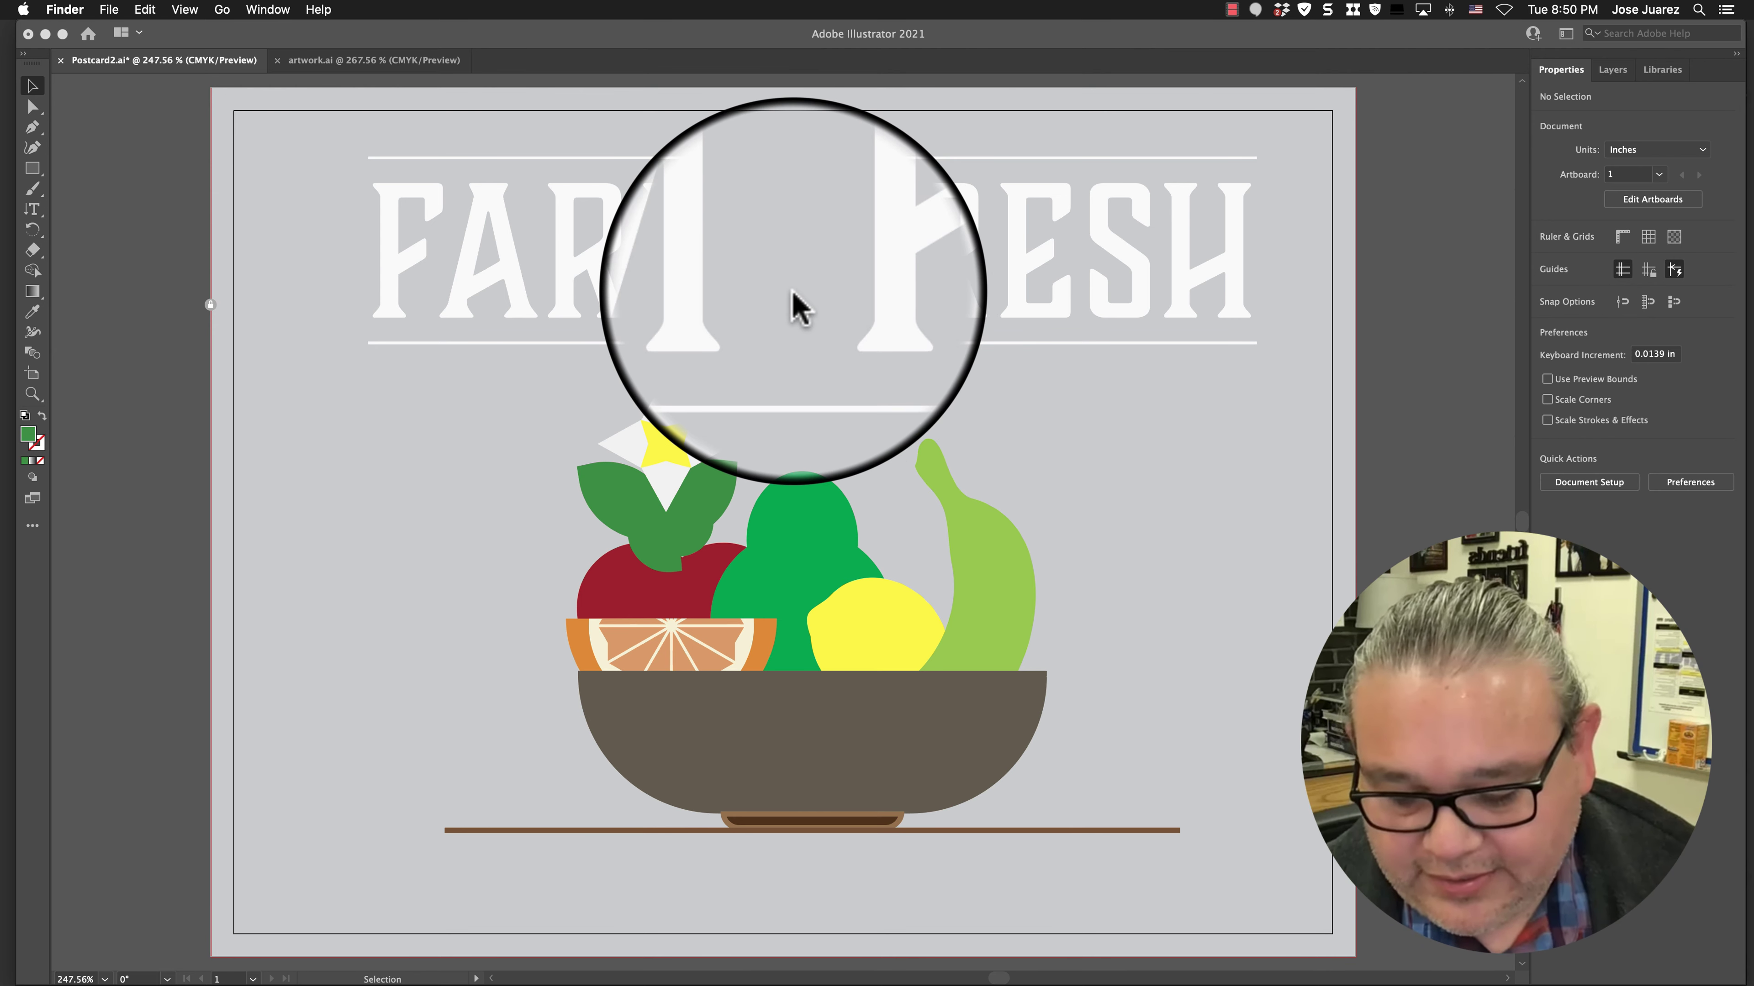
key(super+s)
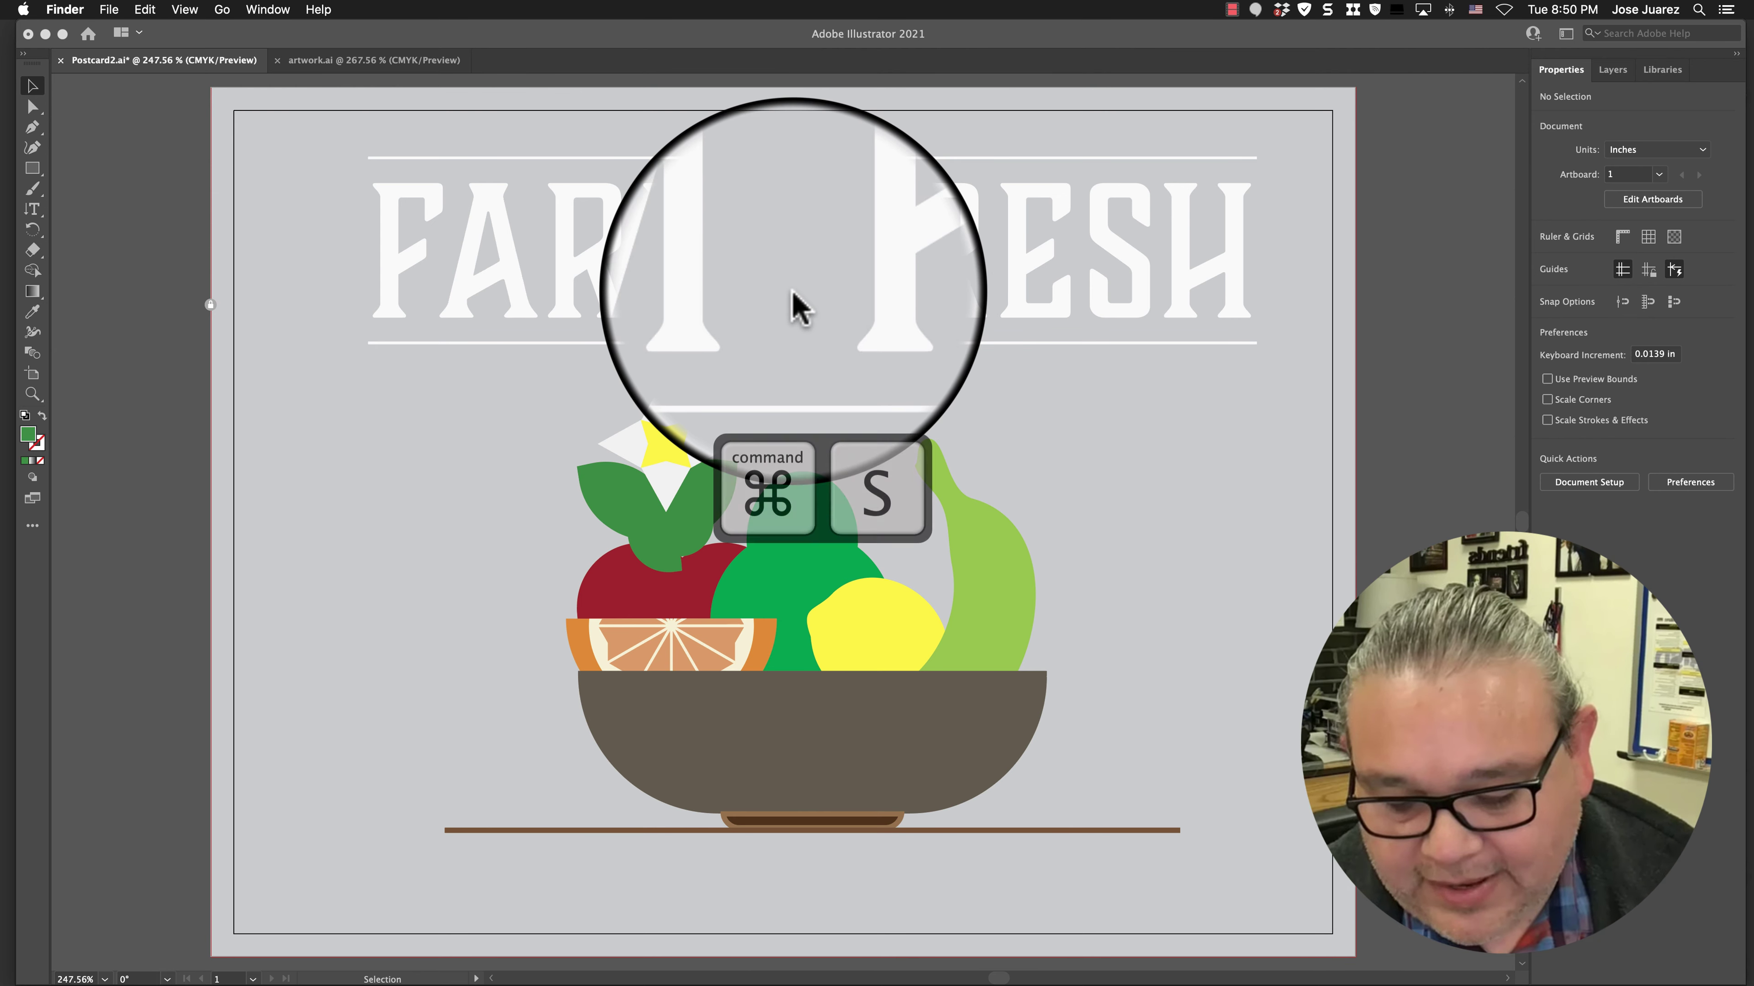